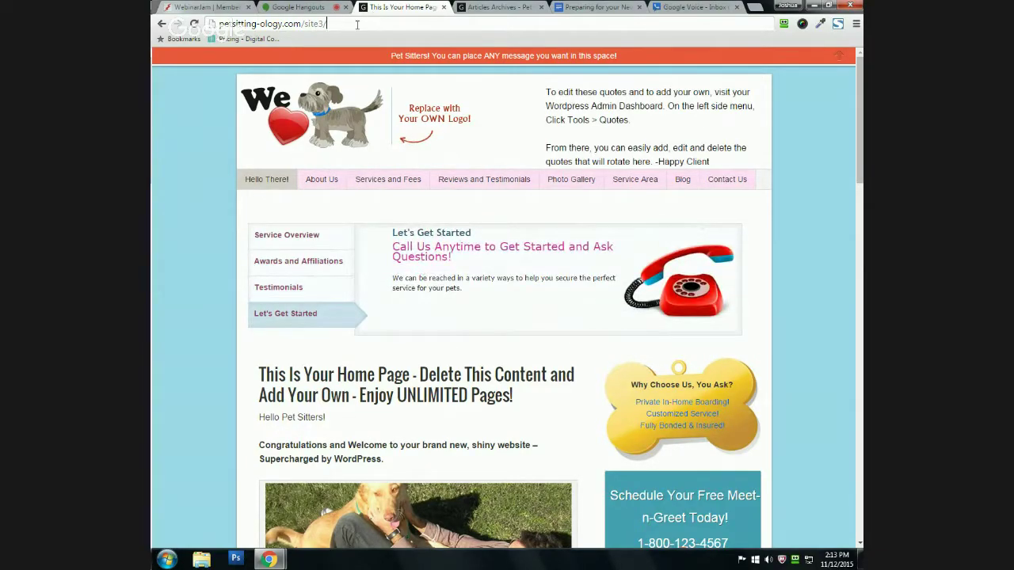
Step: Append wp-admin to the site3/ address to load the admin login page
{"action": "left_click", "coordinate": [357, 24]}
{"action": "left_click", "coordinate": [358, 24]}
{"action": "type", "text": "wp-admin/"}
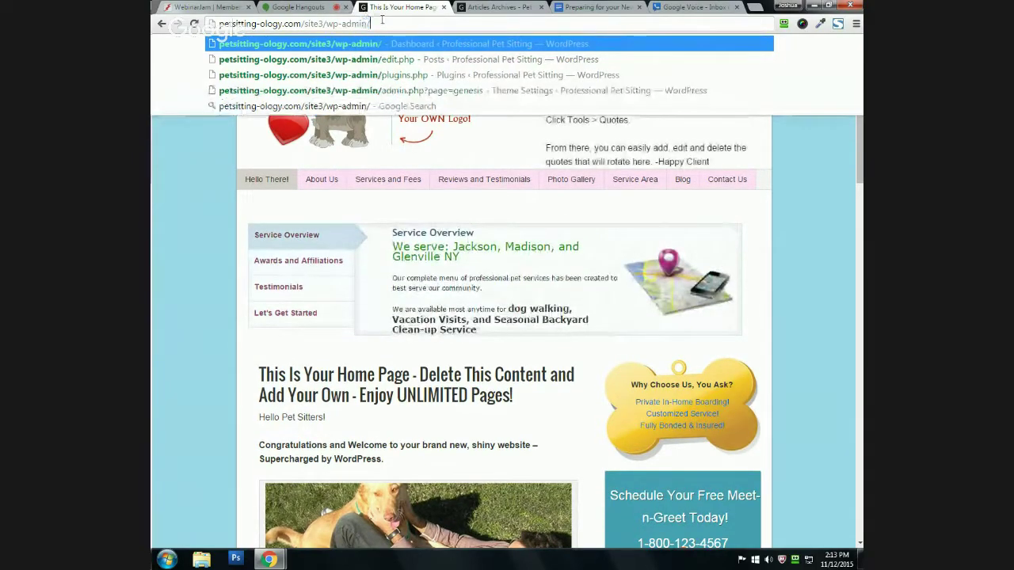
{"action": "key", "text": "Return"}
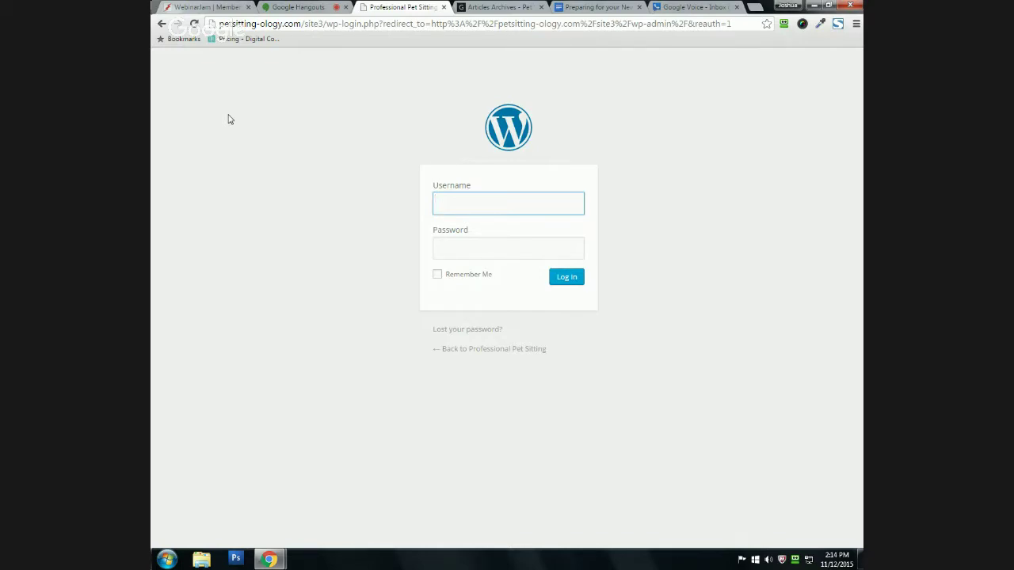
{"action": "left_click", "coordinate": [464, 331]}
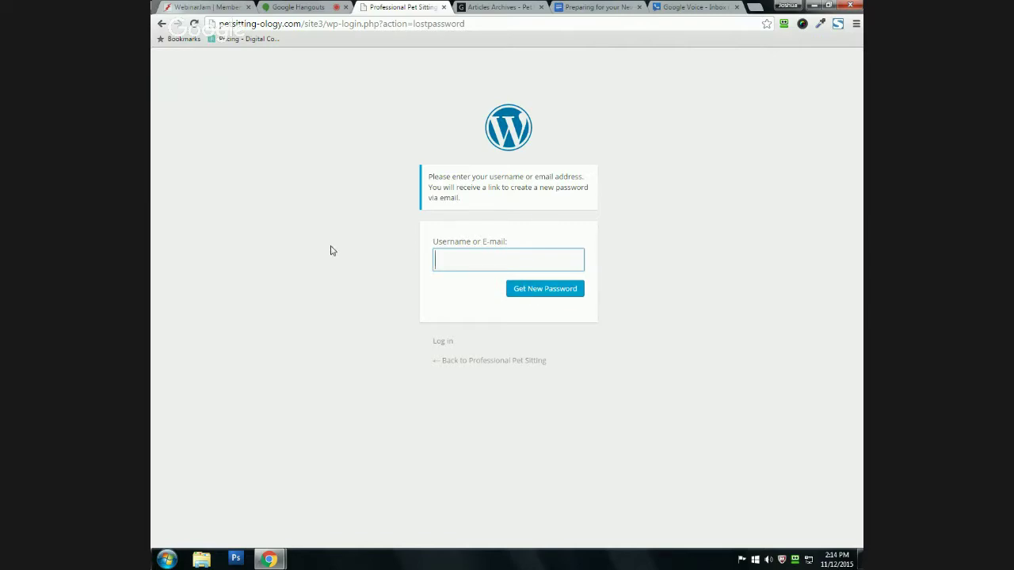
{"action": "key", "text": "alt+Left"}
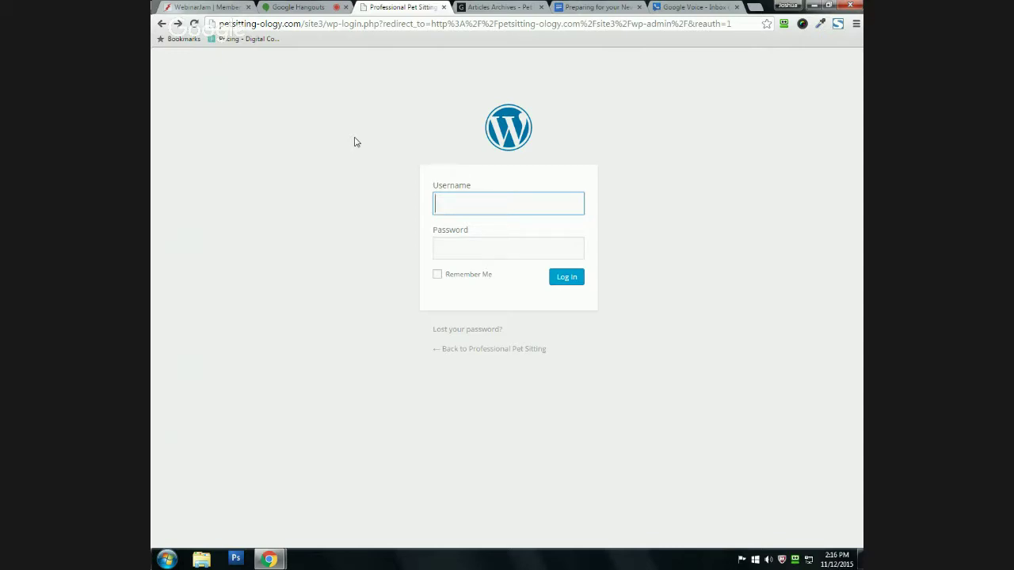
Step: Log in to the admin area with the administrator's username and password
{"action": "type", "text": "Joshua"}
{"action": "key", "text": "Tab"}
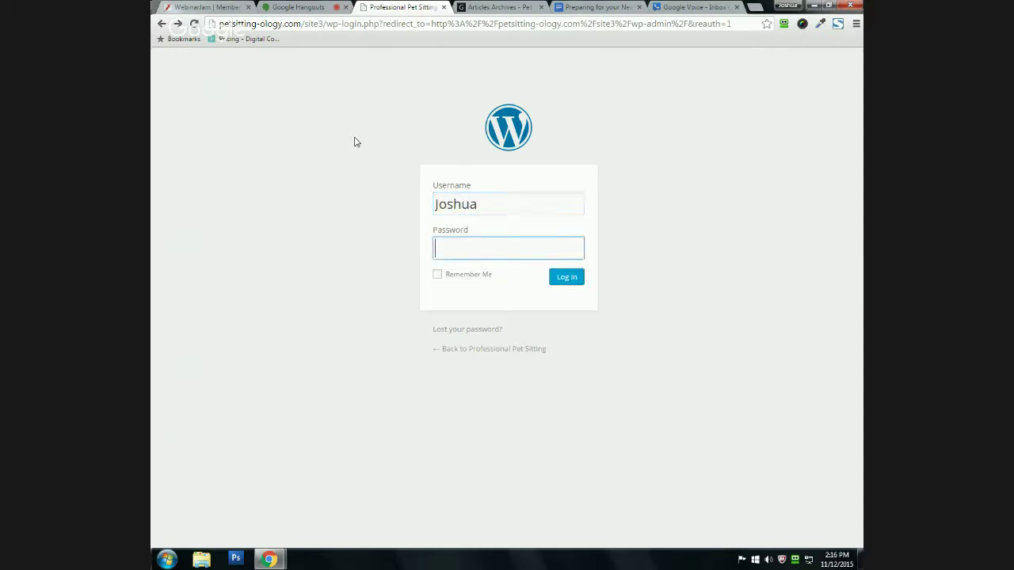
{"action": "type", "text": "•••••••••"}
{"action": "left_click", "coordinate": [574, 278]}
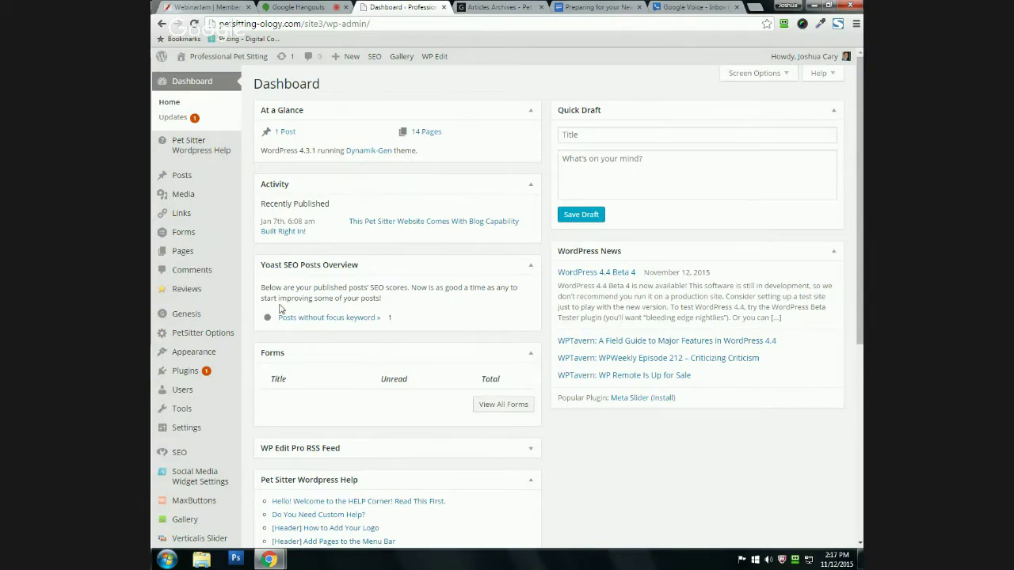
{"action": "mouse_move", "coordinate": [237, 295]}
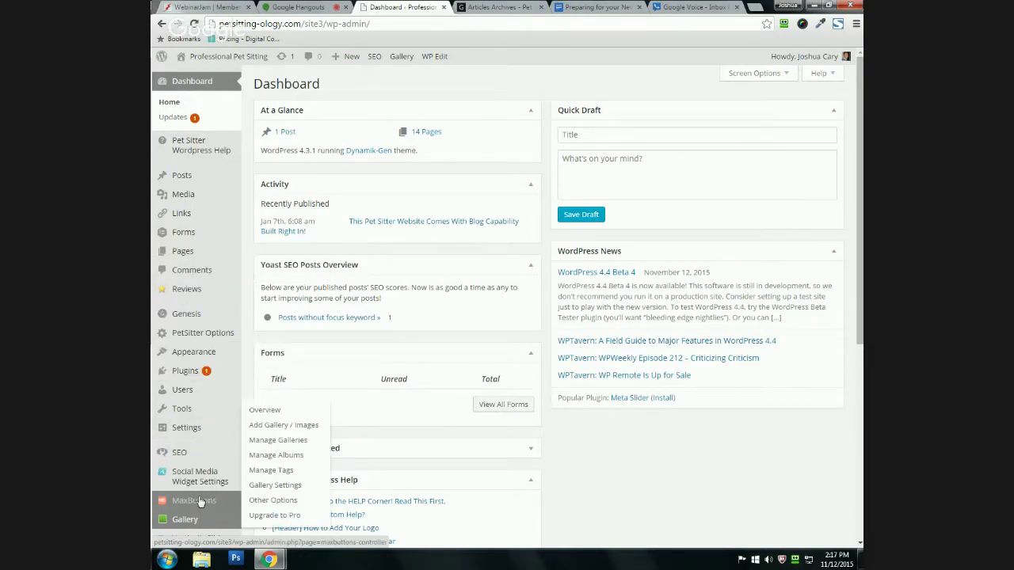
{"action": "scroll", "coordinate": [201, 501], "scroll_direction": "down", "scroll_amount": 2}
{"action": "scroll", "coordinate": [204, 507], "scroll_direction": "up", "scroll_amount": 2}
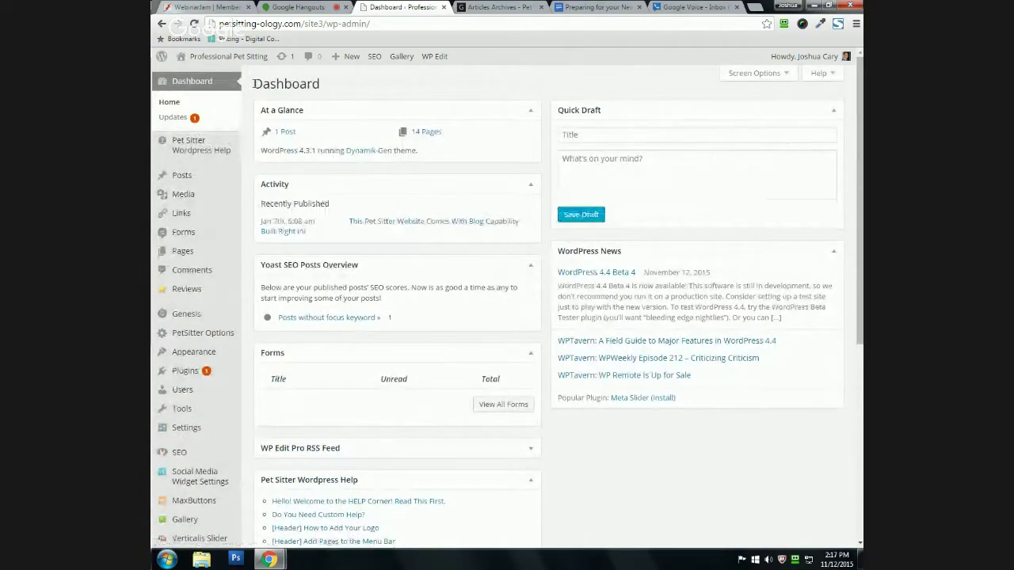
{"action": "mouse_move", "coordinate": [197, 187]}
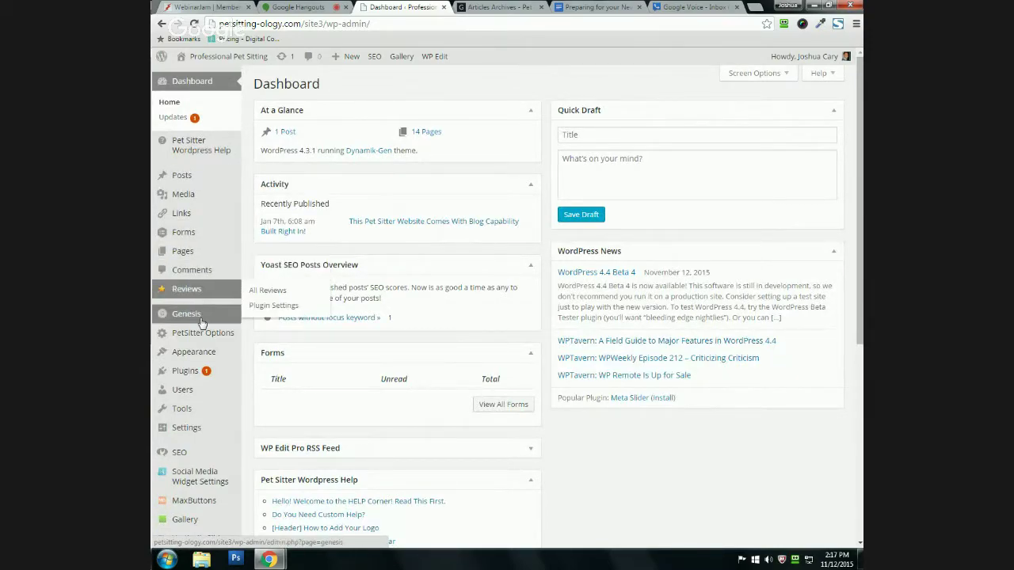
{"action": "mouse_move", "coordinate": [219, 375]}
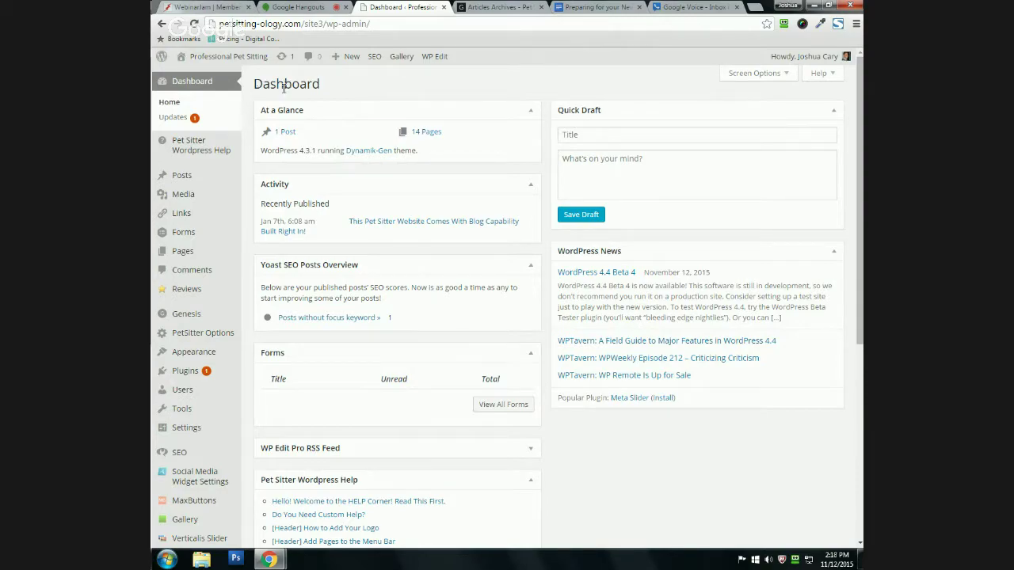
{"action": "scroll", "coordinate": [239, 314], "scroll_direction": "down", "scroll_amount": 1}
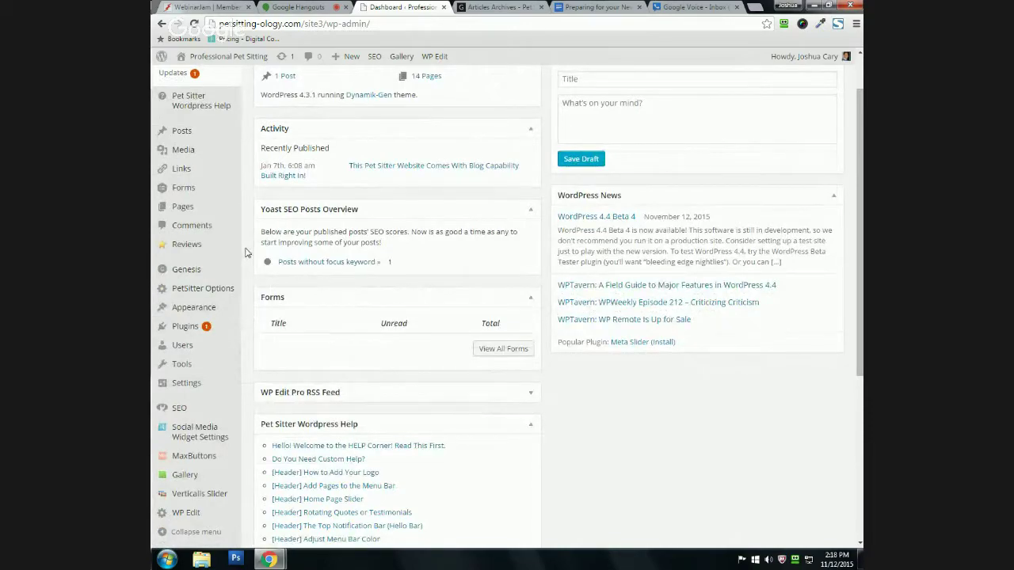
{"action": "mouse_move", "coordinate": [230, 348]}
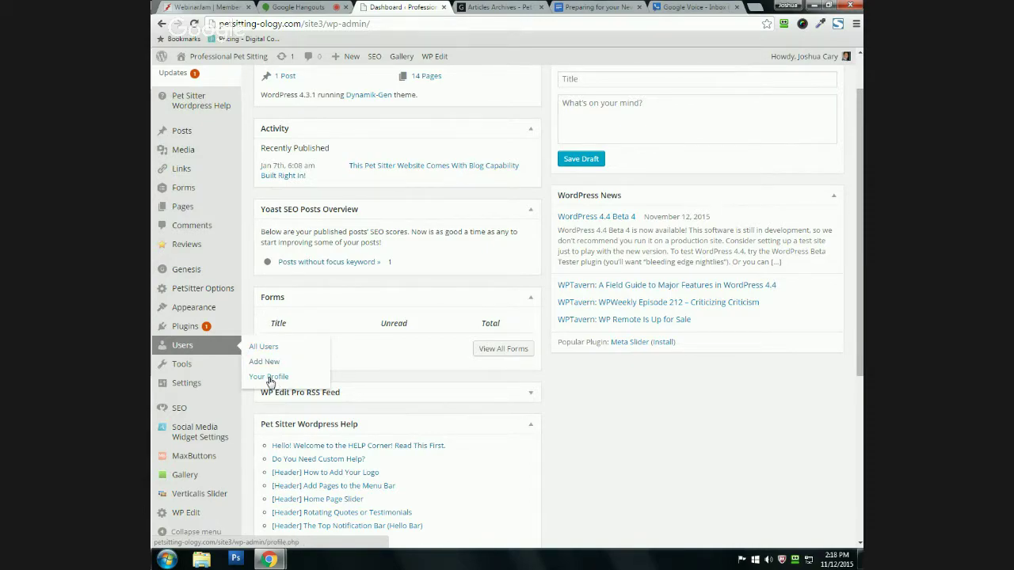
Step: Open Users > All Users, then the first user's profile for editing
{"action": "left_click", "coordinate": [255, 350]}
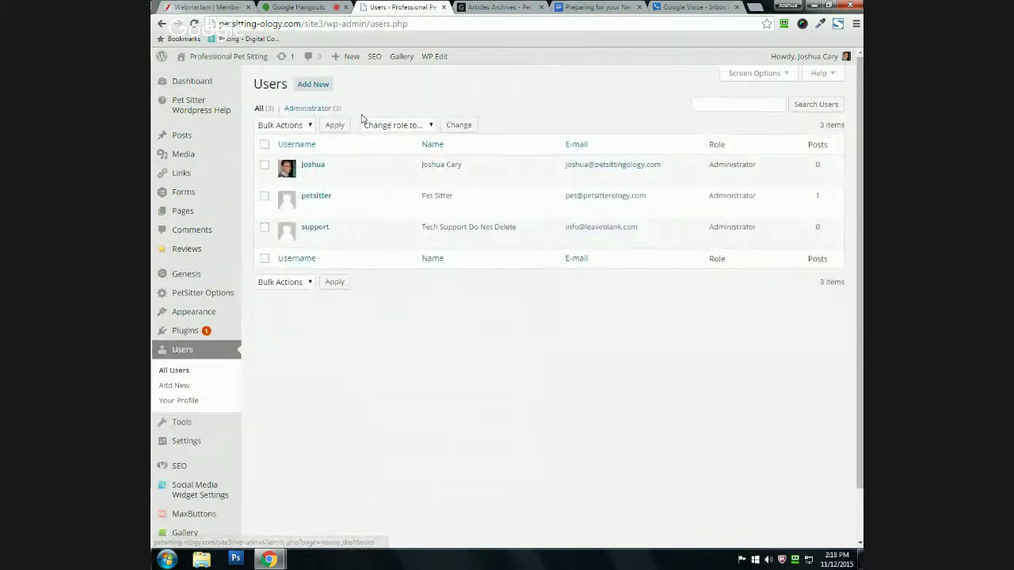
{"action": "mouse_move", "coordinate": [346, 230]}
{"action": "mouse_move", "coordinate": [317, 172]}
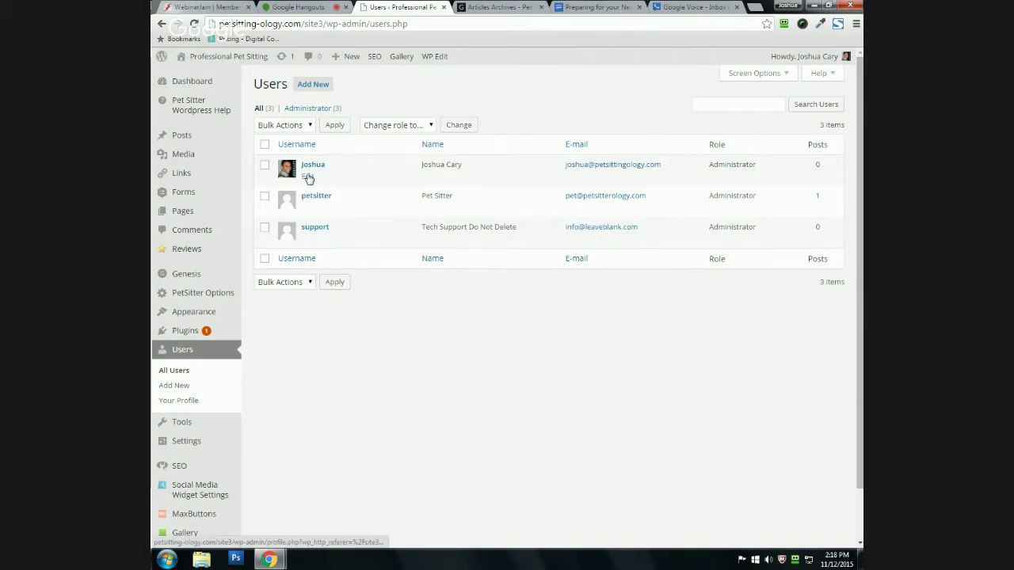
{"action": "left_click", "coordinate": [307, 175]}
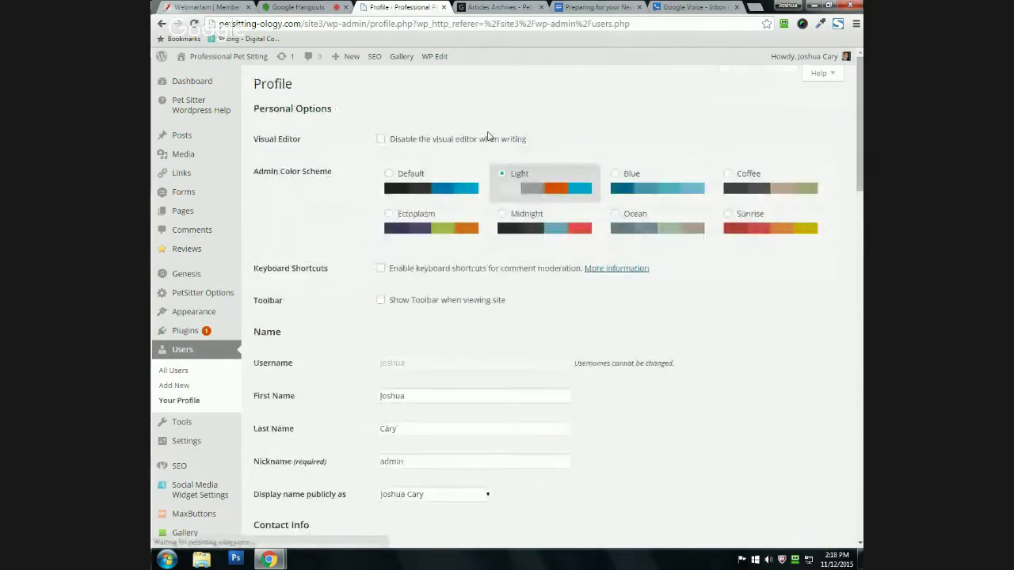
Step: Scroll through the whole profile page, then go back to the Users list with Alt+Left
{"action": "scroll", "coordinate": [344, 228], "scroll_direction": "down", "scroll_amount": 4}
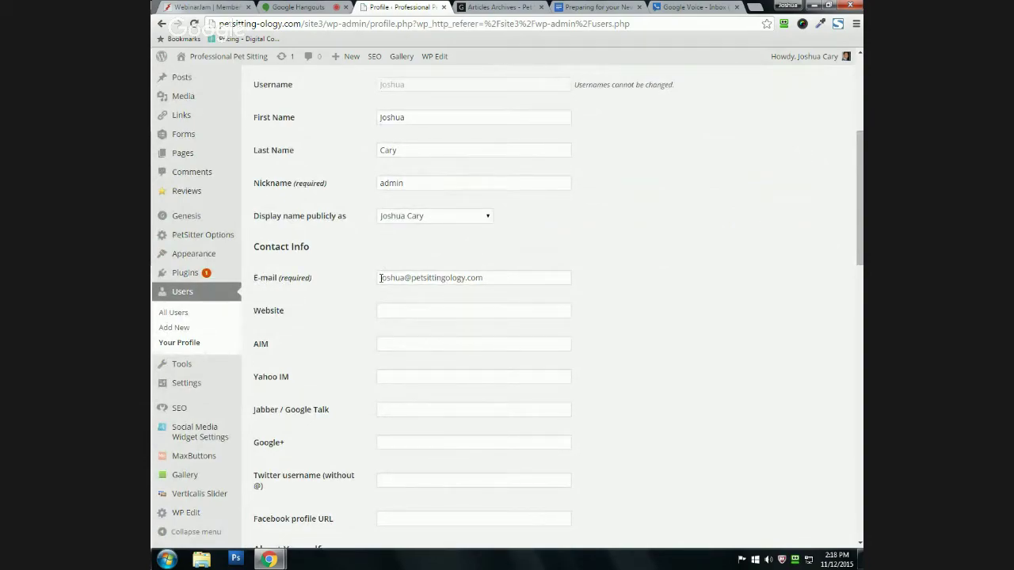
{"action": "scroll", "coordinate": [410, 240], "scroll_direction": "down", "scroll_amount": 1}
{"action": "scroll", "coordinate": [410, 240], "scroll_direction": "down", "scroll_amount": 1}
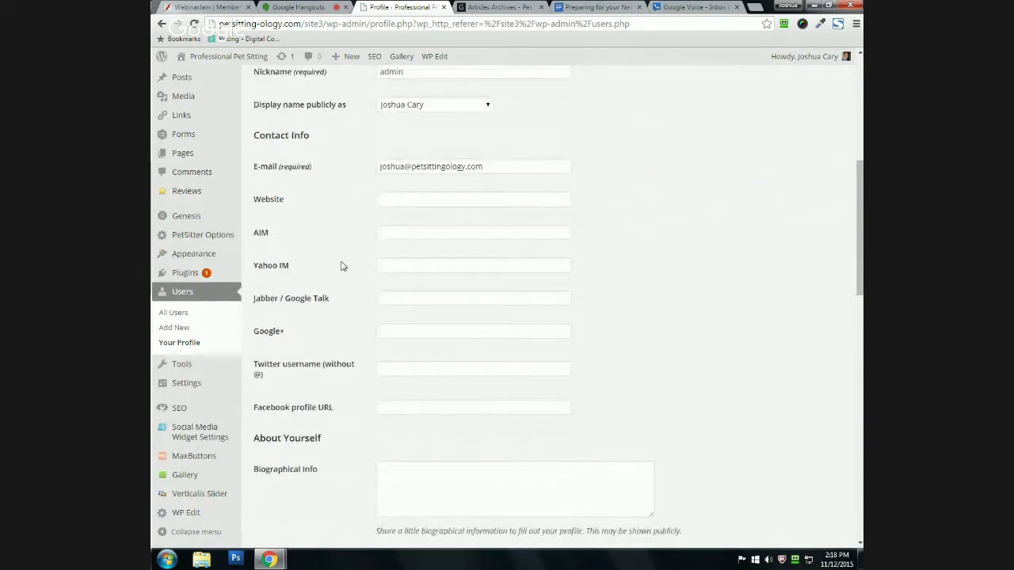
{"action": "scroll", "coordinate": [408, 283], "scroll_direction": "down", "scroll_amount": 1}
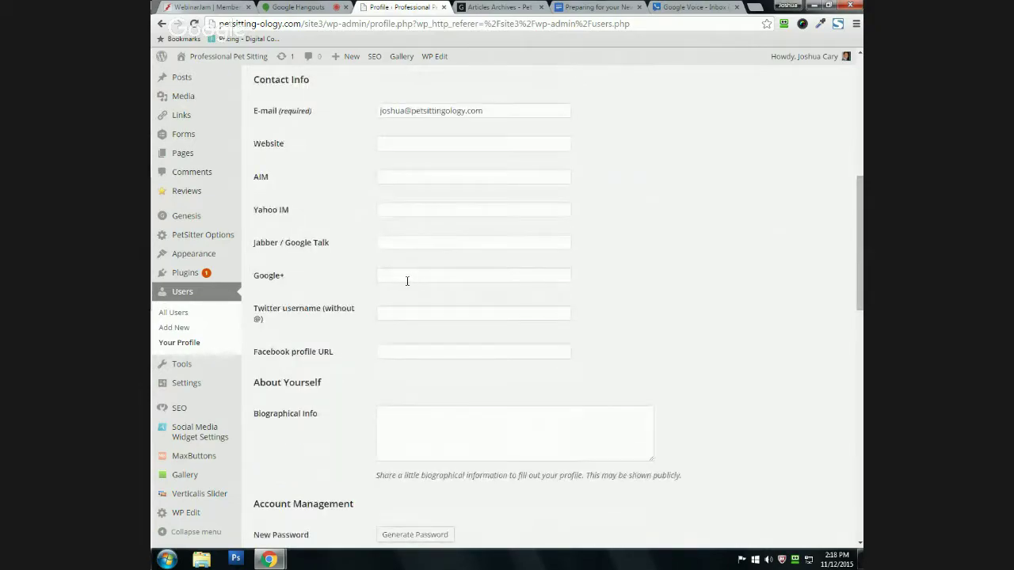
{"action": "scroll", "coordinate": [400, 279], "scroll_direction": "down", "scroll_amount": 4}
{"action": "scroll", "coordinate": [387, 253], "scroll_direction": "down", "scroll_amount": 2}
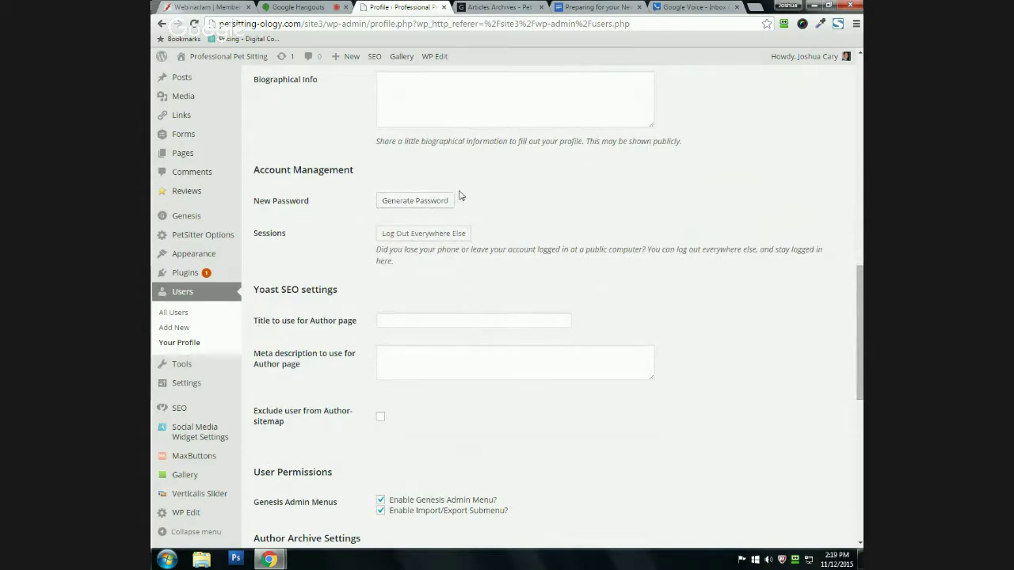
{"action": "scroll", "coordinate": [434, 190], "scroll_direction": "down", "scroll_amount": 2}
{"action": "scroll", "coordinate": [435, 206], "scroll_direction": "down", "scroll_amount": 4}
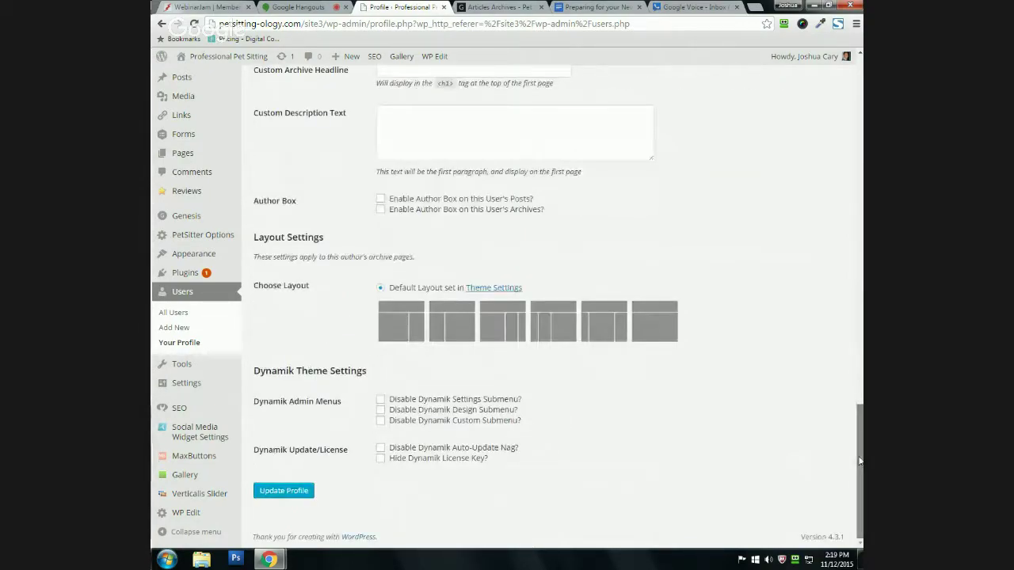
{"action": "scroll", "coordinate": [491, 391], "scroll_direction": "up", "scroll_amount": 13}
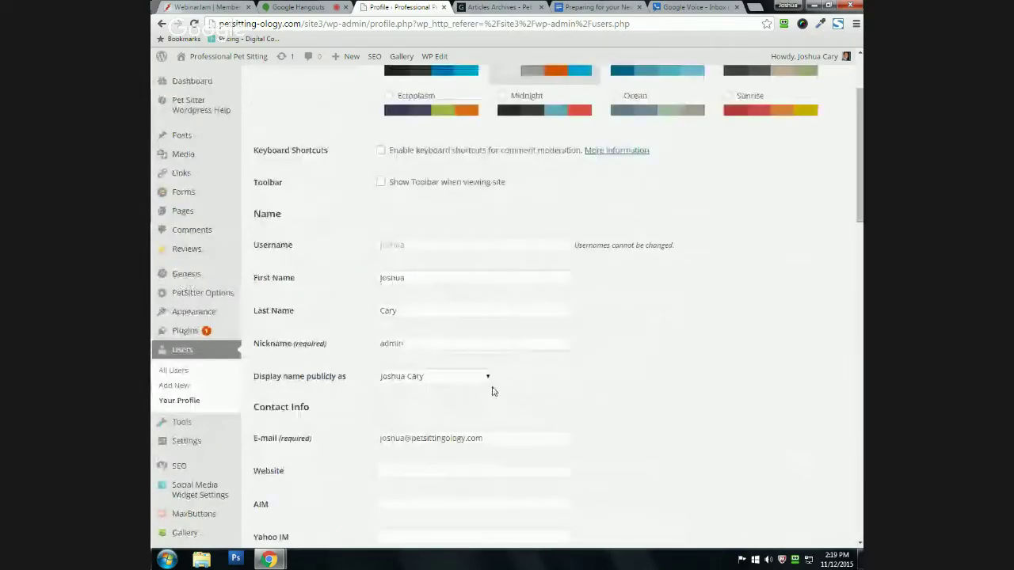
{"action": "scroll", "coordinate": [336, 365], "scroll_direction": "up", "scroll_amount": 3}
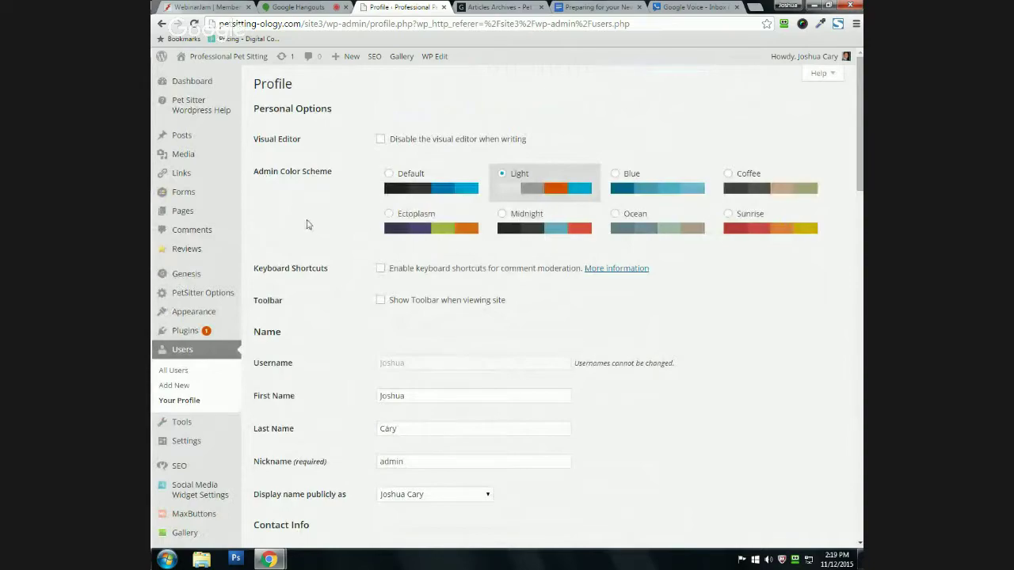
{"action": "key", "text": "alt+Left"}
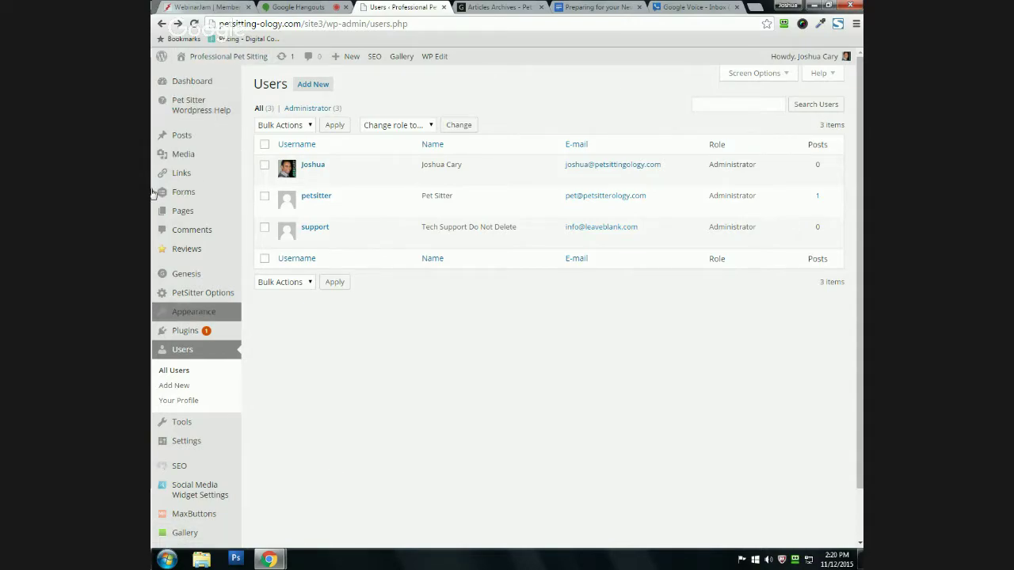
Step: Look over the three administrator accounts and start adding a new user
{"action": "scroll", "coordinate": [158, 411], "scroll_direction": "down", "scroll_amount": 1}
{"action": "scroll", "coordinate": [154, 505], "scroll_direction": "up", "scroll_amount": 1}
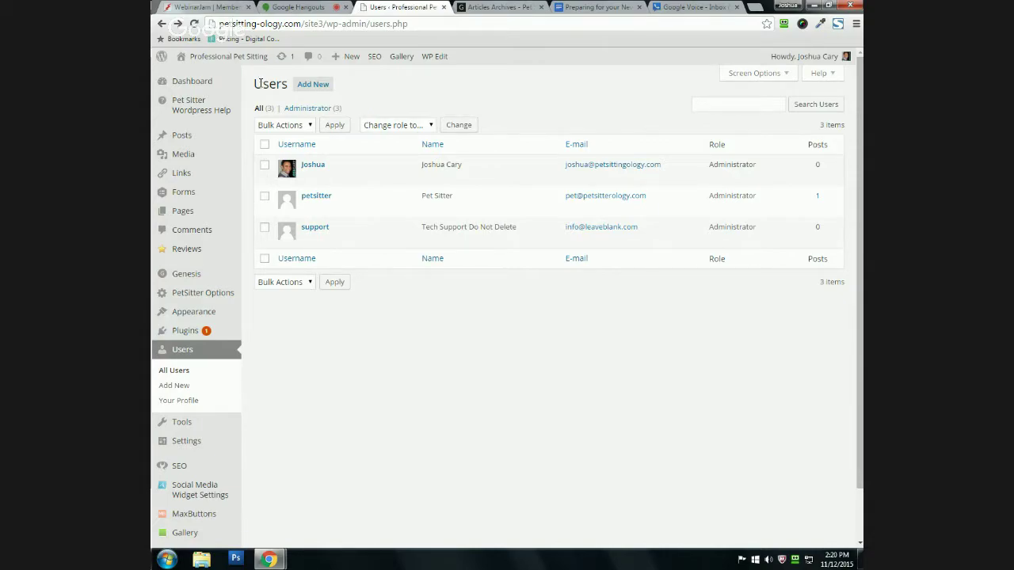
{"action": "left_click", "coordinate": [310, 86]}
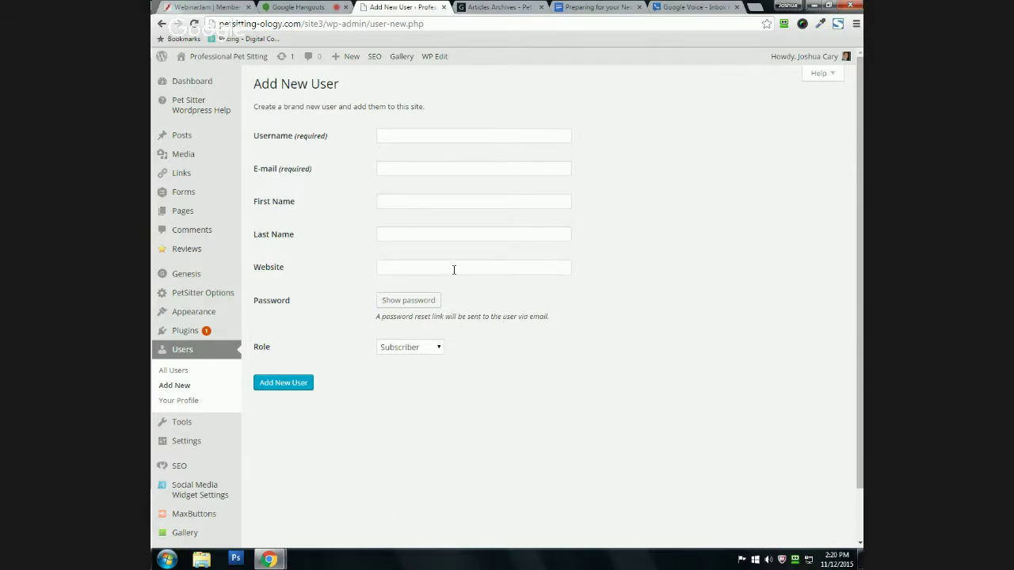
Step: Generate a strong password for the new user, dismissing the save-login popup
{"action": "left_click", "coordinate": [399, 307]}
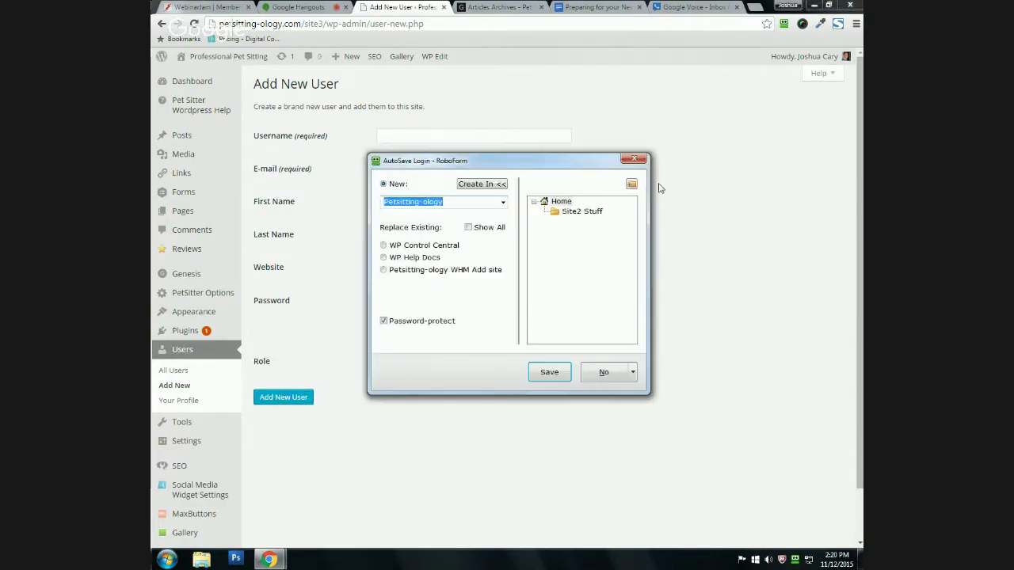
{"action": "left_click", "coordinate": [634, 158]}
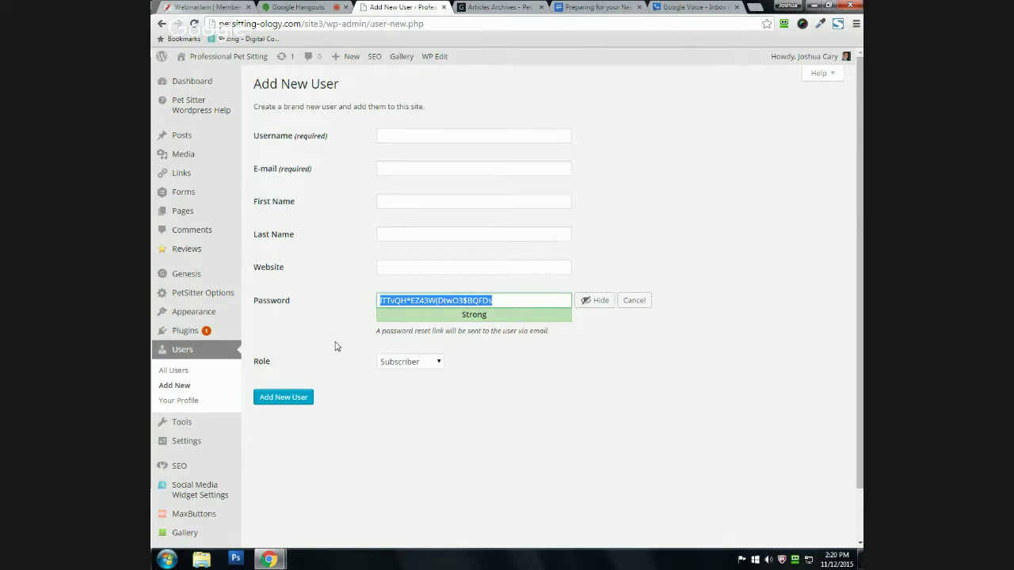
{"action": "scroll", "coordinate": [335, 346], "scroll_direction": "down", "scroll_amount": 1}
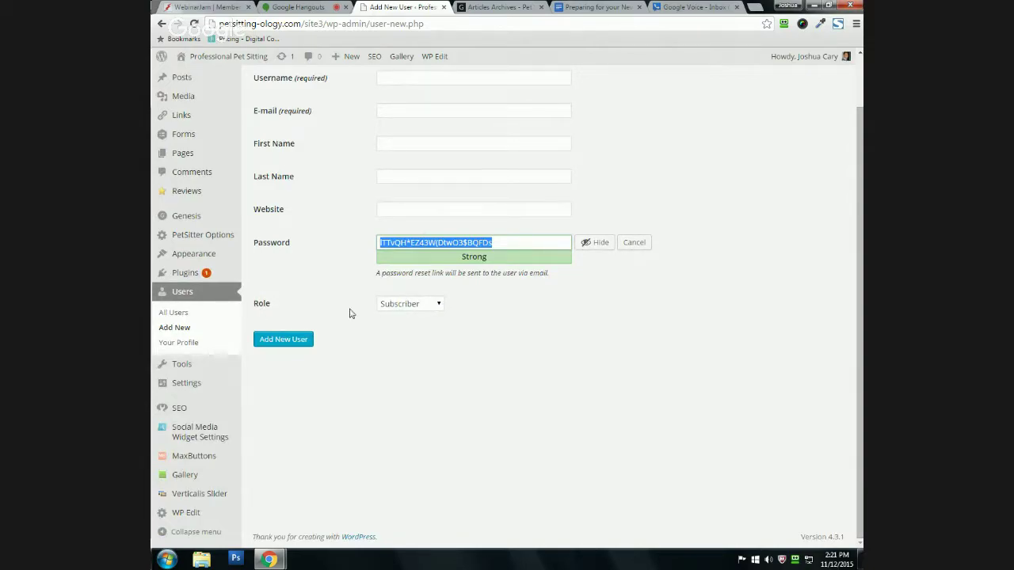
Step: Set the new user's role to Administrator, then head back to the Dashboard
{"action": "left_click", "coordinate": [401, 308]}
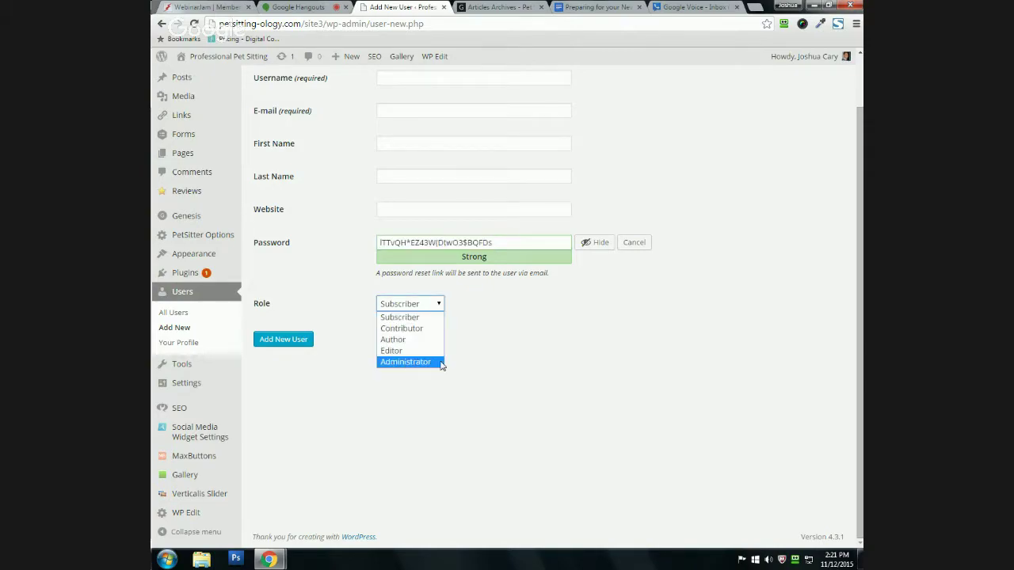
{"action": "left_click", "coordinate": [396, 363]}
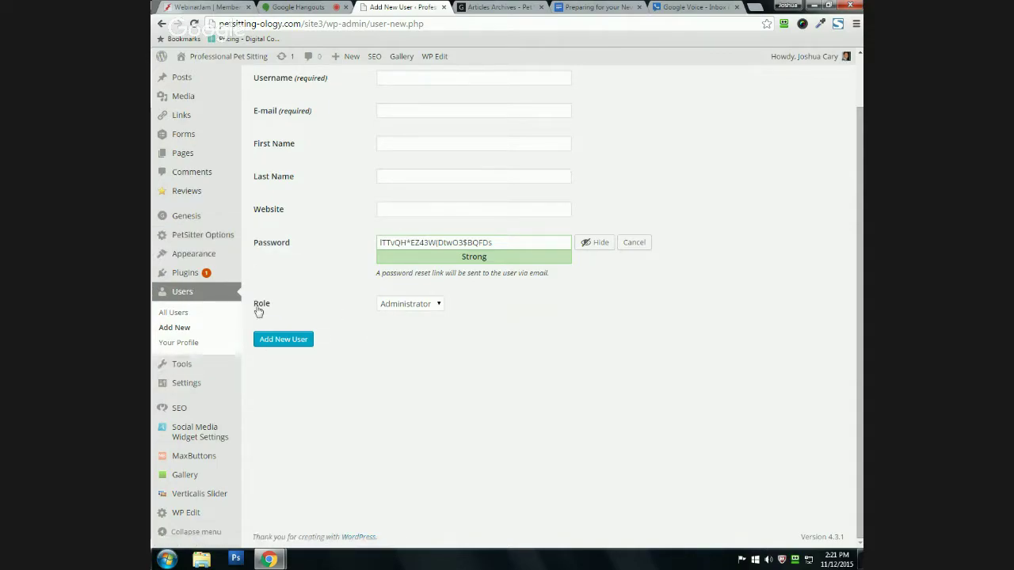
{"action": "left_click", "coordinate": [391, 305]}
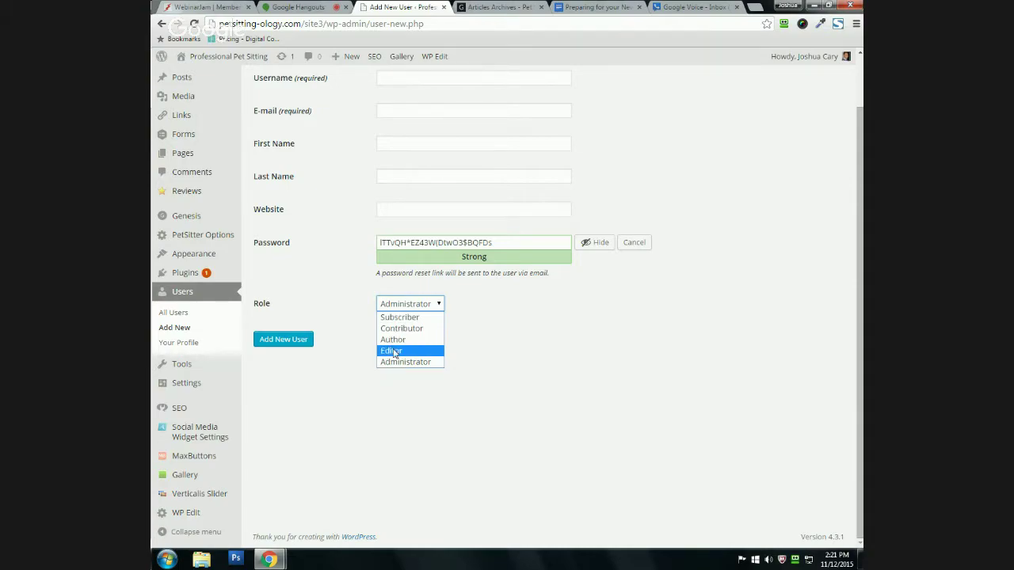
{"action": "left_click", "coordinate": [366, 374]}
{"action": "scroll", "coordinate": [357, 368], "scroll_direction": "up", "scroll_amount": 1}
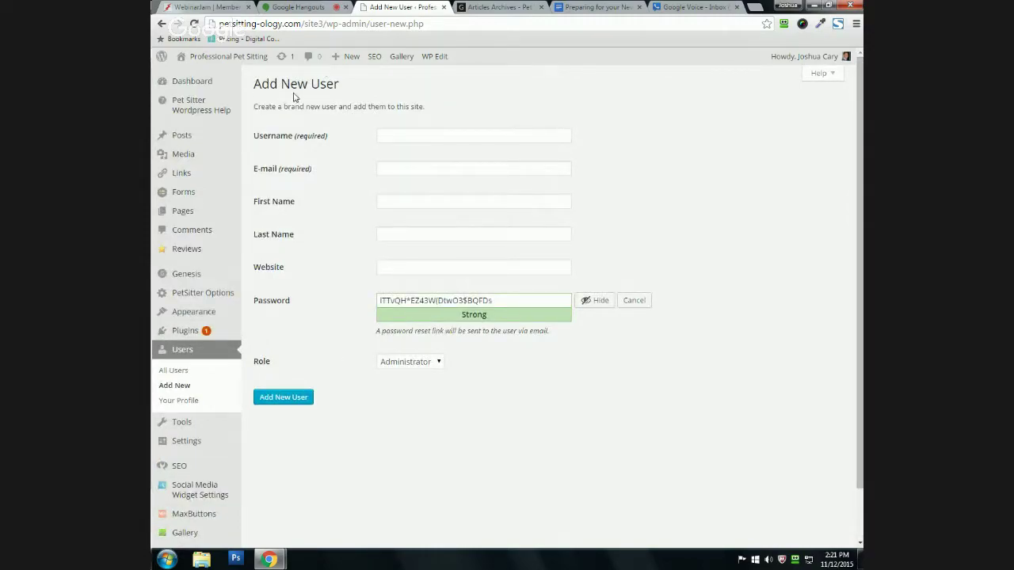
{"action": "mouse_move", "coordinate": [168, 433]}
{"action": "left_click", "coordinate": [198, 82]}
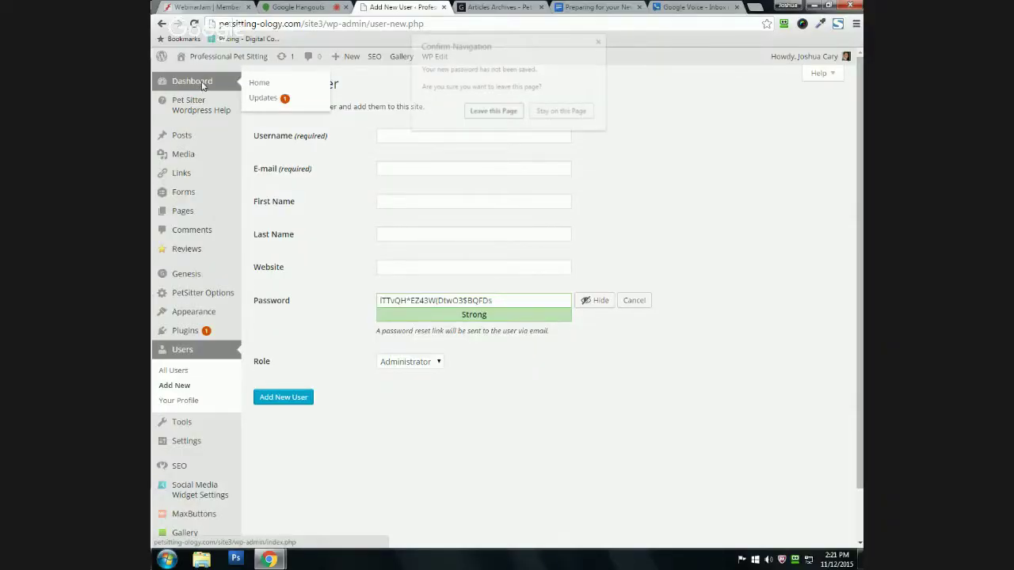
Step: Choose 'Leave this Page' to abandon the unsaved new-user form
{"action": "left_click", "coordinate": [485, 111]}
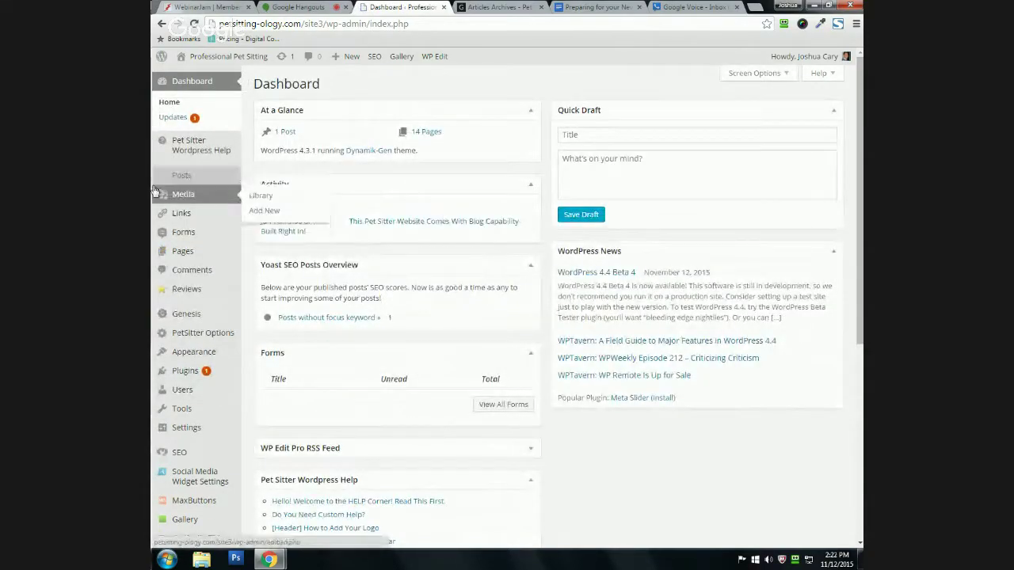
{"action": "mouse_move", "coordinate": [211, 175]}
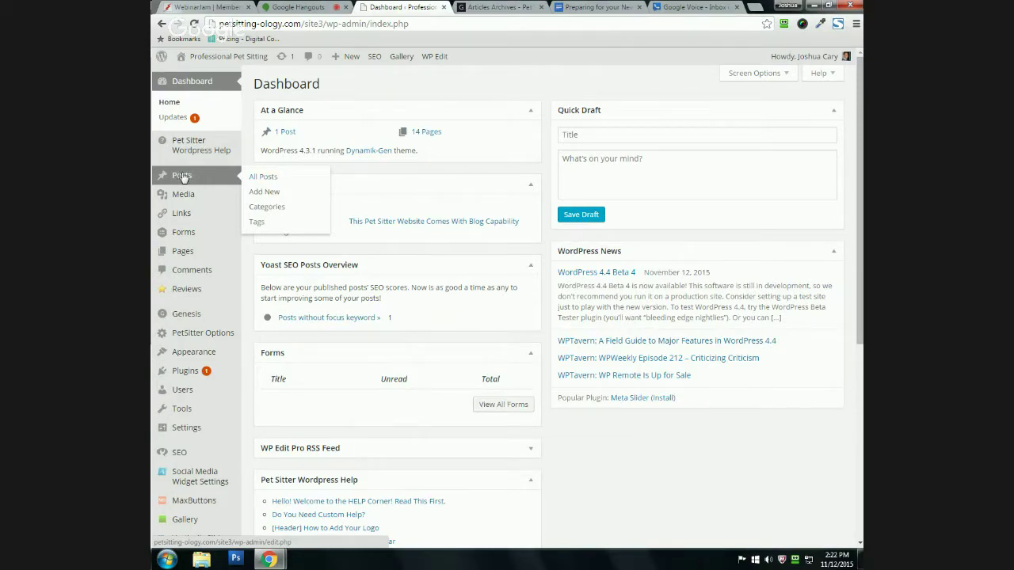
{"action": "mouse_move", "coordinate": [202, 254]}
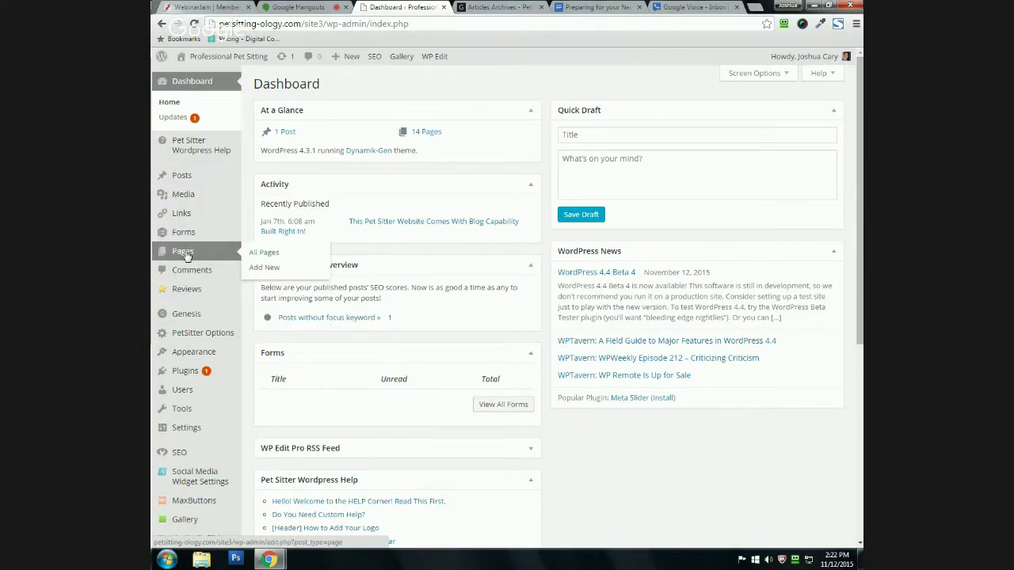
{"action": "mouse_move", "coordinate": [210, 178]}
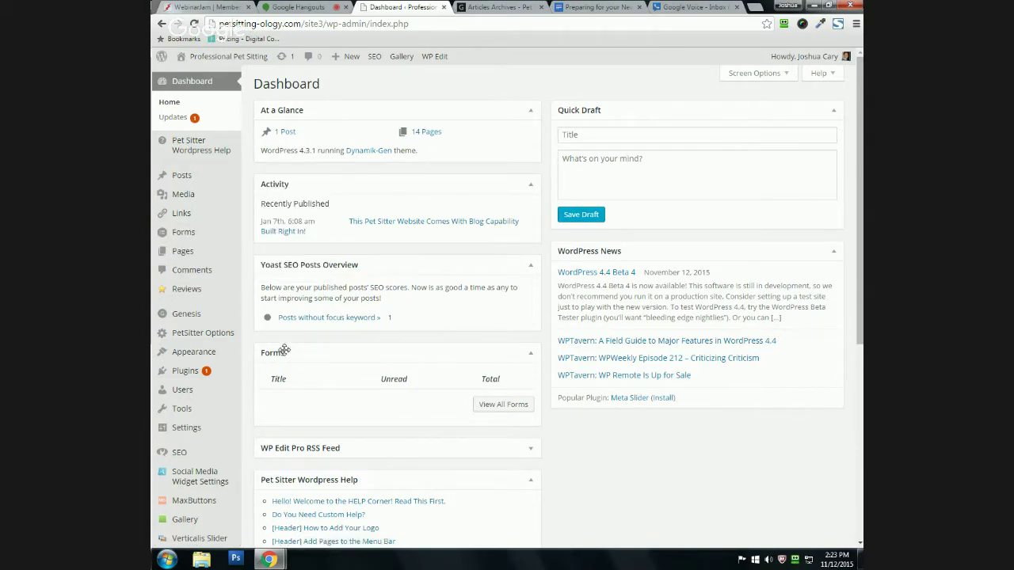
{"action": "scroll", "coordinate": [283, 353], "scroll_direction": "down", "scroll_amount": 2}
{"action": "mouse_move", "coordinate": [226, 328]}
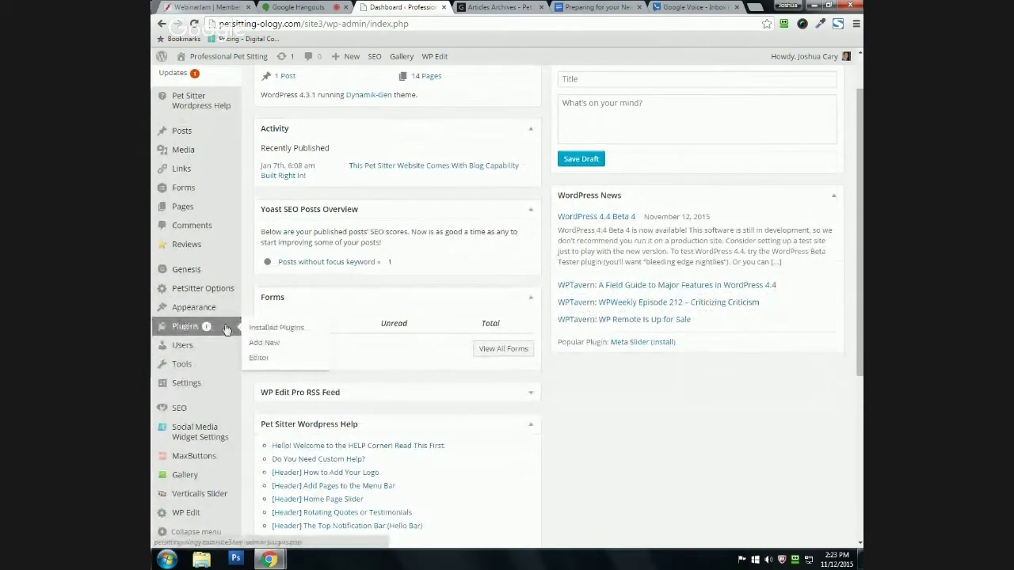
{"action": "mouse_move", "coordinate": [220, 365]}
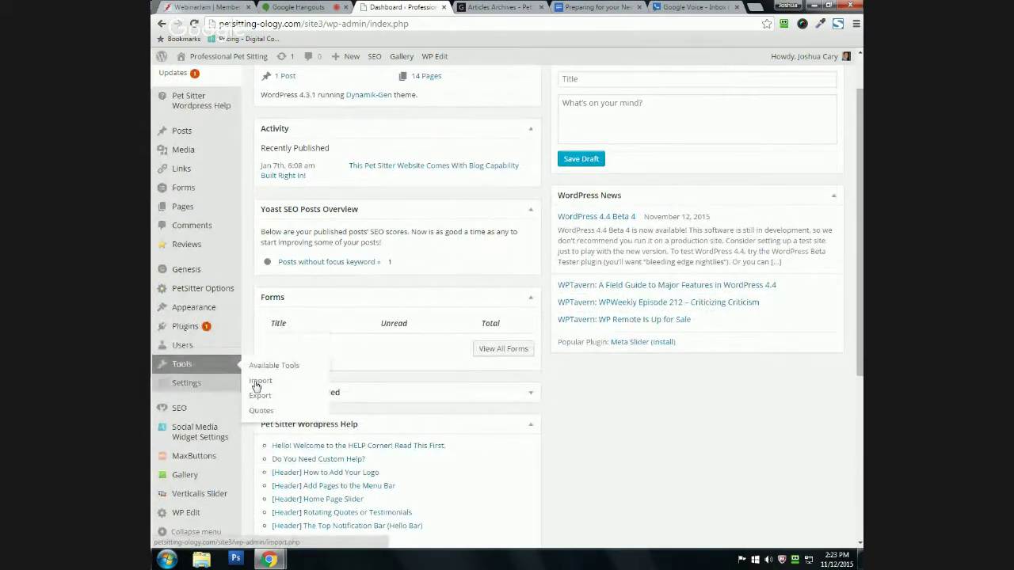
{"action": "scroll", "coordinate": [375, 375], "scroll_direction": "down", "scroll_amount": 2}
{"action": "scroll", "coordinate": [432, 388], "scroll_direction": "down", "scroll_amount": 2}
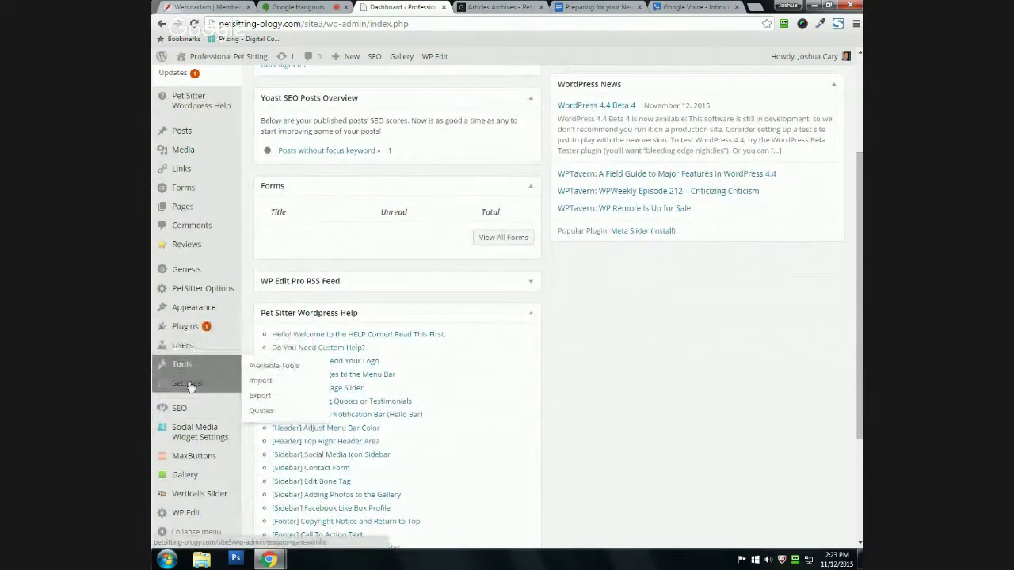
{"action": "mouse_move", "coordinate": [189, 386]}
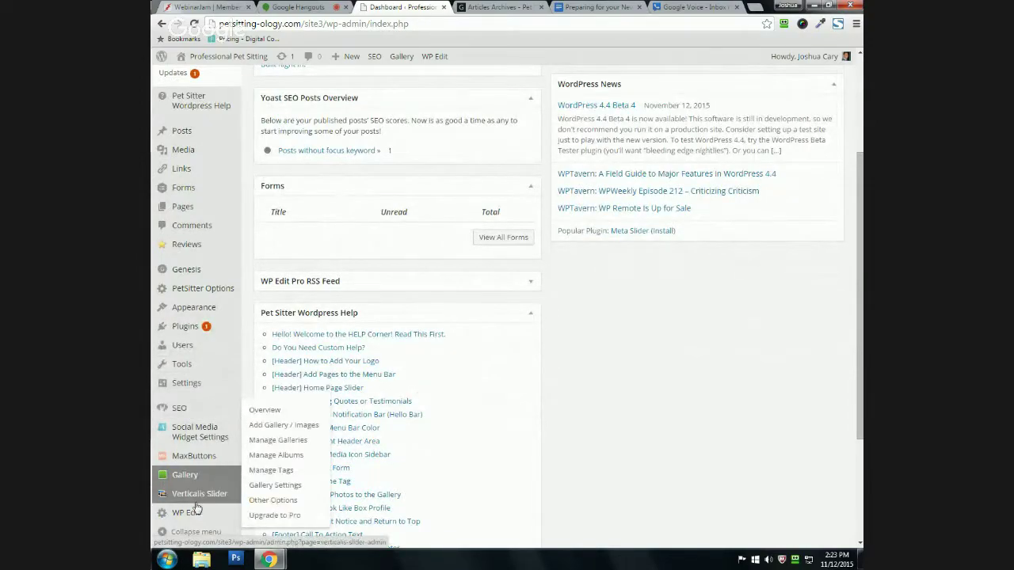
{"action": "mouse_move", "coordinate": [184, 459]}
{"action": "mouse_move", "coordinate": [215, 309]}
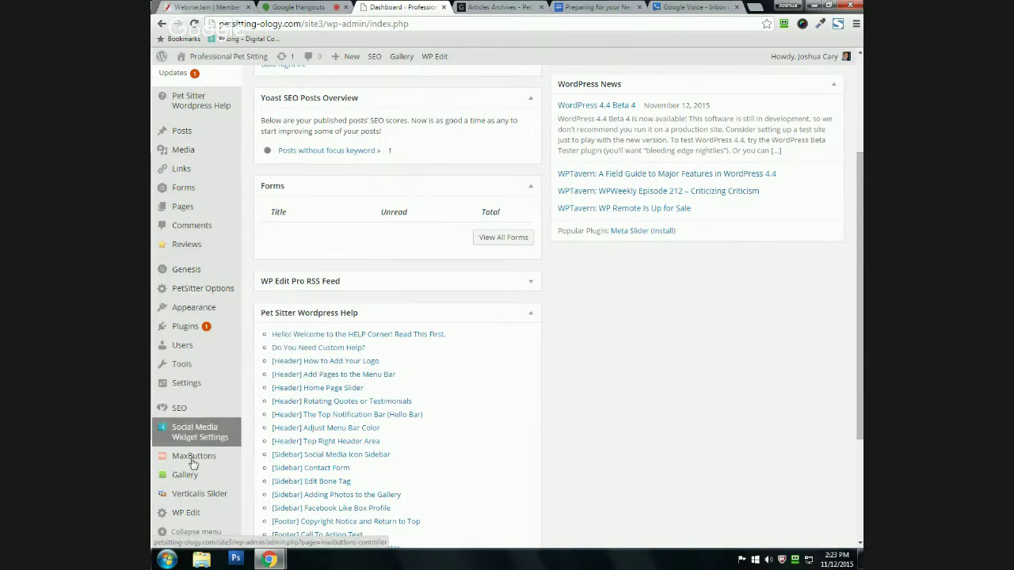
{"action": "mouse_move", "coordinate": [200, 493]}
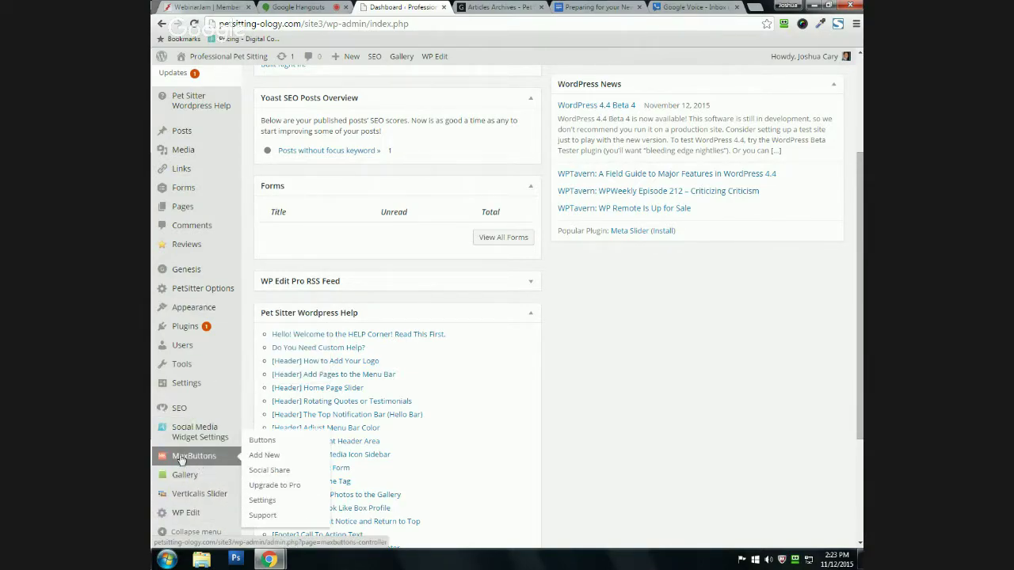
{"action": "mouse_move", "coordinate": [180, 430]}
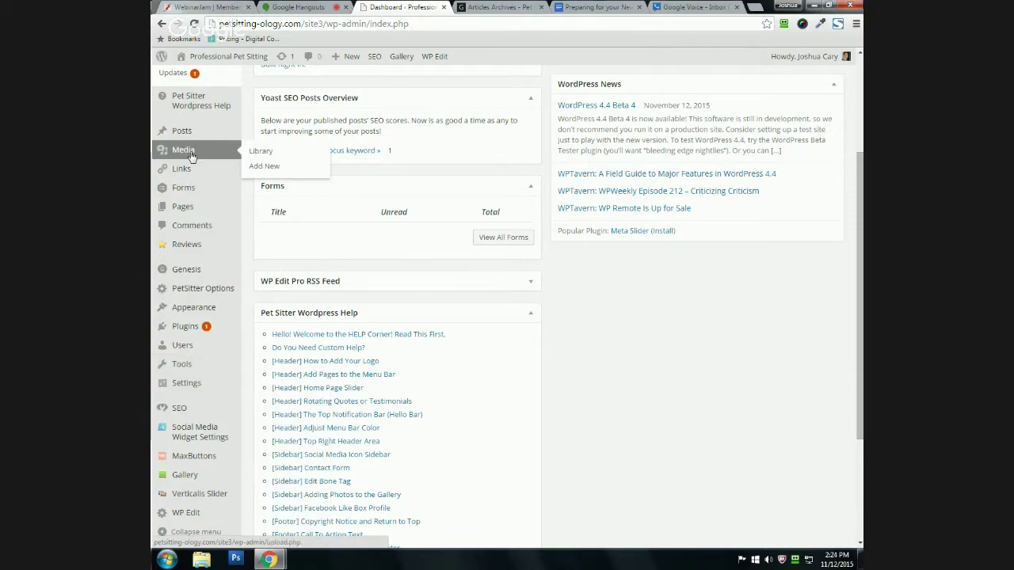
{"action": "mouse_move", "coordinate": [204, 348]}
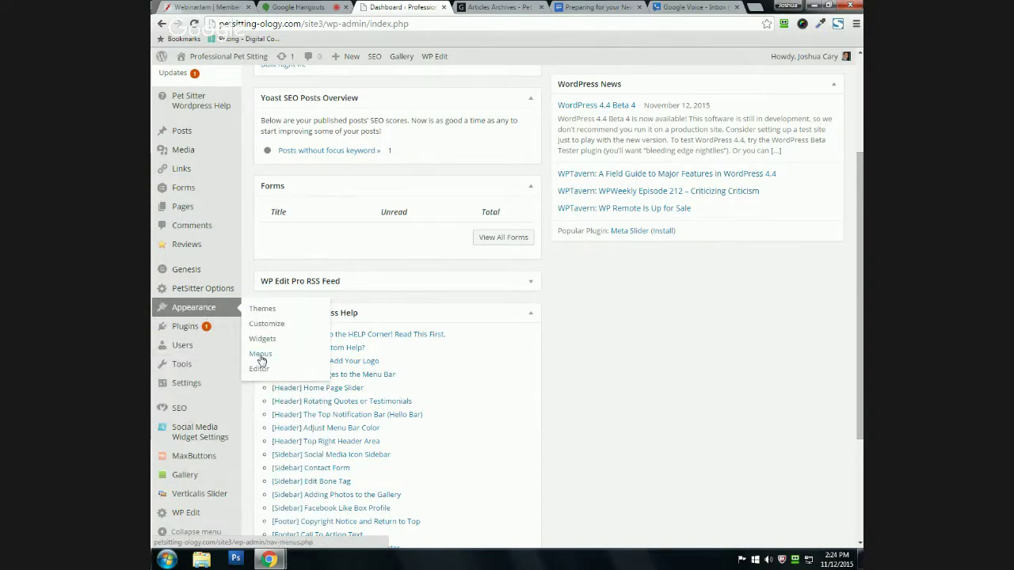
Step: Open Appearance > Menus for topmenu, comparing it with the example dog walkers site
{"action": "left_click", "coordinate": [260, 356]}
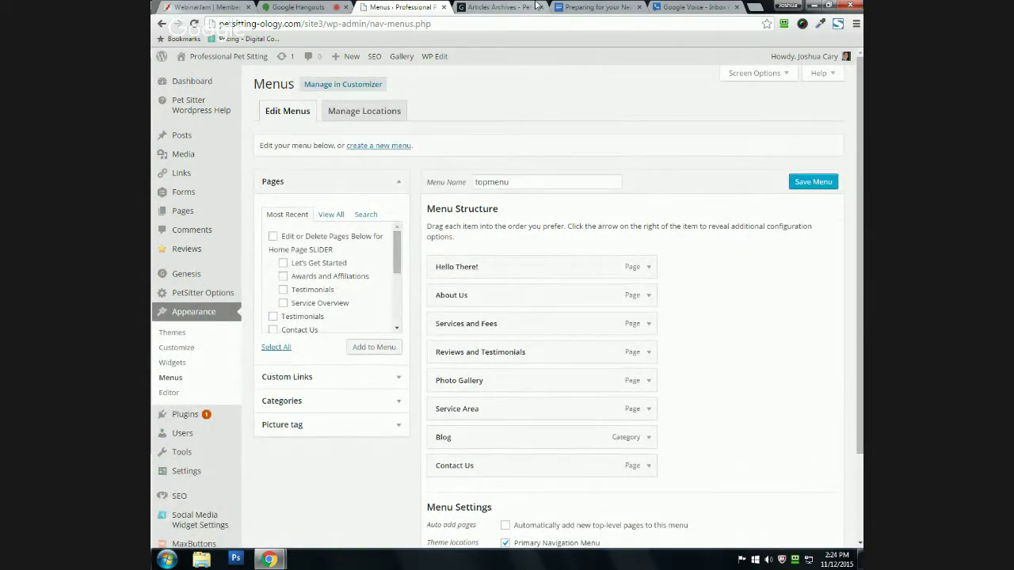
{"action": "left_click", "coordinate": [477, 6]}
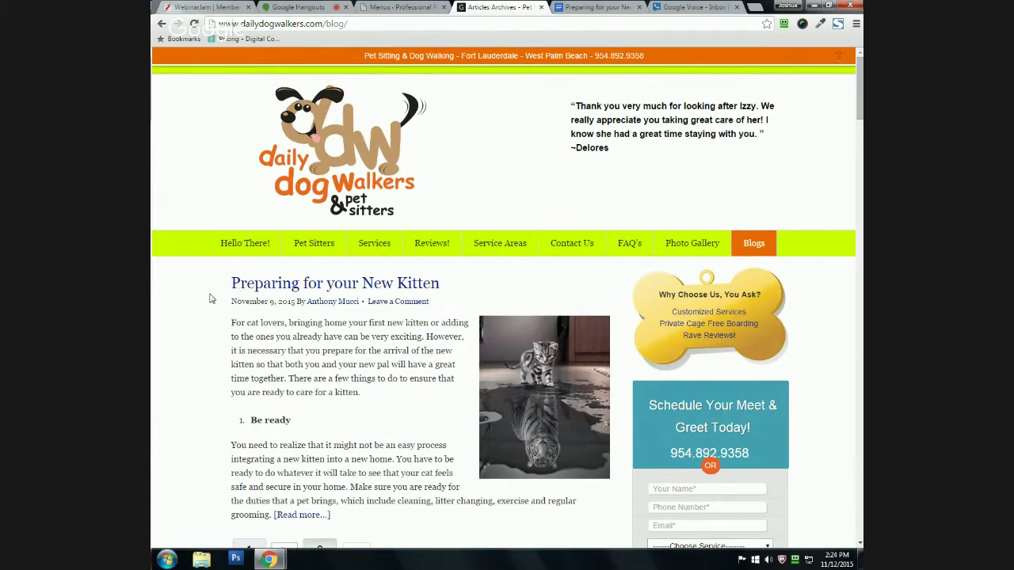
{"action": "scroll", "coordinate": [205, 303], "scroll_direction": "down", "scroll_amount": 1}
{"action": "scroll", "coordinate": [202, 308], "scroll_direction": "up", "scroll_amount": 1}
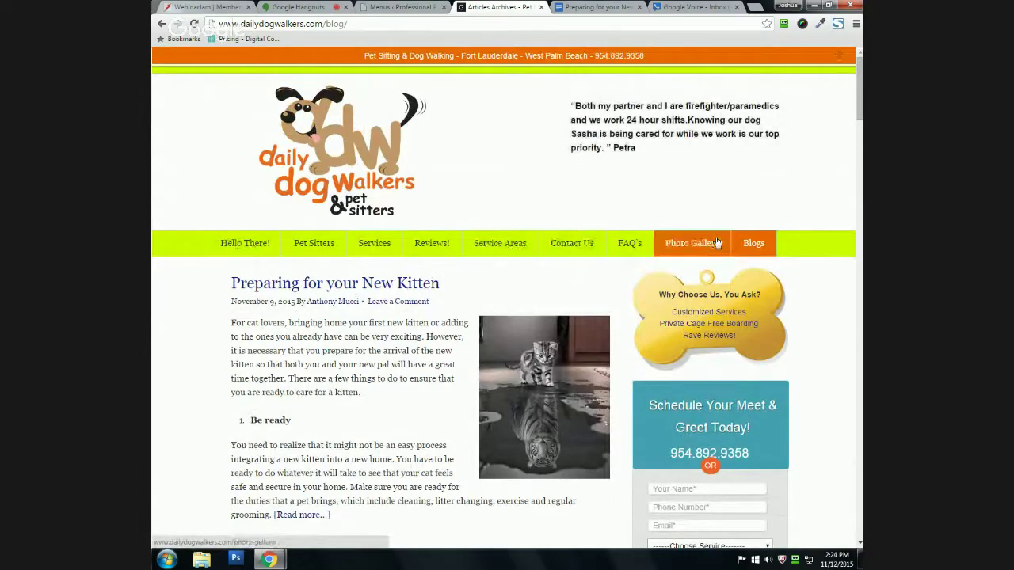
{"action": "left_click", "coordinate": [390, 7]}
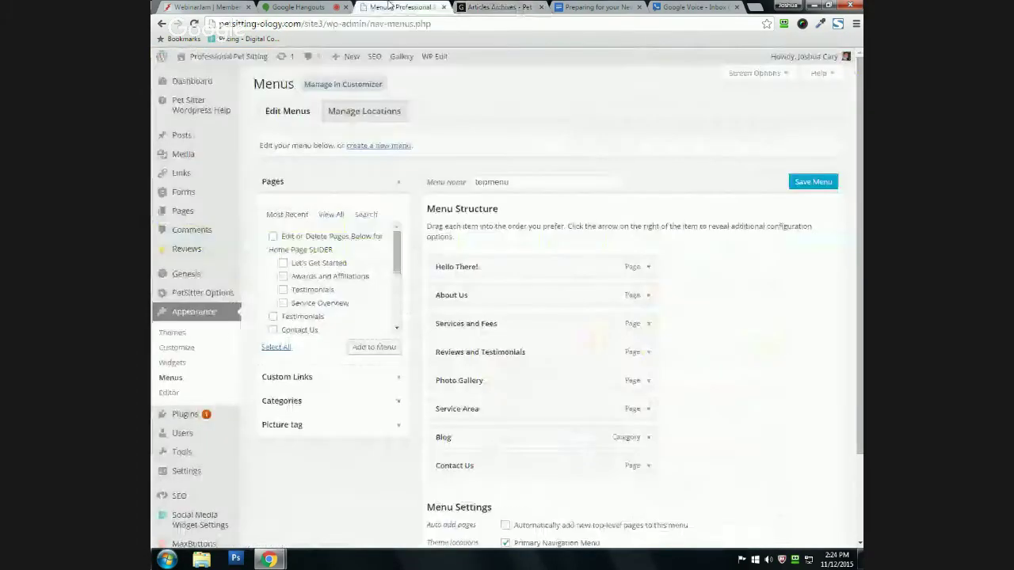
{"action": "scroll", "coordinate": [357, 475], "scroll_direction": "down", "scroll_amount": 1}
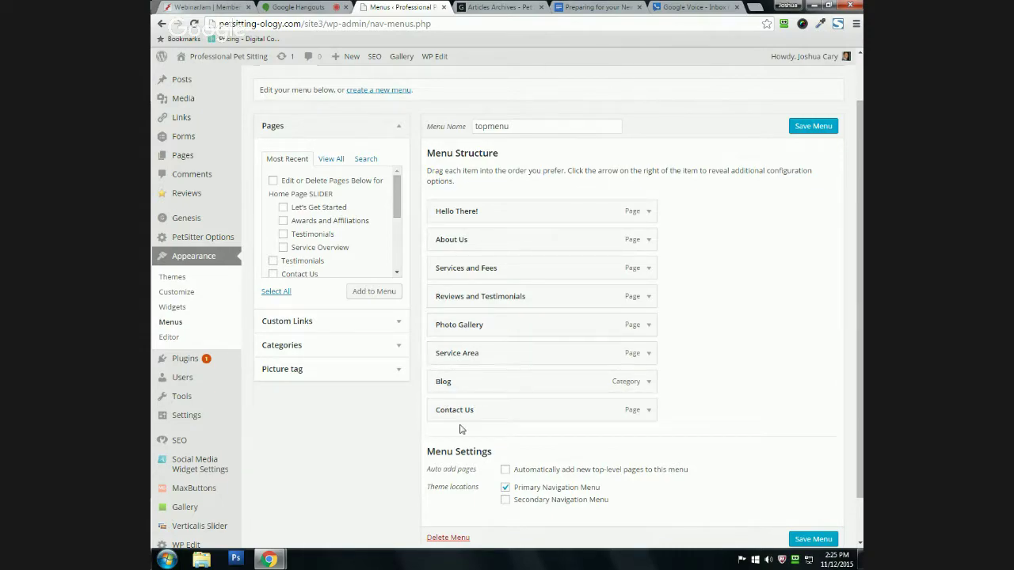
{"action": "left_click", "coordinate": [648, 212]}
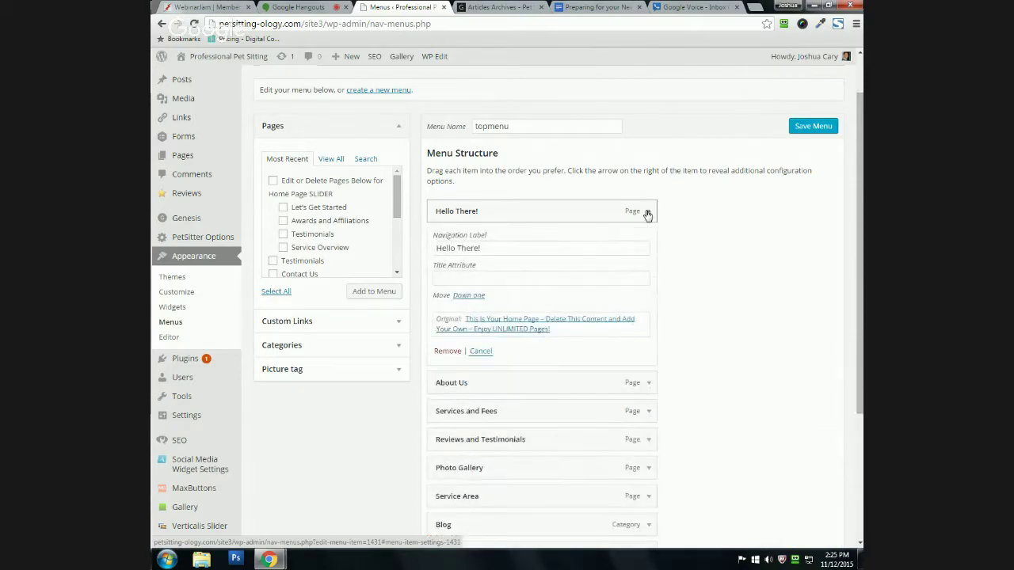
{"action": "left_click", "coordinate": [647, 212]}
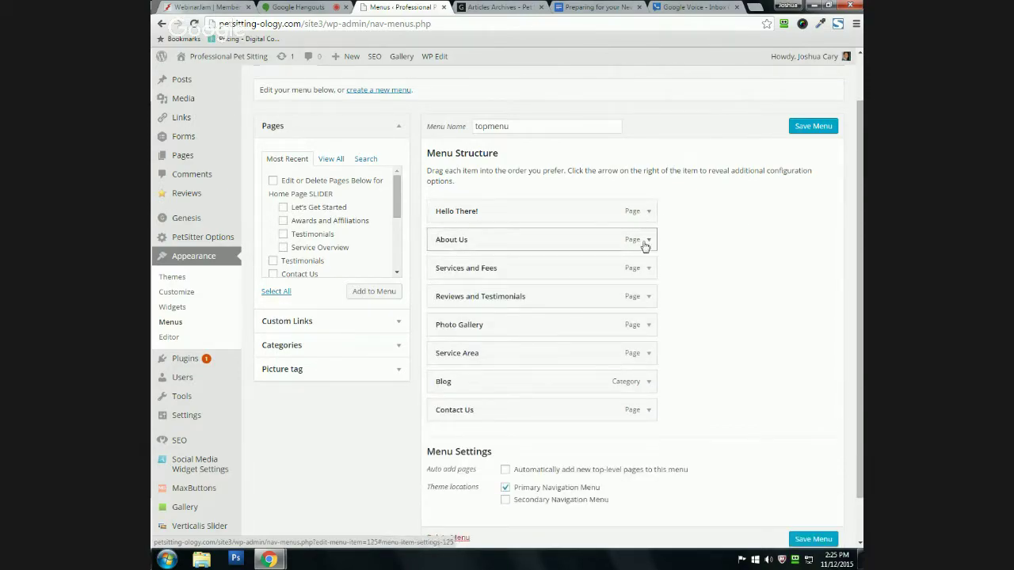
{"action": "left_click", "coordinate": [648, 240]}
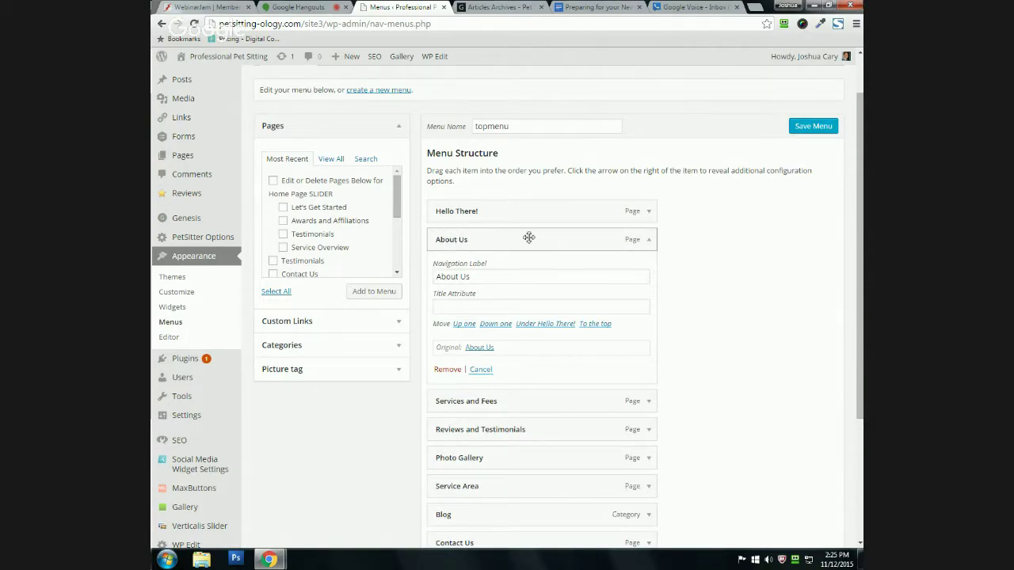
{"action": "left_click", "coordinate": [648, 240]}
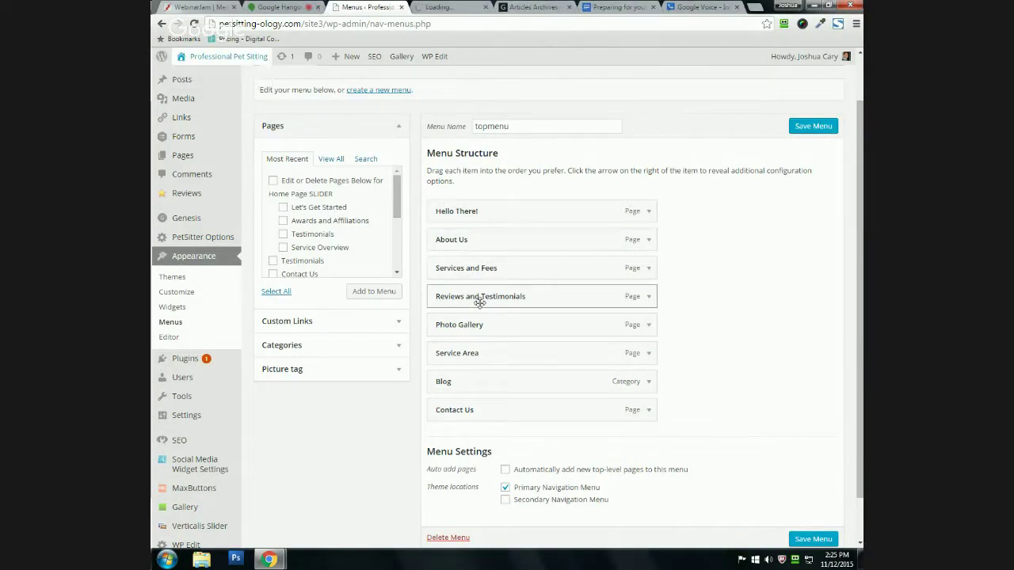
Step: View the live home page, then the example dog walkers site's Reviews page
{"action": "left_click", "coordinate": [440, 7]}
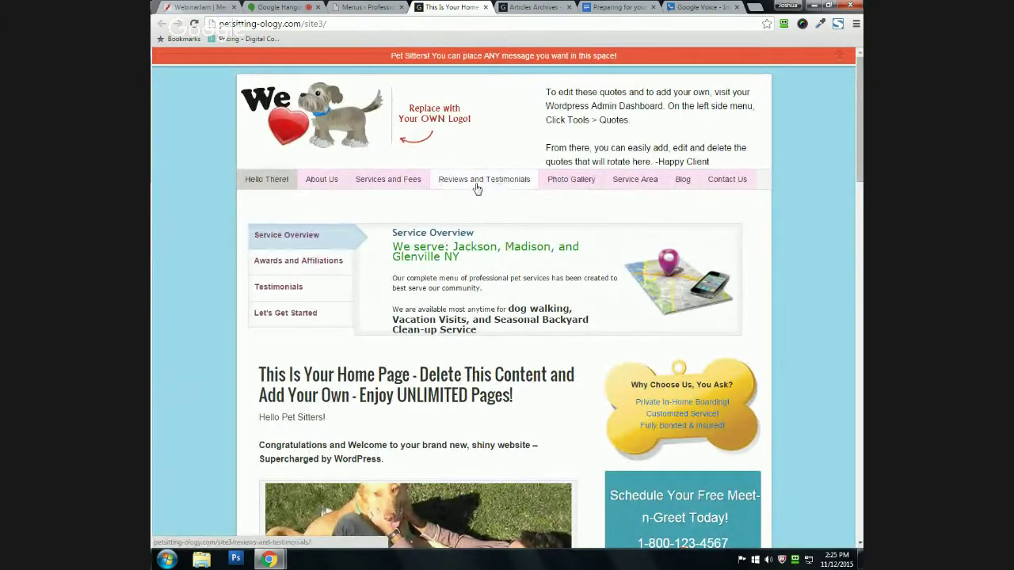
{"action": "left_click", "coordinate": [545, 6]}
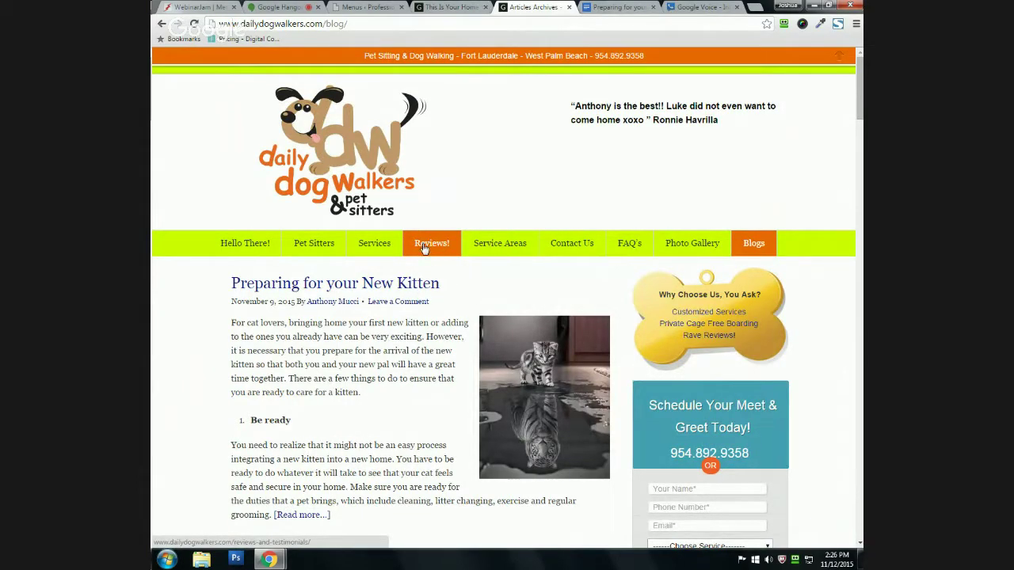
{"action": "left_click", "coordinate": [422, 243]}
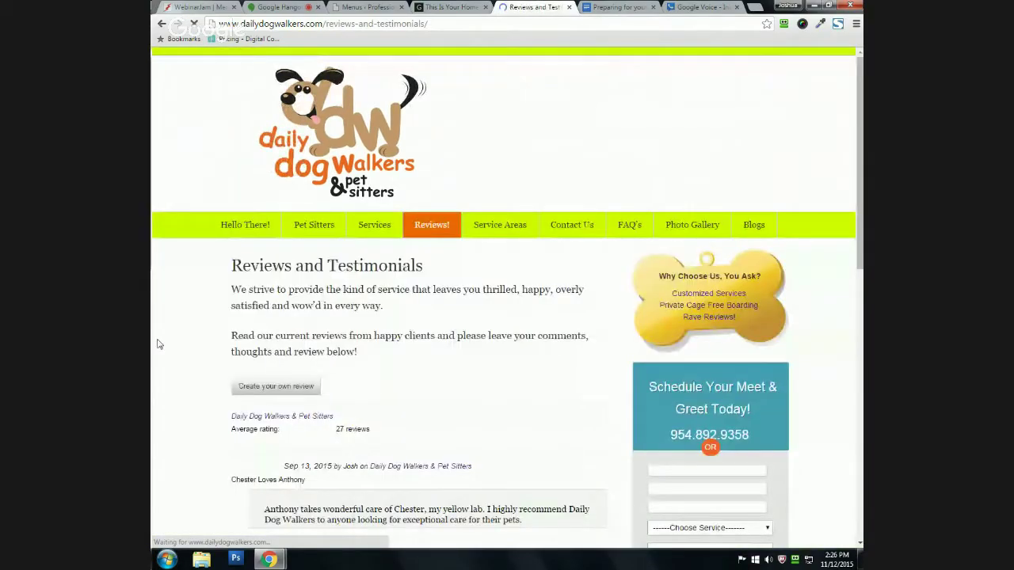
Step: Select the Reviews and Testimonials heading, go back to the blog, then return to the menu editor
{"action": "left_click_drag", "start_coordinate": [234, 283], "coordinate": [433, 281]}
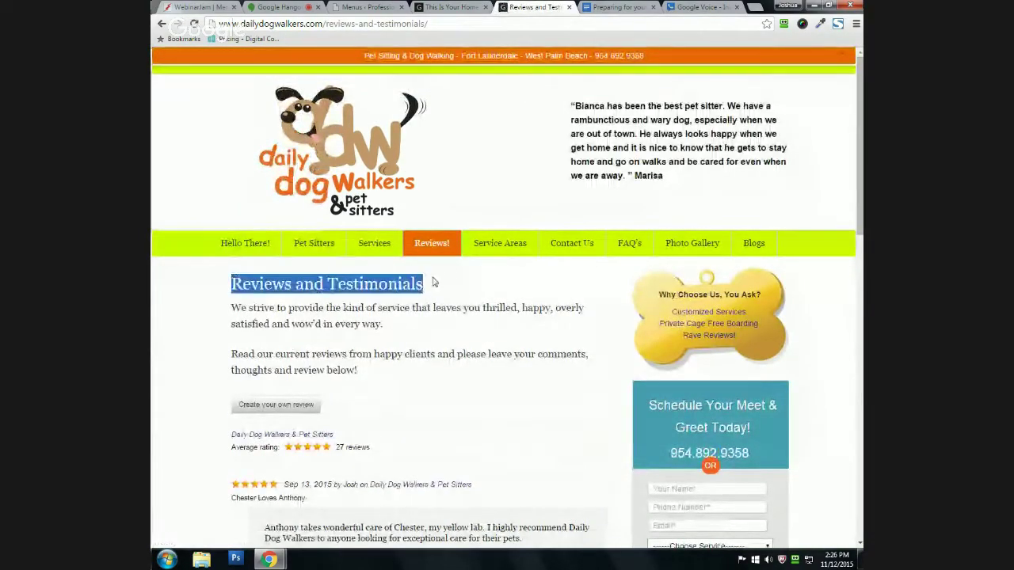
{"action": "left_click", "coordinate": [441, 286]}
{"action": "left_click_drag", "start_coordinate": [236, 286], "coordinate": [432, 286]}
{"action": "left_click", "coordinate": [221, 301]}
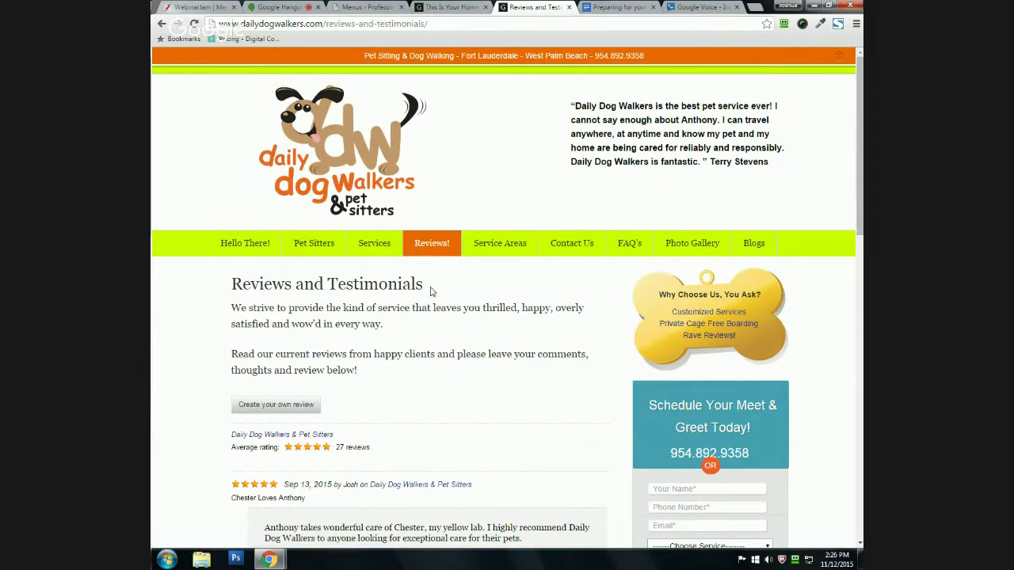
{"action": "key", "text": "alt+Left"}
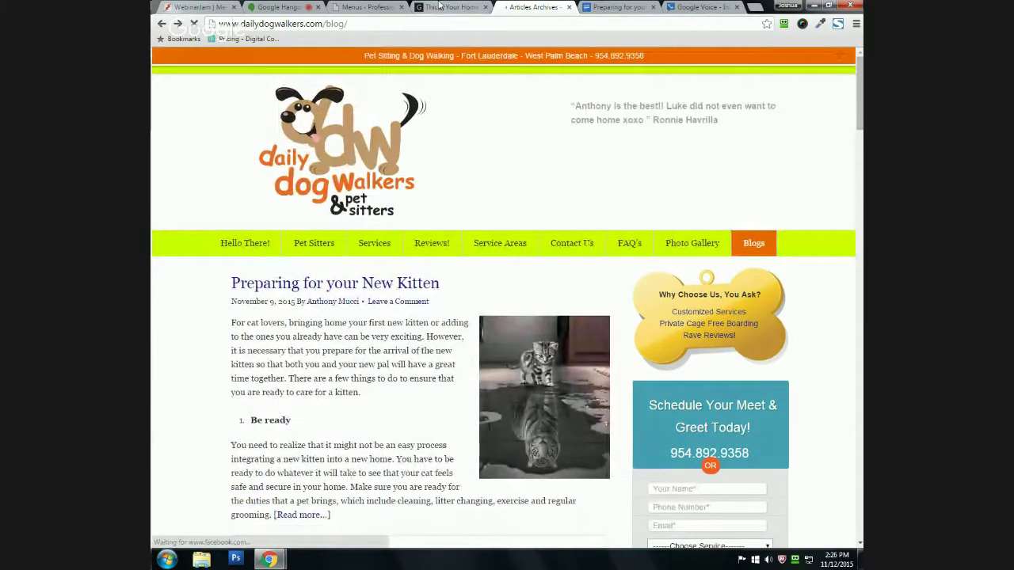
{"action": "left_click", "coordinate": [380, 6]}
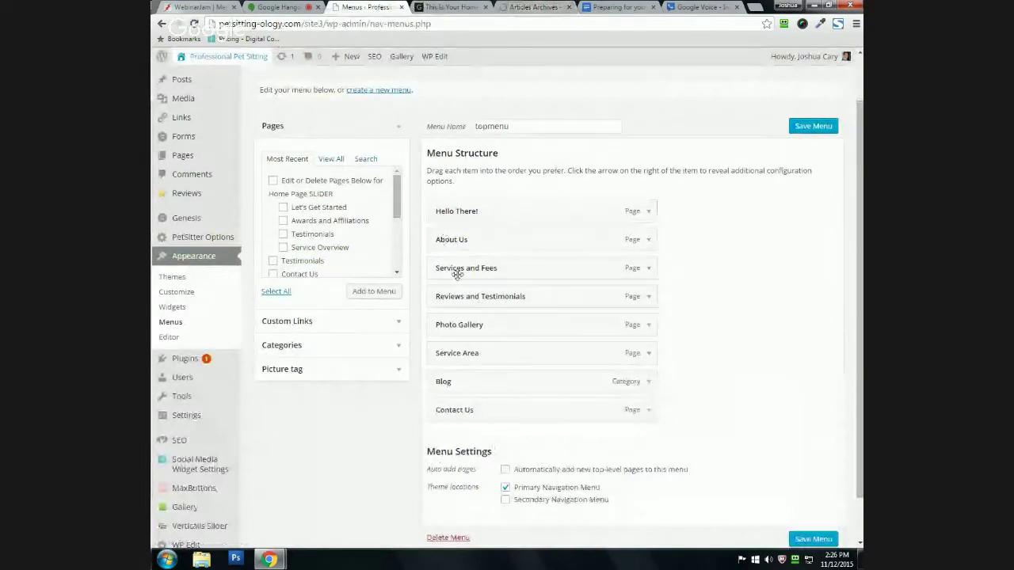
Step: Shorten the Reviews and Testimonials item's label to 'Reviews!' and save topmenu
{"action": "left_click", "coordinate": [641, 297]}
{"action": "scroll", "coordinate": [507, 309], "scroll_direction": "down", "scroll_amount": 1}
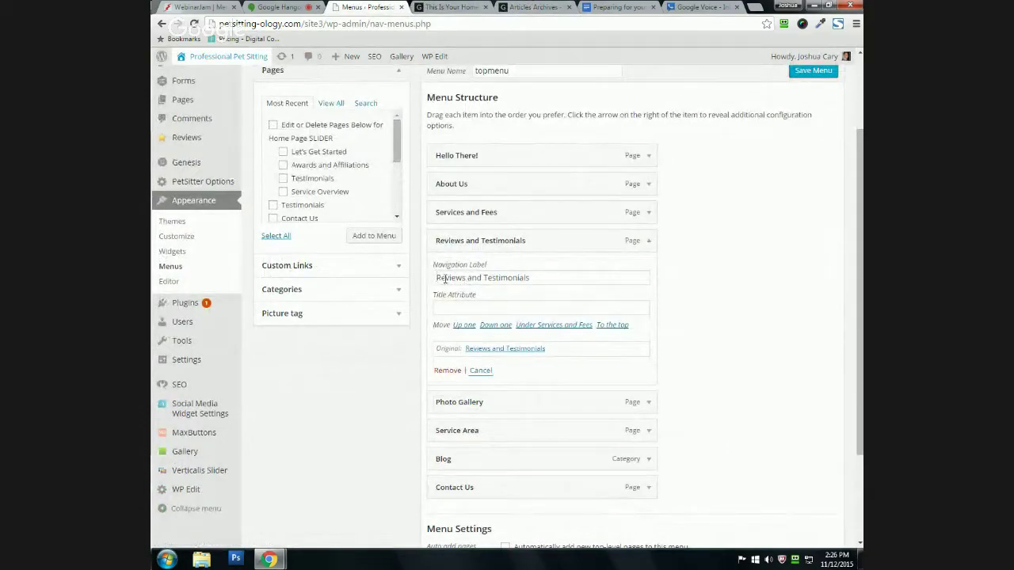
{"action": "triple_click", "coordinate": [534, 280]}
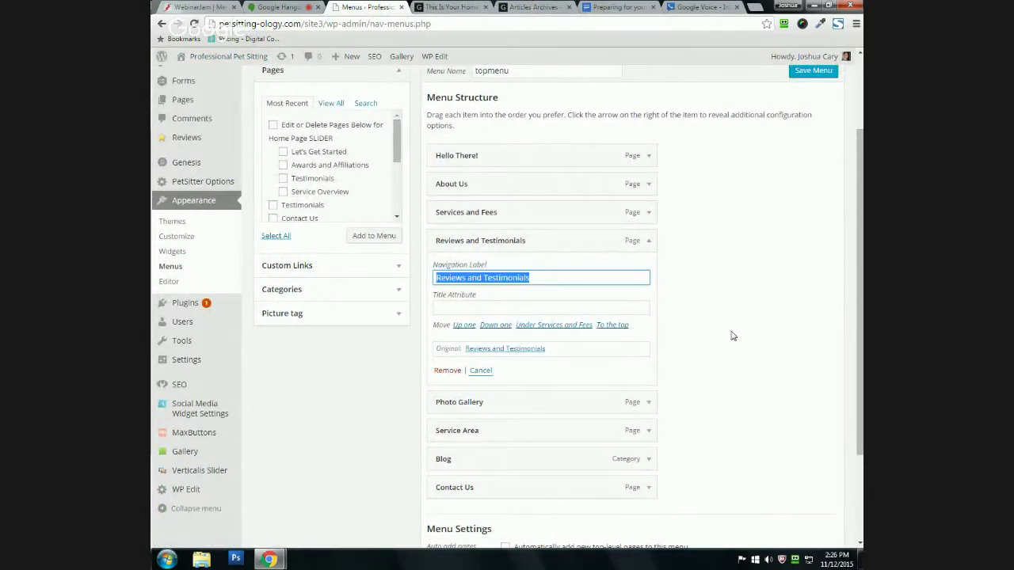
{"action": "left_click", "coordinate": [497, 284]}
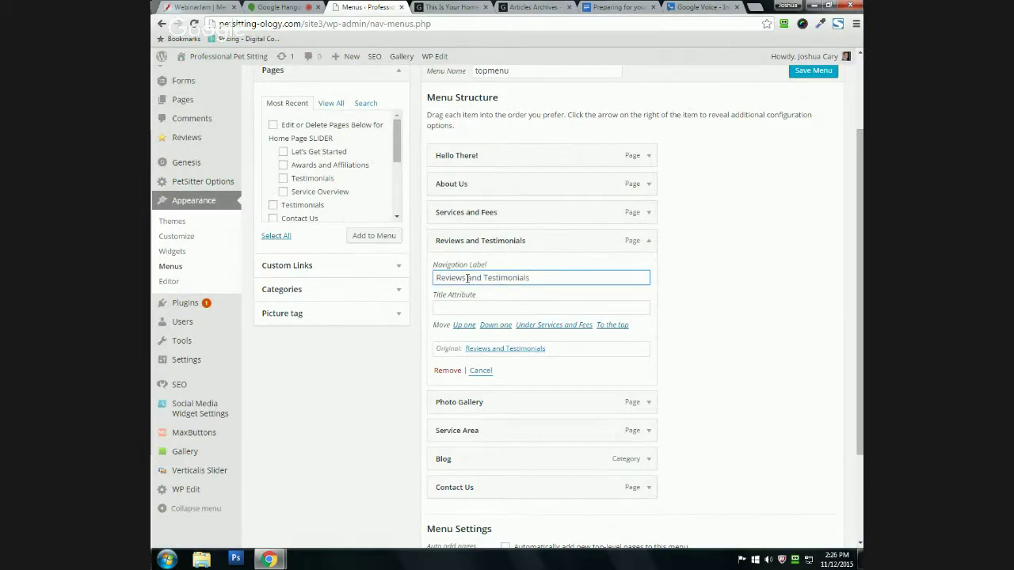
{"action": "left_click_drag", "start_coordinate": [467, 278], "coordinate": [542, 279]}
{"action": "key", "text": "BackSpace"}
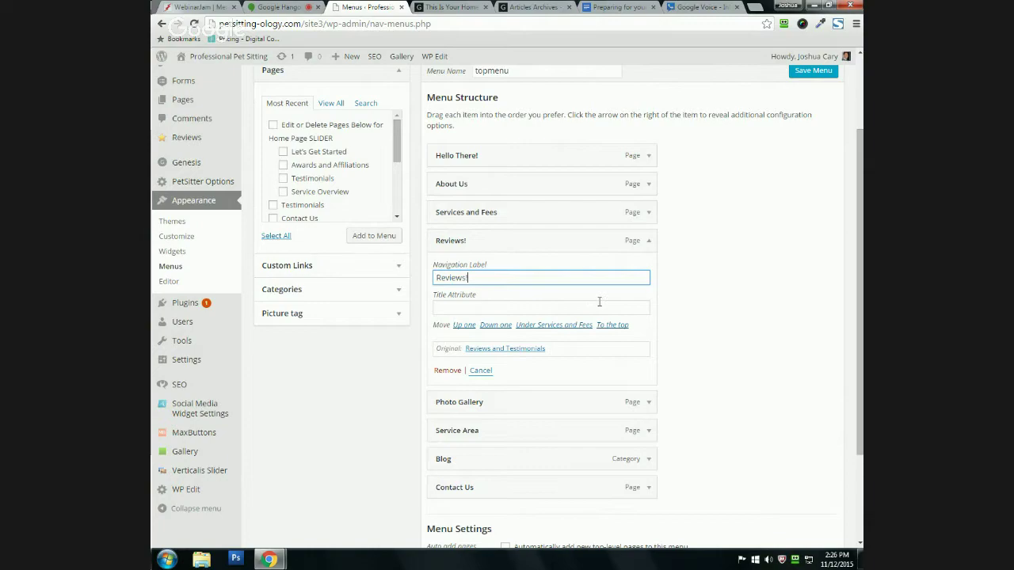
{"action": "scroll", "coordinate": [474, 312], "scroll_direction": "down", "scroll_amount": 1}
{"action": "scroll", "coordinate": [474, 312], "scroll_direction": "down", "scroll_amount": 1}
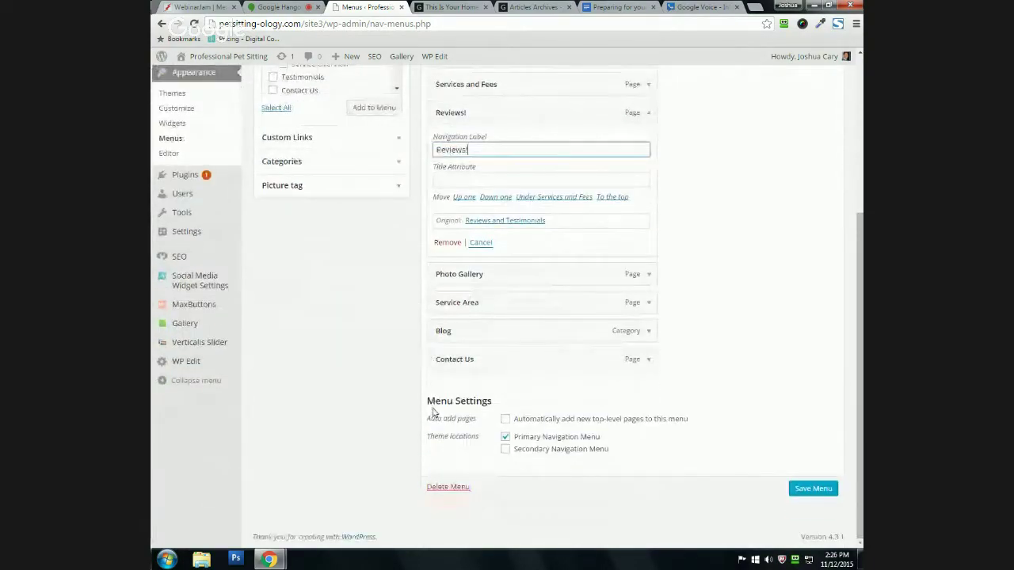
{"action": "left_click", "coordinate": [801, 490]}
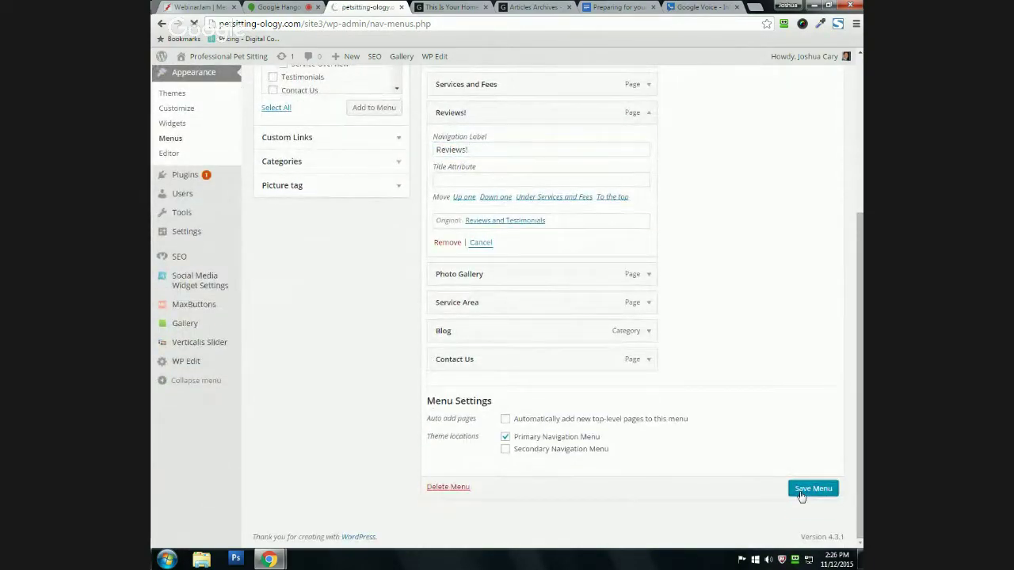
{"action": "left_click", "coordinate": [446, 7]}
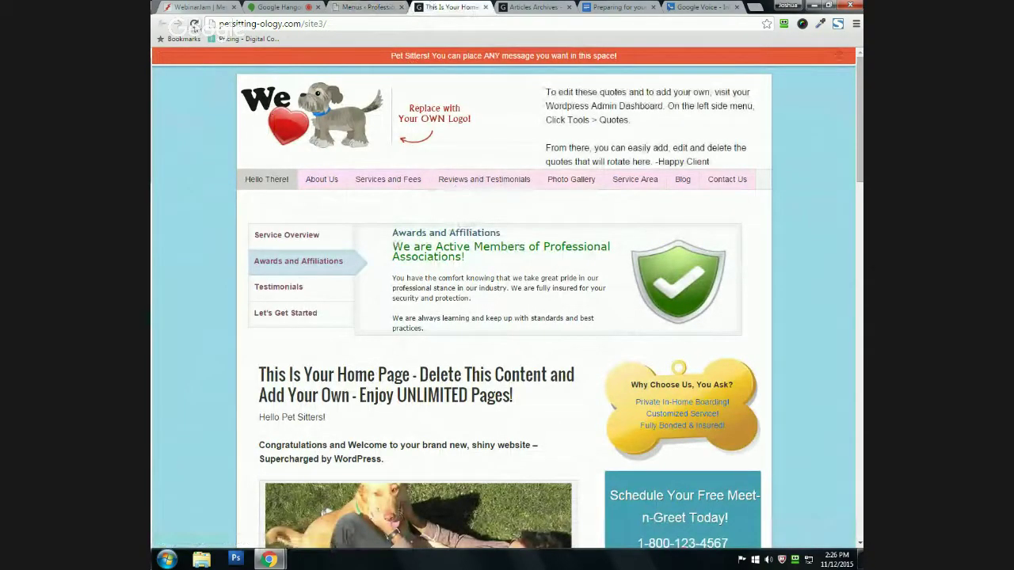
{"action": "left_click", "coordinate": [194, 24]}
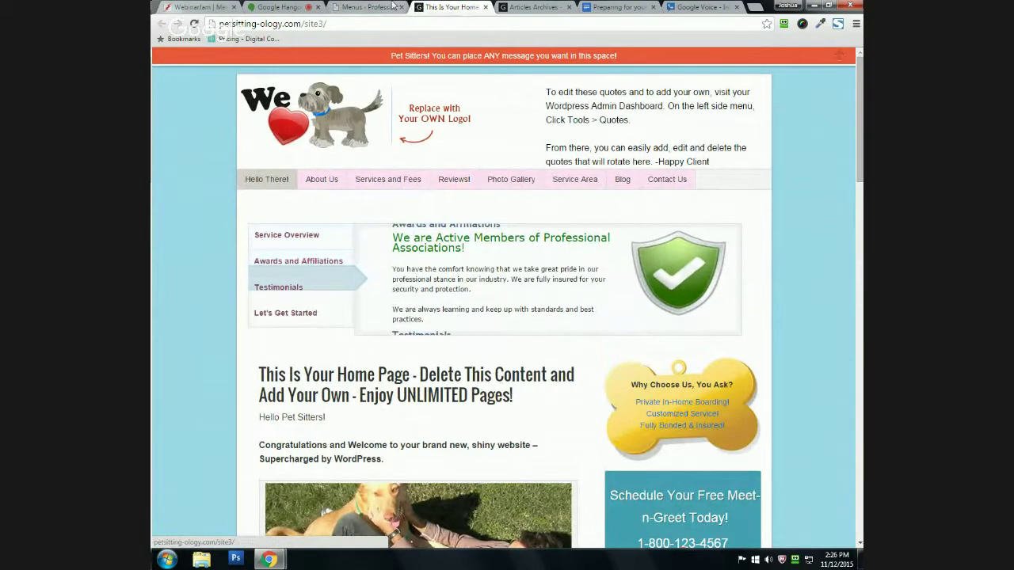
{"action": "key", "text": "ctrl+shift+Tab"}
{"action": "scroll", "coordinate": [457, 316], "scroll_direction": "down", "scroll_amount": 1}
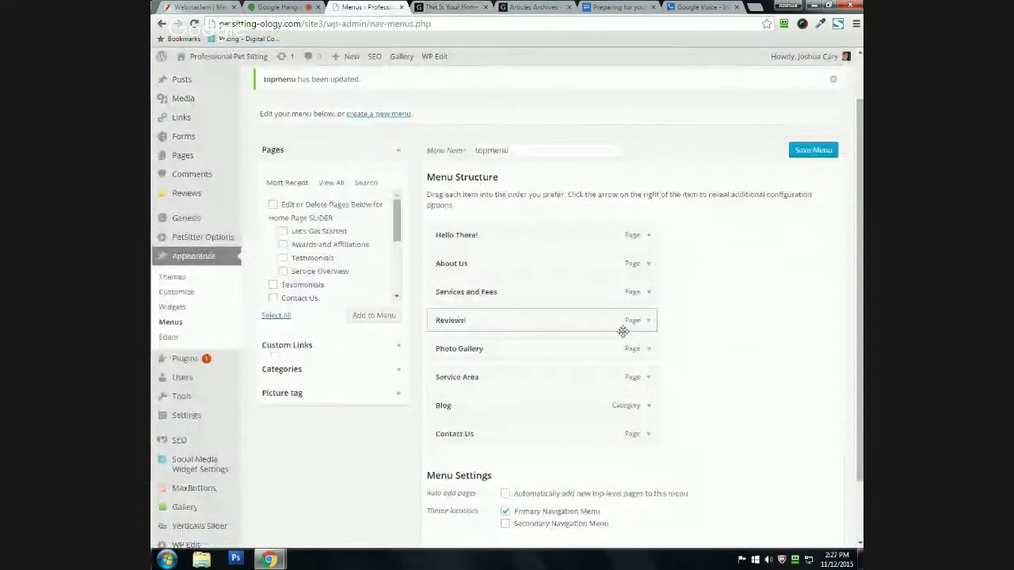
{"action": "scroll", "coordinate": [629, 261], "scroll_direction": "down", "scroll_amount": 1}
{"action": "mouse_move", "coordinate": [643, 266]}
{"action": "left_mouse_down"}
{"action": "mouse_move", "coordinate": [627, 283]}
{"action": "mouse_move", "coordinate": [639, 278]}
{"action": "left_mouse_up"}
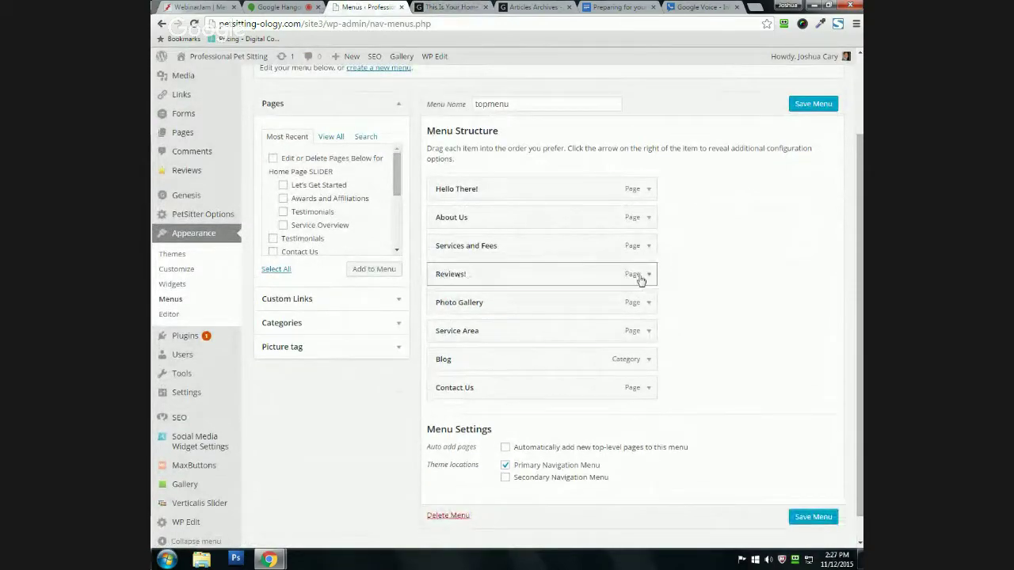
{"action": "left_click", "coordinate": [647, 275]}
{"action": "scroll", "coordinate": [495, 279], "scroll_direction": "down", "scroll_amount": 1}
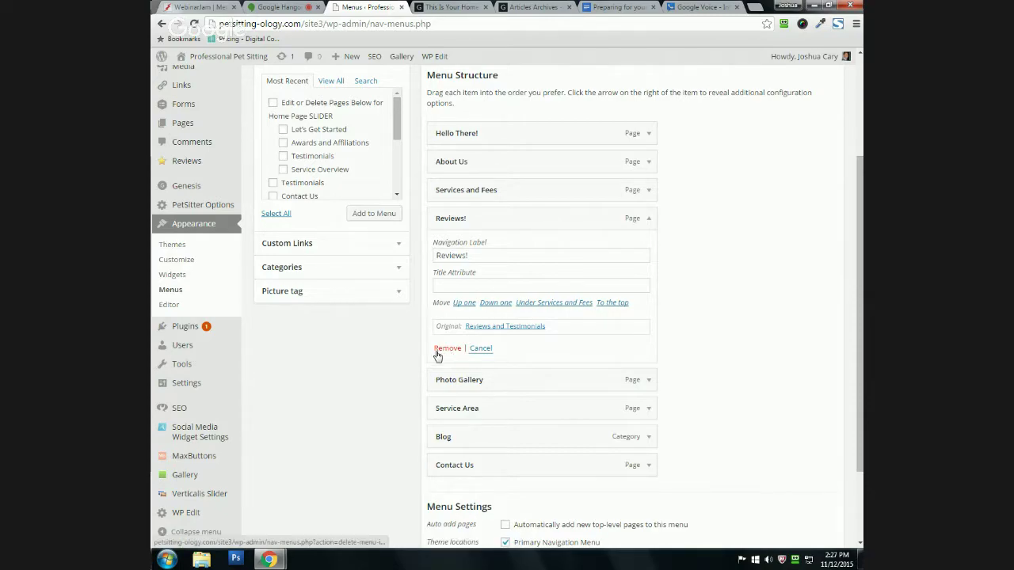
{"action": "scroll", "coordinate": [577, 226], "scroll_direction": "up", "scroll_amount": 1}
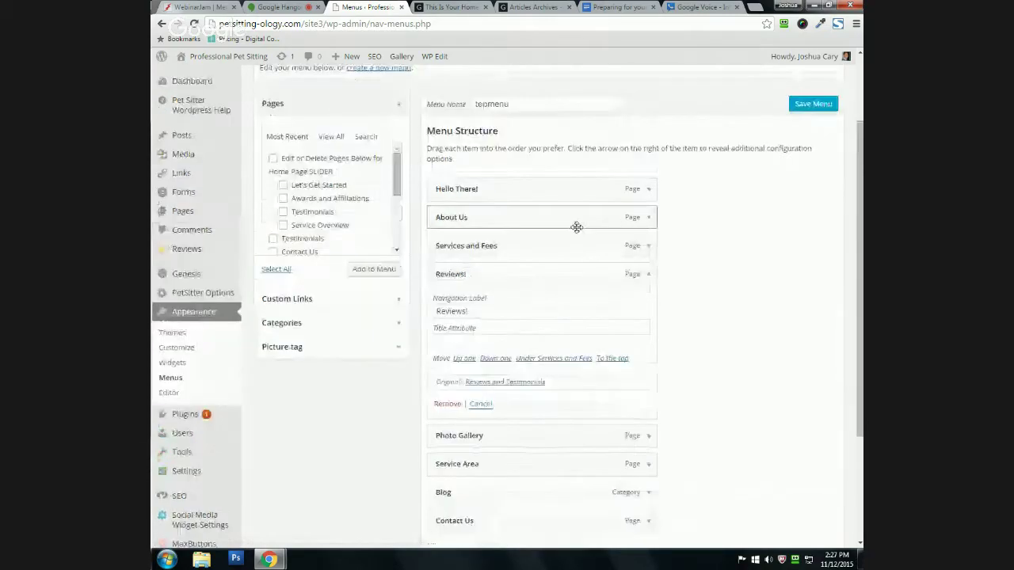
{"action": "left_click", "coordinate": [648, 274]}
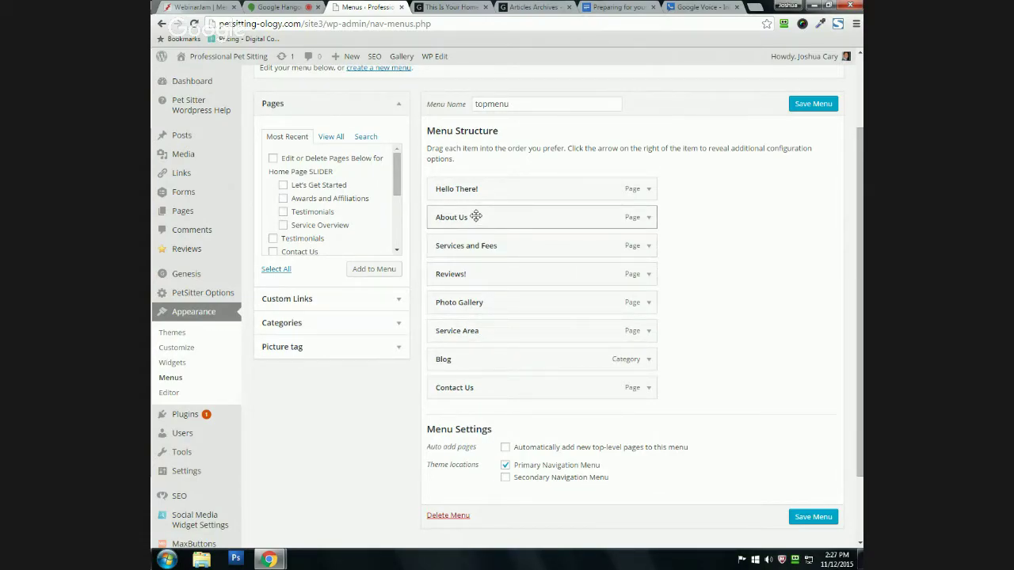
Step: Move About Us to the end of topmenu, after Contact Us, and save the menu
{"action": "left_click_drag", "start_coordinate": [485, 216], "coordinate": [565, 349]}
{"action": "left_click_drag", "start_coordinate": [487, 301], "coordinate": [481, 414]}
{"action": "scroll", "coordinate": [324, 418], "scroll_direction": "down", "scroll_amount": 1}
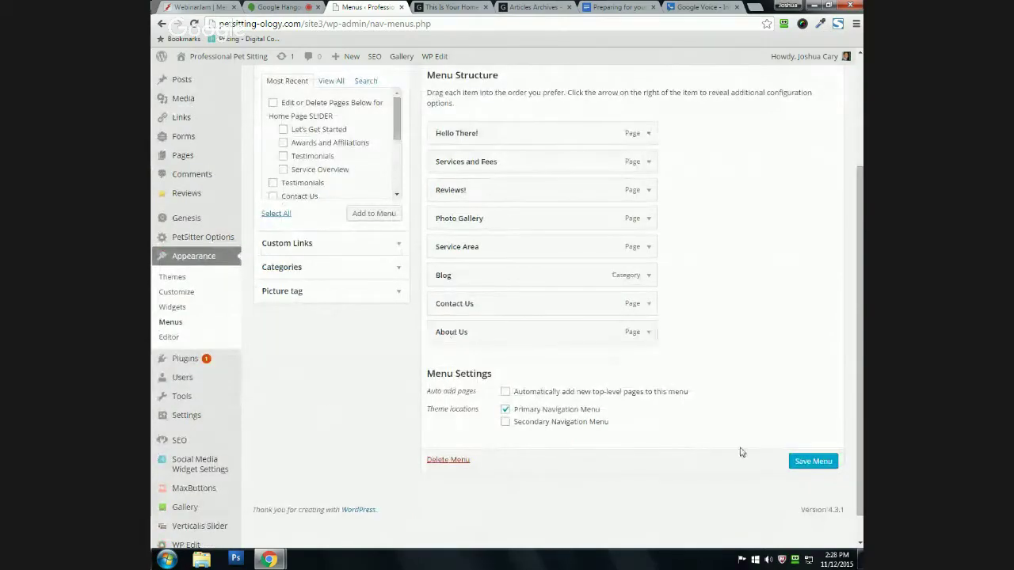
{"action": "left_click", "coordinate": [810, 462]}
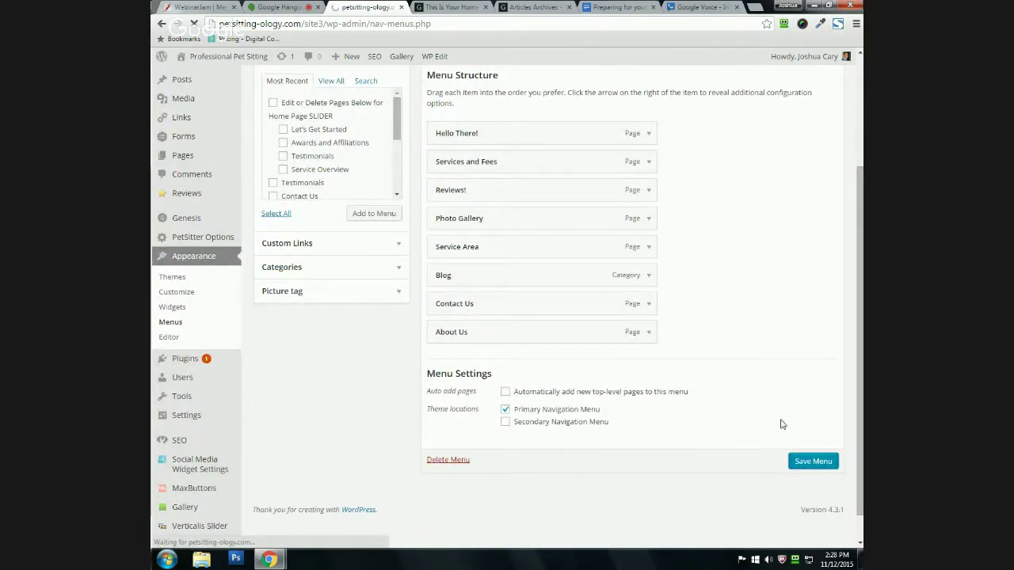
Step: Reload the live site's home page to see the new menu order
{"action": "scroll", "coordinate": [803, 435], "scroll_direction": "down", "scroll_amount": 2}
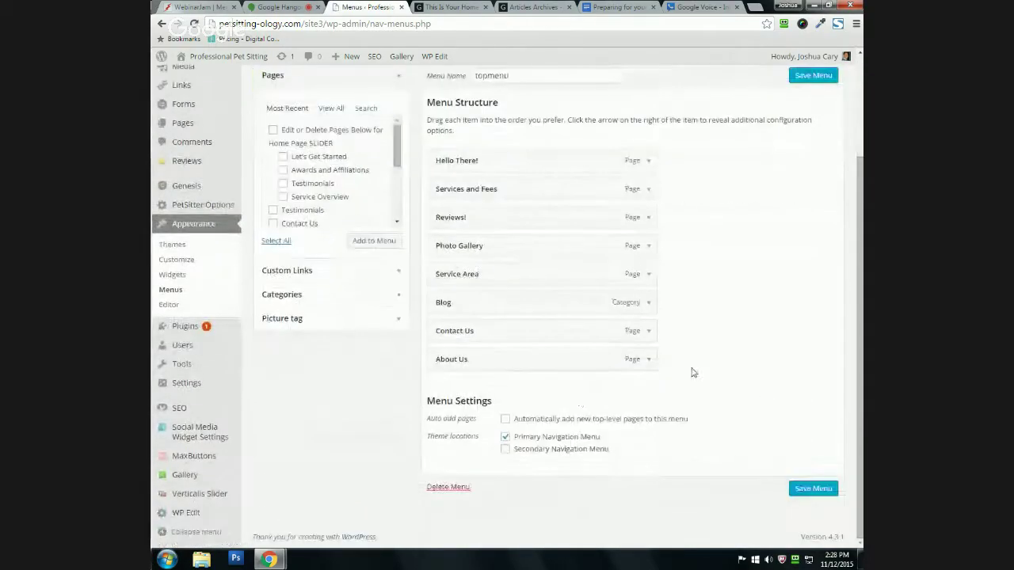
{"action": "left_click", "coordinate": [448, 7]}
{"action": "left_click", "coordinate": [195, 24]}
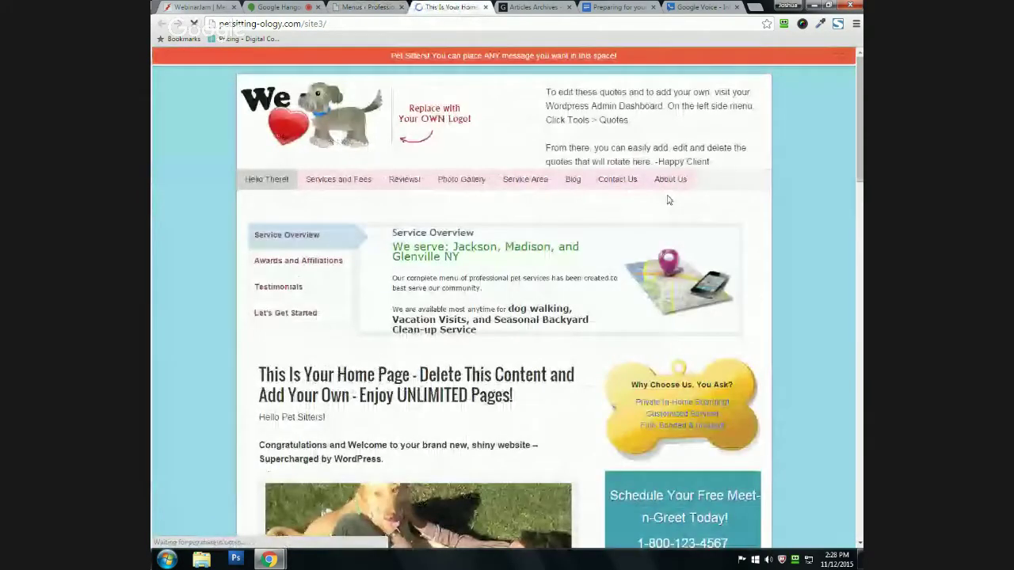
Step: After confirming the live menu ends with About Us, return to the Menus editor
{"action": "left_click", "coordinate": [351, 7]}
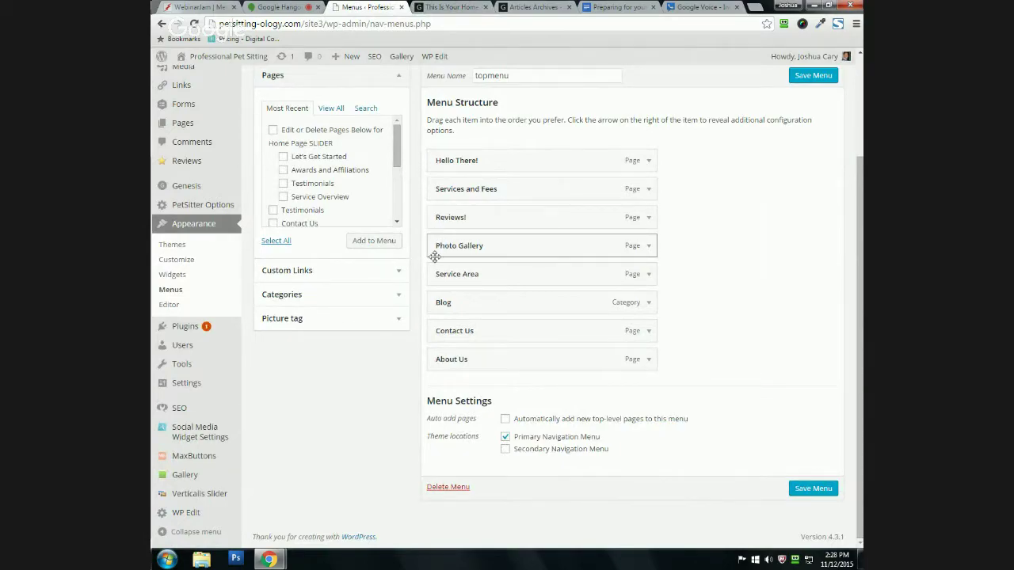
Step: Put About Us back second, nest Photo Gallery then Reviews! under it, and save
{"action": "left_click_drag", "start_coordinate": [443, 358], "coordinate": [454, 236]}
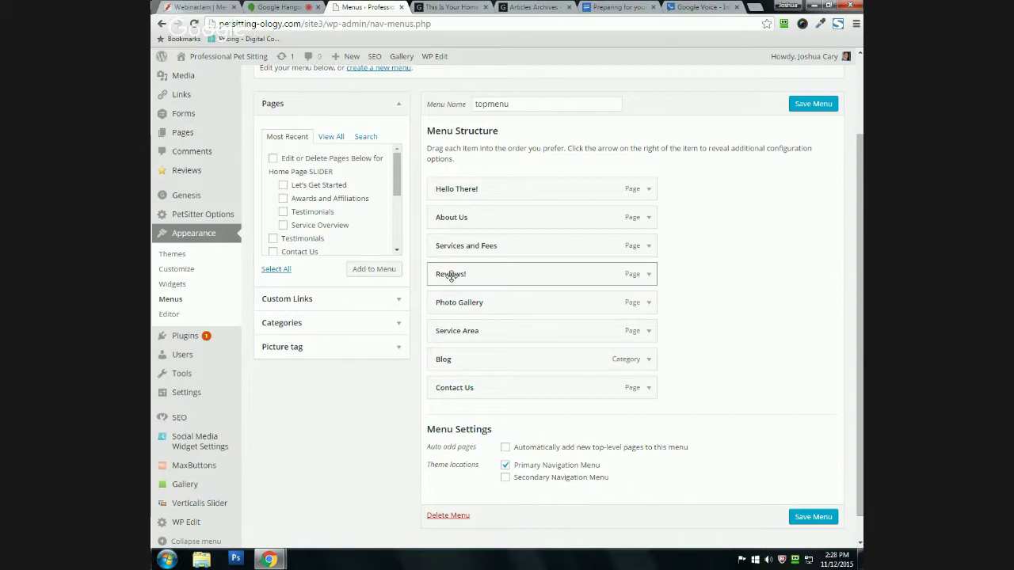
{"action": "left_click_drag", "start_coordinate": [451, 276], "coordinate": [456, 247]}
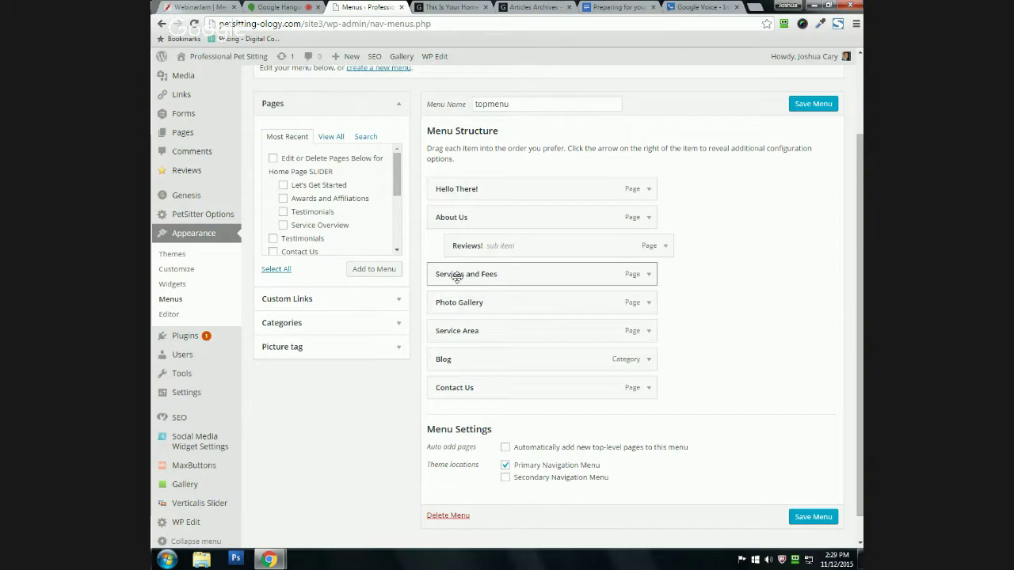
{"action": "left_click_drag", "start_coordinate": [460, 303], "coordinate": [534, 279]}
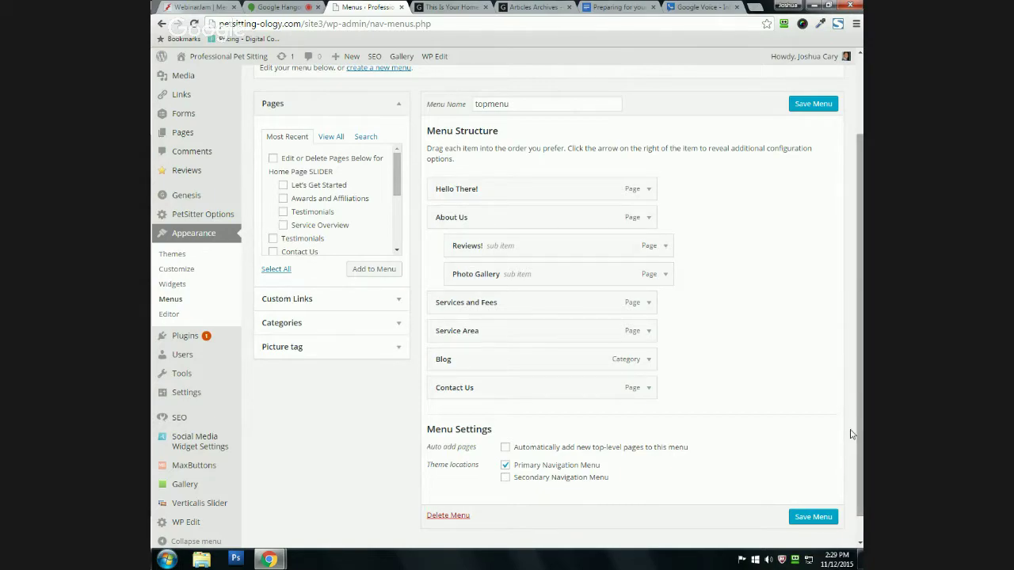
{"action": "left_click_drag", "start_coordinate": [495, 263], "coordinate": [485, 241]}
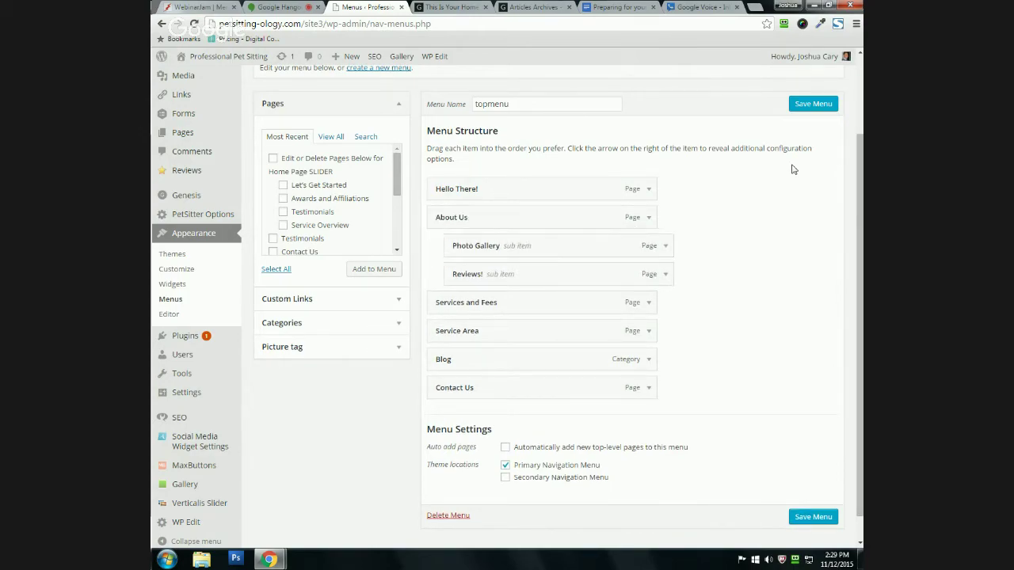
{"action": "left_click", "coordinate": [800, 104]}
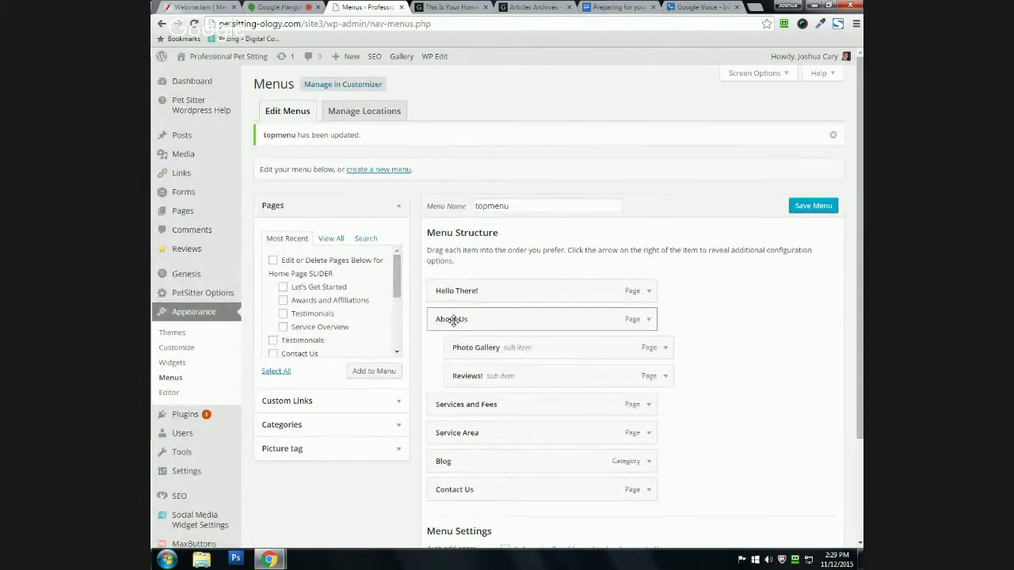
Step: Reload the live site to check About Us drops down to Photo Gallery and Reviews!
{"action": "left_click", "coordinate": [450, 7]}
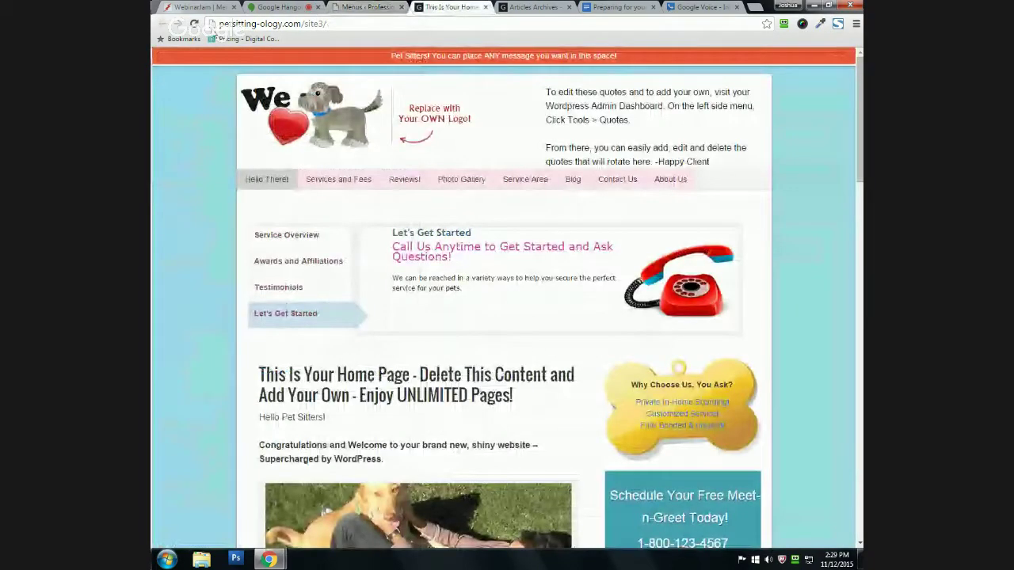
{"action": "key", "text": "F5"}
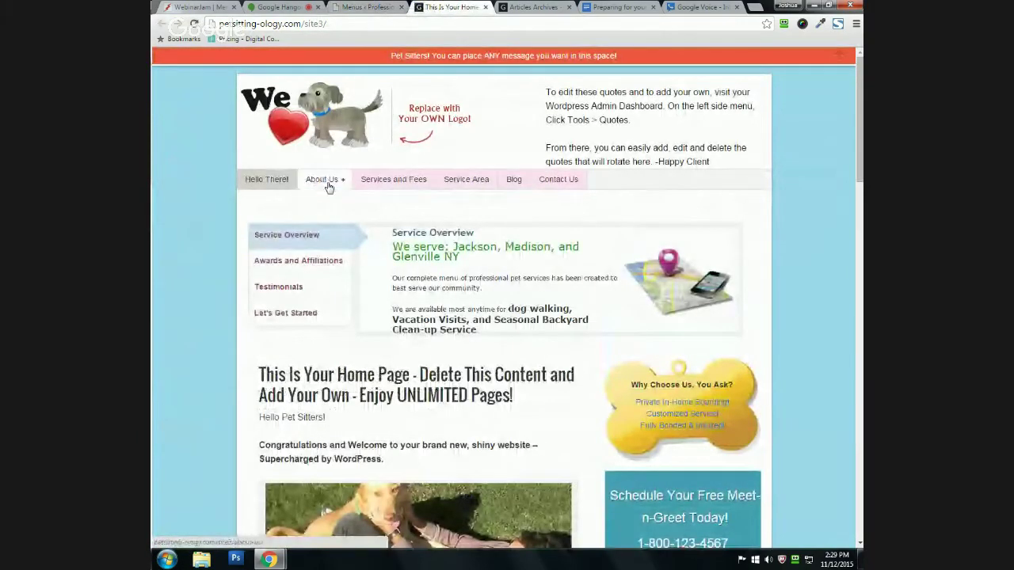
{"action": "mouse_move", "coordinate": [337, 184]}
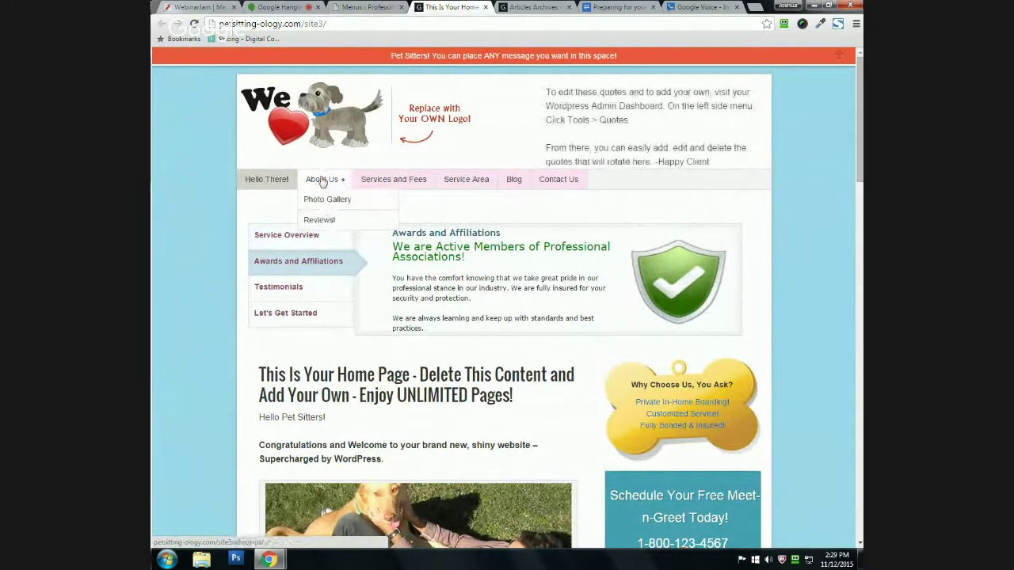
{"action": "left_click", "coordinate": [357, 7]}
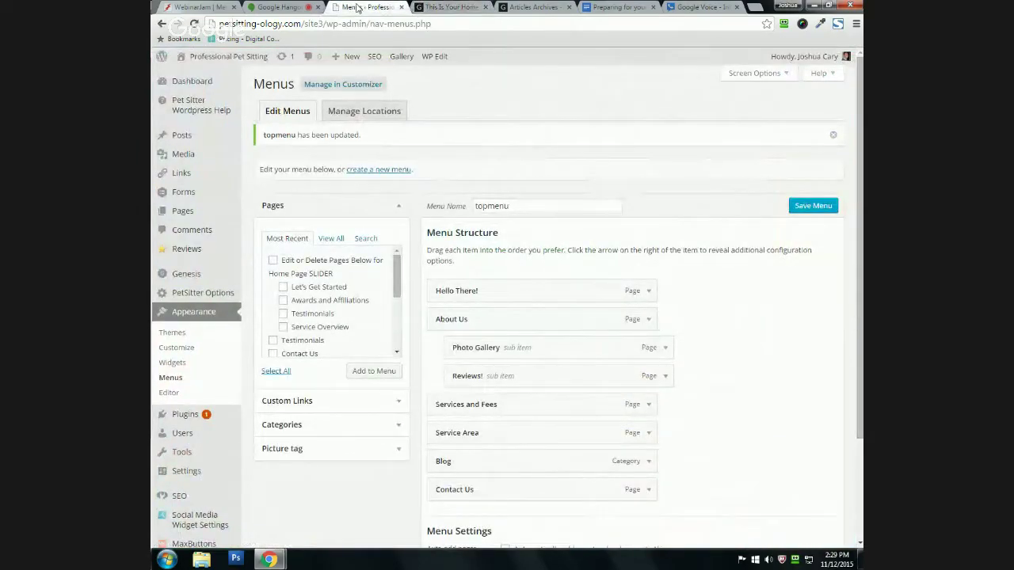
Step: Browse the Pages box's View All, Search ('re') and Most Recent tabs
{"action": "scroll", "coordinate": [376, 183], "scroll_direction": "down", "scroll_amount": 1}
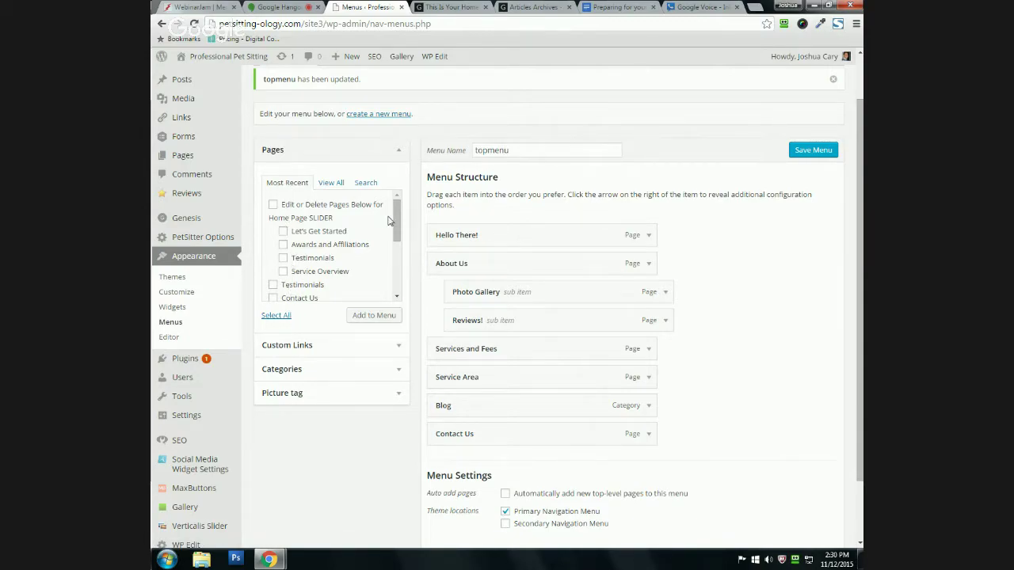
{"action": "scroll", "coordinate": [392, 220], "scroll_direction": "down", "scroll_amount": 3}
{"action": "scroll", "coordinate": [392, 220], "scroll_direction": "up", "scroll_amount": 3}
{"action": "mouse_move", "coordinate": [395, 223]}
{"action": "left_mouse_down"}
{"action": "mouse_move", "coordinate": [400, 290]}
{"action": "mouse_move", "coordinate": [400, 215]}
{"action": "left_mouse_up"}
{"action": "left_click", "coordinate": [331, 183]}
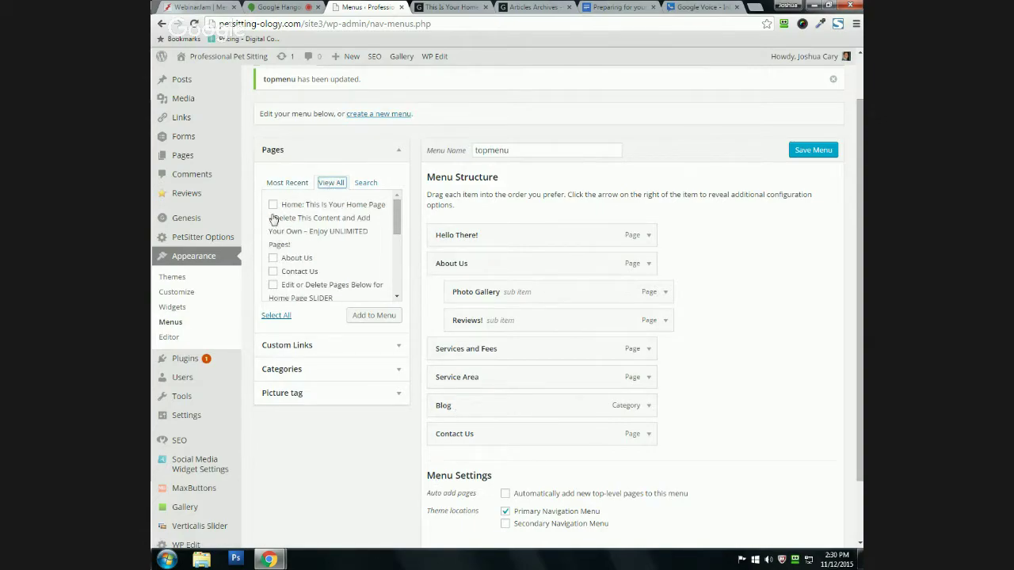
{"action": "left_click_drag", "start_coordinate": [396, 228], "coordinate": [385, 201]}
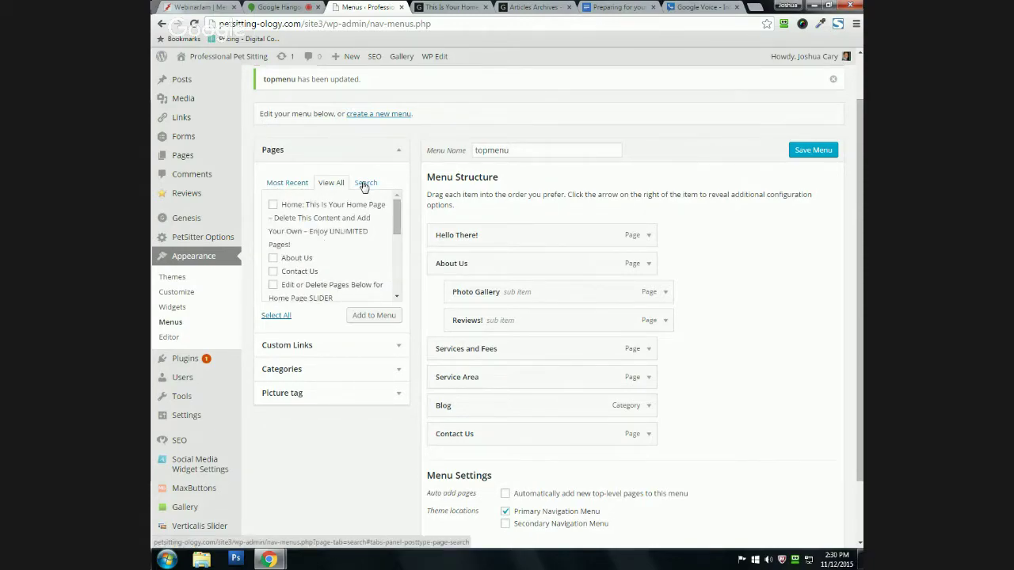
{"action": "left_click", "coordinate": [365, 184]}
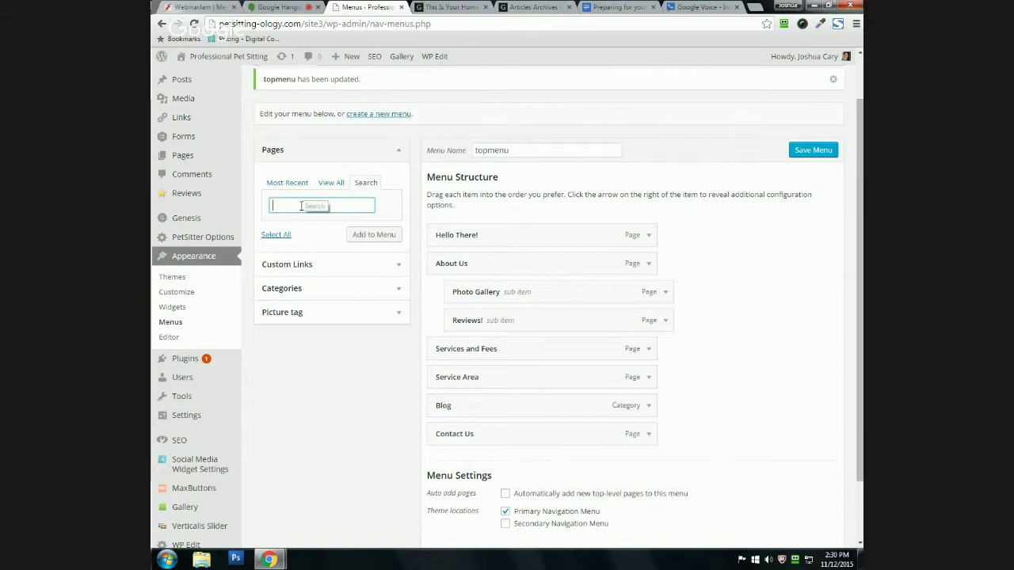
{"action": "type", "text": "reviews"}
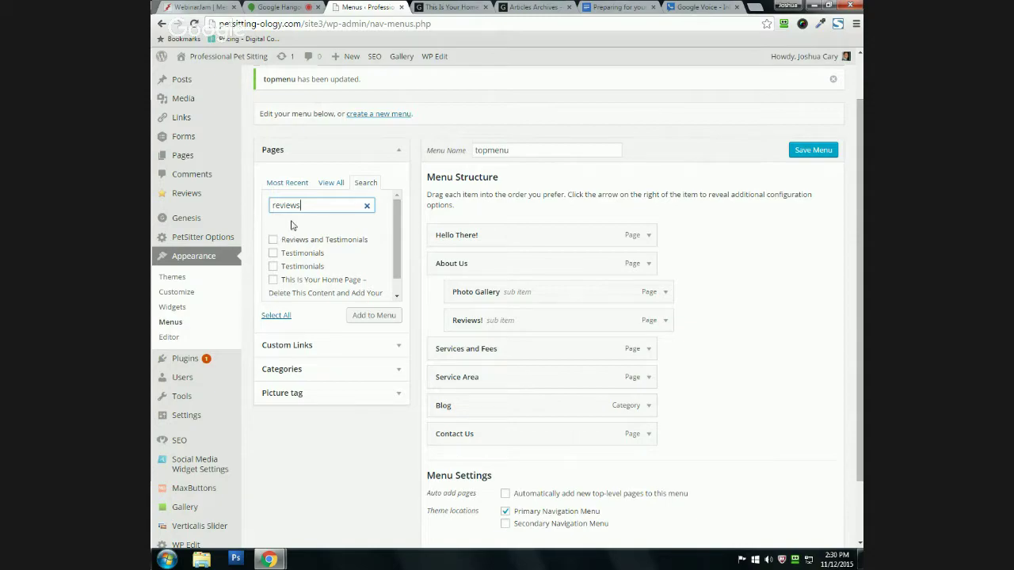
{"action": "left_click", "coordinate": [285, 185]}
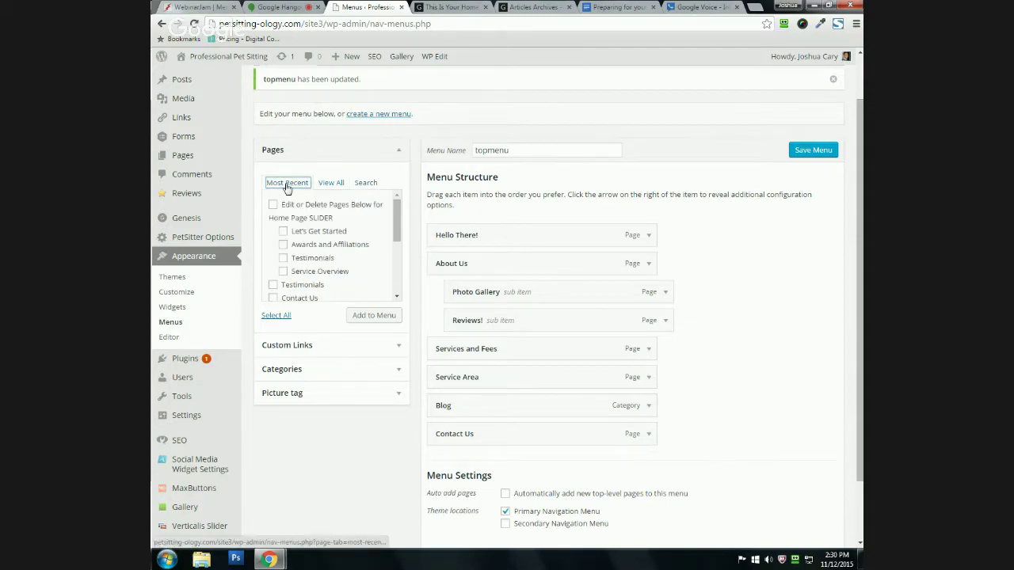
Step: Expand the Contact Us menu item to show its settings
{"action": "scroll", "coordinate": [317, 257], "scroll_direction": "down", "scroll_amount": 1}
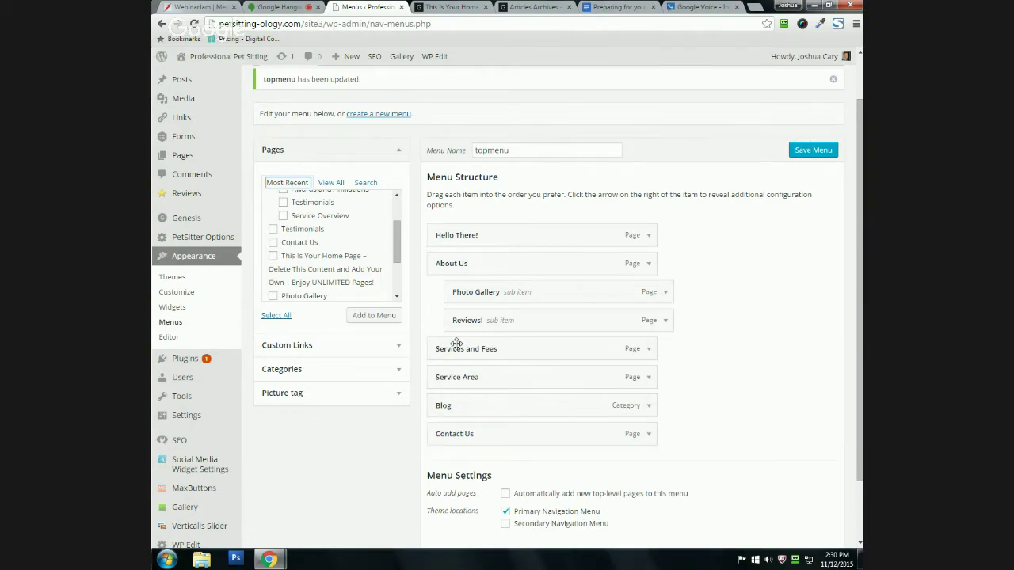
{"action": "left_click", "coordinate": [646, 434]}
{"action": "scroll", "coordinate": [627, 302], "scroll_direction": "down", "scroll_amount": 2}
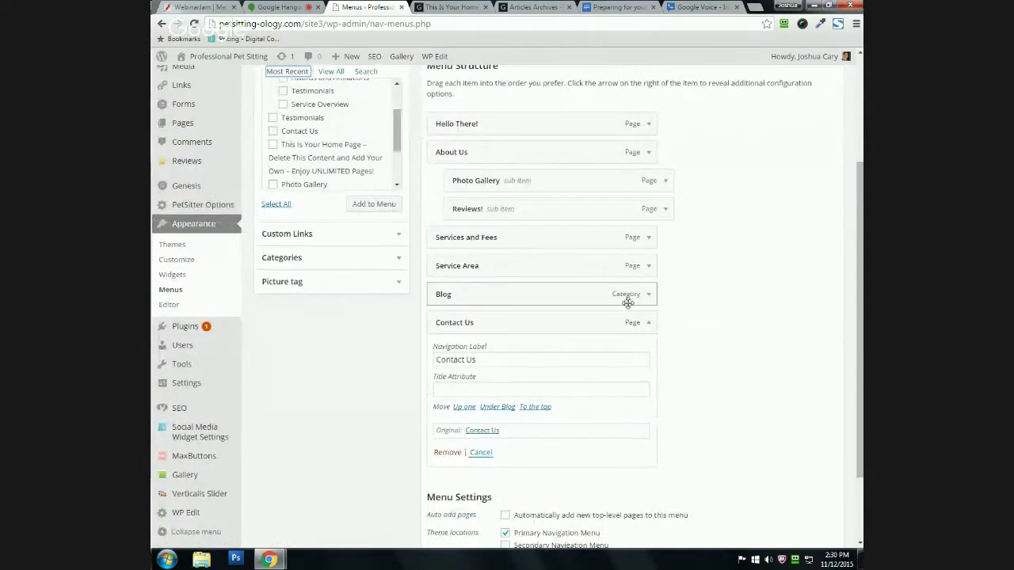
Step: Remove Contact Us from topmenu and re-add it from Pages as the last item
{"action": "left_click", "coordinate": [445, 452]}
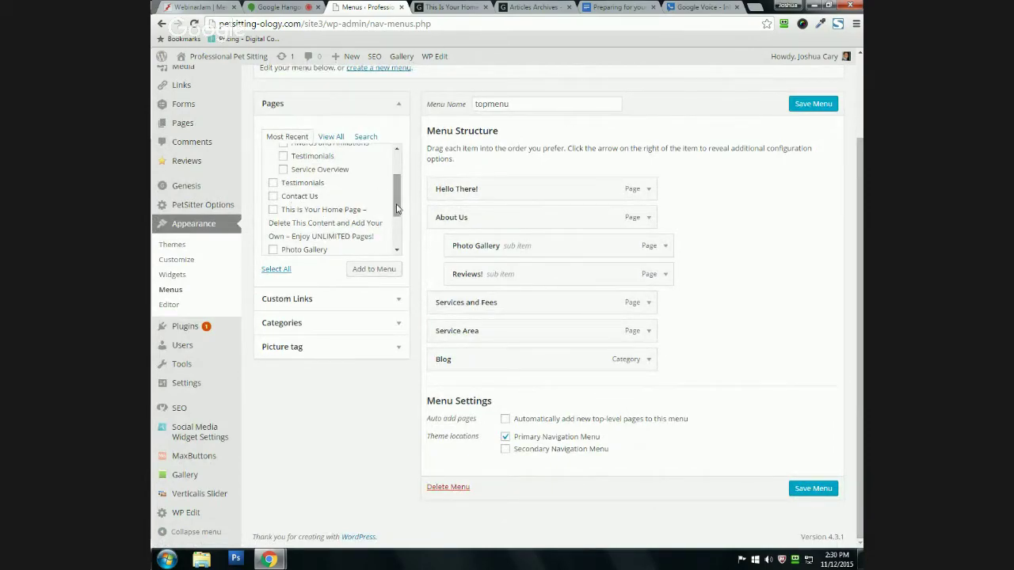
{"action": "left_click", "coordinate": [272, 197]}
{"action": "left_click", "coordinate": [361, 270]}
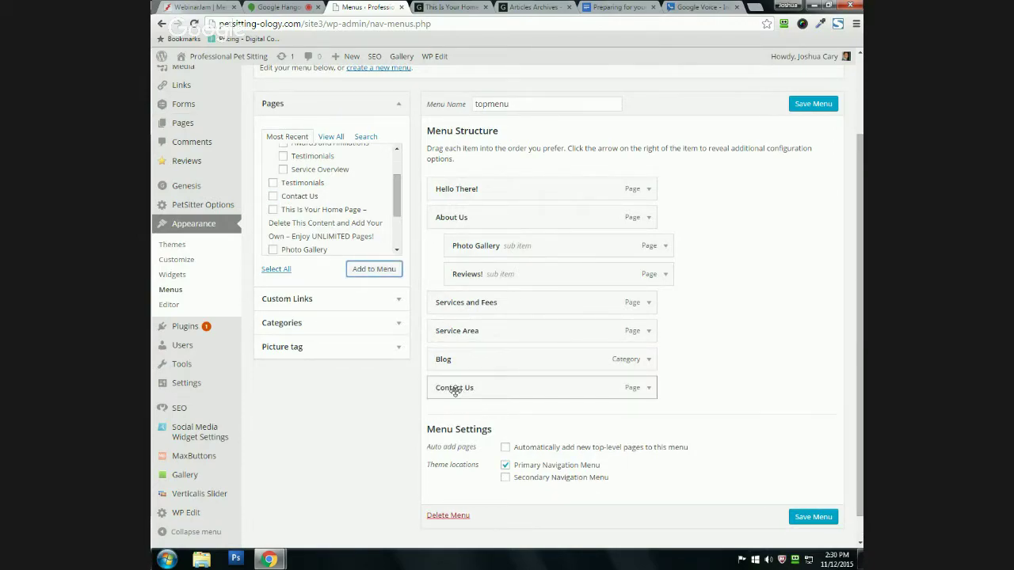
{"action": "left_click_drag", "start_coordinate": [534, 391], "coordinate": [501, 402]}
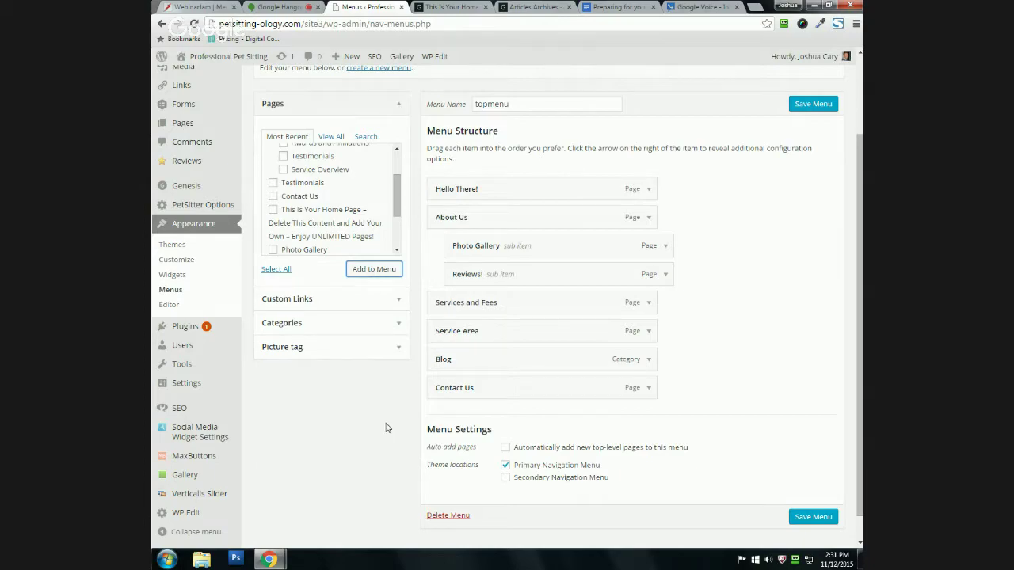
{"action": "left_click", "coordinate": [430, 6]}
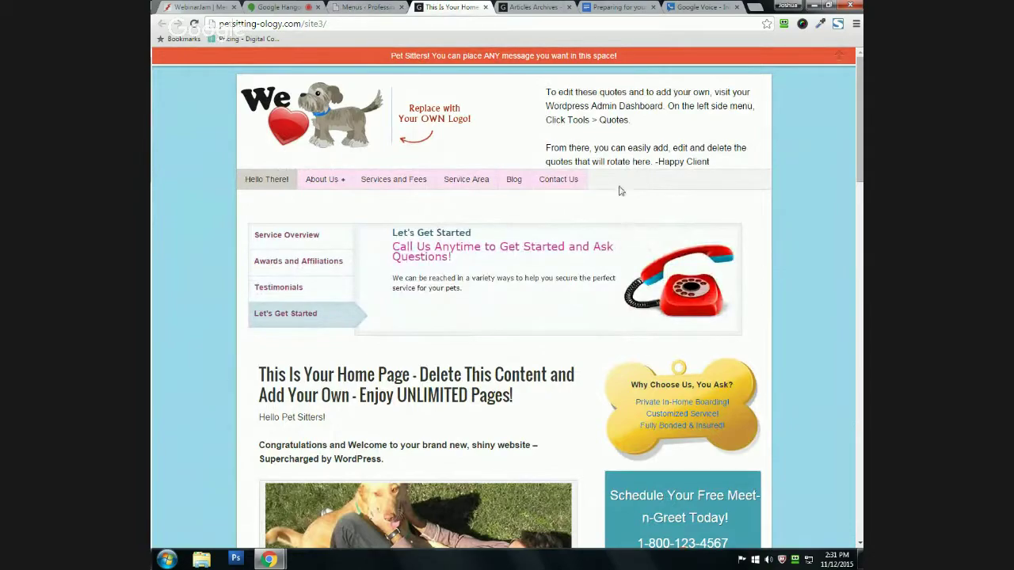
{"action": "left_click", "coordinate": [369, 6]}
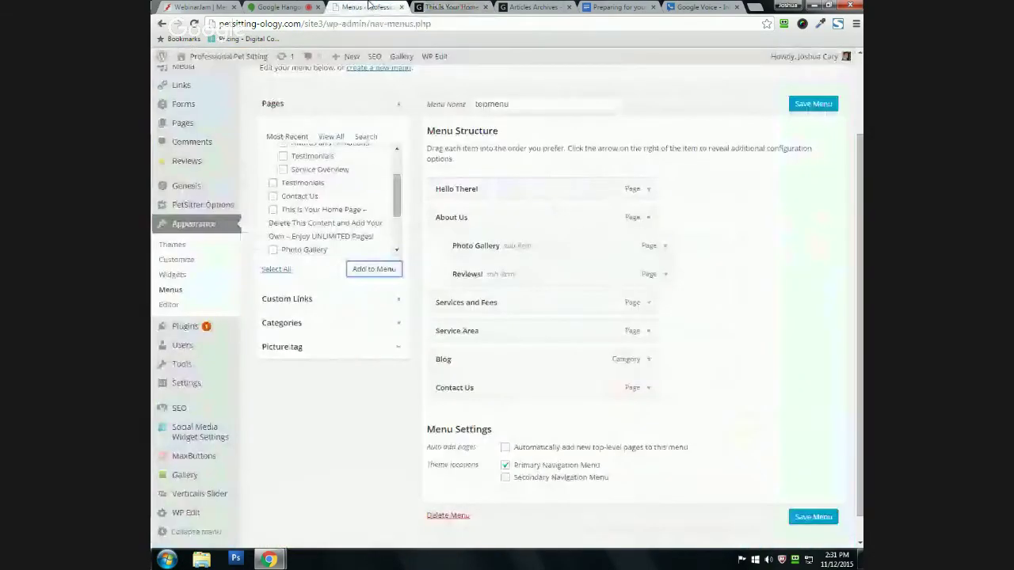
{"action": "left_click", "coordinate": [389, 296]}
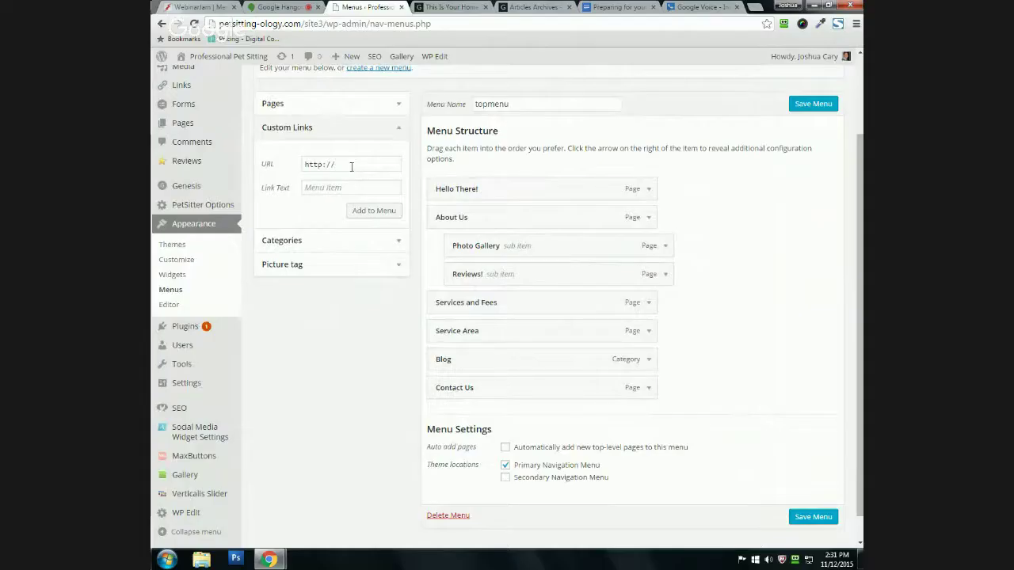
{"action": "left_click", "coordinate": [351, 164]}
{"action": "left_click", "coordinate": [331, 190]}
{"action": "left_click", "coordinate": [361, 213]}
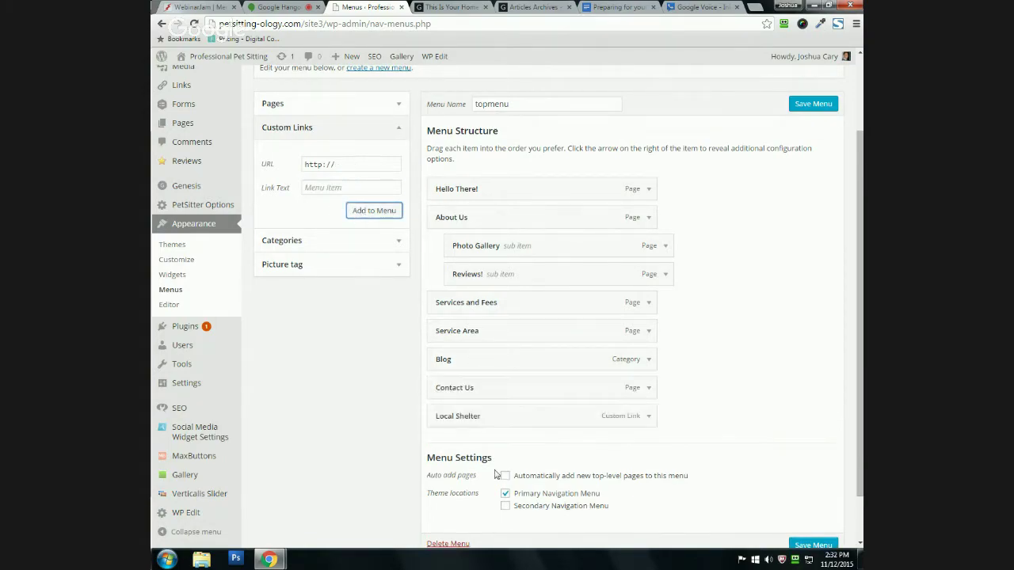
{"action": "scroll", "coordinate": [499, 416], "scroll_direction": "down", "scroll_amount": 1}
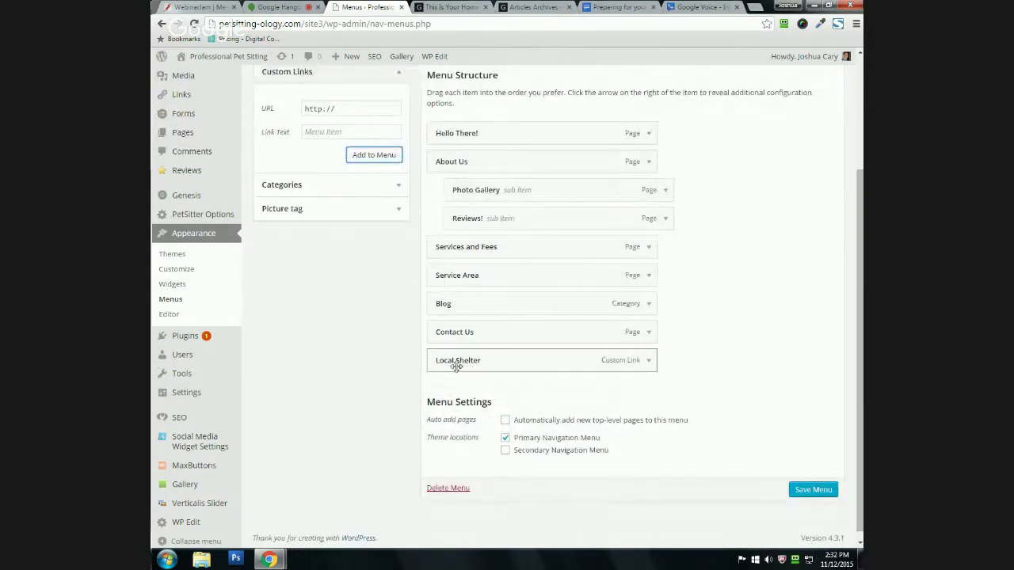
{"action": "left_click", "coordinate": [796, 490]}
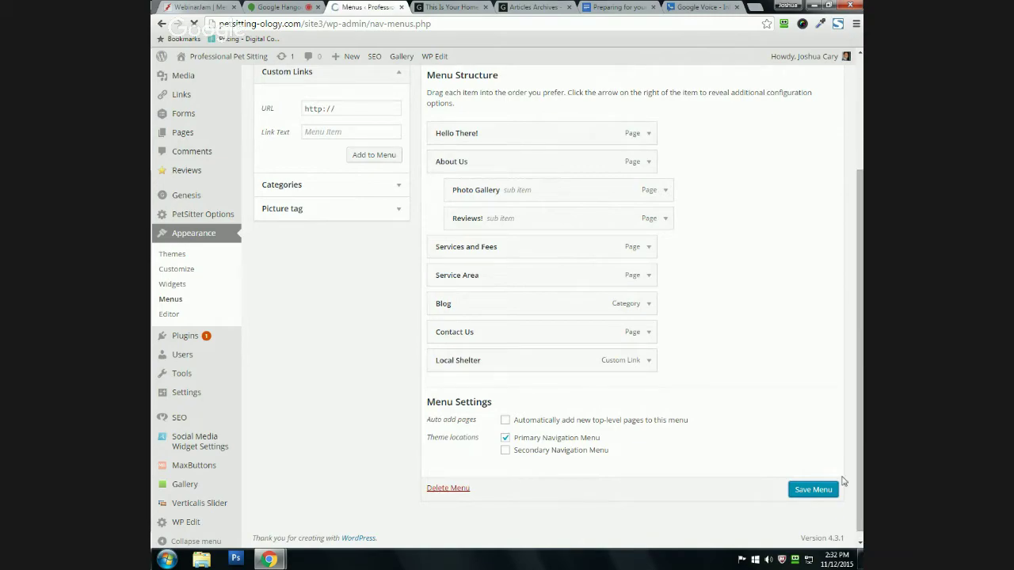
Step: Reload the live home page to confirm Local Shelter appears in the navigation
{"action": "left_click", "coordinate": [447, 7]}
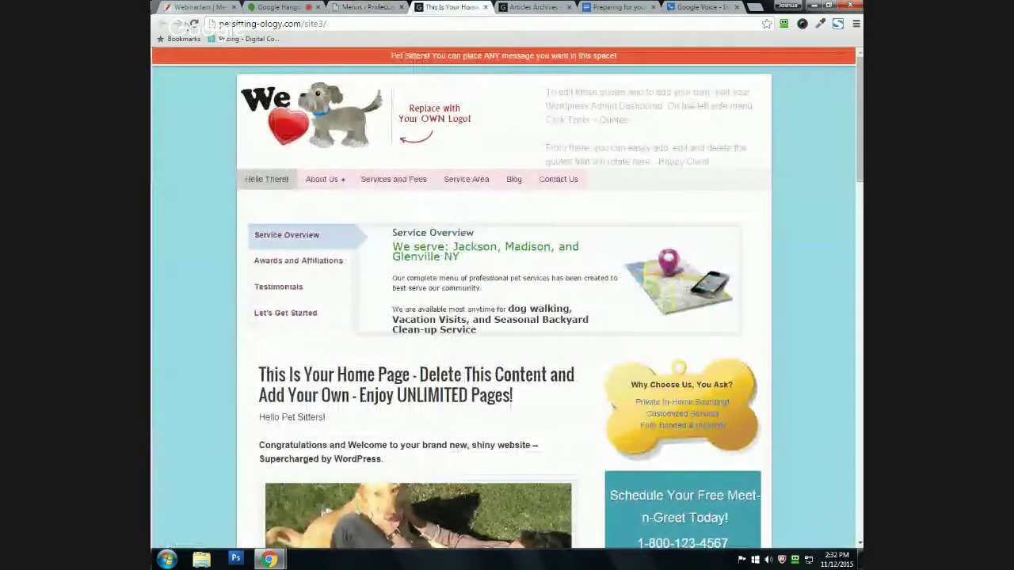
{"action": "key", "text": "F5"}
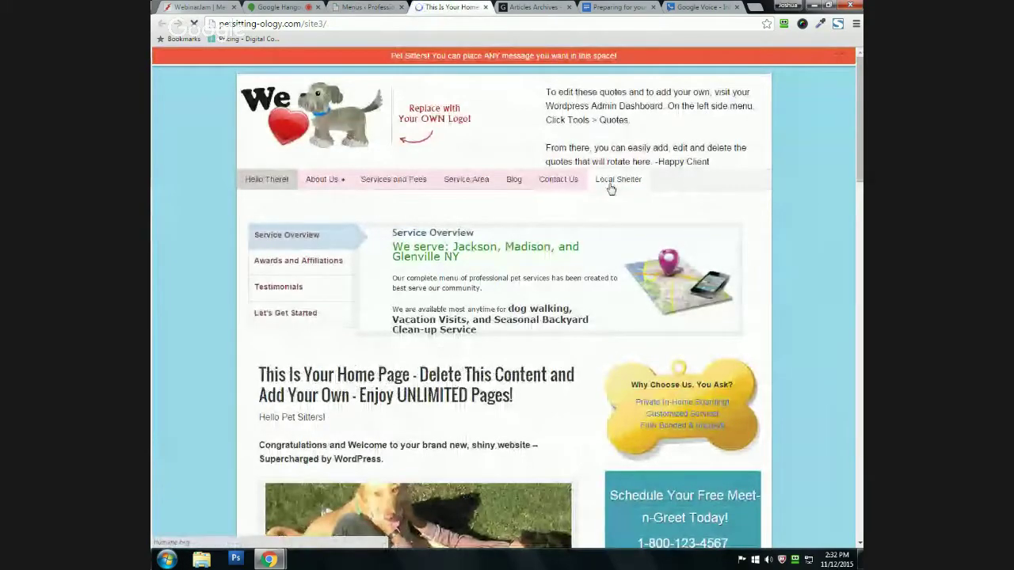
{"action": "left_click", "coordinate": [370, 7]}
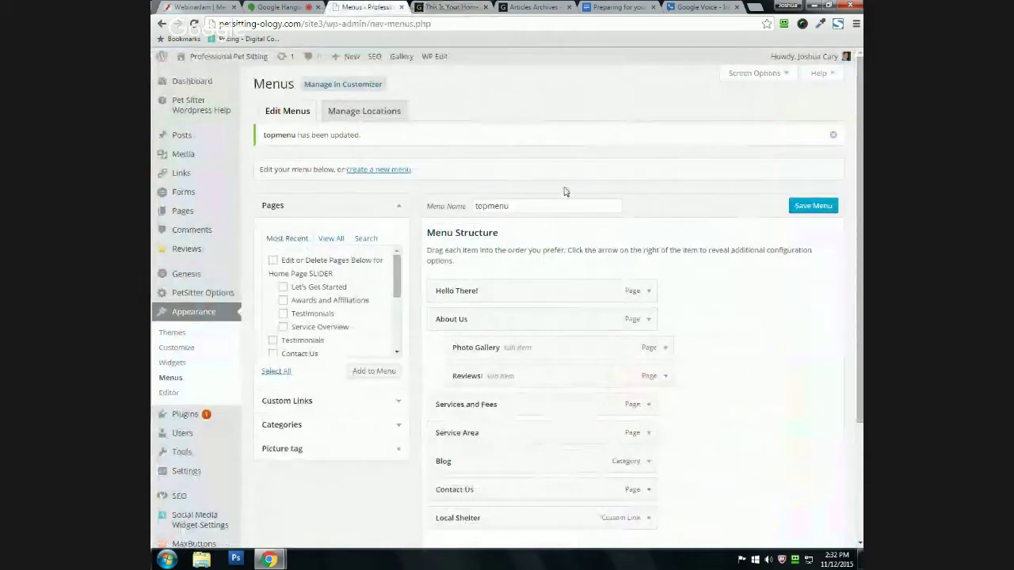
Step: Remove the Local Shelter custom link from topmenu and save the menu
{"action": "scroll", "coordinate": [565, 190], "scroll_direction": "down", "scroll_amount": 3}
{"action": "scroll", "coordinate": [395, 375], "scroll_direction": "down", "scroll_amount": 1}
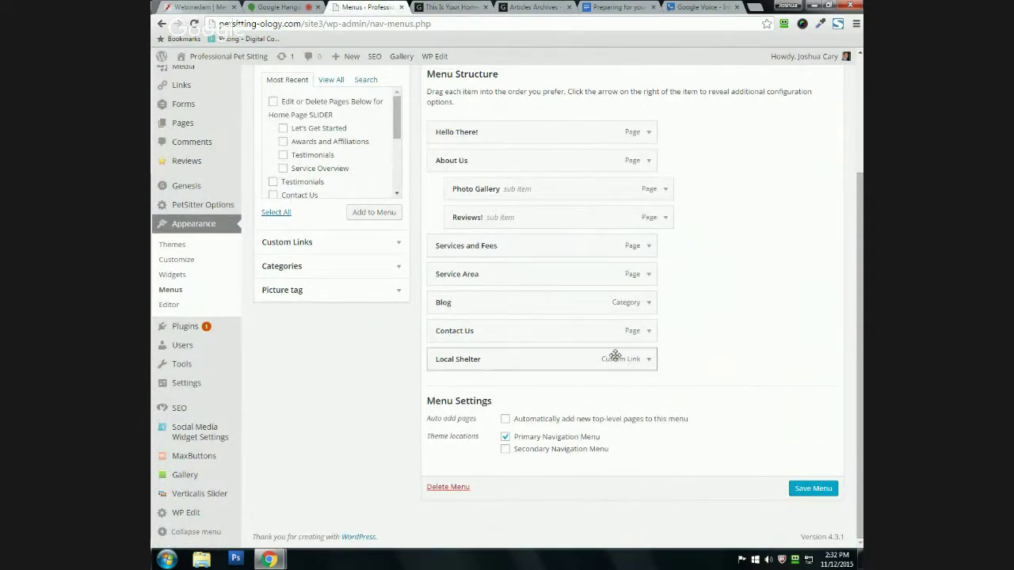
{"action": "left_click", "coordinate": [647, 360]}
{"action": "scroll", "coordinate": [488, 354], "scroll_direction": "down", "scroll_amount": 1}
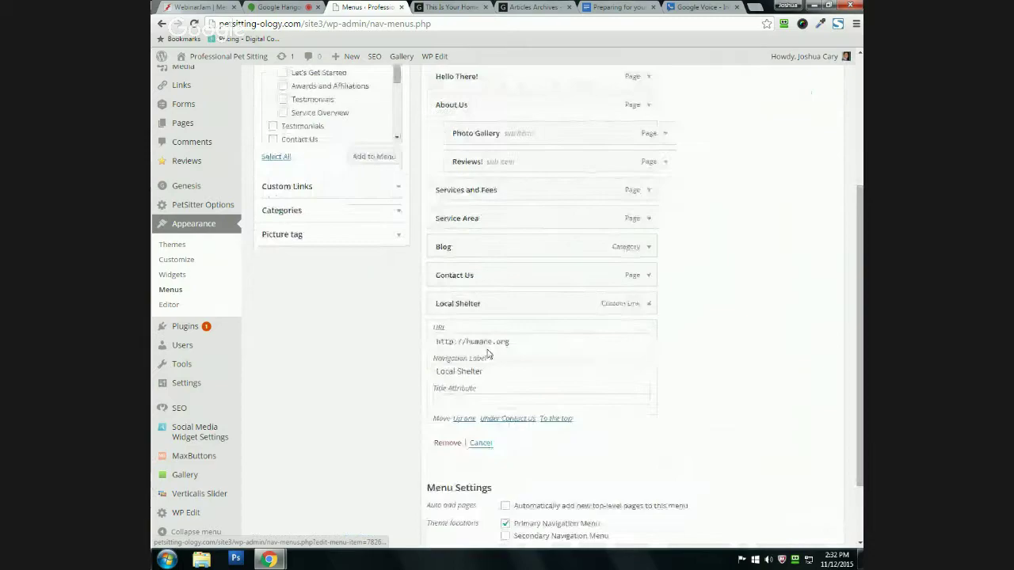
{"action": "left_click", "coordinate": [447, 442]}
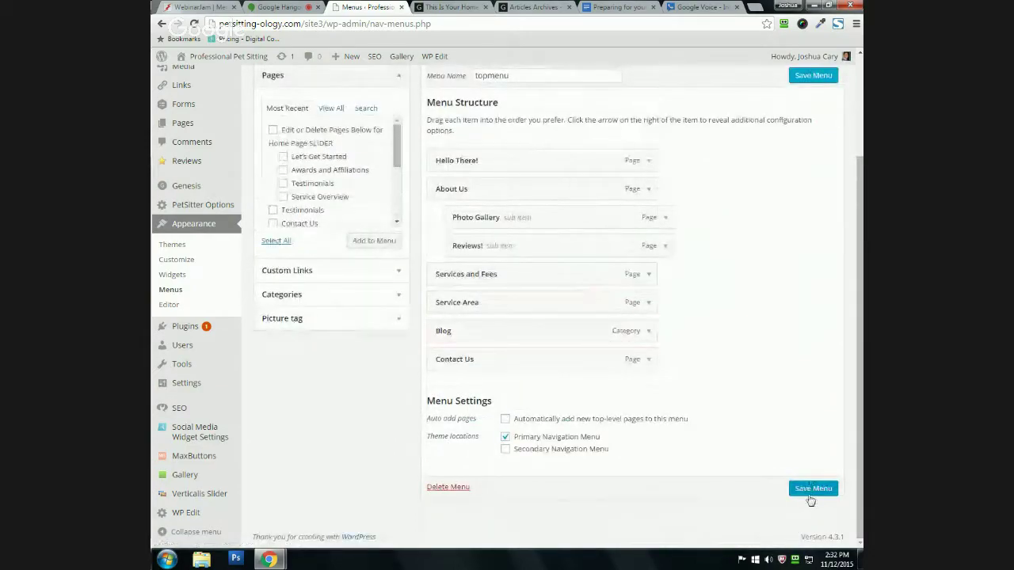
{"action": "left_click", "coordinate": [806, 490]}
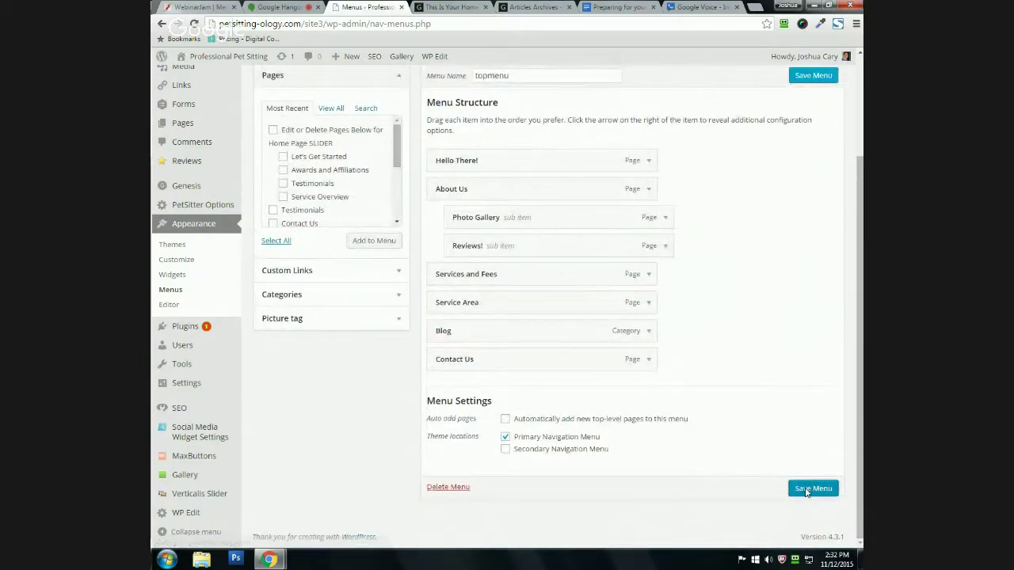
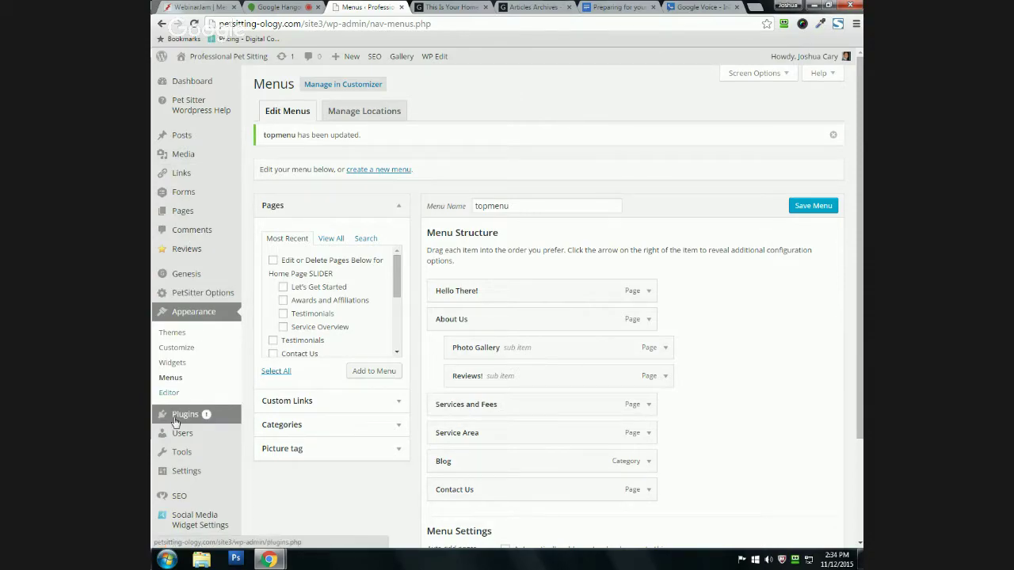
Step: Recheck the live site, then start a new blank post from Posts > All Posts
{"action": "scroll", "coordinate": [248, 483], "scroll_direction": "down", "scroll_amount": 3}
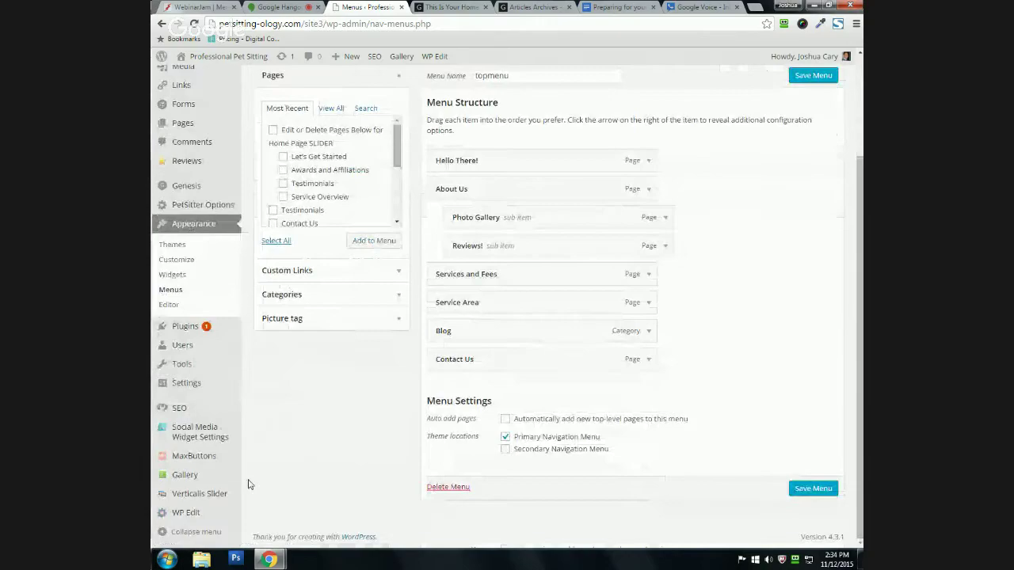
{"action": "scroll", "coordinate": [248, 484], "scroll_direction": "up", "scroll_amount": 3}
{"action": "mouse_move", "coordinate": [212, 139]}
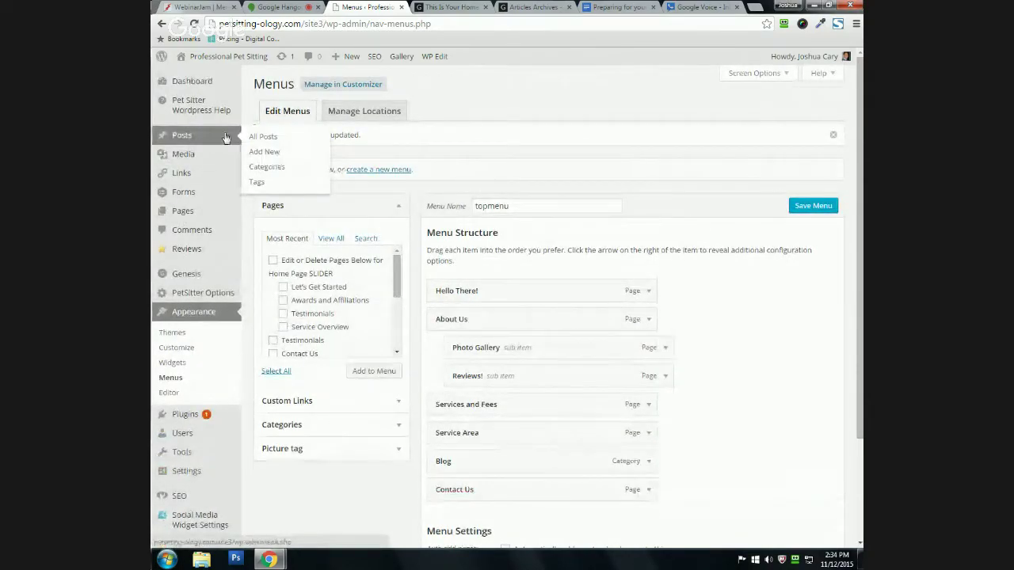
{"action": "mouse_move", "coordinate": [203, 214]}
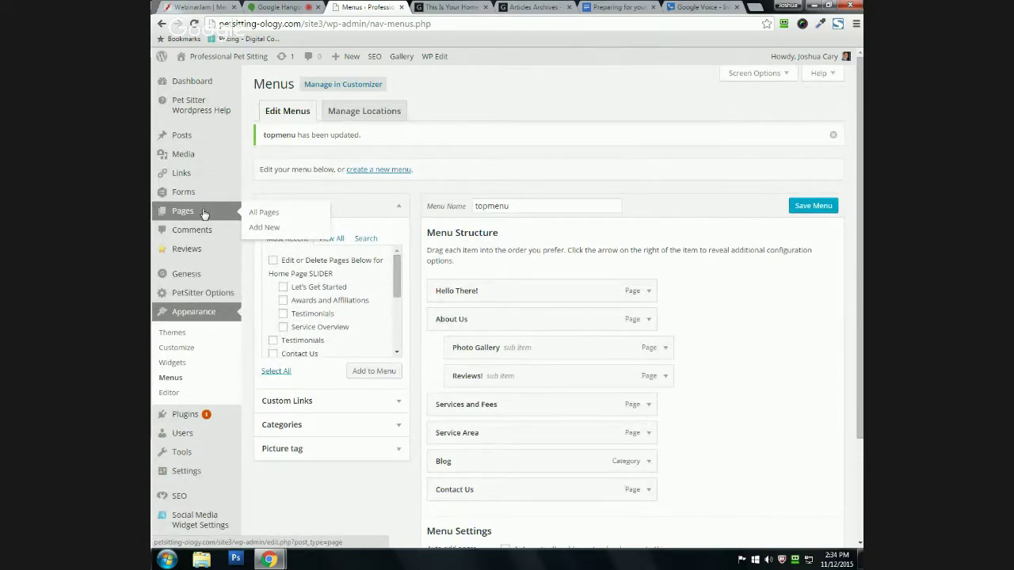
{"action": "left_click", "coordinate": [451, 7]}
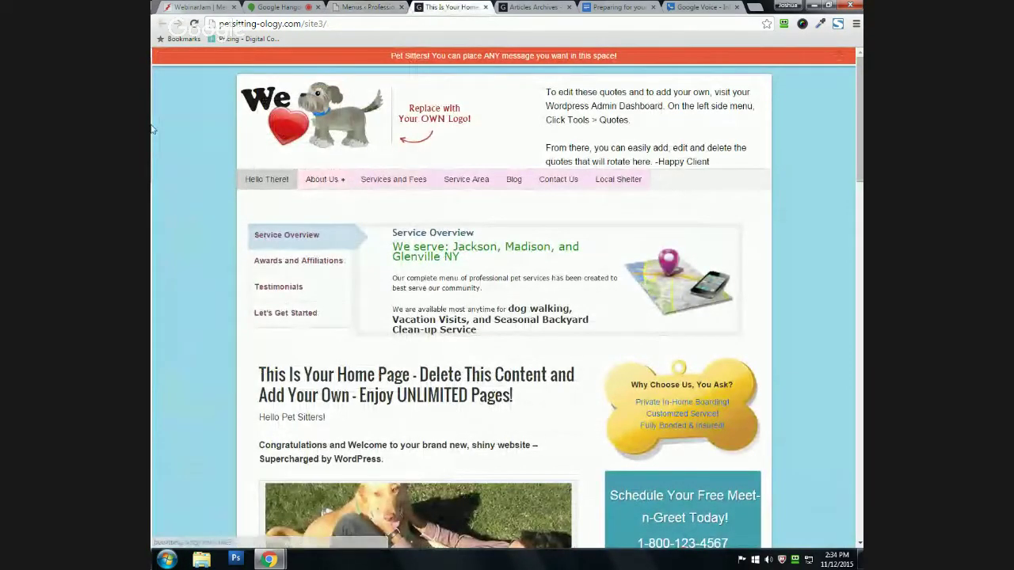
{"action": "left_click", "coordinate": [349, 6]}
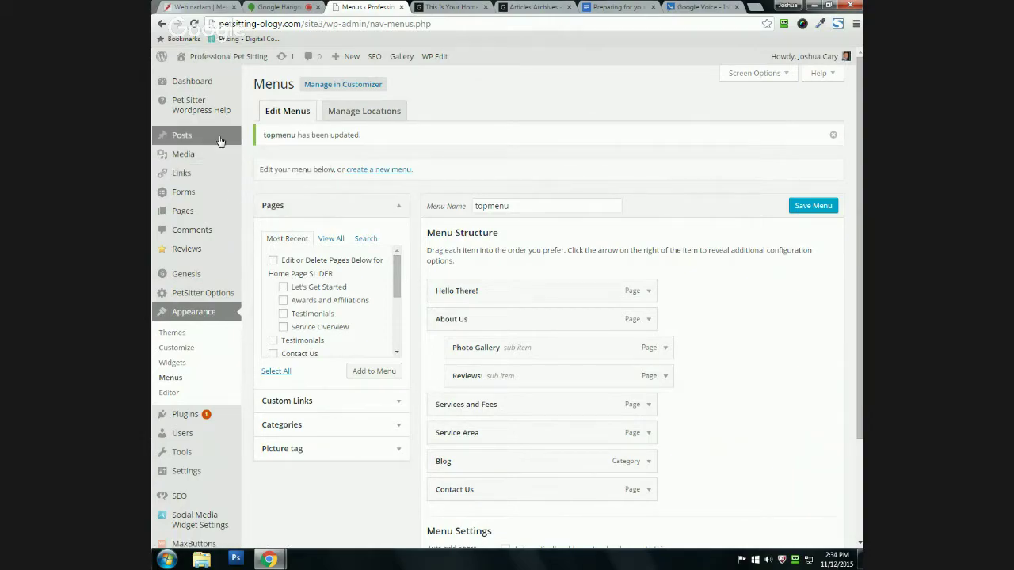
{"action": "left_click", "coordinate": [263, 138]}
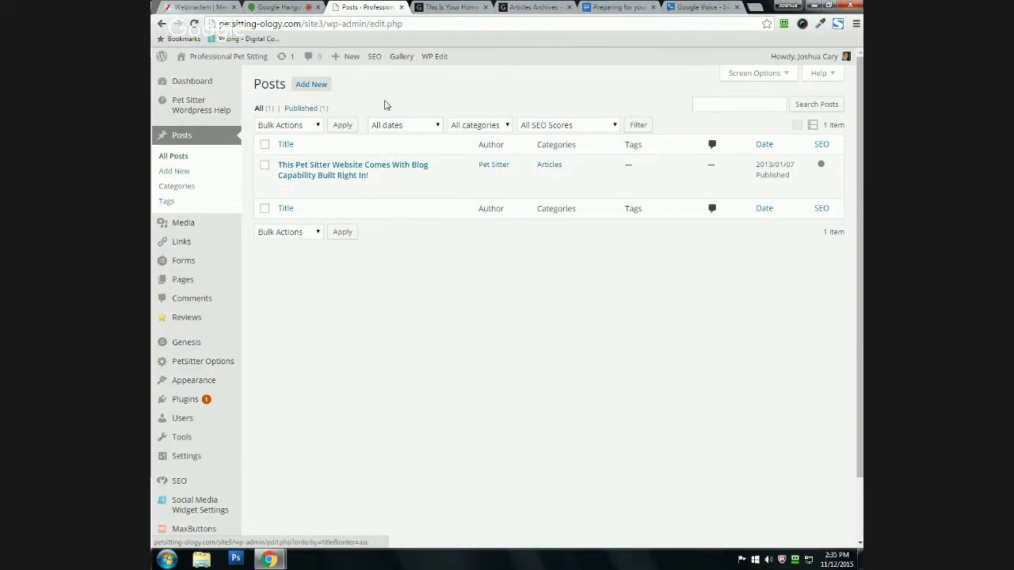
{"action": "left_click", "coordinate": [309, 84]}
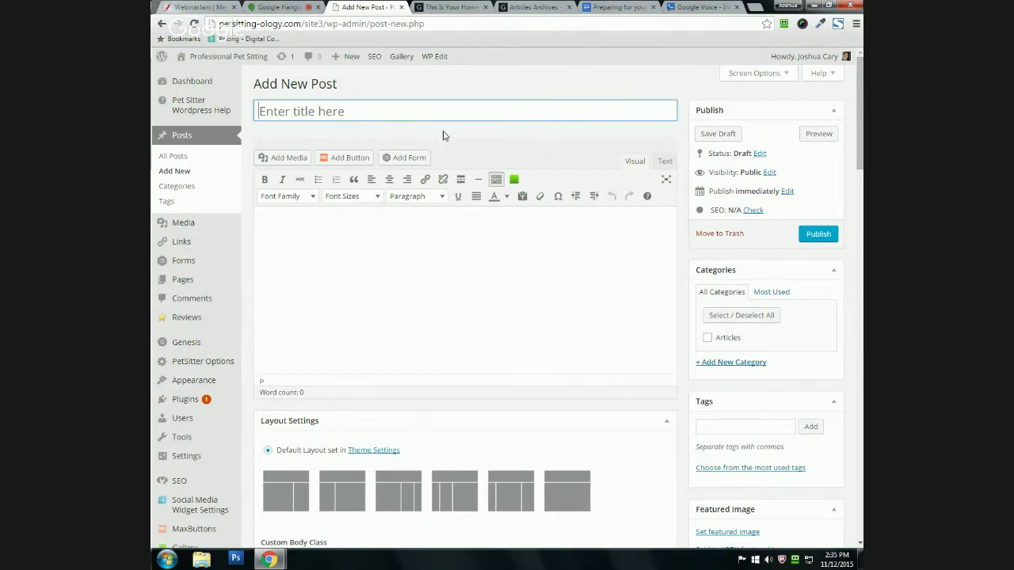
{"action": "left_click", "coordinate": [310, 261]}
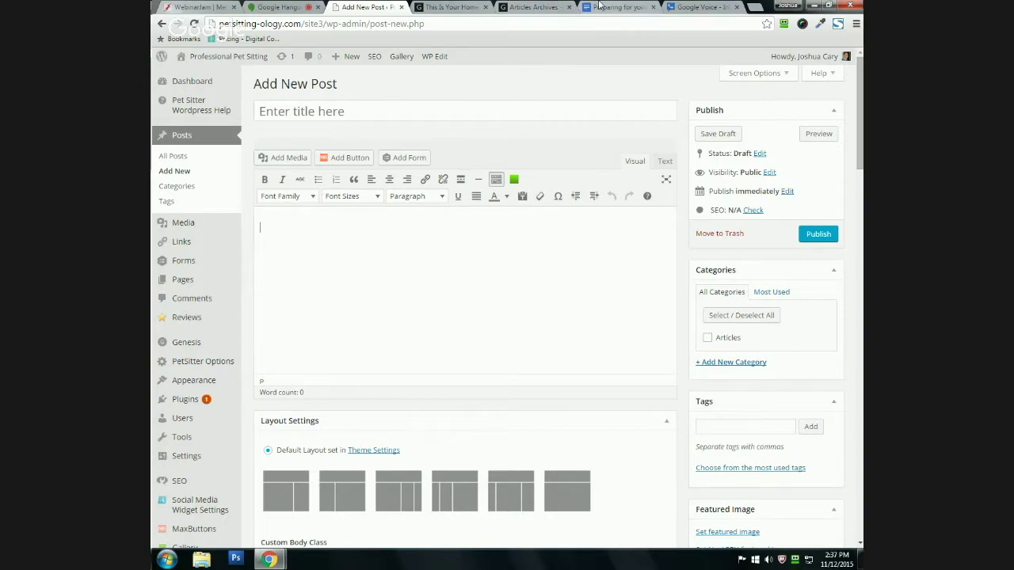
{"action": "left_click", "coordinate": [510, 7]}
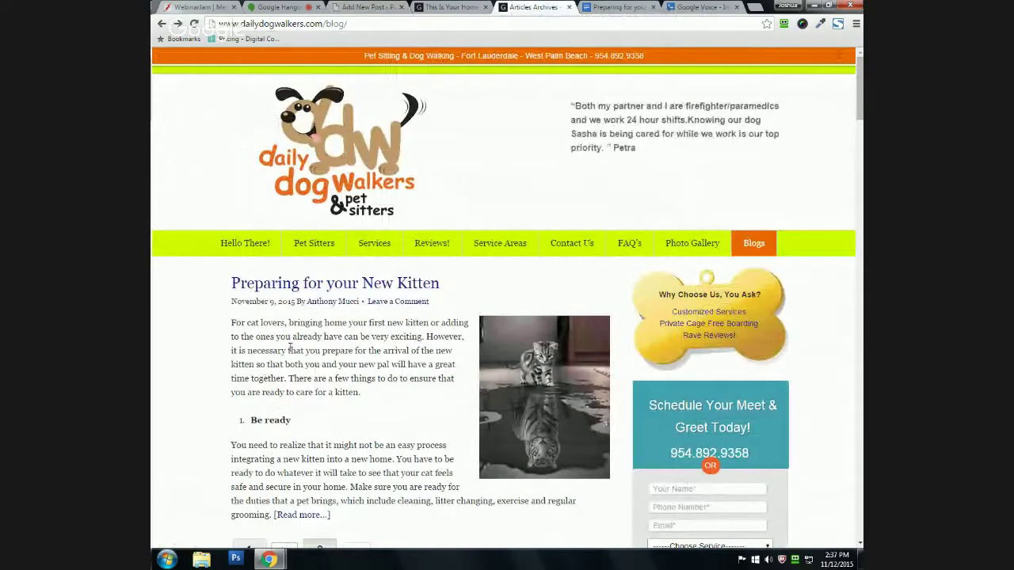
Step: Scroll the published kitten post, then switch to its Google Docs source document
{"action": "scroll", "coordinate": [293, 228], "scroll_direction": "down", "scroll_amount": 1}
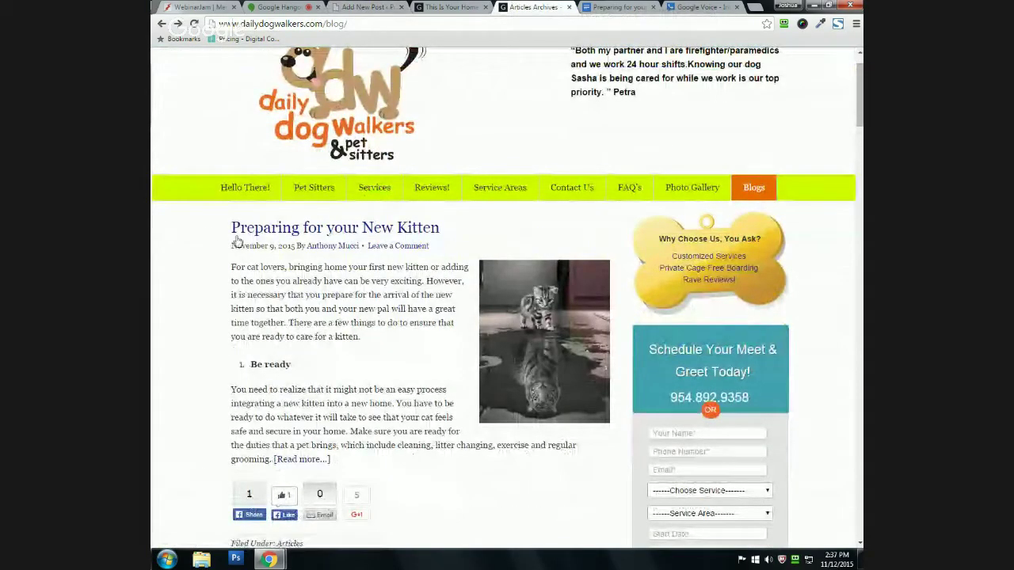
{"action": "left_click", "coordinate": [618, 6]}
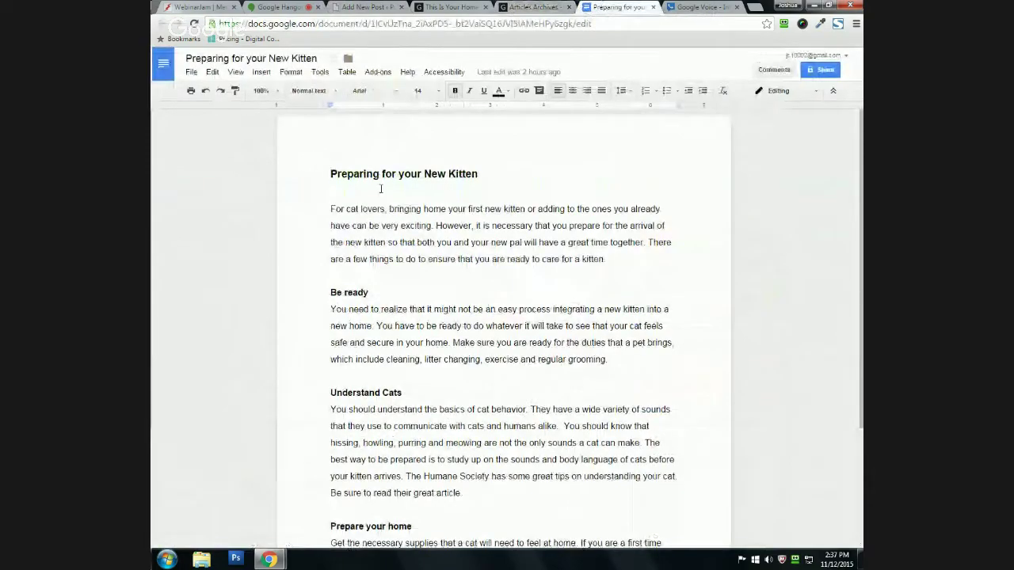
Step: Select all of the Google Docs kitten article and copy it
{"action": "scroll", "coordinate": [364, 178], "scroll_direction": "down", "scroll_amount": 2}
{"action": "scroll", "coordinate": [380, 187], "scroll_direction": "down", "scroll_amount": 1}
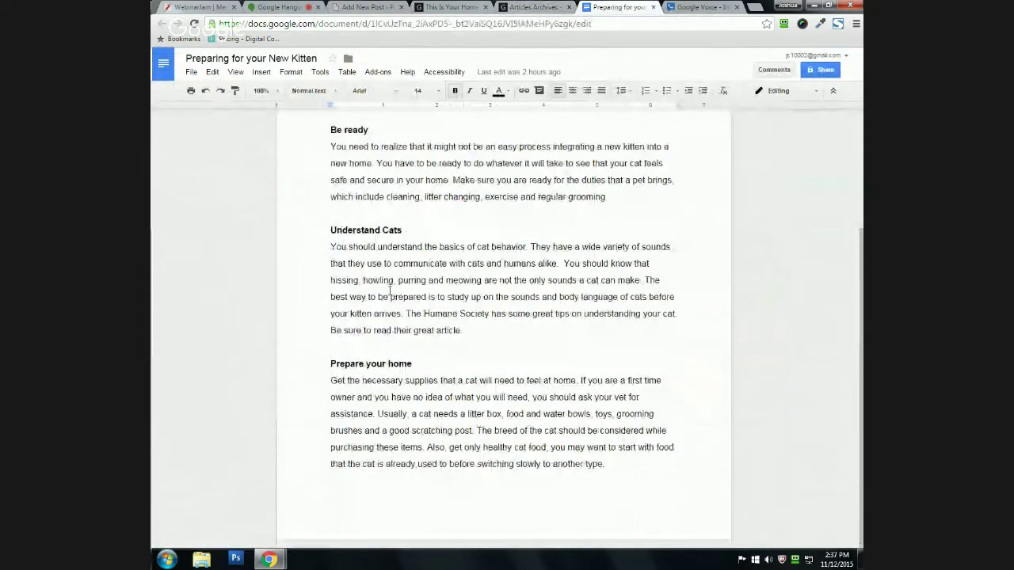
{"action": "scroll", "coordinate": [333, 309], "scroll_direction": "up", "scroll_amount": 3}
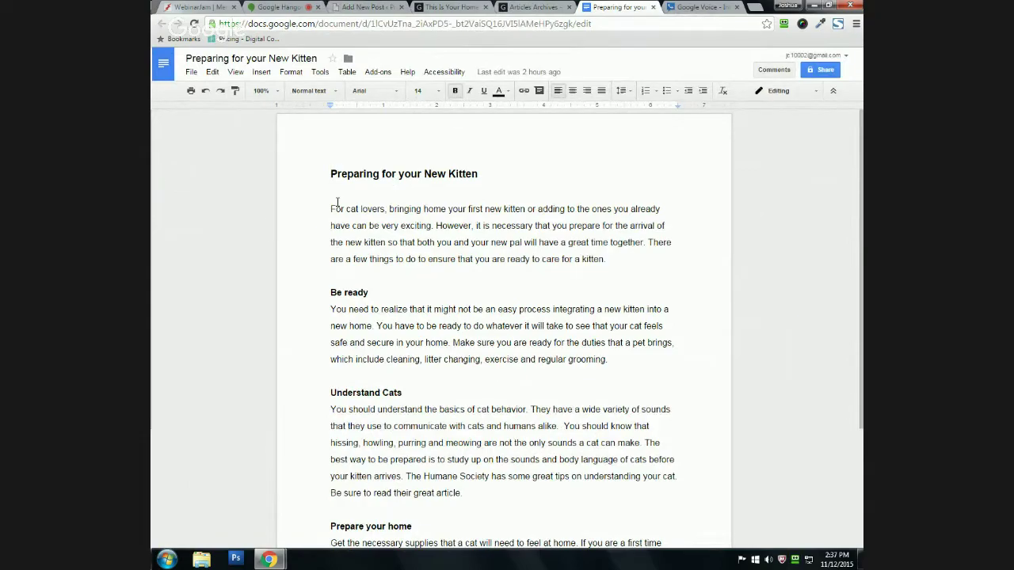
{"action": "key", "text": "ctrl+a"}
{"action": "scroll", "coordinate": [336, 202], "scroll_direction": "down", "scroll_amount": 2}
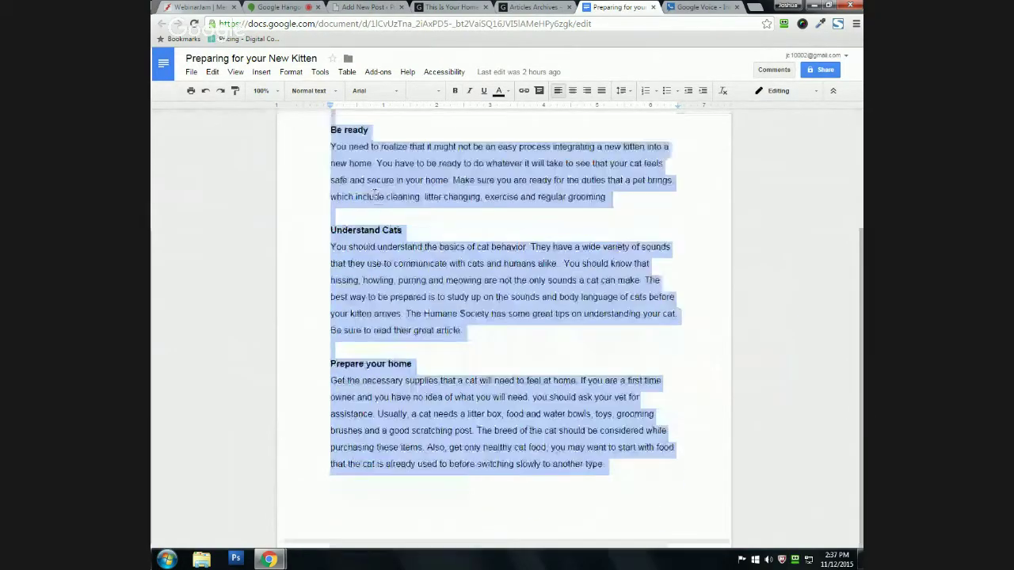
{"action": "right_click", "coordinate": [399, 276]}
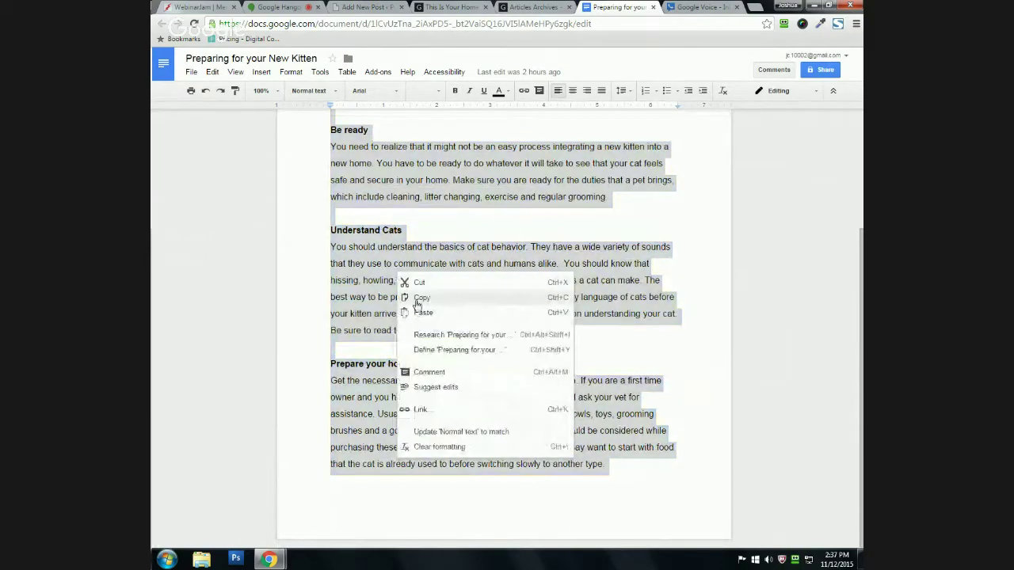
{"action": "left_click", "coordinate": [415, 298]}
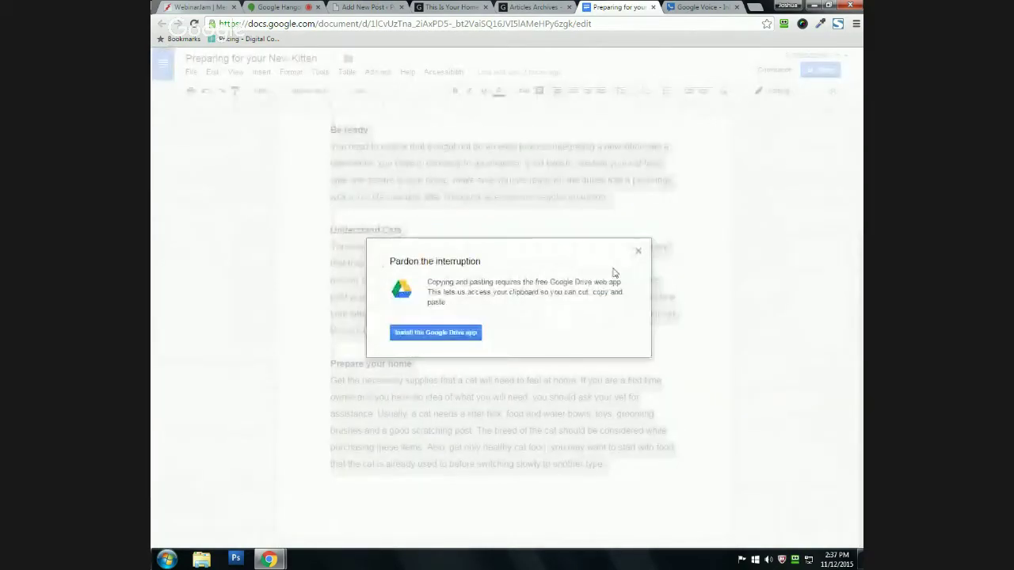
Step: Dismiss the clipboard notice and return to the Add New Post tab
{"action": "left_click", "coordinate": [637, 251]}
{"action": "left_click", "coordinate": [520, 238]}
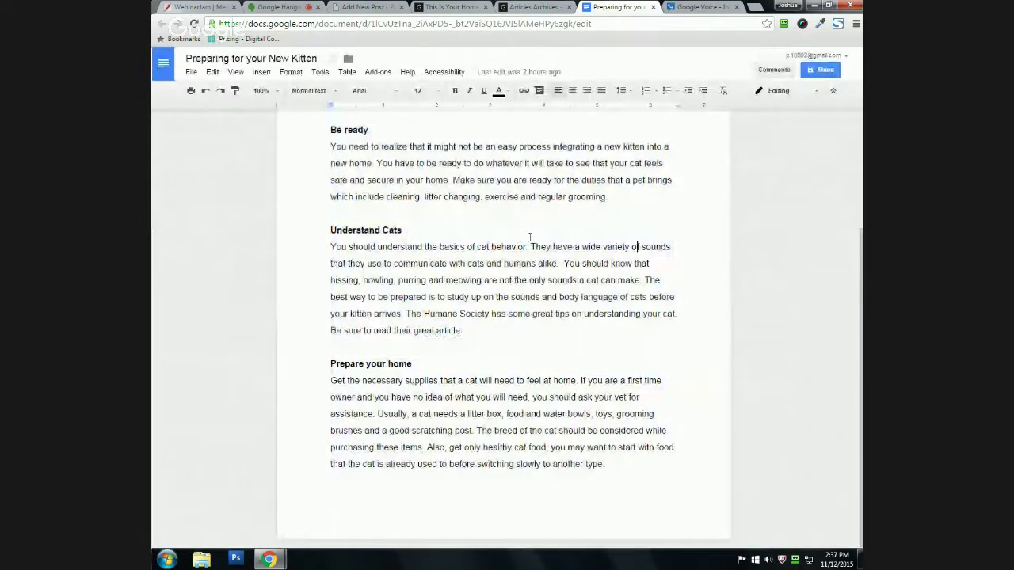
{"action": "left_click", "coordinate": [362, 6]}
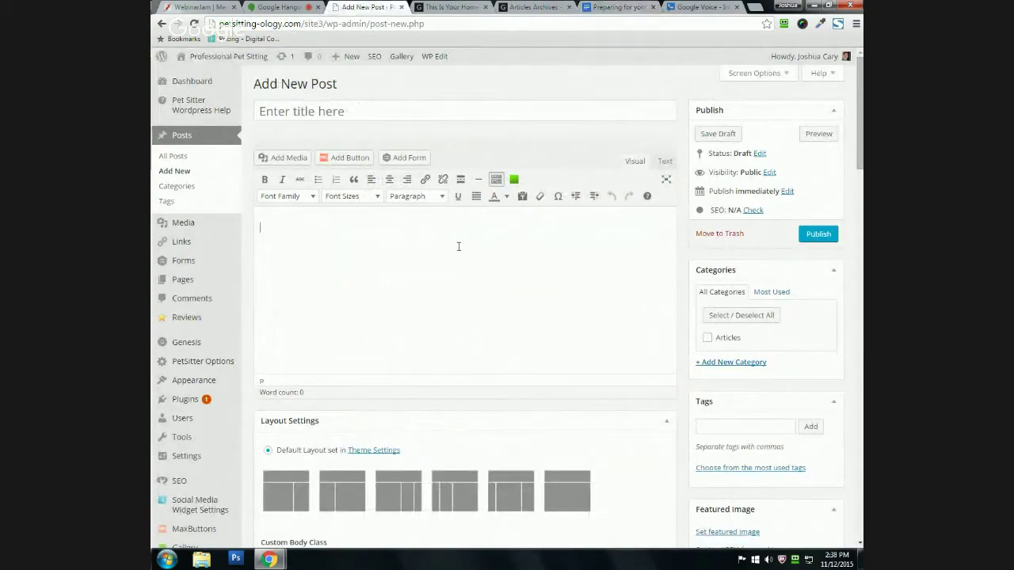
Step: Paste the copied kitten article into the empty post body
{"action": "right_click", "coordinate": [457, 246]}
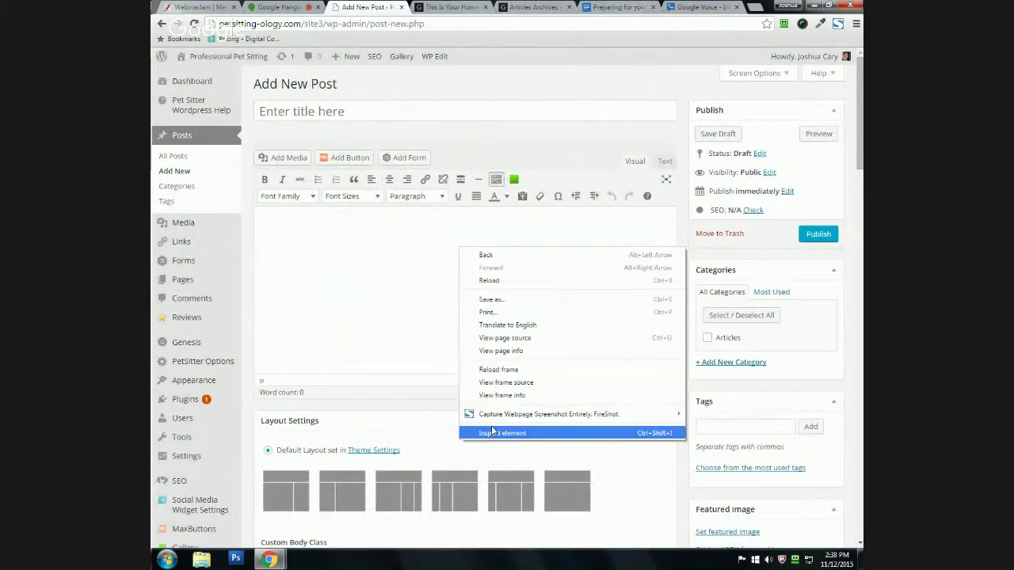
{"action": "left_click", "coordinate": [391, 282]}
{"action": "key", "text": "ctrl+v"}
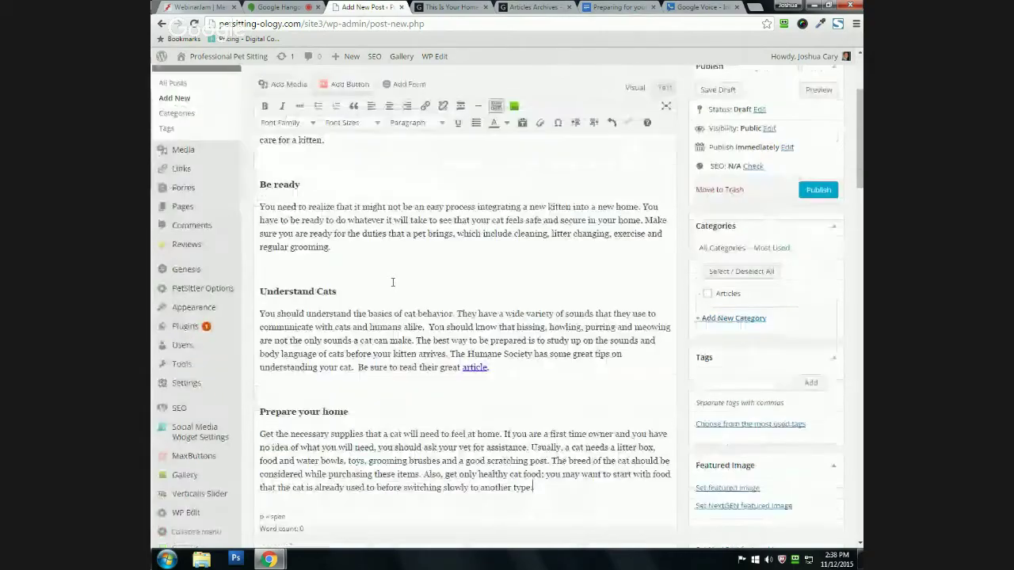
{"action": "scroll", "coordinate": [317, 210], "scroll_direction": "up", "scroll_amount": 2}
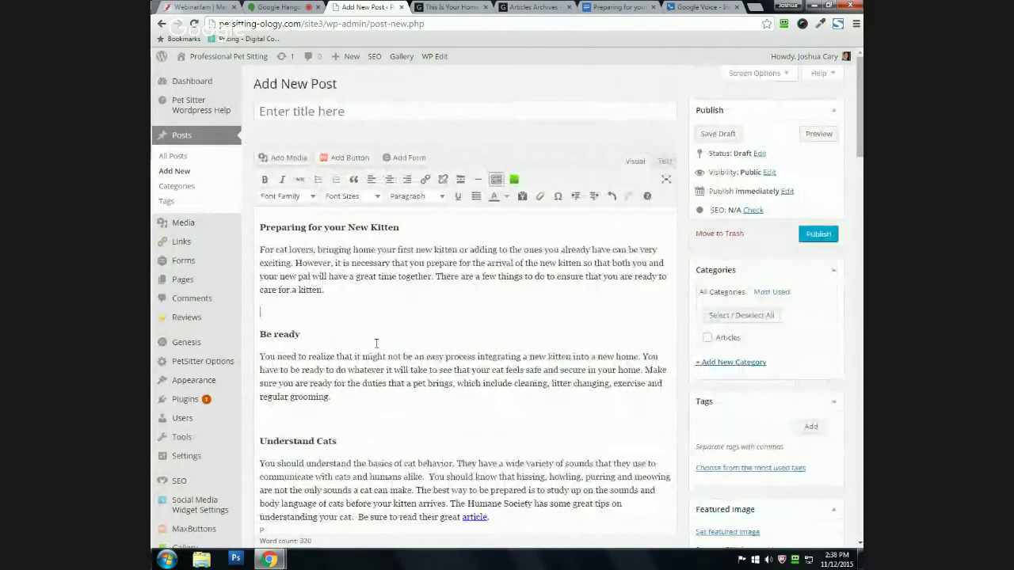
{"action": "scroll", "coordinate": [685, 222], "scroll_direction": "down", "scroll_amount": 1}
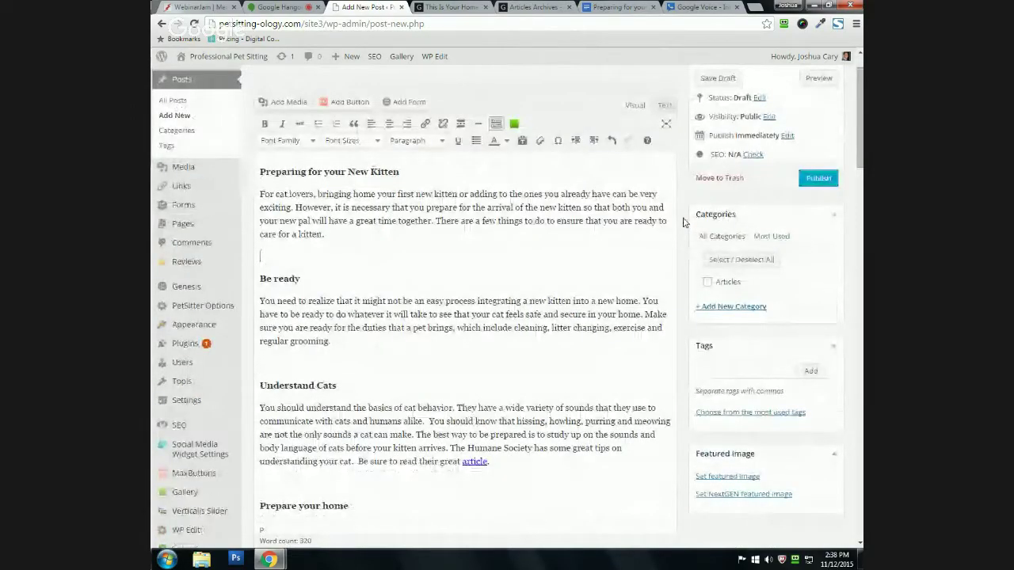
Step: Remove the blank lines above Be ready, Understand Cats and Prepare your home
{"action": "key", "text": "BackSpace"}
{"action": "left_click", "coordinate": [280, 339]}
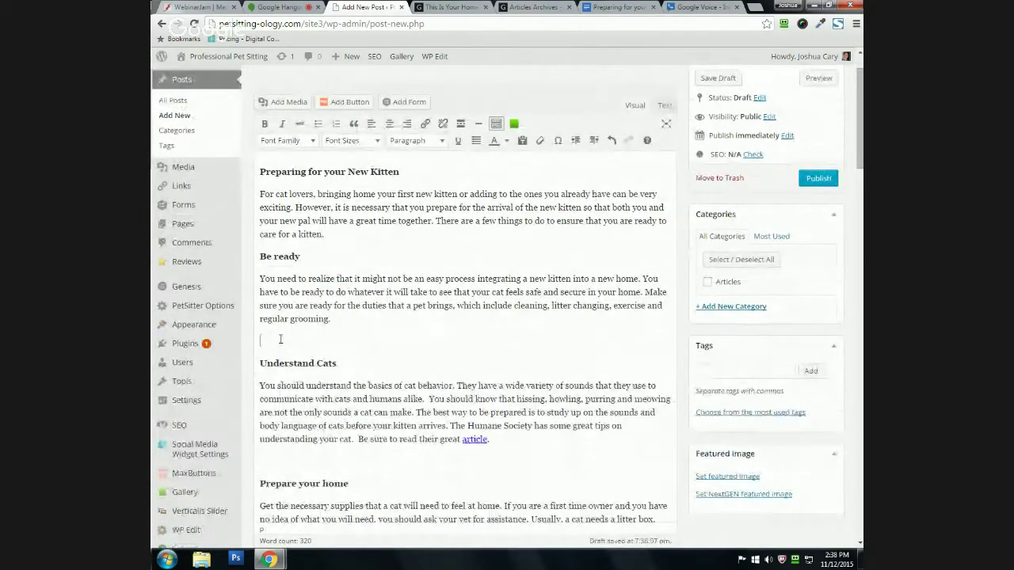
{"action": "key", "text": "BackSpace"}
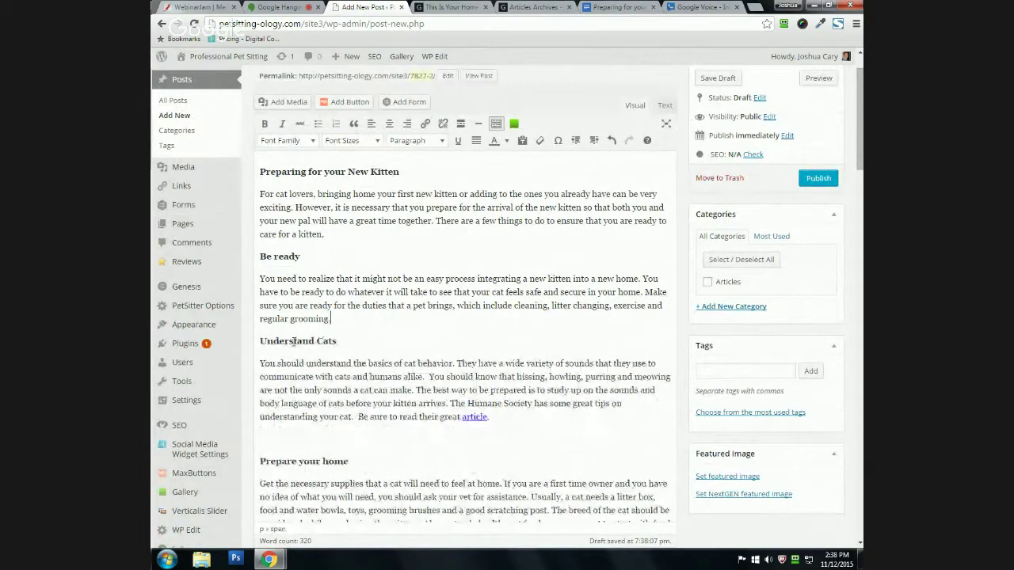
{"action": "scroll", "coordinate": [294, 342], "scroll_direction": "down", "scroll_amount": 1}
{"action": "left_click", "coordinate": [301, 403]}
{"action": "key", "text": "BackSpace"}
{"action": "key", "text": "BackSpace"}
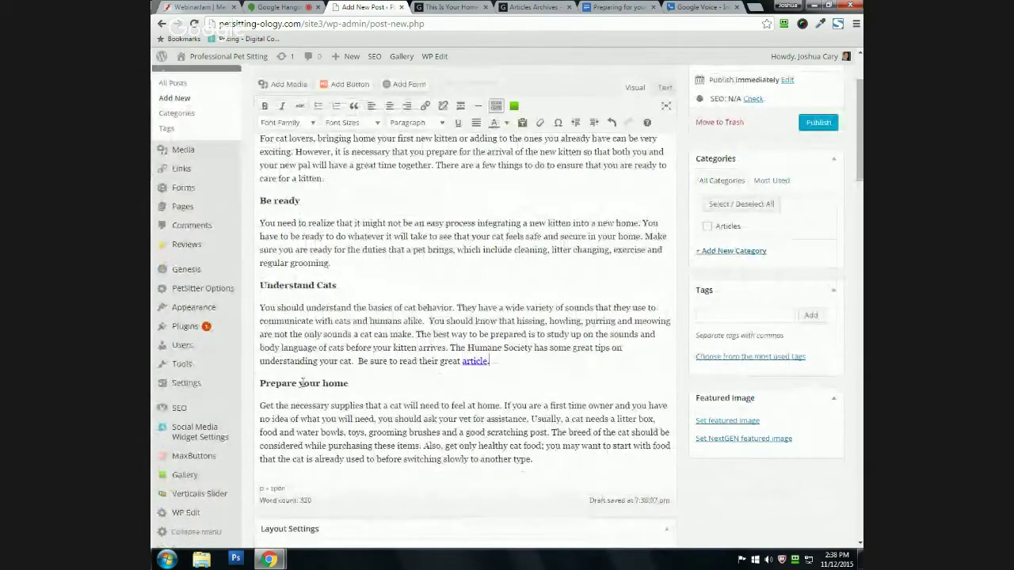
{"action": "scroll", "coordinate": [356, 349], "scroll_direction": "down", "scroll_amount": 1}
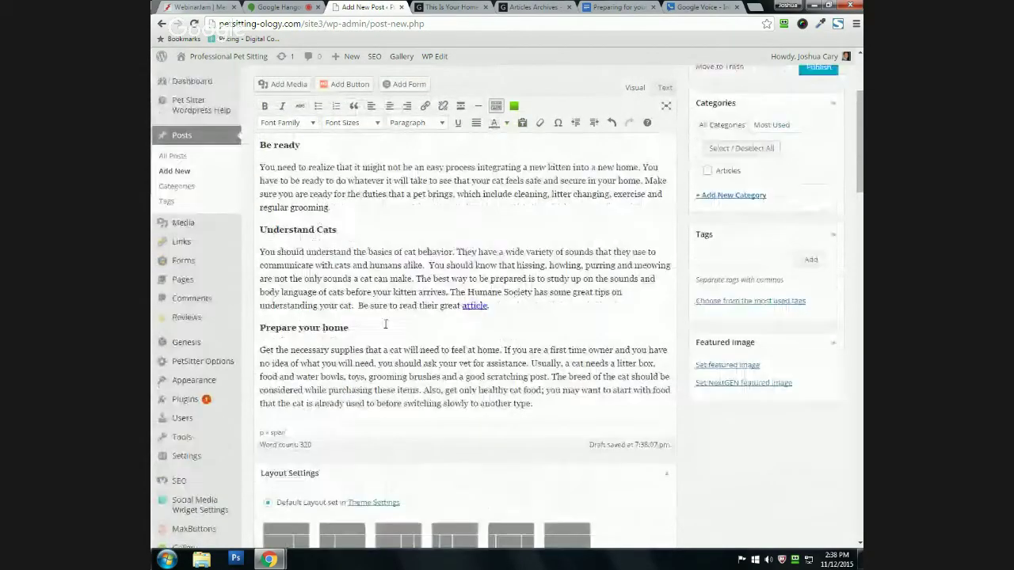
{"action": "scroll", "coordinate": [386, 324], "scroll_direction": "up", "scroll_amount": 3}
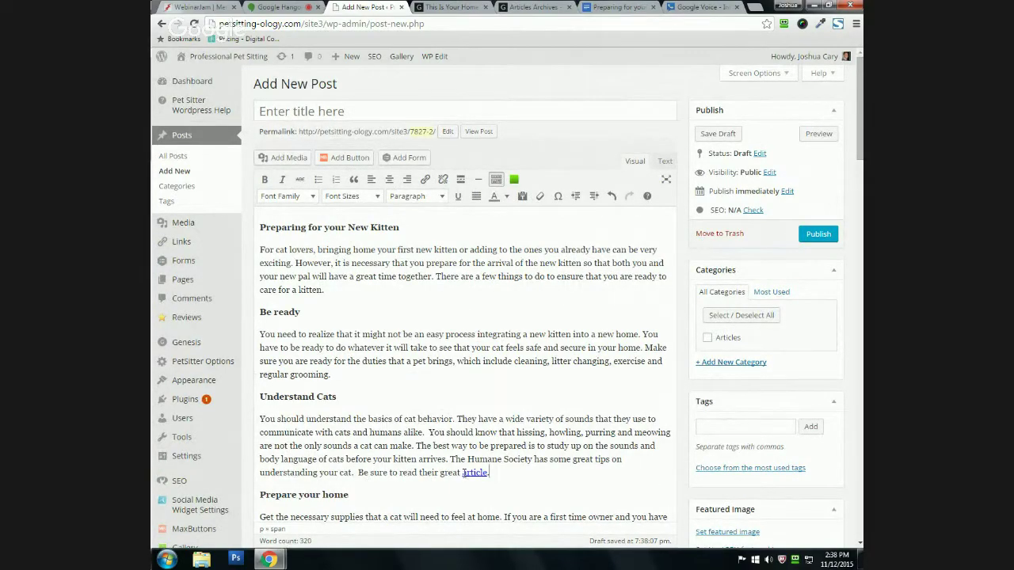
{"action": "scroll", "coordinate": [411, 432], "scroll_direction": "down", "scroll_amount": 1}
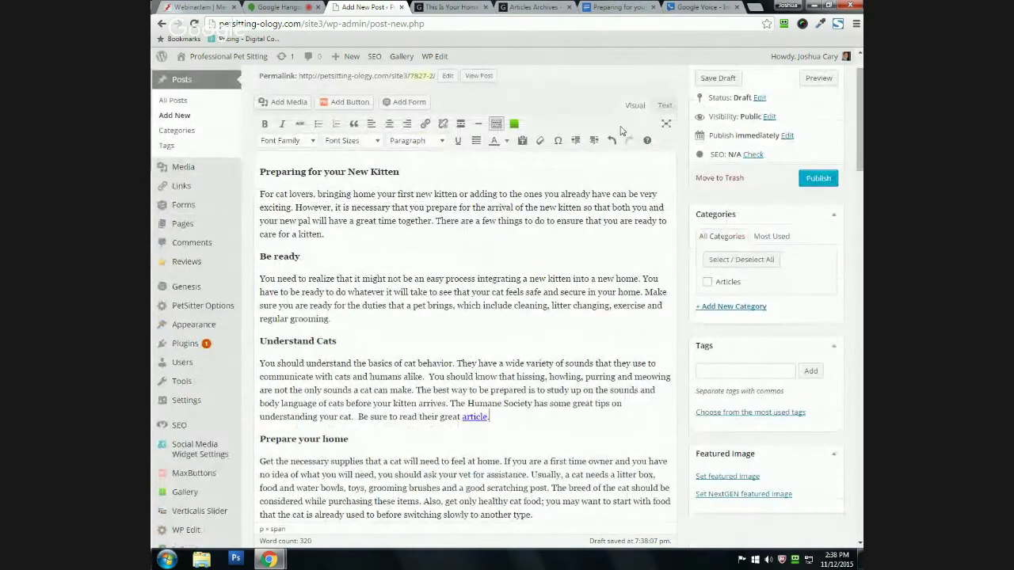
{"action": "scroll", "coordinate": [358, 349], "scroll_direction": "up", "scroll_amount": 1}
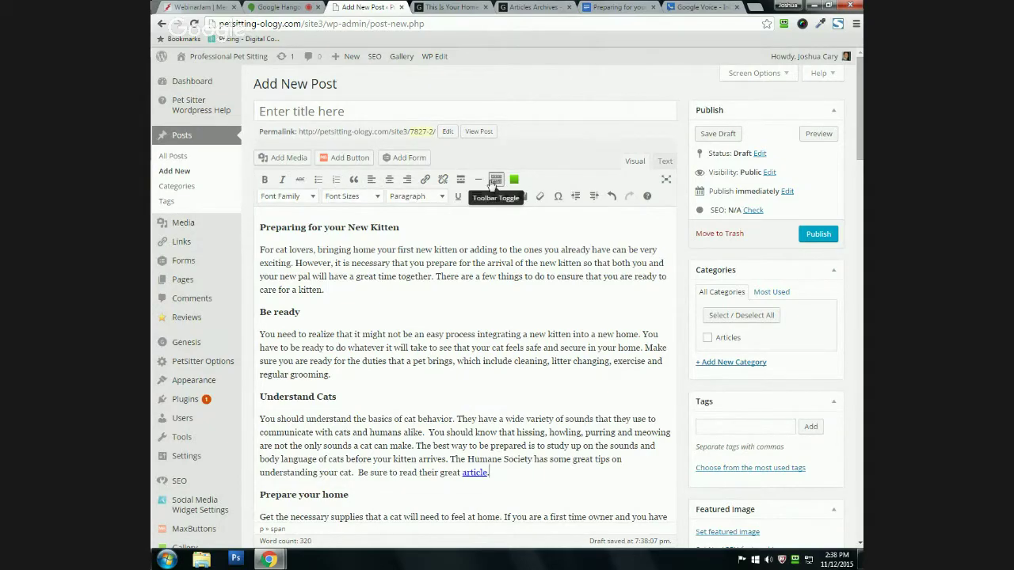
{"action": "left_click", "coordinate": [496, 182]}
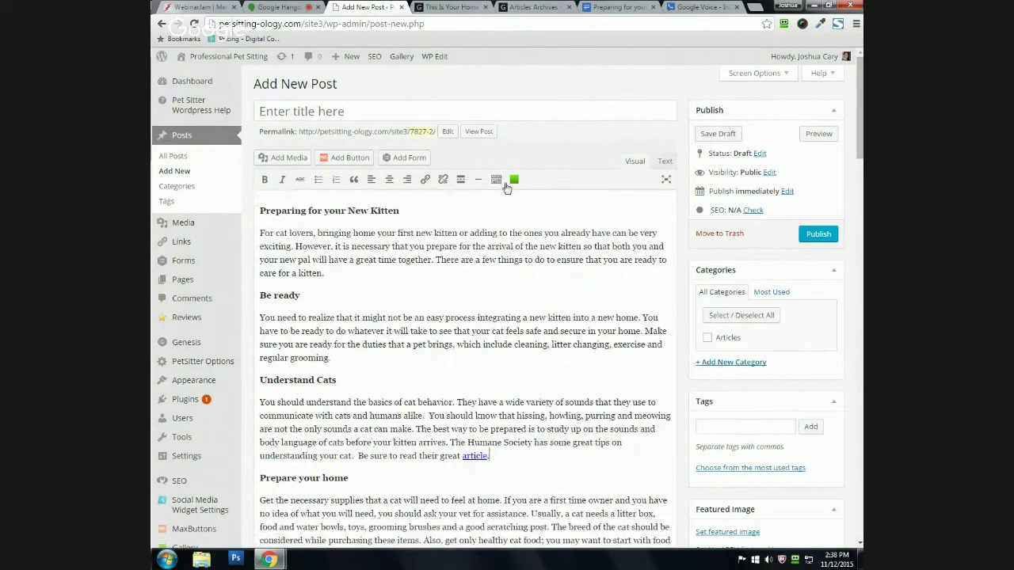
{"action": "left_click", "coordinate": [265, 179]}
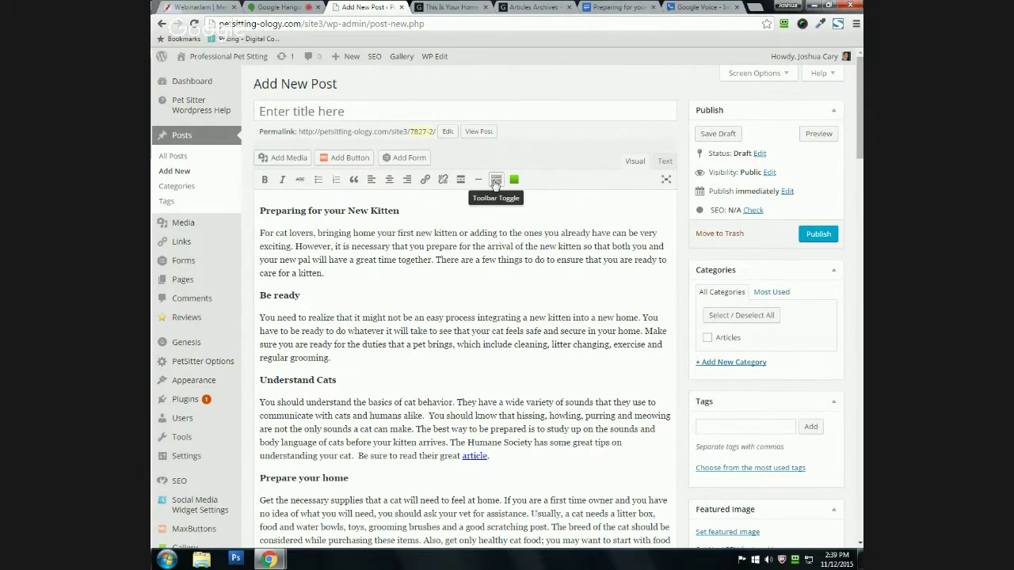
{"action": "left_click", "coordinate": [495, 182]}
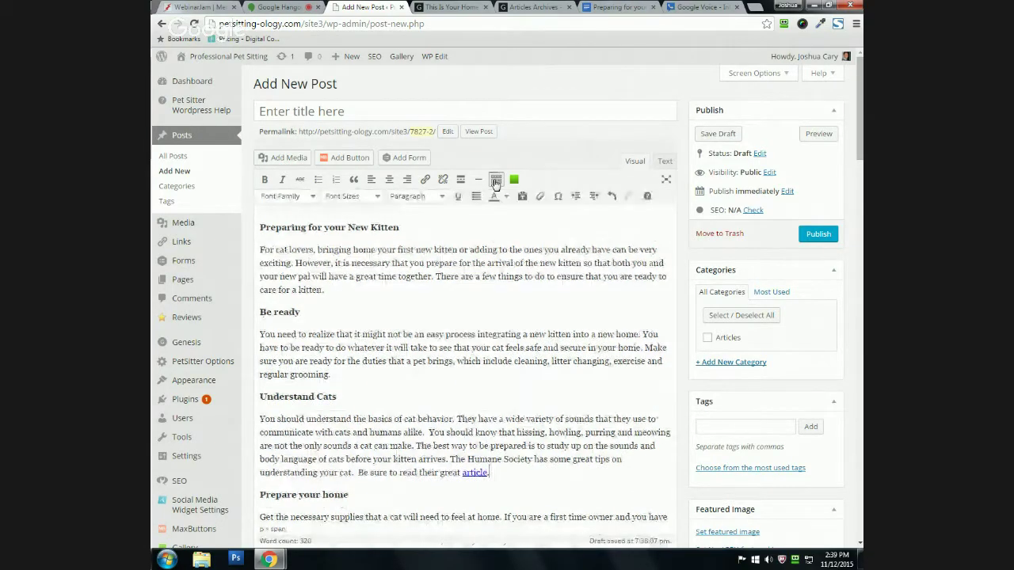
{"action": "left_click", "coordinate": [283, 196]}
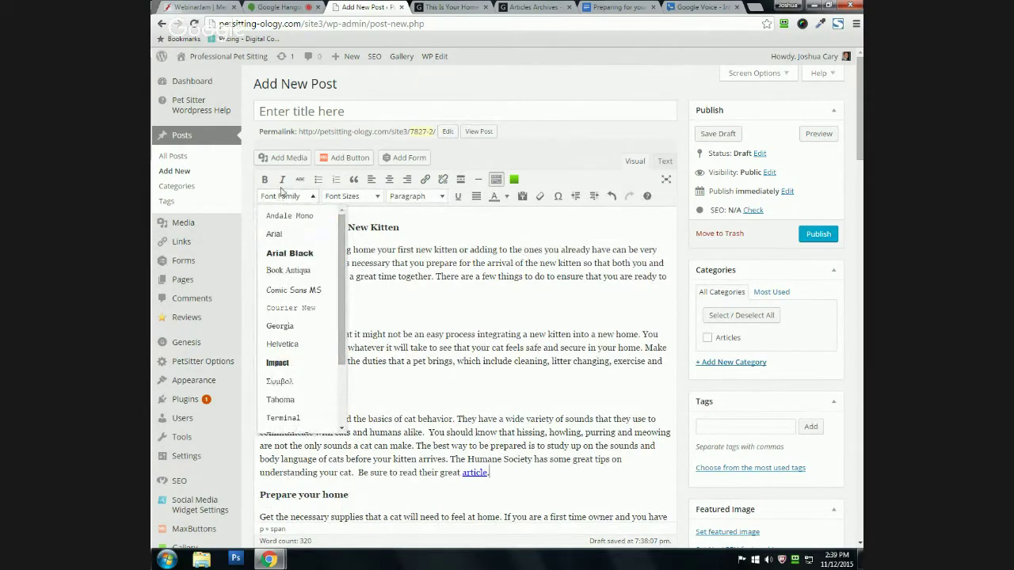
{"action": "left_click", "coordinate": [348, 196]}
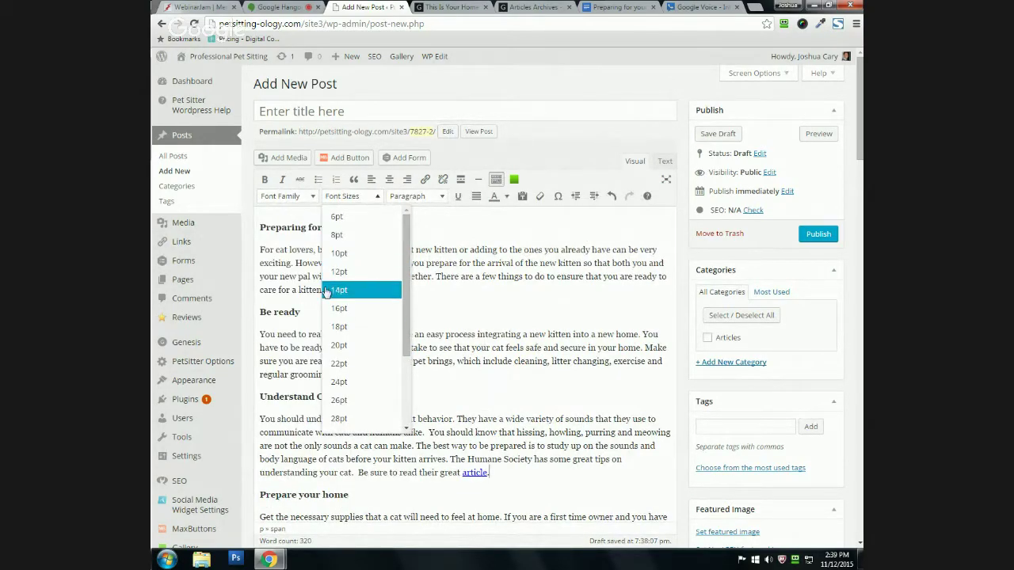
{"action": "left_click", "coordinate": [302, 313]}
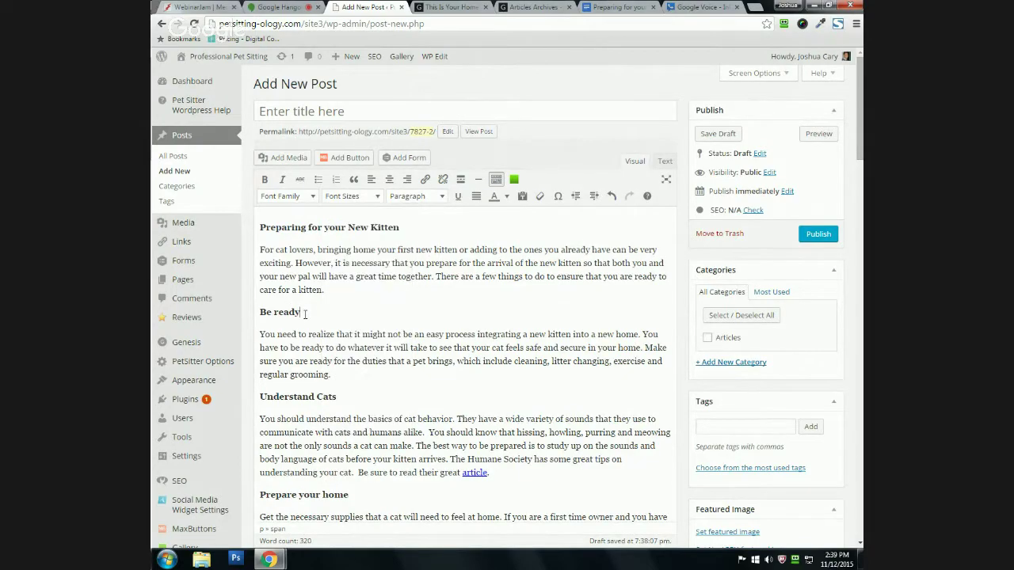
{"action": "left_click", "coordinate": [441, 197]}
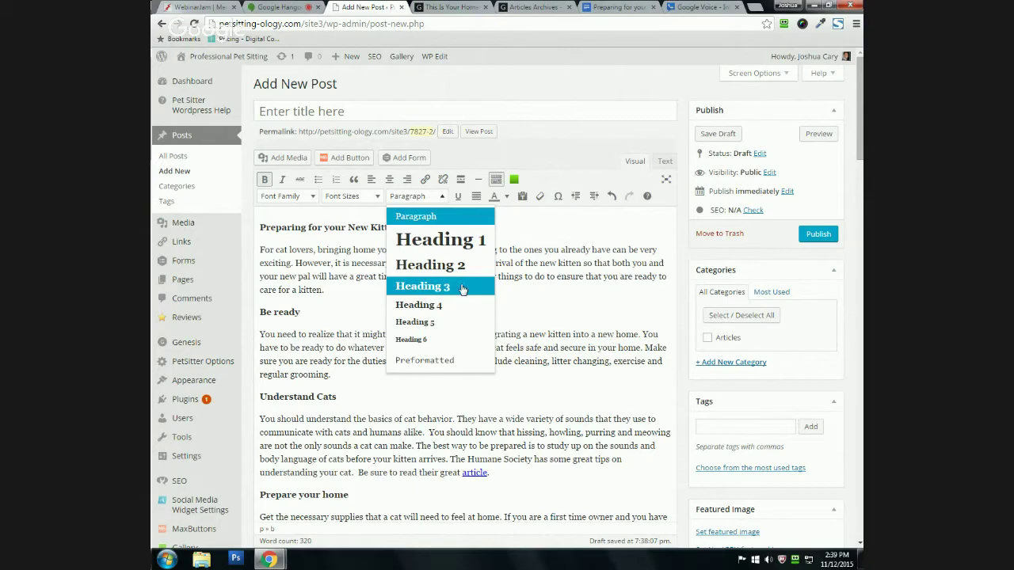
{"action": "left_click", "coordinate": [268, 263]}
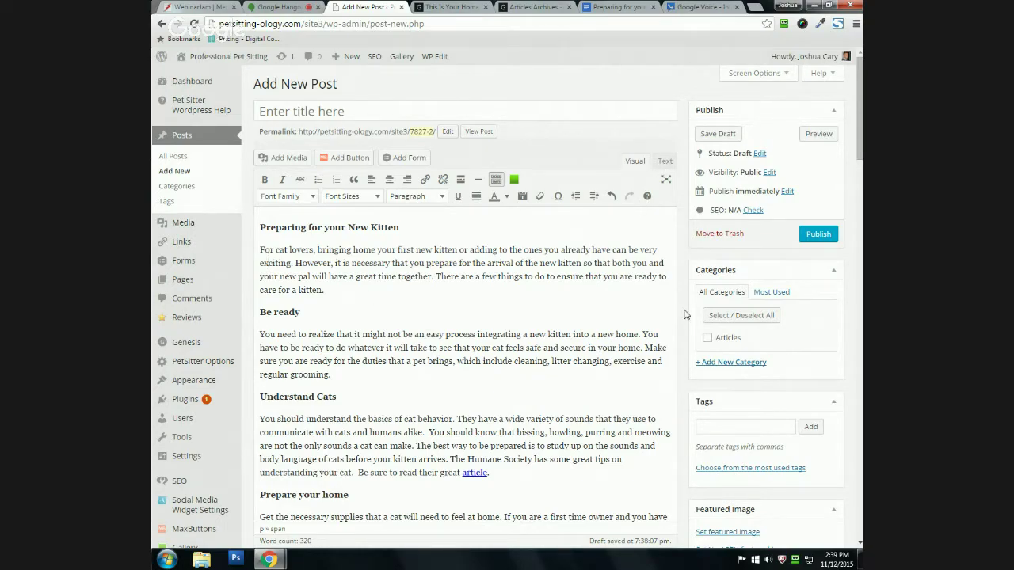
{"action": "scroll", "coordinate": [686, 314], "scroll_direction": "down", "scroll_amount": 2}
{"action": "scroll", "coordinate": [299, 311], "scroll_direction": "up", "scroll_amount": 1}
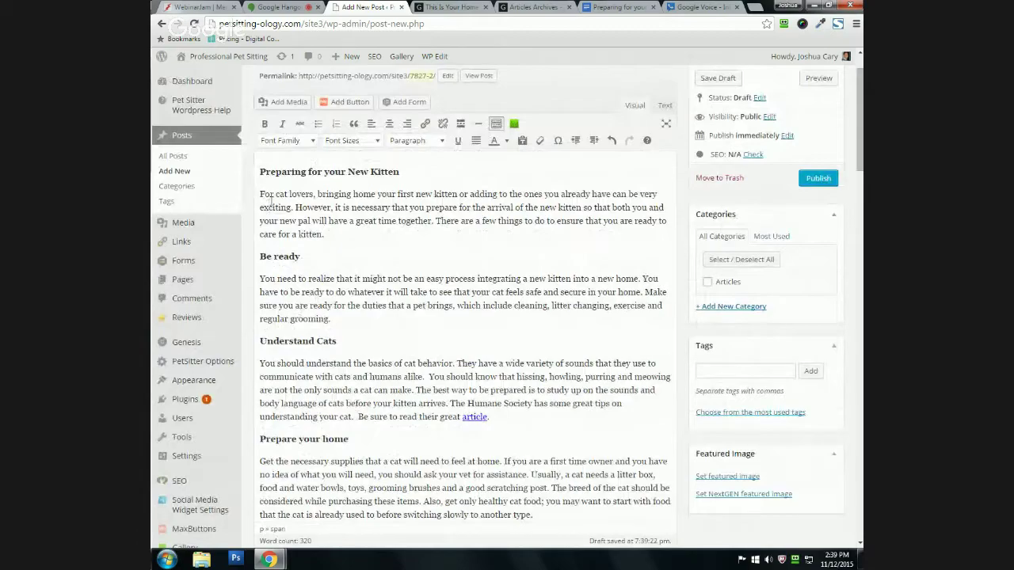
{"action": "scroll", "coordinate": [269, 205], "scroll_direction": "up", "scroll_amount": 1}
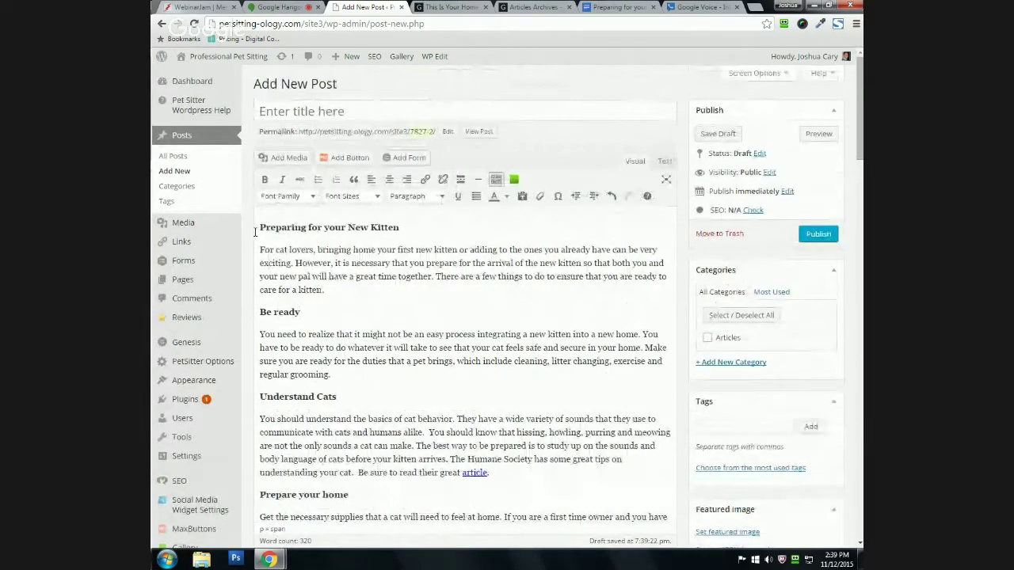
Step: Color the heading 'Preparing for your New Kitten' red
{"action": "left_click_drag", "start_coordinate": [259, 226], "coordinate": [404, 228]}
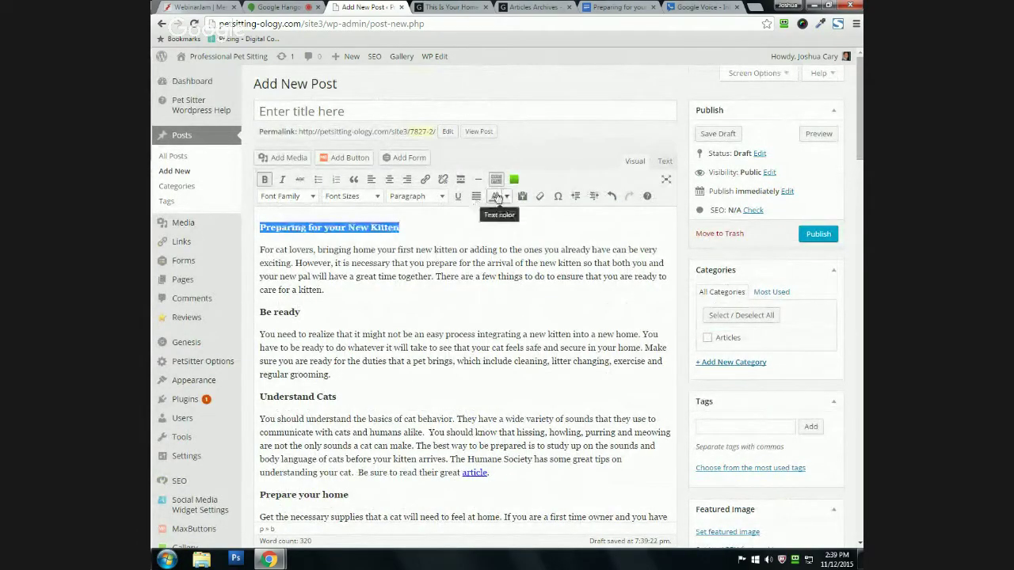
{"action": "left_click", "coordinate": [504, 196]}
{"action": "left_click", "coordinate": [494, 243]}
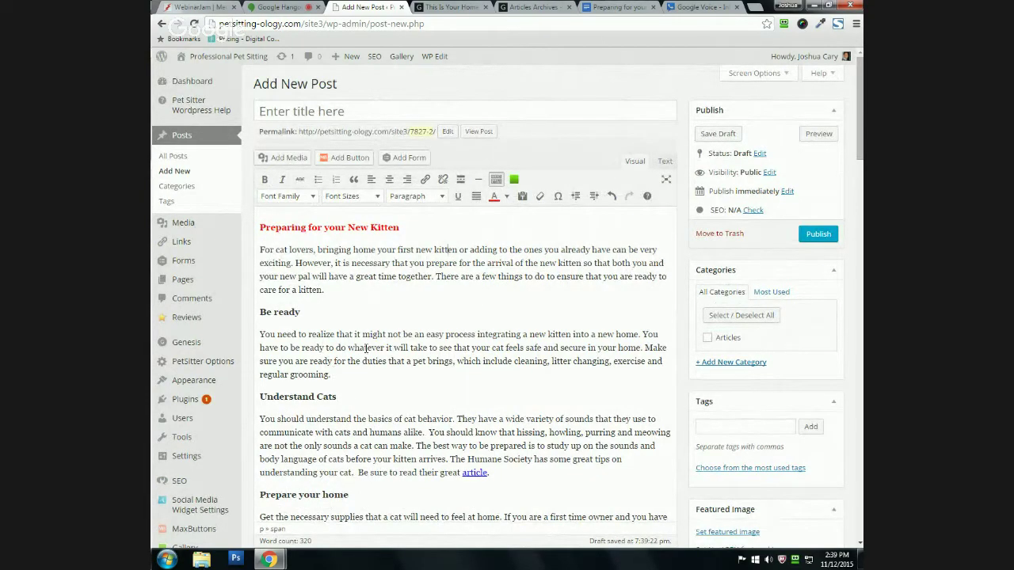
Step: Switch to the Text view to inspect the post's HTML source
{"action": "left_click", "coordinate": [663, 161]}
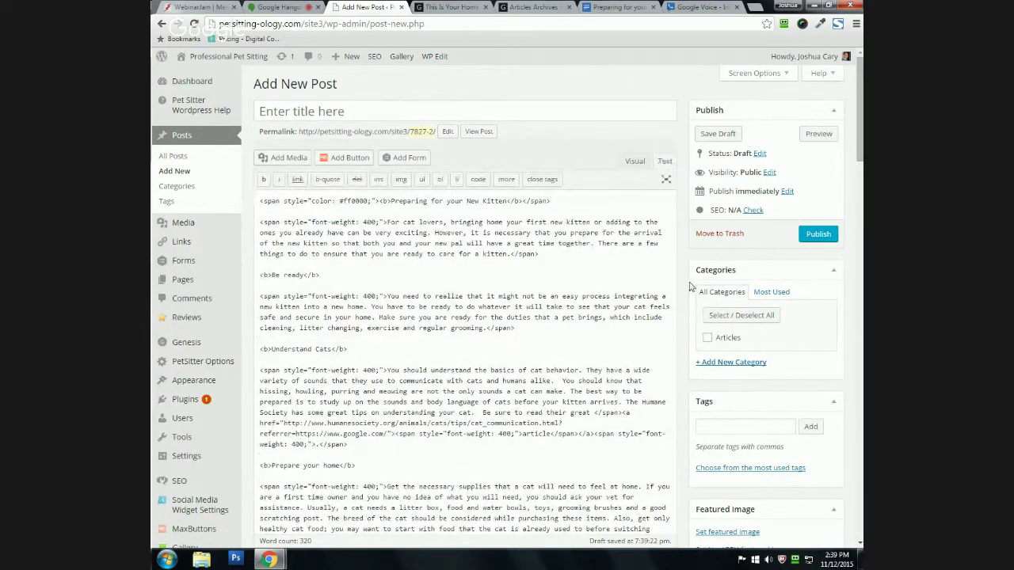
{"action": "scroll", "coordinate": [685, 277], "scroll_direction": "down", "scroll_amount": 1}
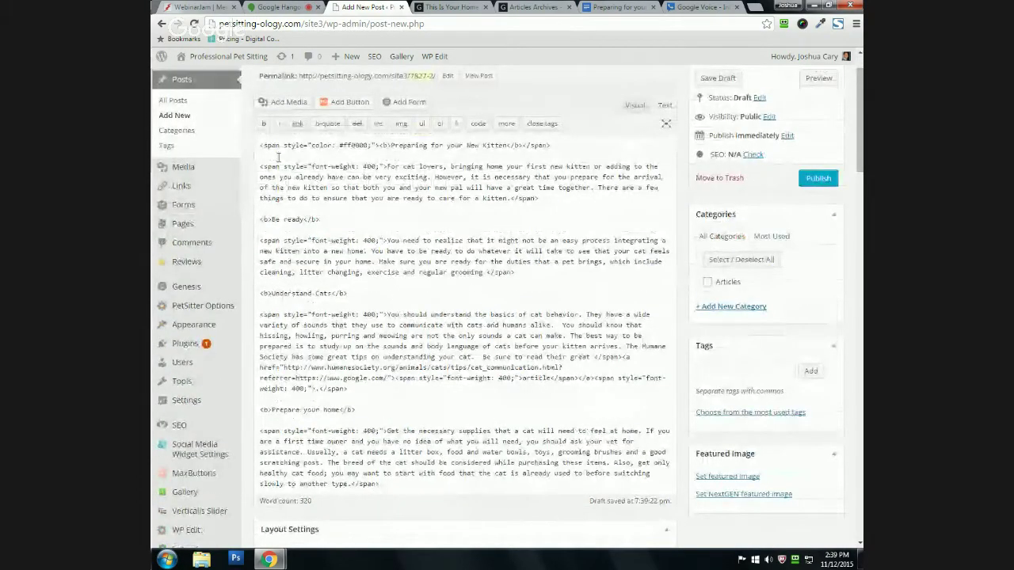
{"action": "scroll", "coordinate": [284, 187], "scroll_direction": "up", "scroll_amount": 1}
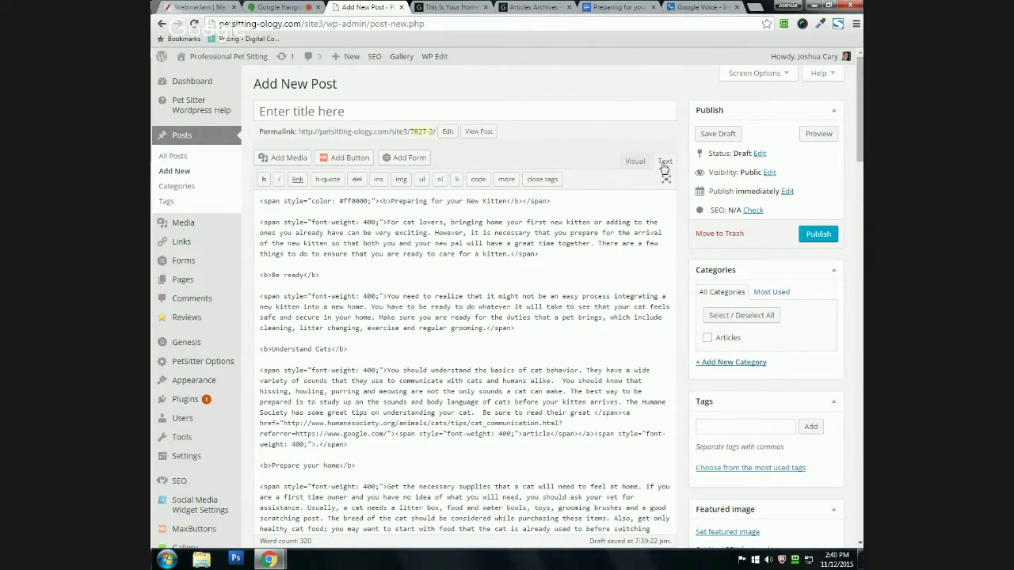
Step: Add blank lines after Be ready in the HTML, select the heading's code line, and return to Visual
{"action": "left_click", "coordinate": [349, 265]}
{"action": "key", "text": "Return"}
{"action": "key", "text": "Return"}
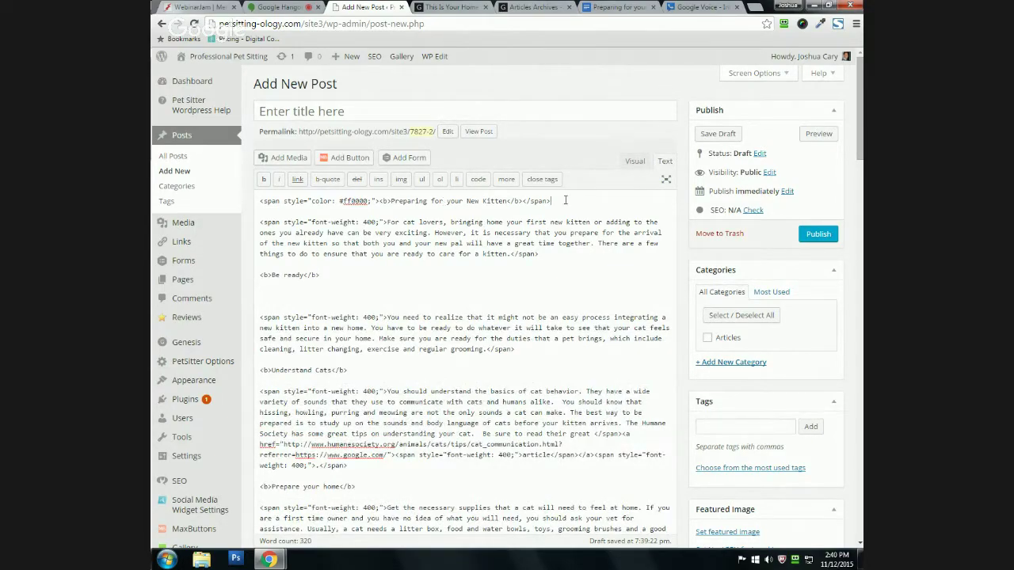
{"action": "left_click_drag", "start_coordinate": [550, 201], "coordinate": [251, 199]}
{"action": "key", "text": "ctrl+c"}
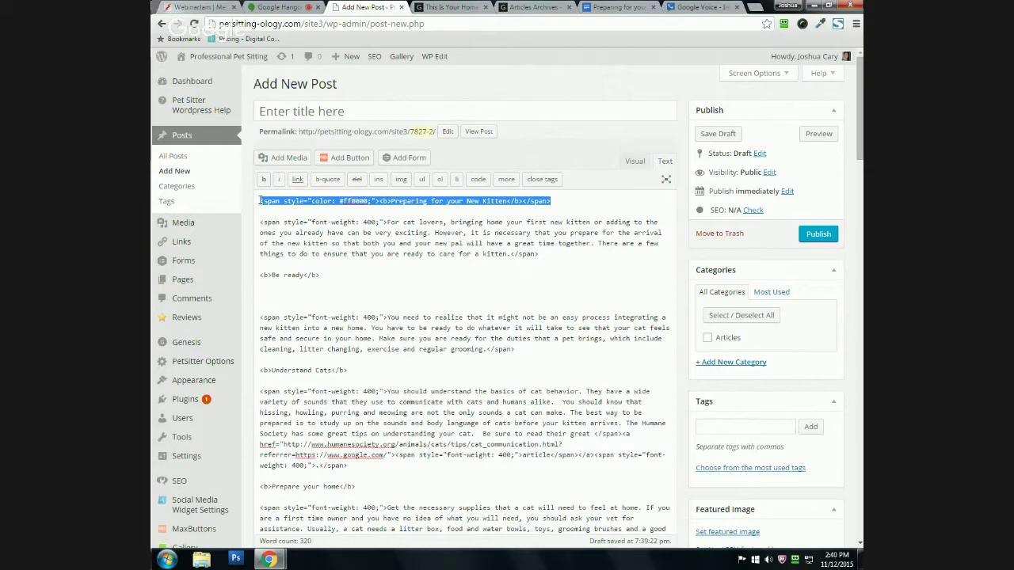
{"action": "left_click", "coordinate": [566, 207]}
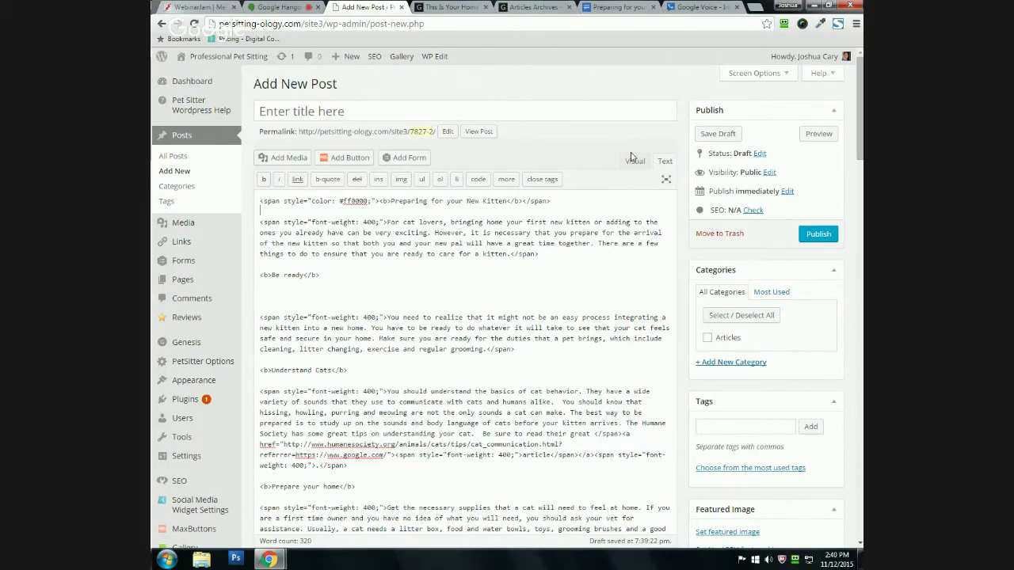
{"action": "left_click", "coordinate": [635, 160]}
Step: Paste the heading code after Be ready, then delete the pasted line again
{"action": "left_click", "coordinate": [322, 314]}
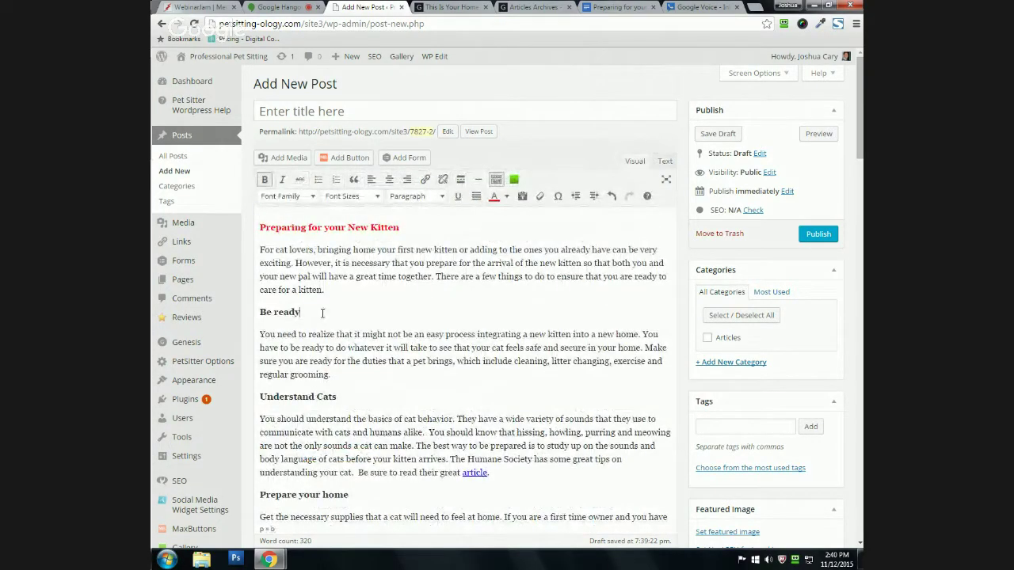
{"action": "key", "text": "Return"}
{"action": "key", "text": "ctrl+v"}
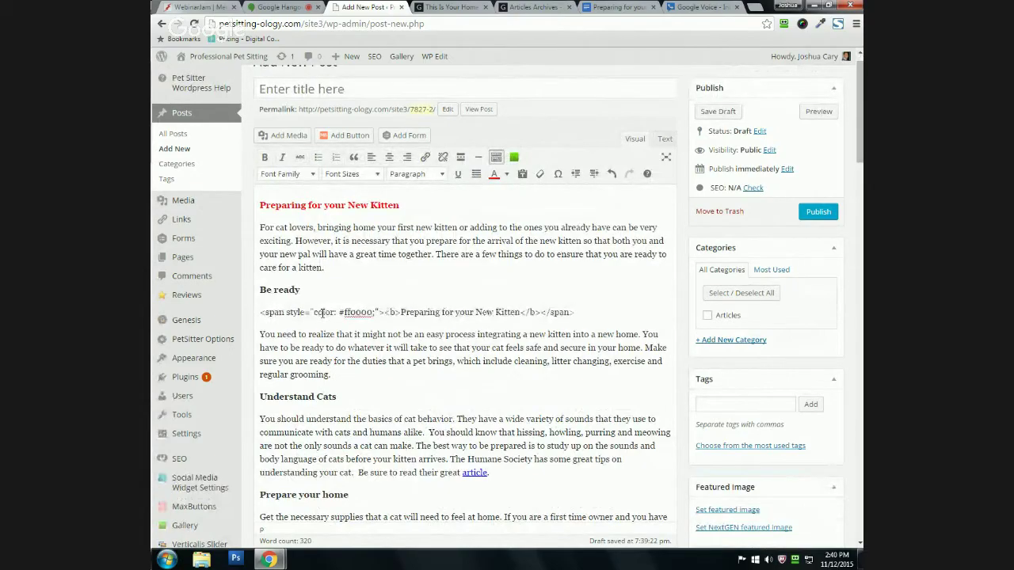
{"action": "left_click_drag", "start_coordinate": [258, 312], "coordinate": [582, 315]}
{"action": "left_click", "coordinate": [579, 383]}
{"action": "left_click_drag", "start_coordinate": [256, 312], "coordinate": [576, 313]}
{"action": "key", "text": "BackSpace"}
{"action": "key", "text": "BackSpace"}
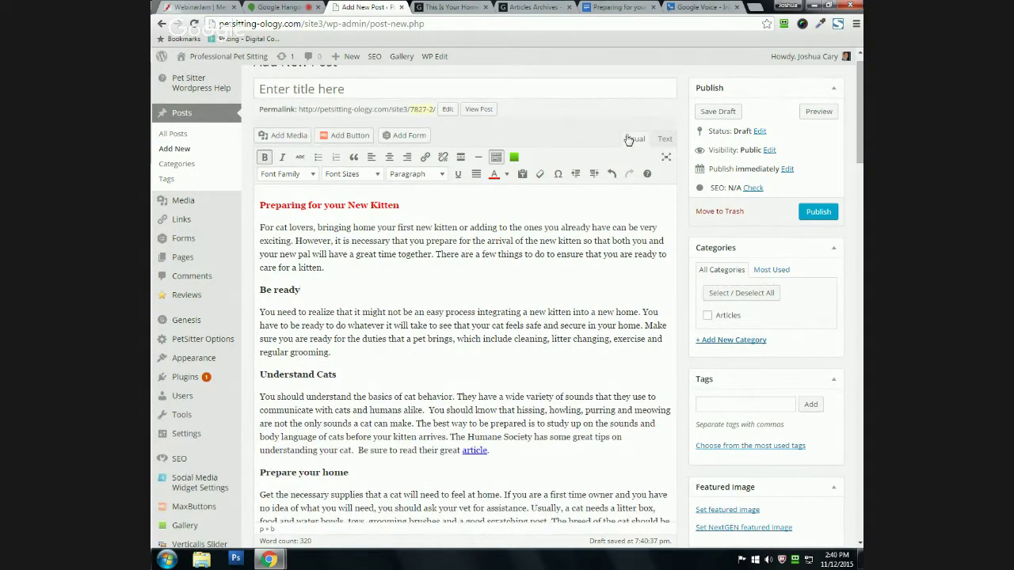
{"action": "scroll", "coordinate": [335, 252], "scroll_direction": "up", "scroll_amount": 1}
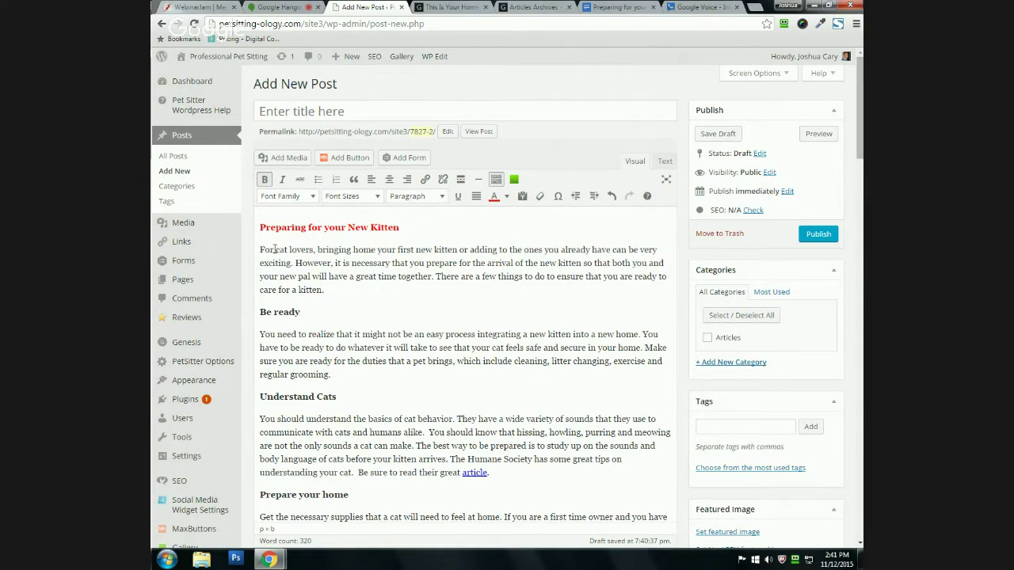
Step: Bold 'cat lovers' in the opening sentence, then reselect those words
{"action": "left_click_drag", "start_coordinate": [275, 250], "coordinate": [315, 250]}
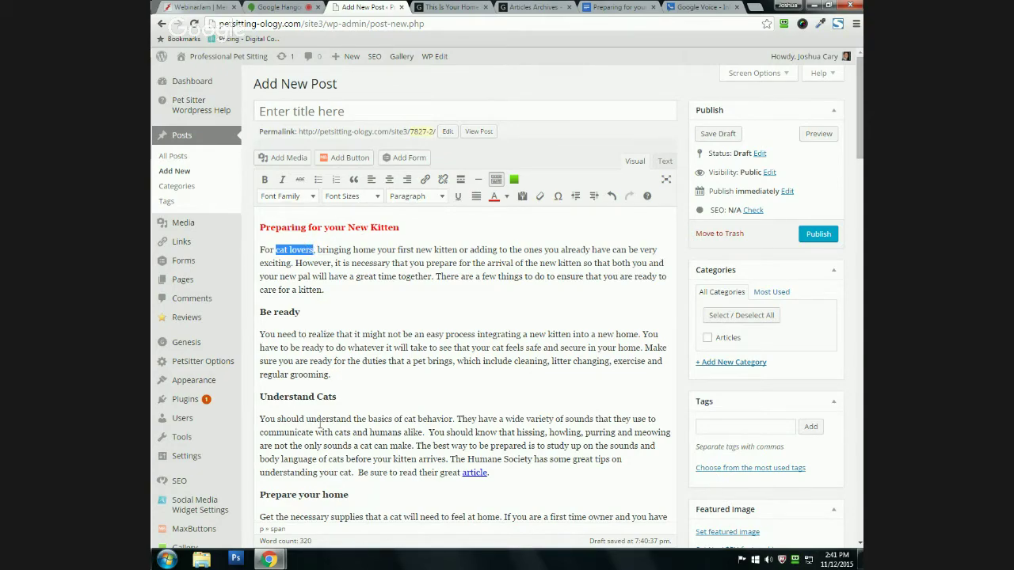
{"action": "left_click", "coordinate": [264, 179]}
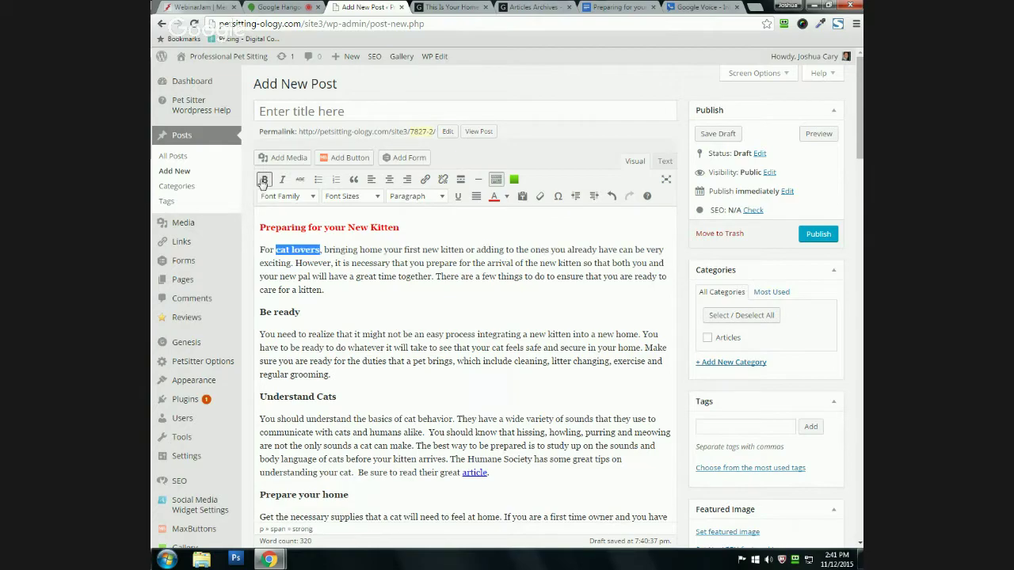
{"action": "left_click_drag", "start_coordinate": [306, 267], "coordinate": [319, 250]}
{"action": "left_click", "coordinate": [276, 249]}
{"action": "left_click_drag", "start_coordinate": [276, 249], "coordinate": [320, 249]}
Step: Link 'cat lovers' to the existing Services and Fees page, set to open in a new tab
{"action": "left_click", "coordinate": [423, 181]}
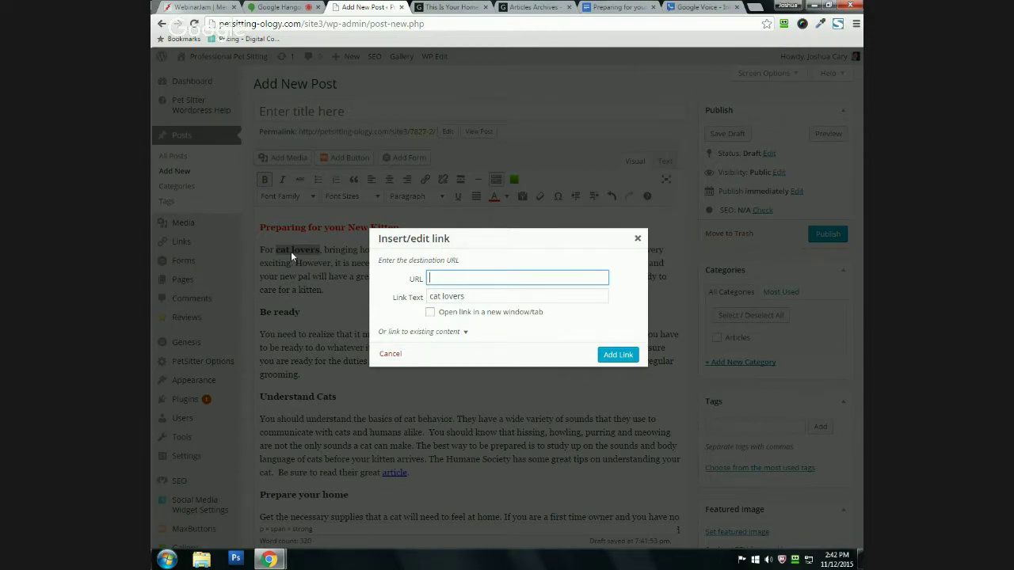
{"action": "left_click", "coordinate": [429, 313]}
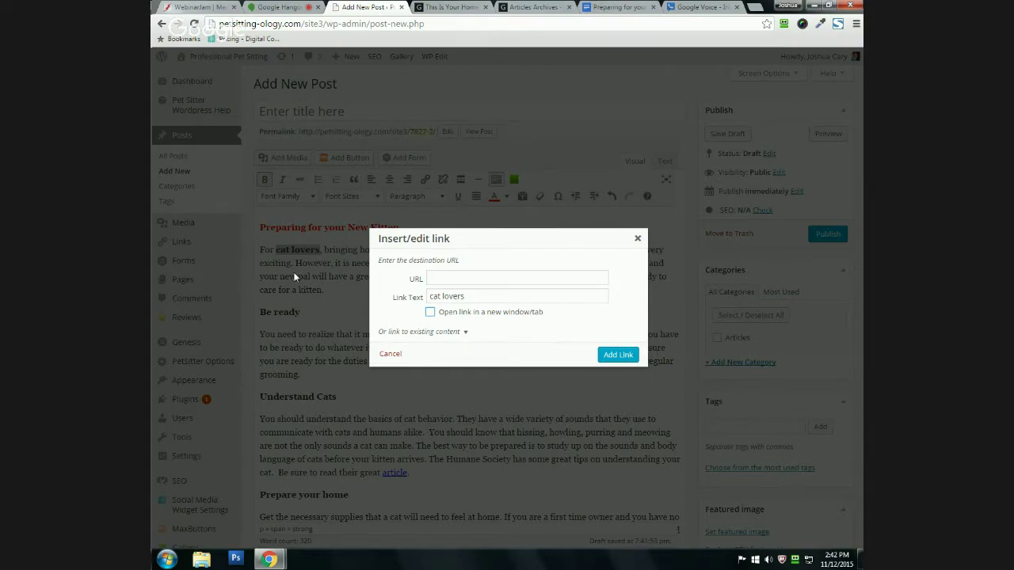
{"action": "left_click", "coordinate": [439, 334]}
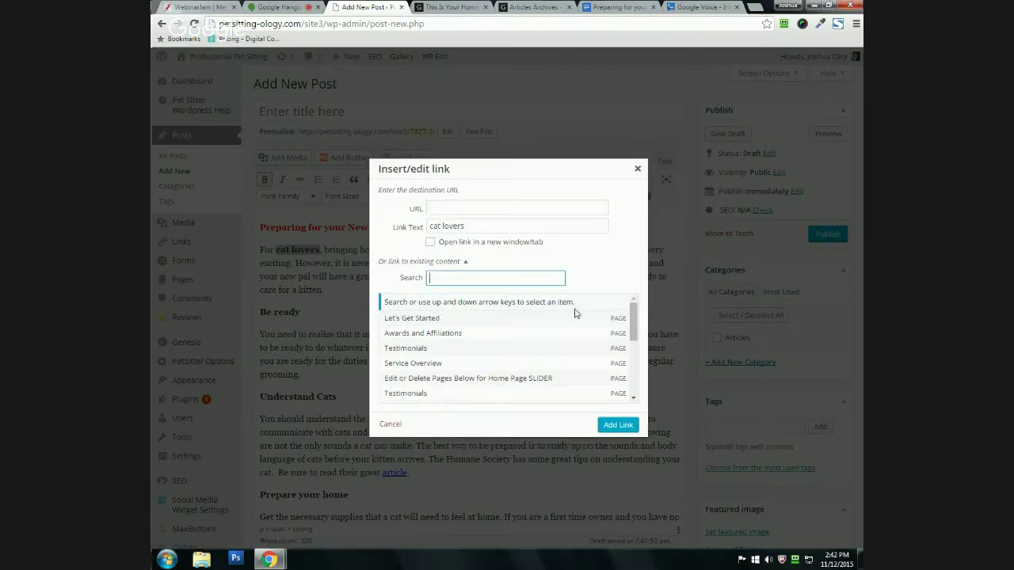
{"action": "scroll", "coordinate": [634, 339], "scroll_direction": "down", "scroll_amount": 2}
{"action": "left_click_drag", "start_coordinate": [633, 339], "coordinate": [629, 404]}
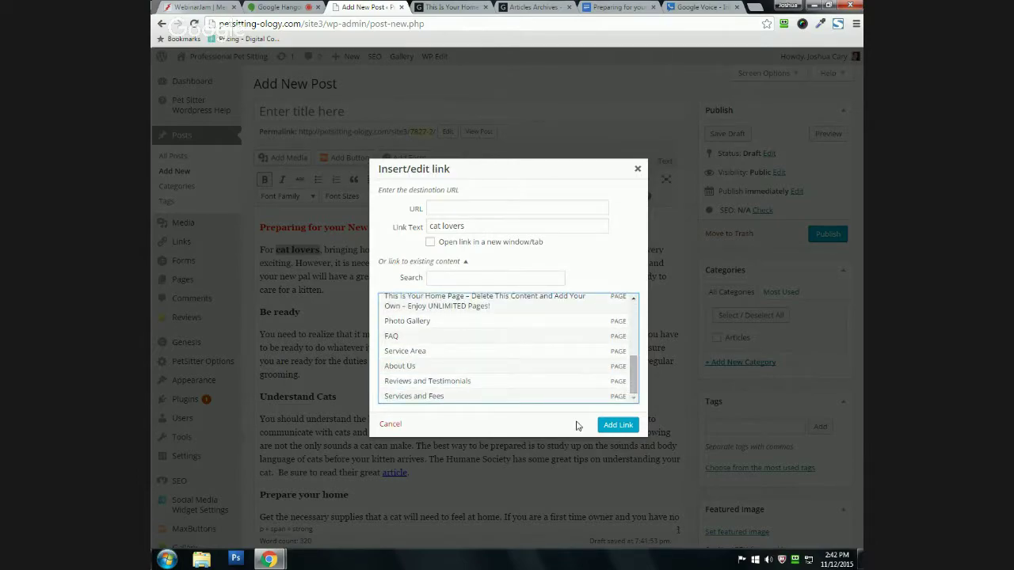
{"action": "left_click", "coordinate": [402, 399]}
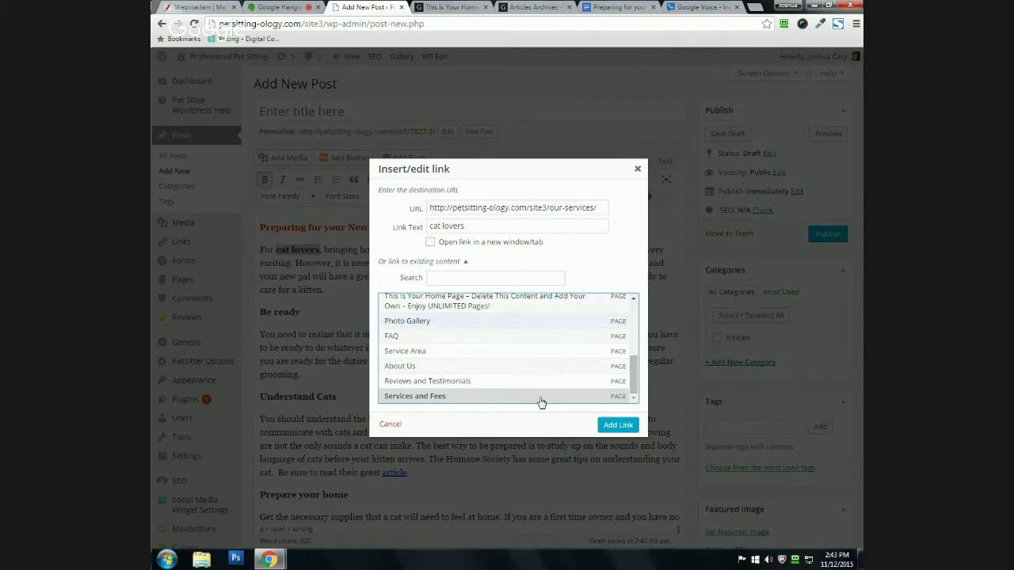
{"action": "left_click", "coordinate": [618, 425]}
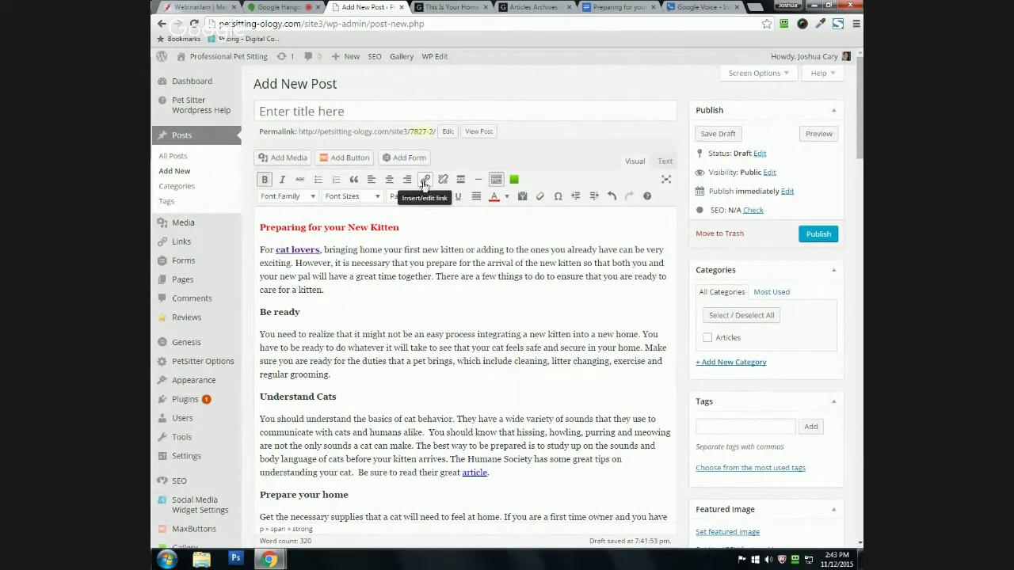
{"action": "left_click_drag", "start_coordinate": [277, 250], "coordinate": [320, 250]}
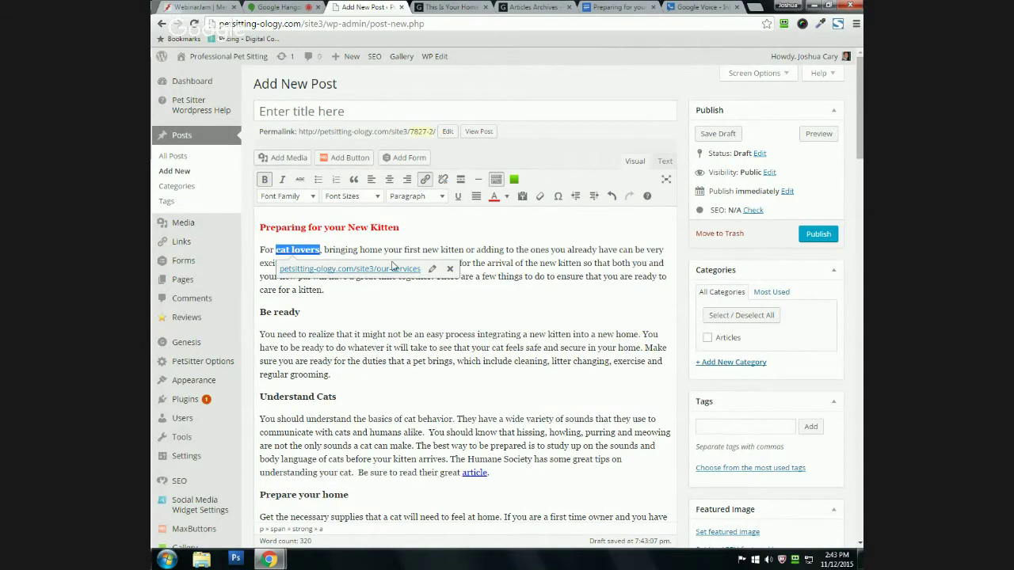
{"action": "left_click", "coordinate": [425, 181]}
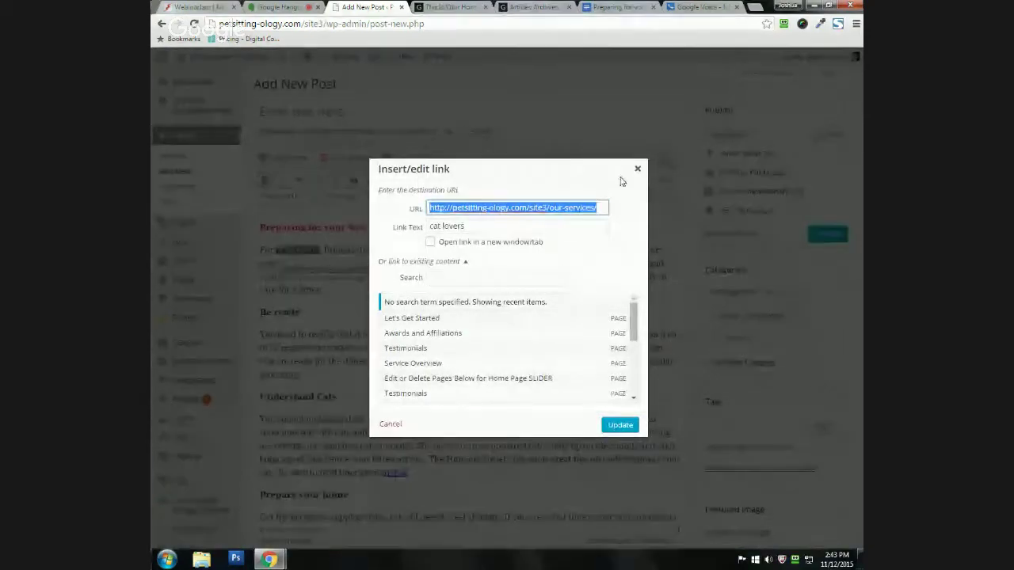
{"action": "left_click", "coordinate": [637, 168]}
{"action": "left_click", "coordinate": [461, 249]}
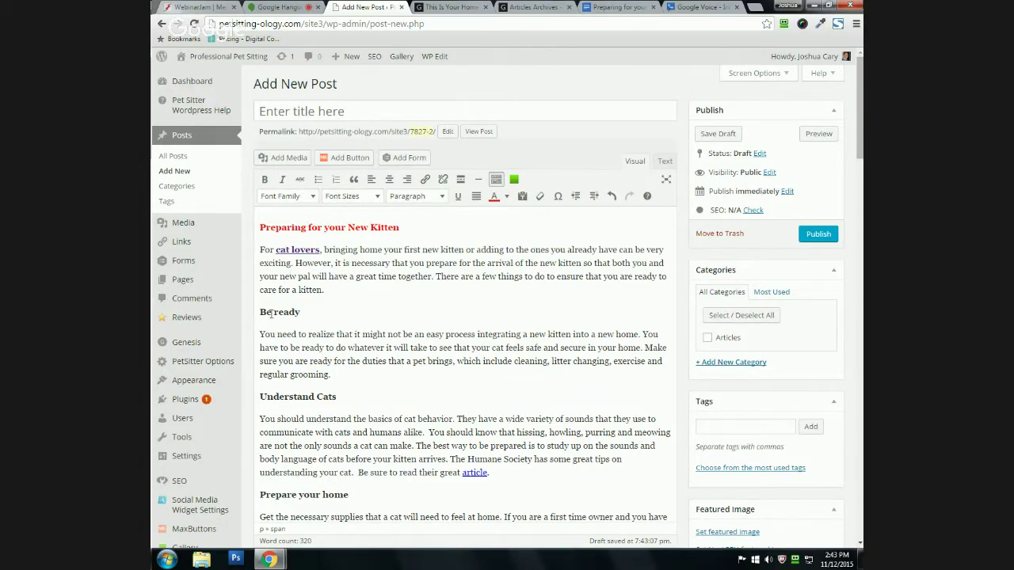
{"action": "left_click_drag", "start_coordinate": [257, 312], "coordinate": [310, 312]}
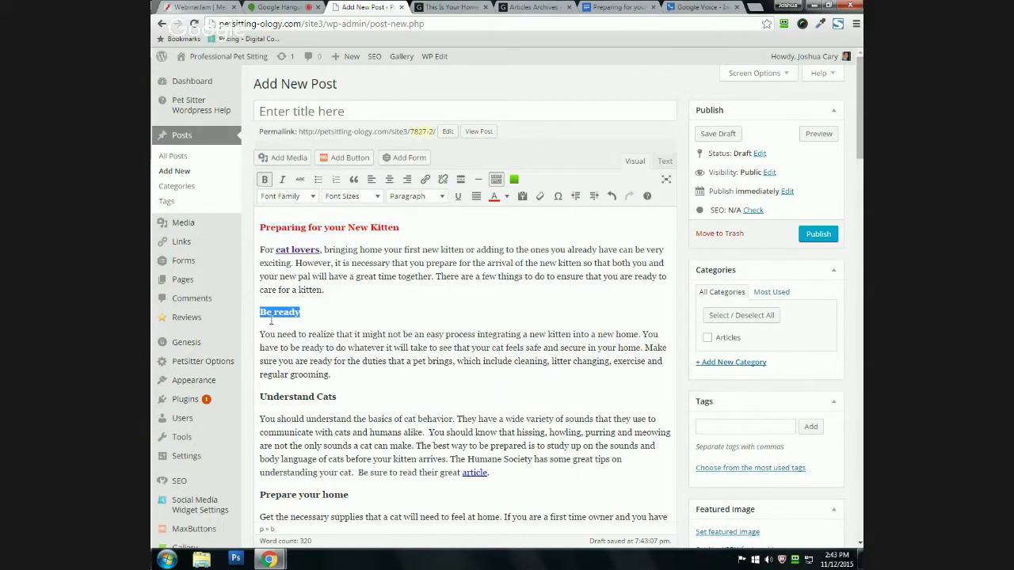
{"action": "left_click_drag", "start_coordinate": [264, 397], "coordinate": [348, 398]}
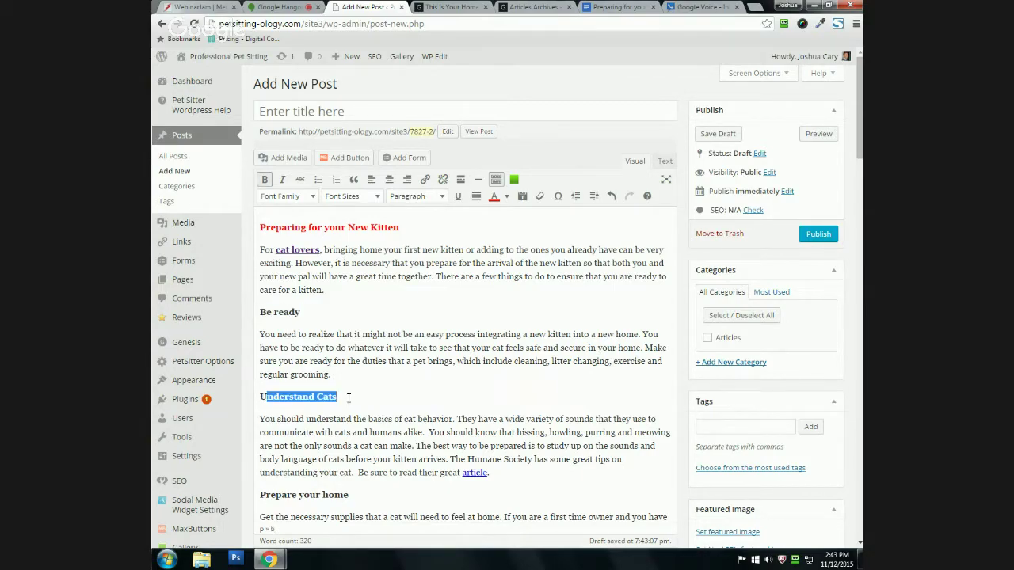
{"action": "left_click", "coordinate": [347, 398]}
{"action": "scroll", "coordinate": [313, 405], "scroll_direction": "down", "scroll_amount": 1}
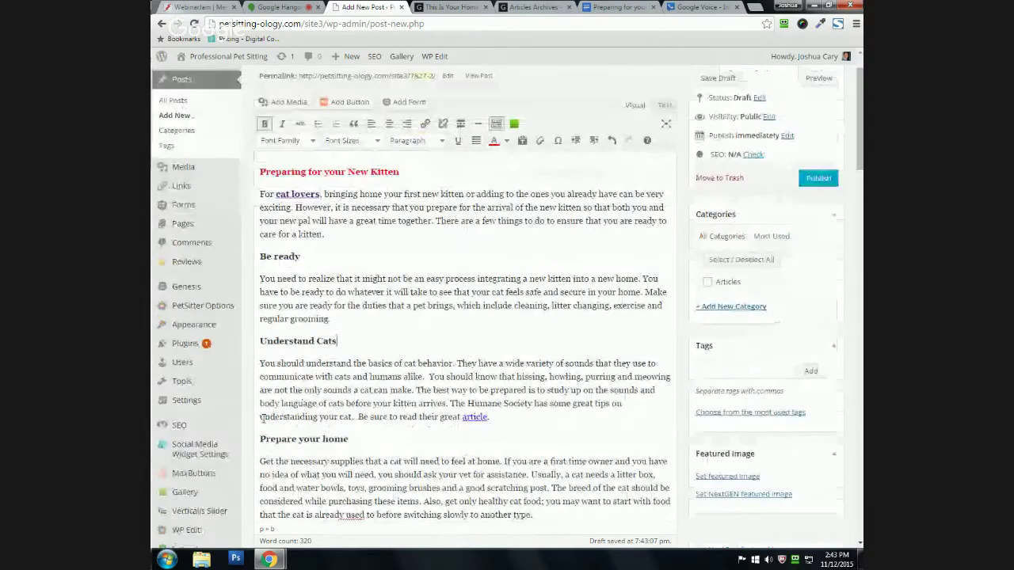
{"action": "scroll", "coordinate": [258, 442], "scroll_direction": "up", "scroll_amount": 1}
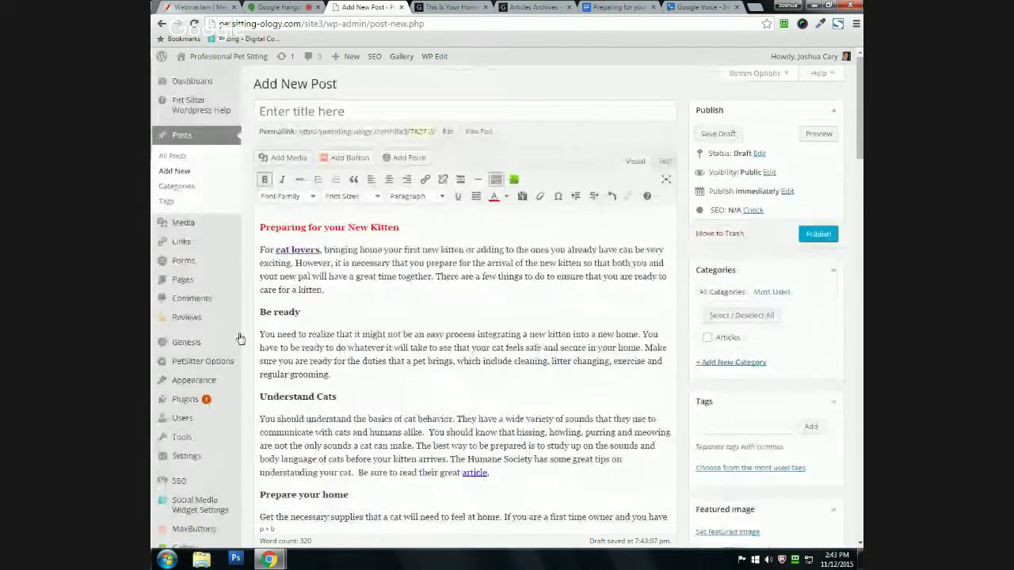
{"action": "left_click_drag", "start_coordinate": [259, 311], "coordinate": [300, 312]}
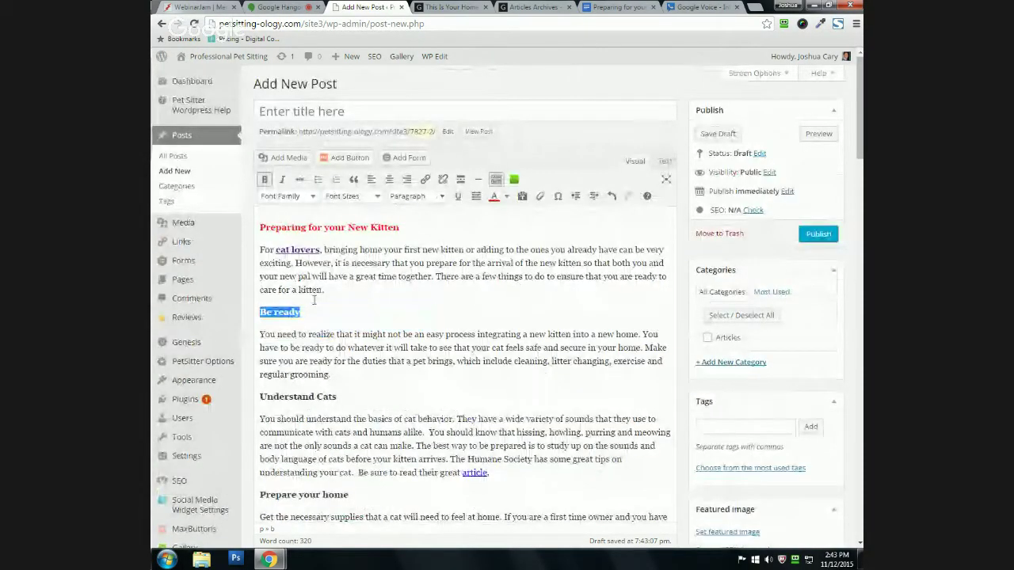
{"action": "left_click", "coordinate": [347, 196]}
{"action": "left_click", "coordinate": [341, 321]}
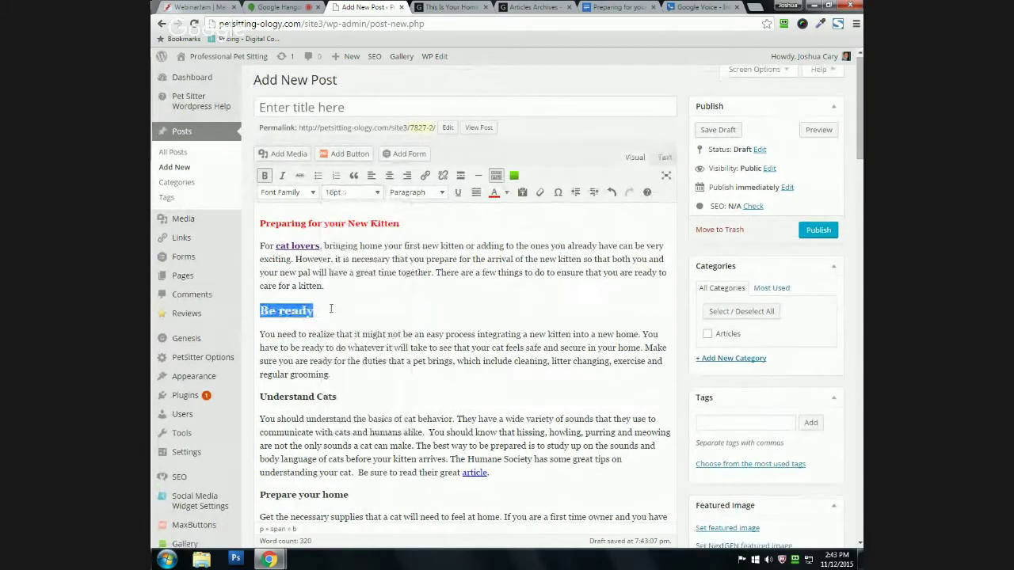
{"action": "left_click", "coordinate": [331, 309]}
{"action": "left_click_drag", "start_coordinate": [260, 310], "coordinate": [333, 308]}
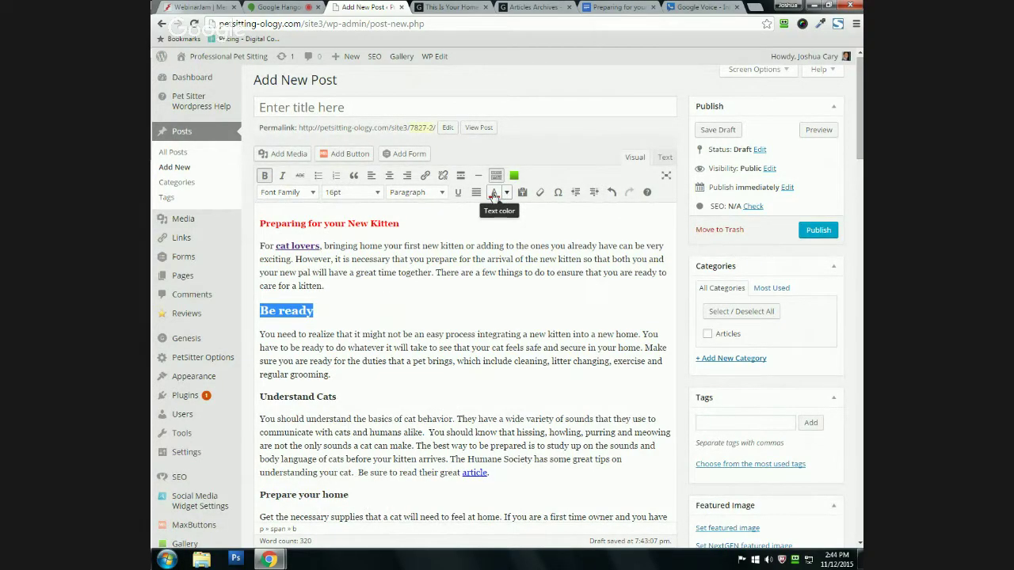
{"action": "left_click", "coordinate": [504, 194]}
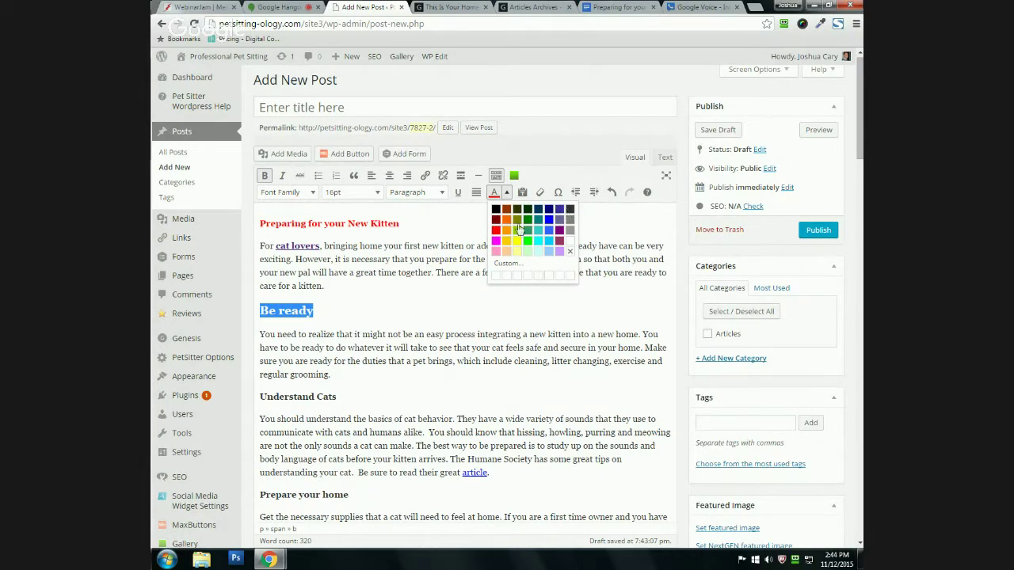
{"action": "left_click", "coordinate": [559, 242]}
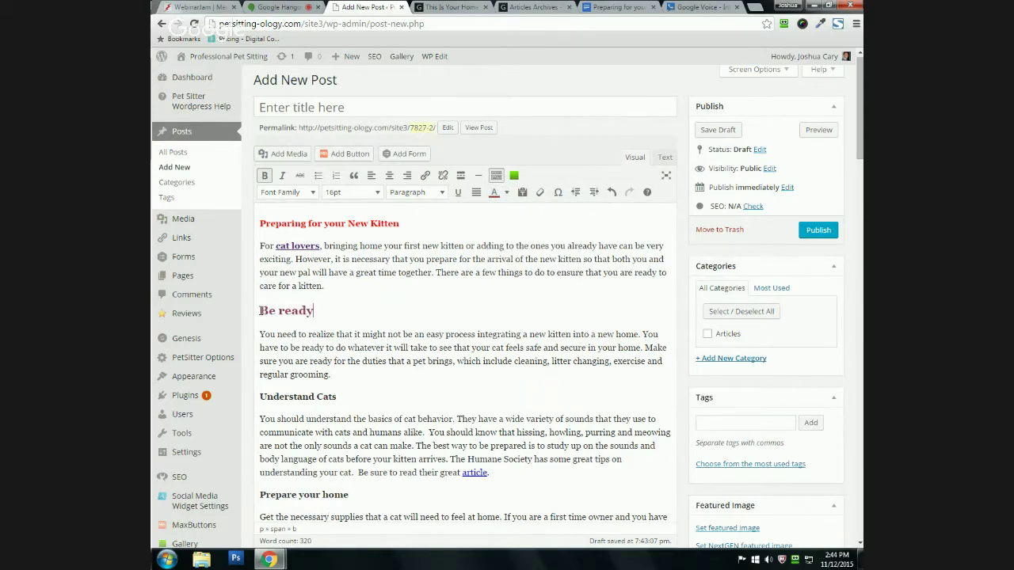
{"action": "left_click_drag", "start_coordinate": [261, 310], "coordinate": [337, 310]}
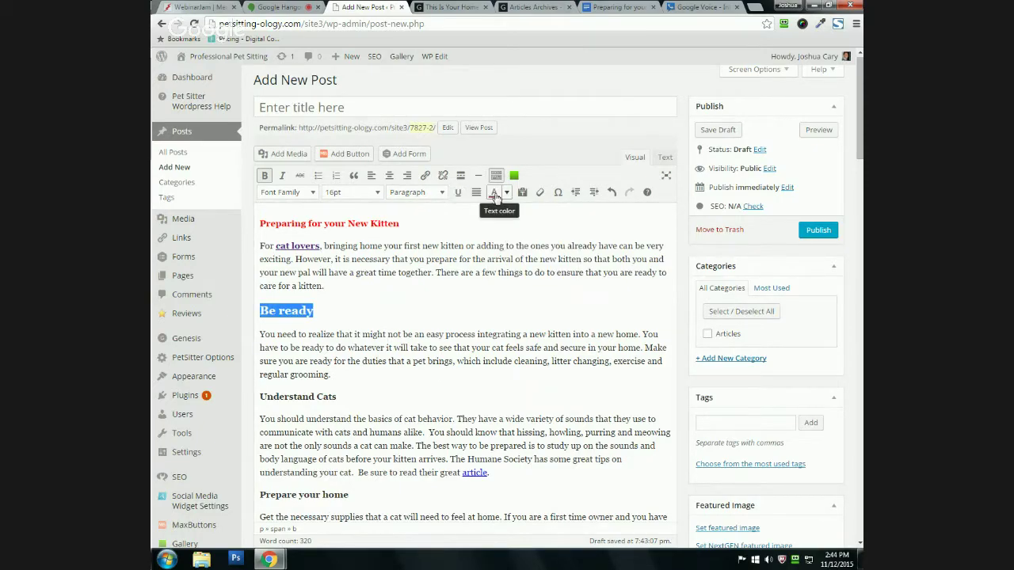
{"action": "left_click", "coordinate": [506, 192]}
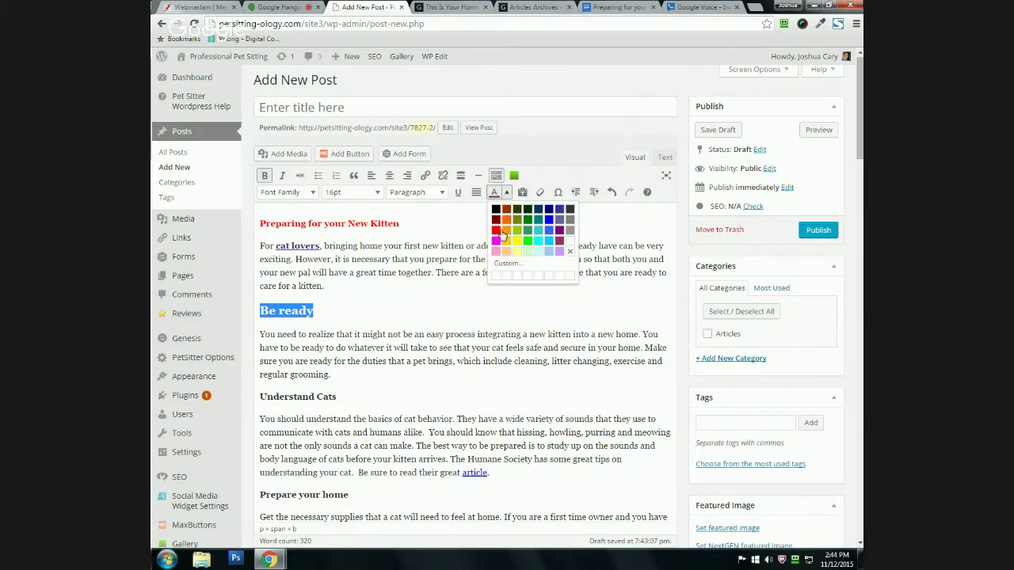
{"action": "left_click", "coordinate": [514, 264]}
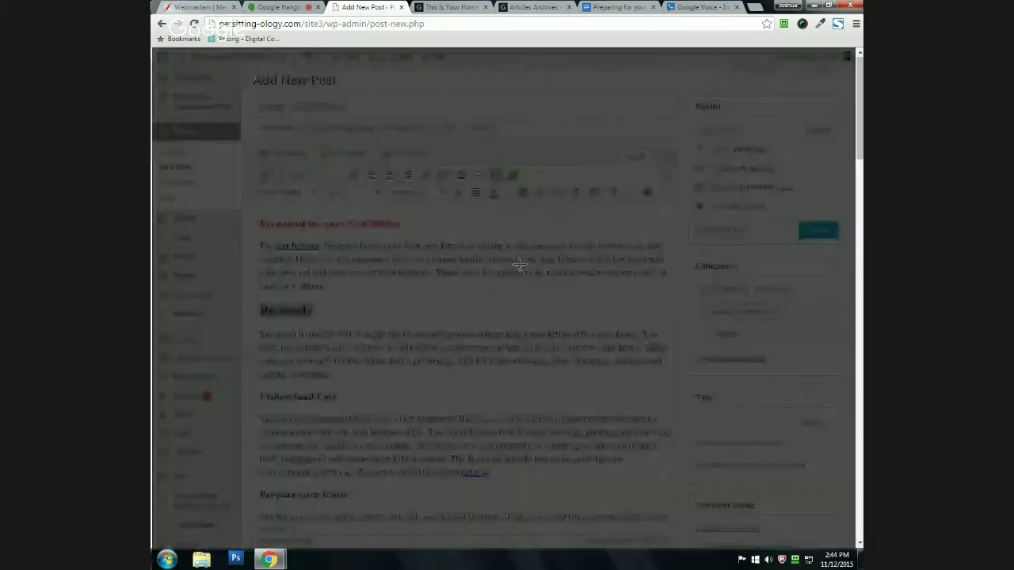
{"action": "left_click", "coordinate": [522, 329]}
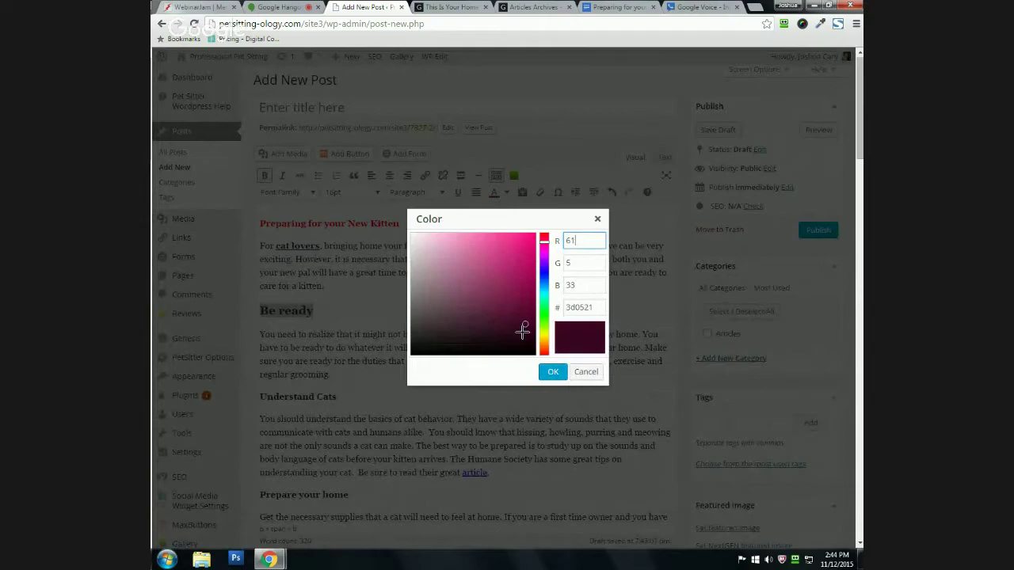
{"action": "mouse_move", "coordinate": [522, 330]}
{"action": "left_mouse_down"}
{"action": "mouse_move", "coordinate": [468, 231]}
{"action": "mouse_move", "coordinate": [525, 307]}
{"action": "mouse_move", "coordinate": [483, 334]}
{"action": "mouse_move", "coordinate": [452, 283]}
{"action": "mouse_move", "coordinate": [466, 243]}
{"action": "left_mouse_up"}
{"action": "mouse_move", "coordinate": [544, 248]}
{"action": "left_mouse_down"}
{"action": "mouse_move", "coordinate": [543, 302]}
{"action": "mouse_move", "coordinate": [578, 308]}
{"action": "mouse_move", "coordinate": [567, 307]}
{"action": "left_mouse_up"}
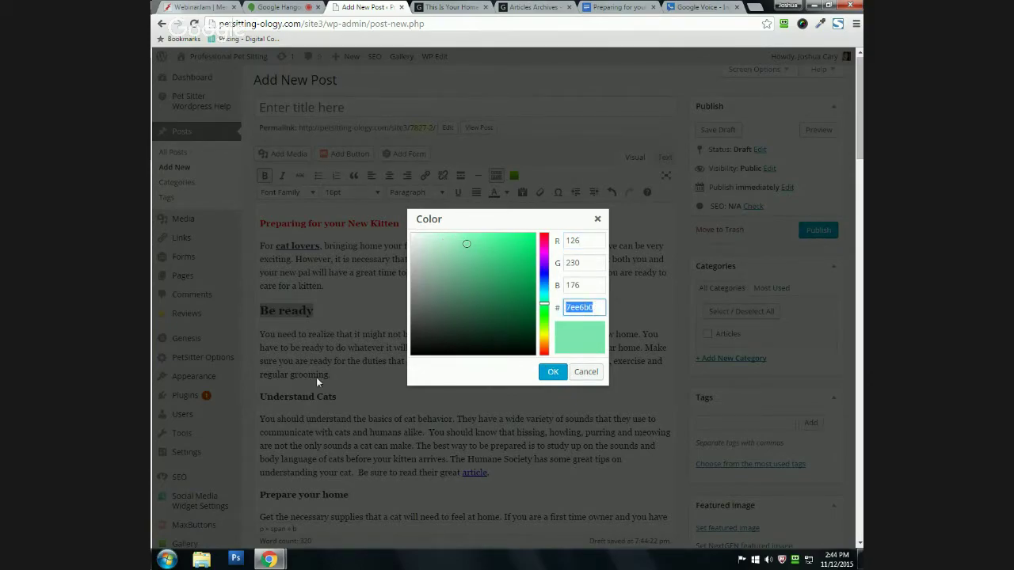
{"action": "left_click", "coordinate": [586, 372]}
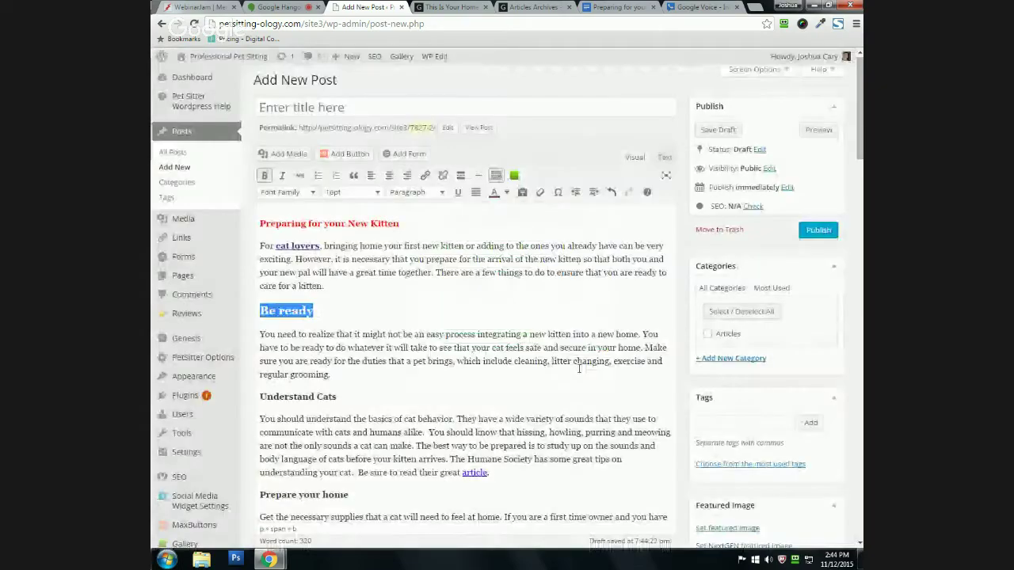
{"action": "left_click", "coordinate": [368, 318]}
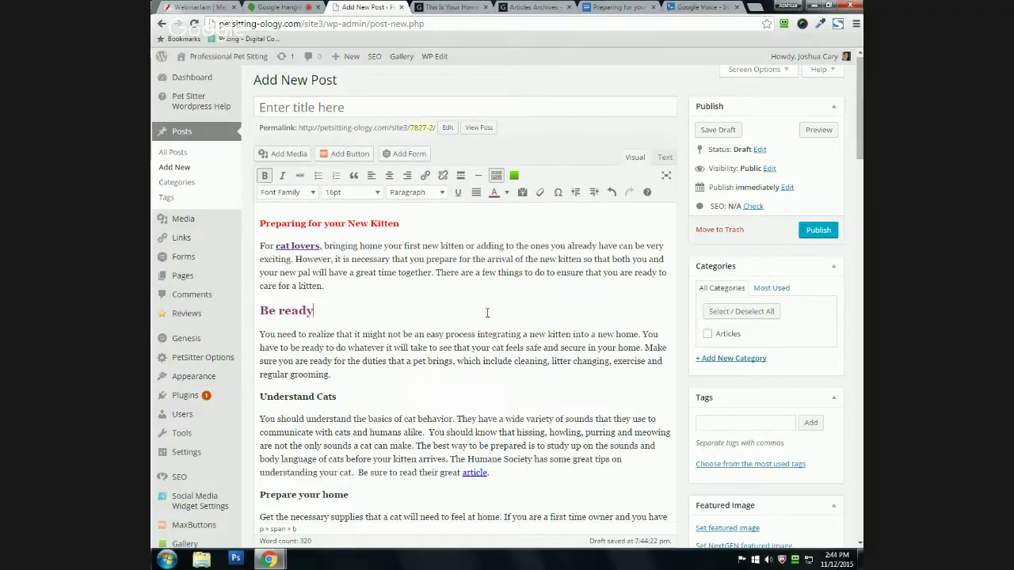
{"action": "scroll", "coordinate": [468, 312], "scroll_direction": "down", "scroll_amount": 1}
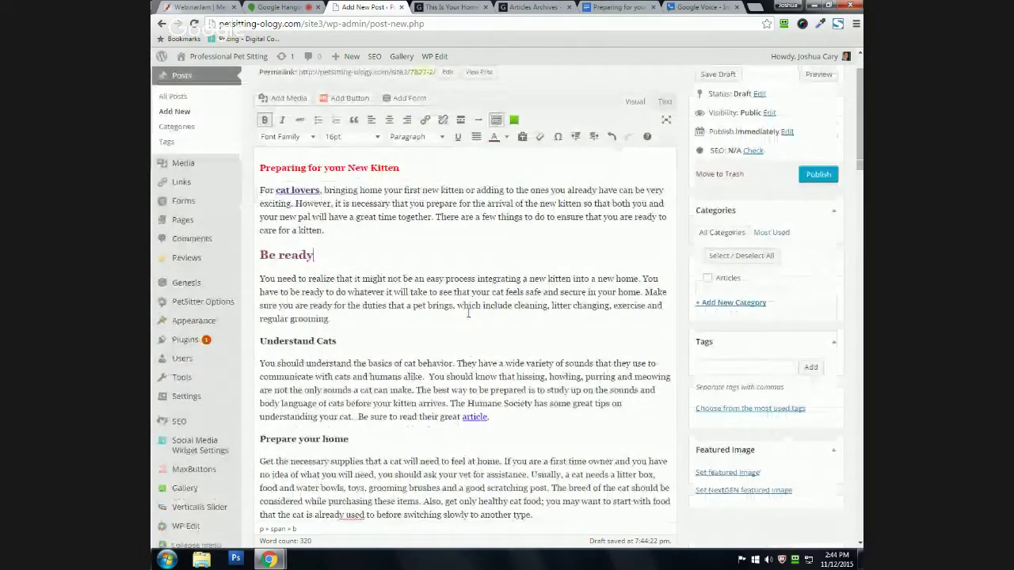
{"action": "scroll", "coordinate": [254, 293], "scroll_direction": "down", "scroll_amount": 2}
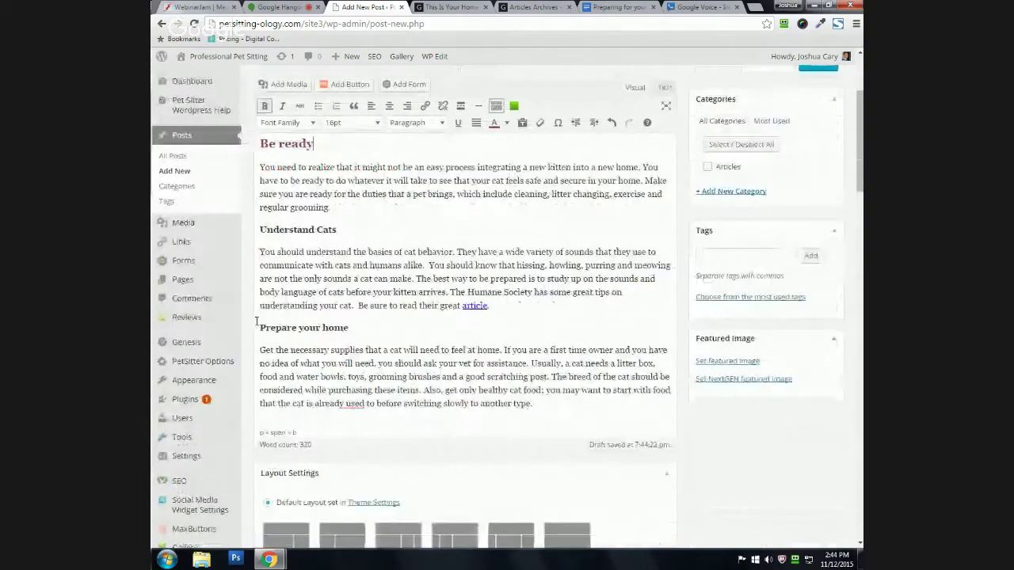
{"action": "left_click", "coordinate": [260, 252]}
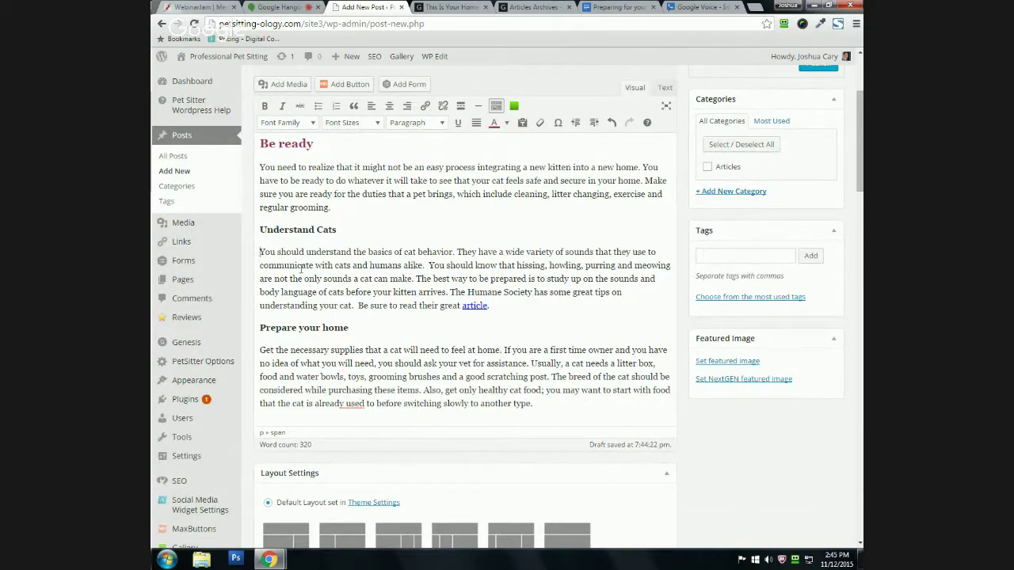
{"action": "scroll", "coordinate": [254, 271], "scroll_direction": "up", "scroll_amount": 1}
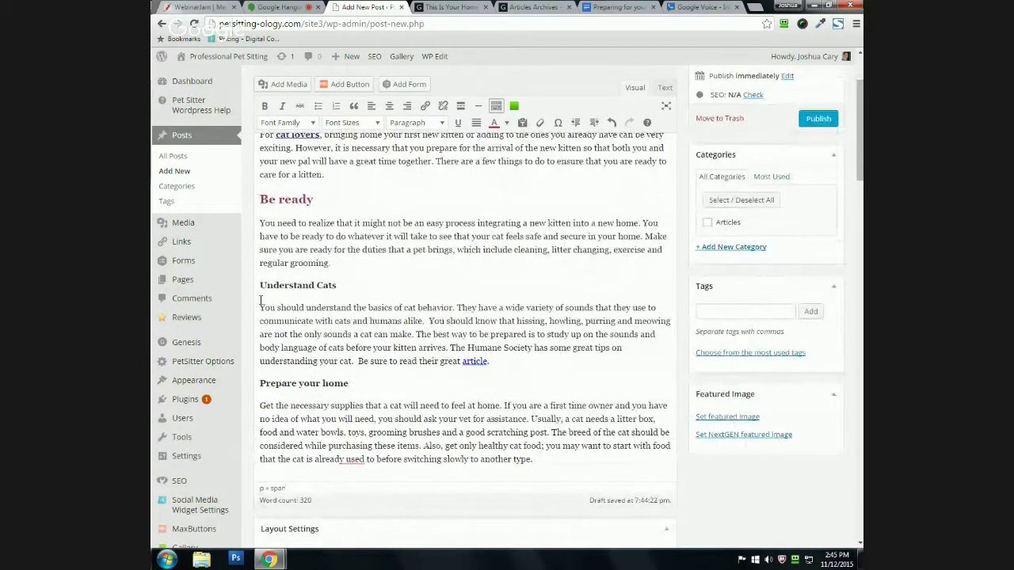
{"action": "scroll", "coordinate": [254, 318], "scroll_direction": "up", "scroll_amount": 1}
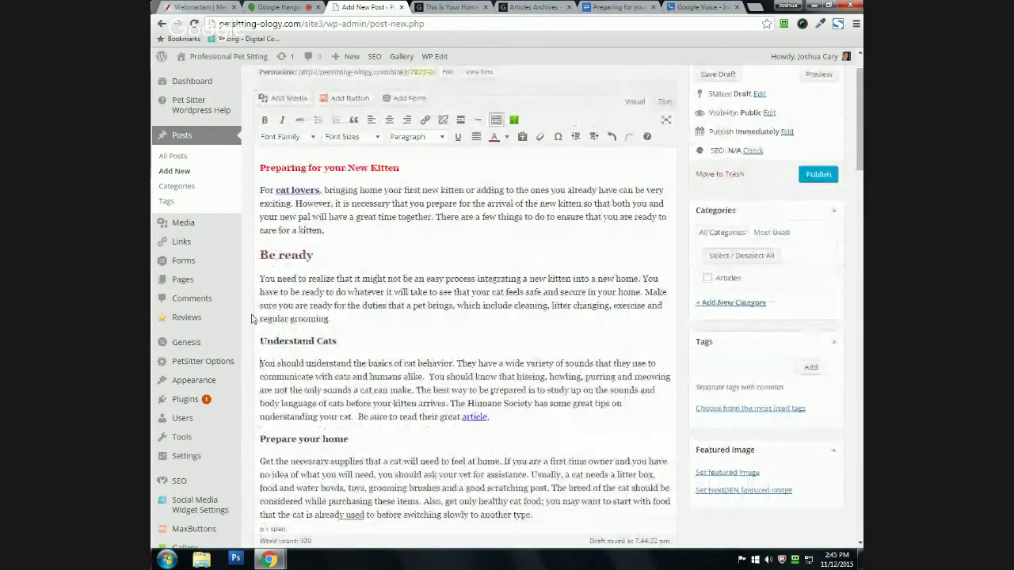
{"action": "scroll", "coordinate": [283, 128], "scroll_direction": "up", "scroll_amount": 1}
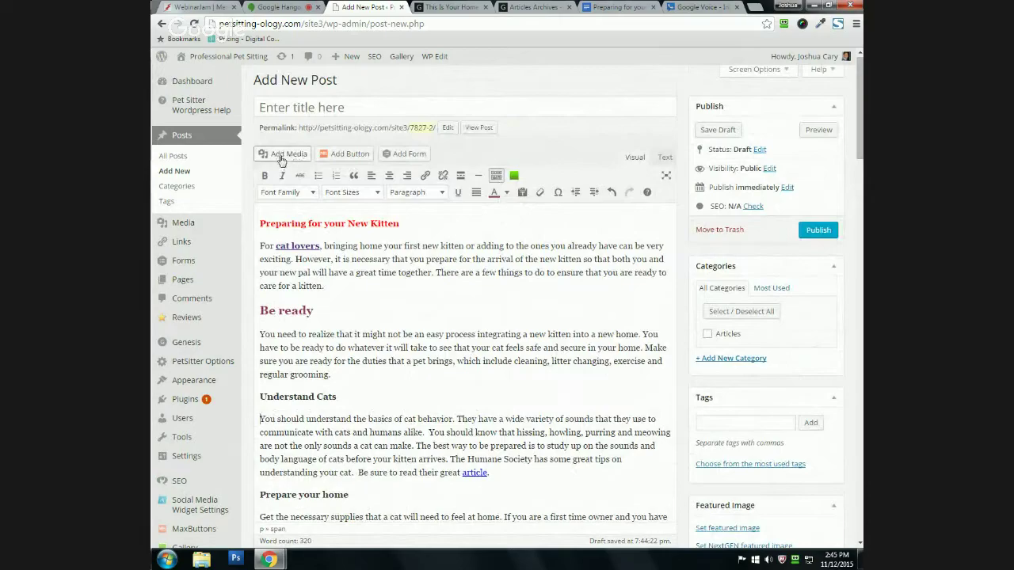
Step: Open Add Media, then select and deselect the spaniel photo in the library
{"action": "left_click", "coordinate": [280, 156]}
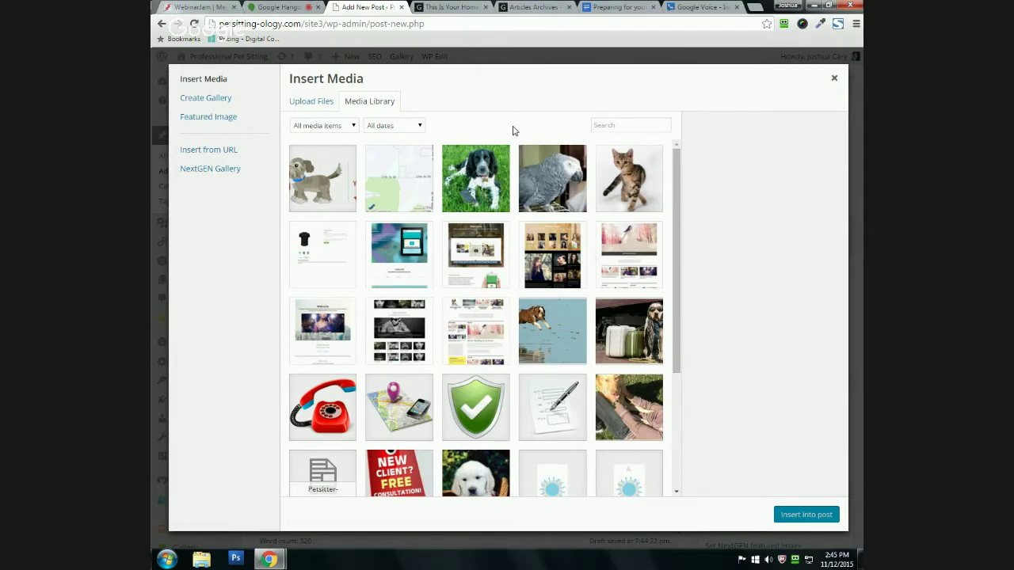
{"action": "left_click", "coordinate": [470, 173]}
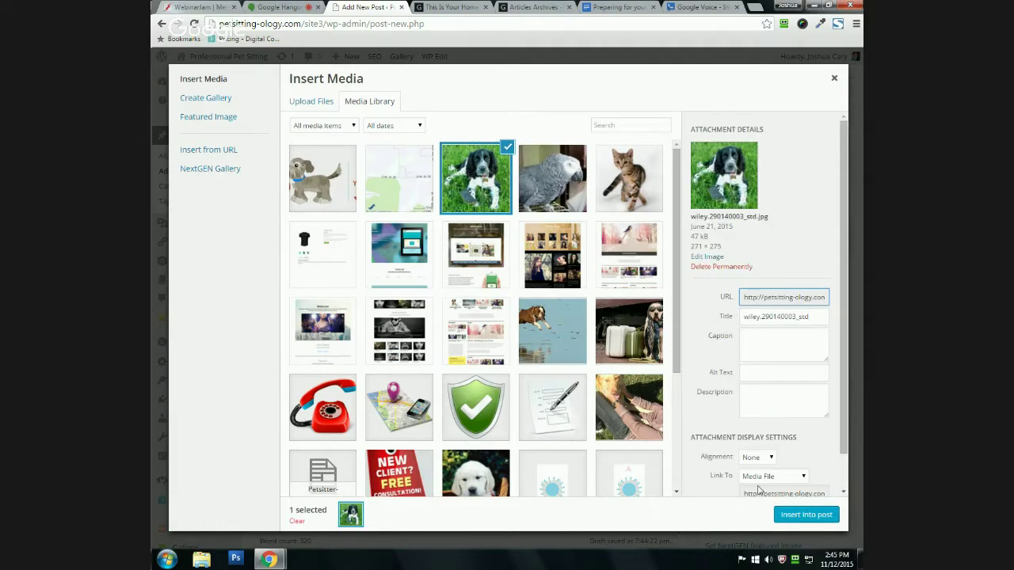
{"action": "left_click", "coordinate": [505, 149]}
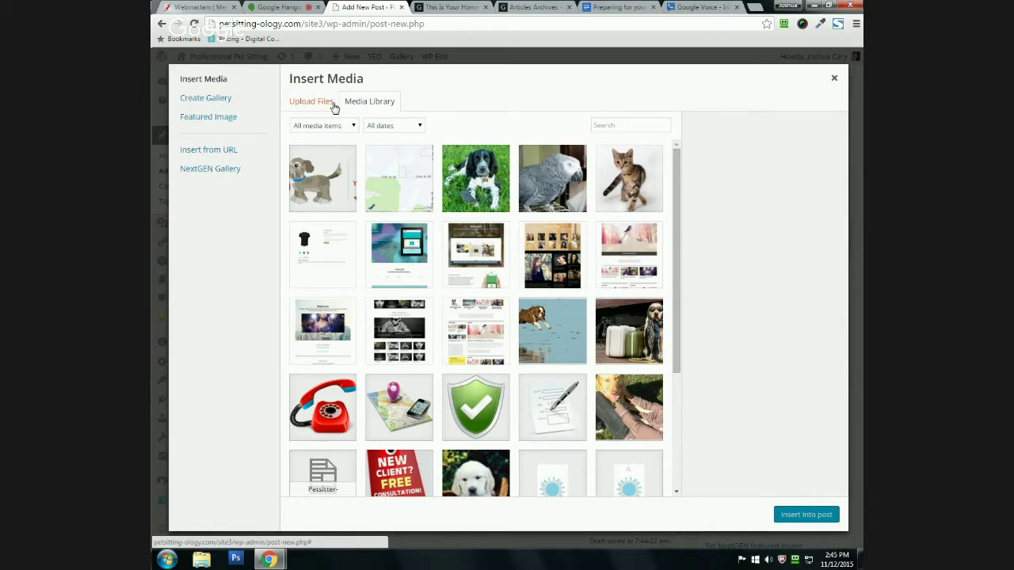
Step: Go to Upload Files, start Select Files, and cancel the Windows Open dialog
{"action": "left_click", "coordinate": [306, 105]}
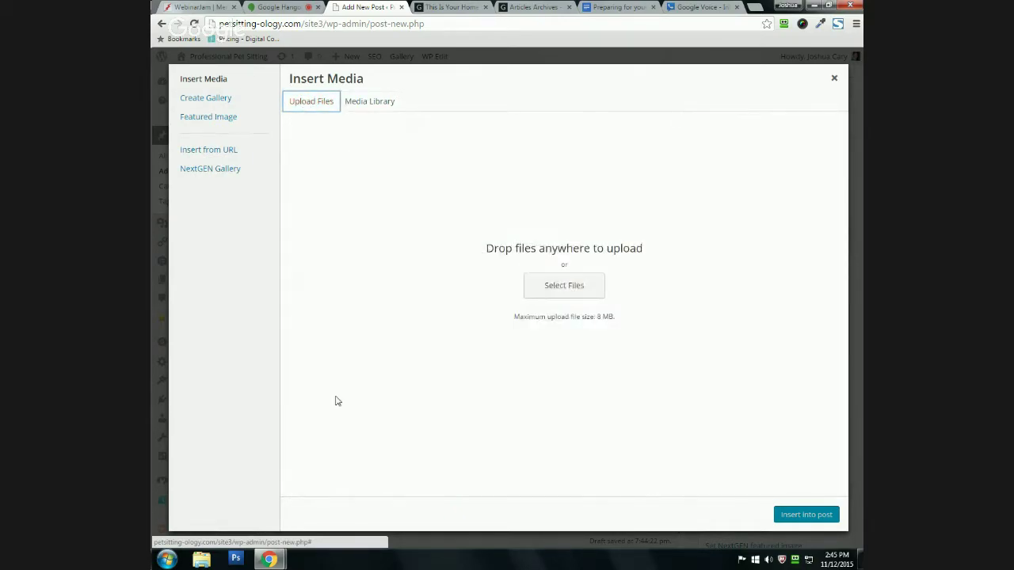
{"action": "left_click", "coordinate": [557, 290]}
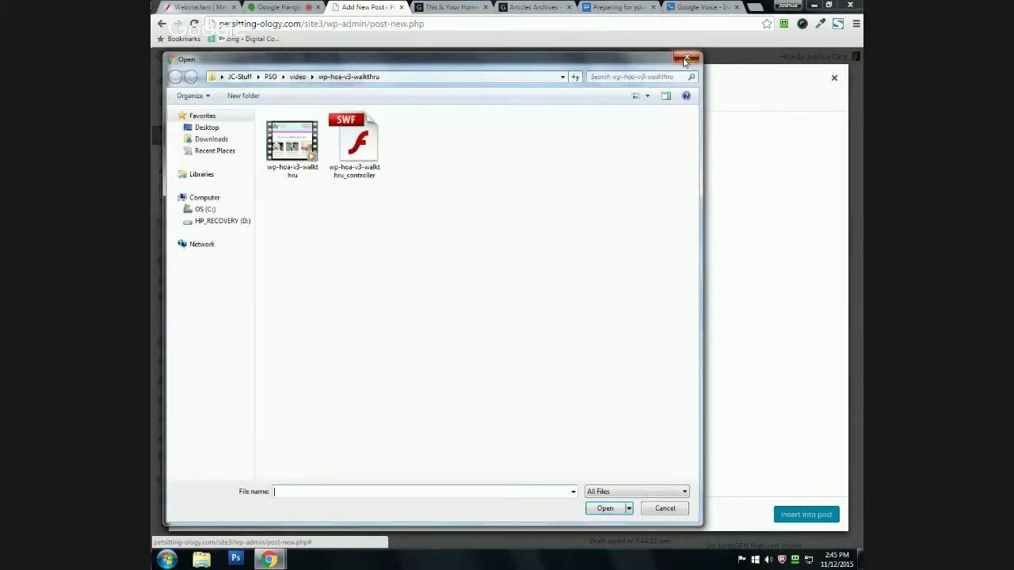
{"action": "left_click", "coordinate": [686, 59]}
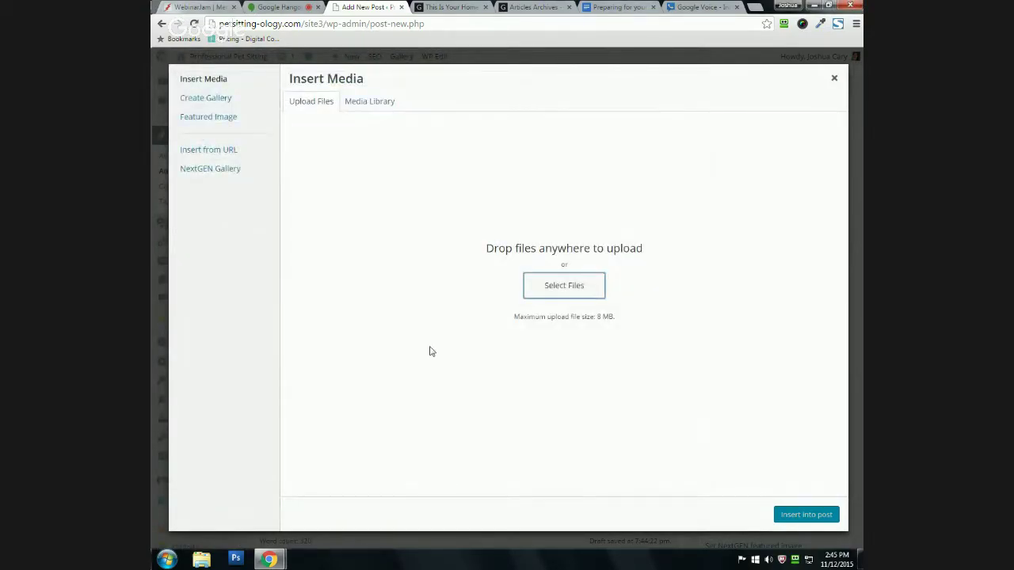
Step: Switch the Insert Media dialog back to the Media Library tab
{"action": "left_click", "coordinate": [373, 101]}
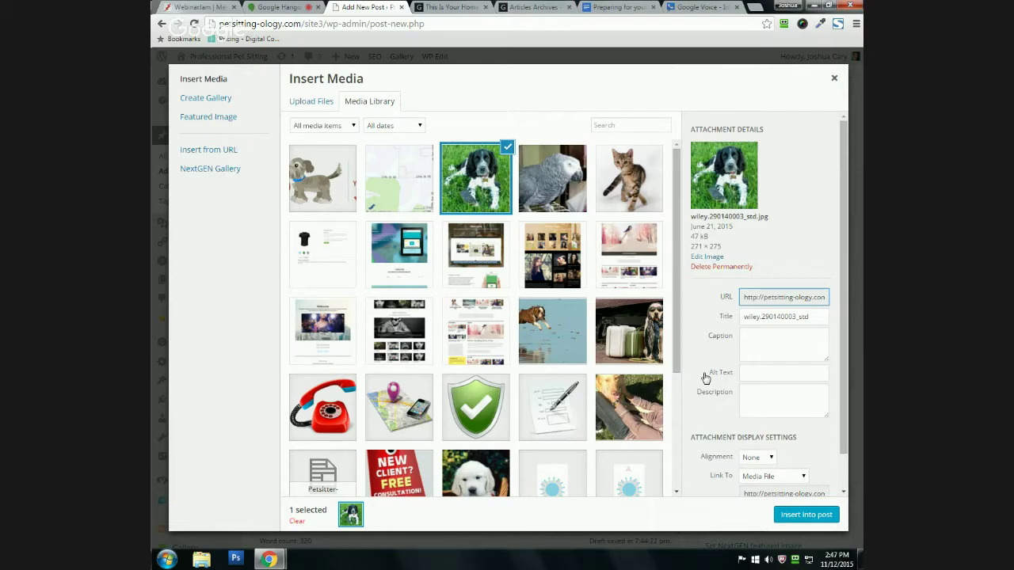
Step: Insert the spaniel photo with alt text 'Dog' and move the Understand Cats paragraph below it
{"action": "scroll", "coordinate": [709, 377], "scroll_direction": "down", "scroll_amount": 1}
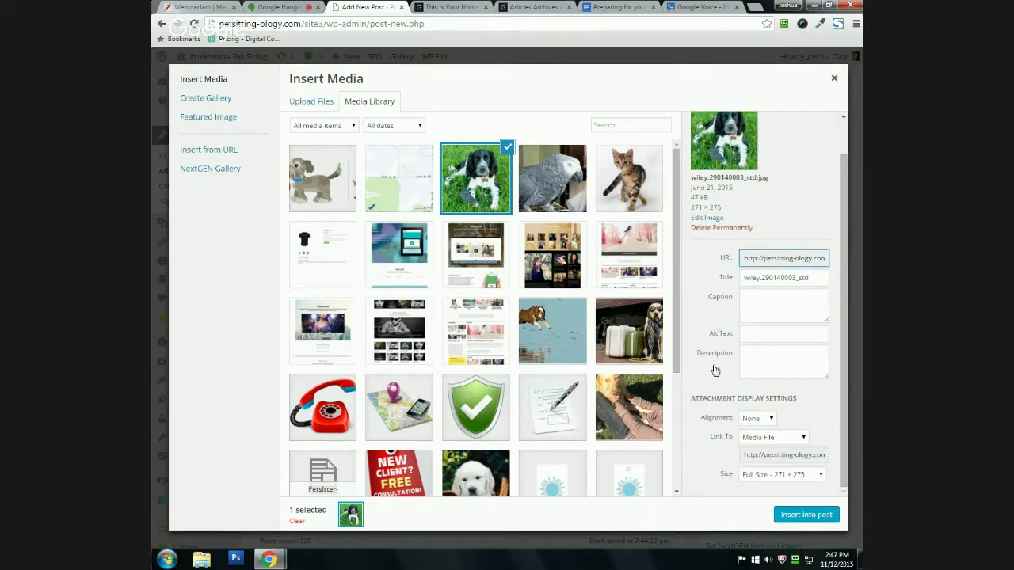
{"action": "left_click", "coordinate": [764, 334]}
{"action": "type", "text": "Dog"}
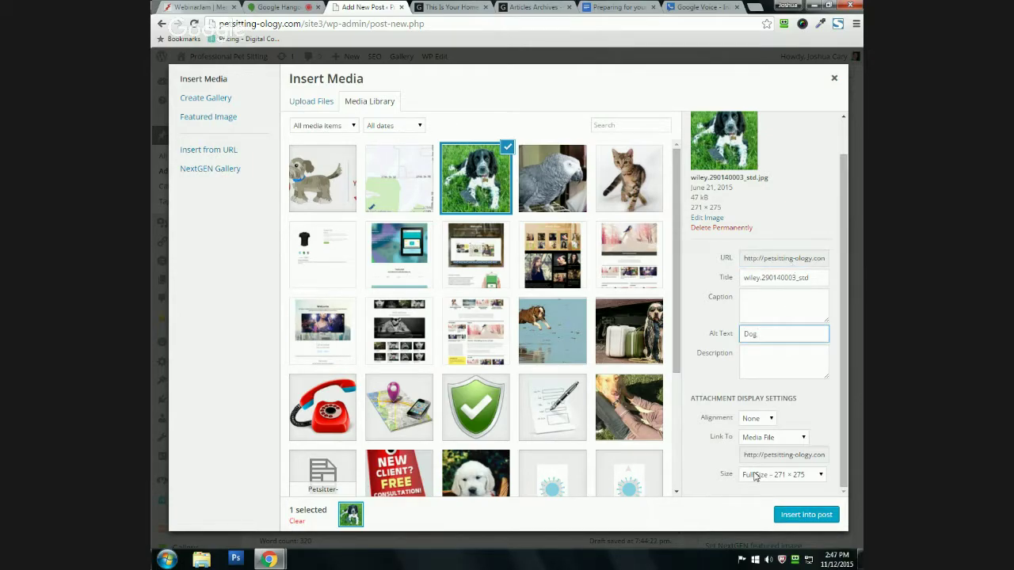
{"action": "left_click", "coordinate": [794, 516]}
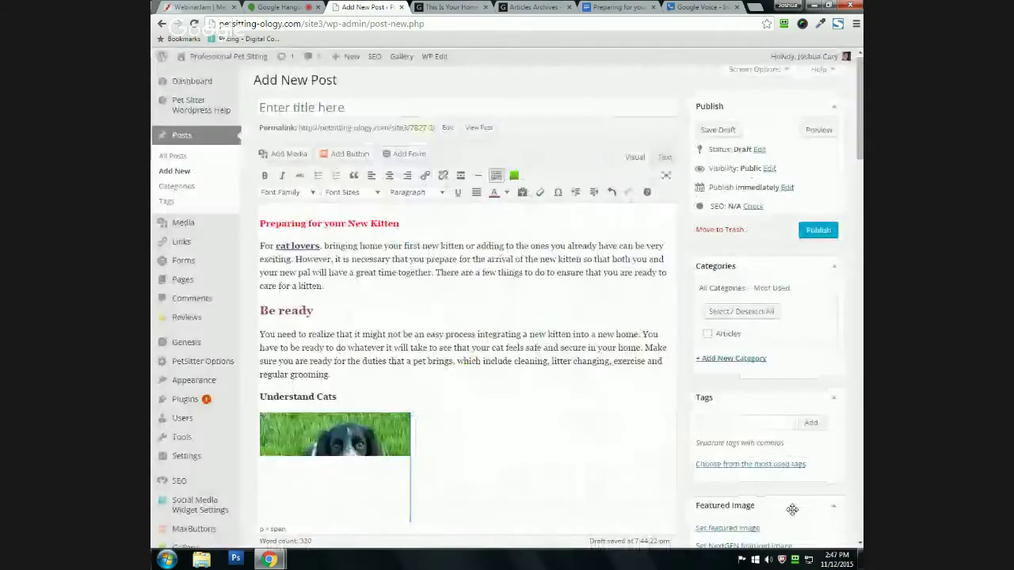
{"action": "scroll", "coordinate": [465, 239], "scroll_direction": "down", "scroll_amount": 3}
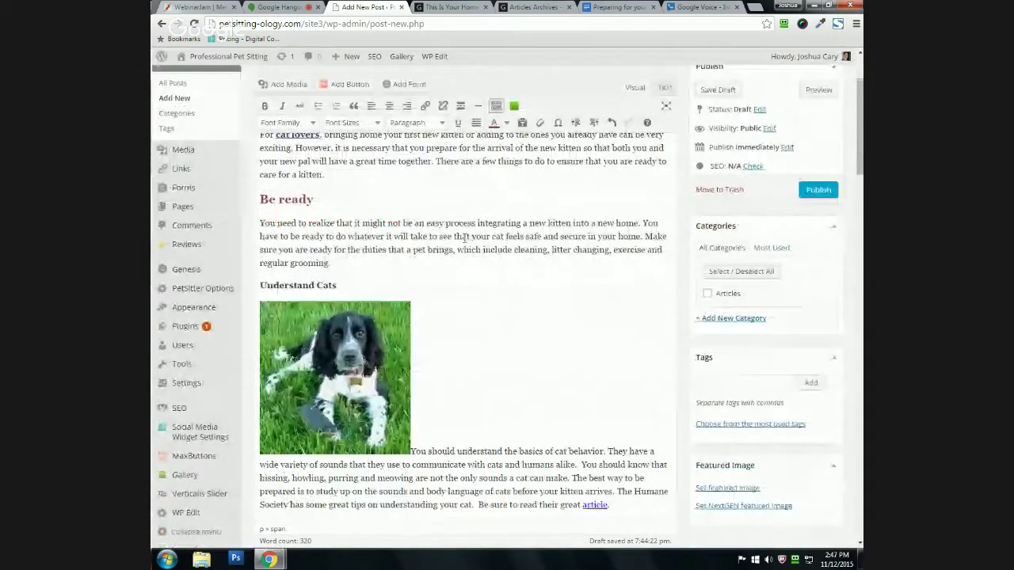
{"action": "scroll", "coordinate": [464, 239], "scroll_direction": "down", "scroll_amount": 3}
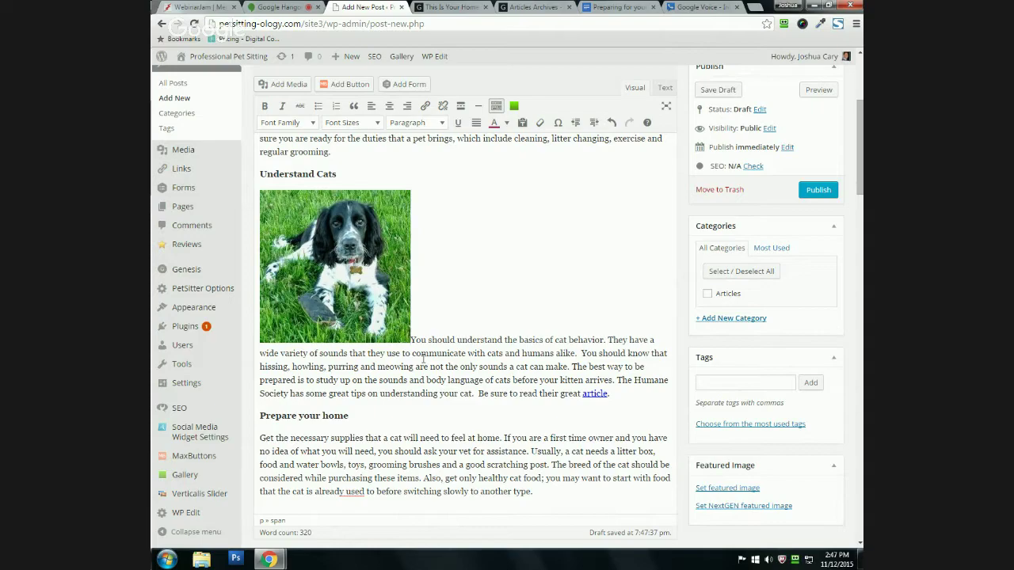
{"action": "key", "text": "Return"}
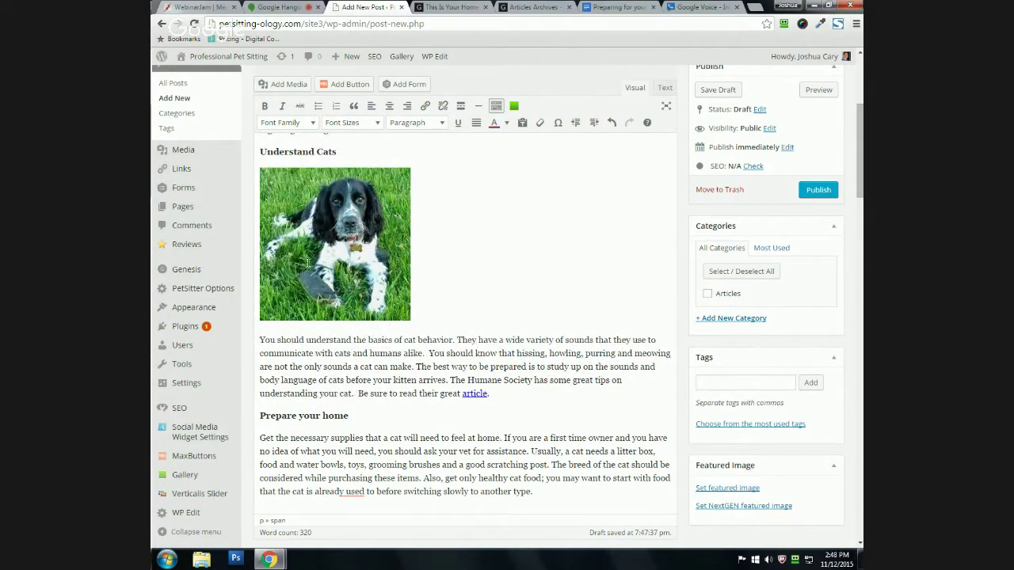
Step: Format the Understand Cats line as Heading 2
{"action": "scroll", "coordinate": [338, 276], "scroll_direction": "up", "scroll_amount": 1}
{"action": "scroll", "coordinate": [337, 275], "scroll_direction": "up", "scroll_amount": 2}
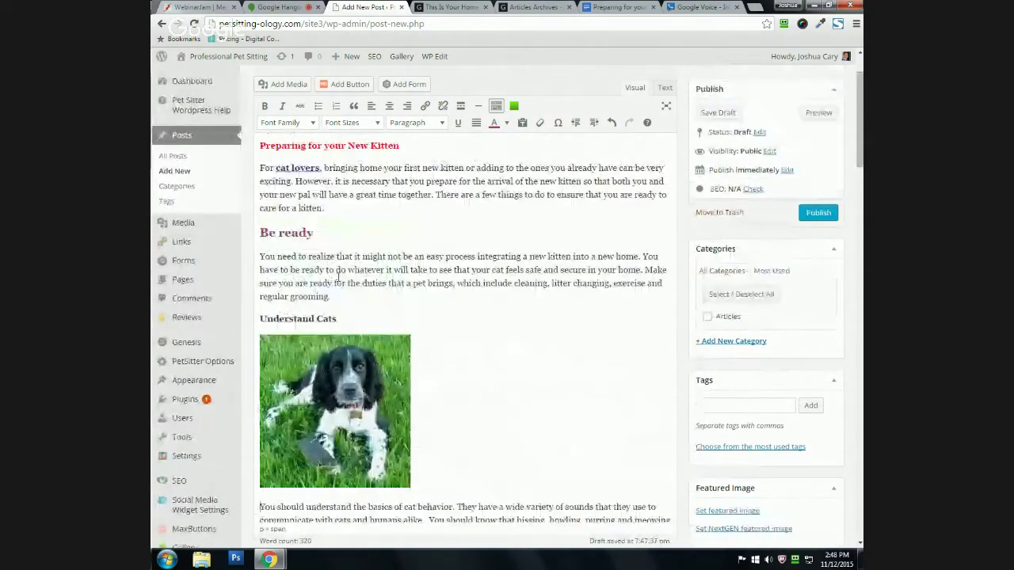
{"action": "left_click_drag", "start_coordinate": [260, 318], "coordinate": [385, 318]}
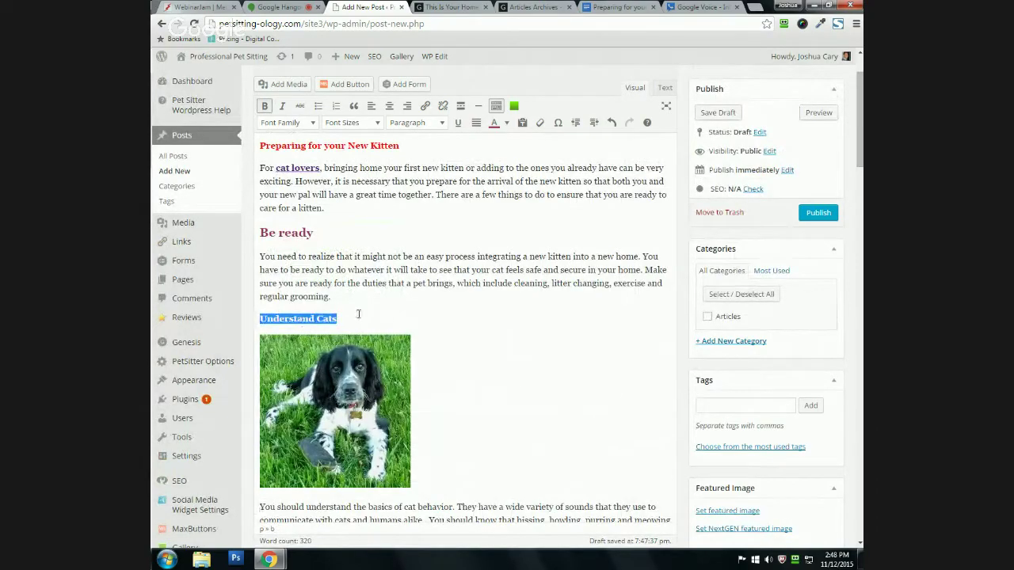
{"action": "left_click", "coordinate": [413, 122]}
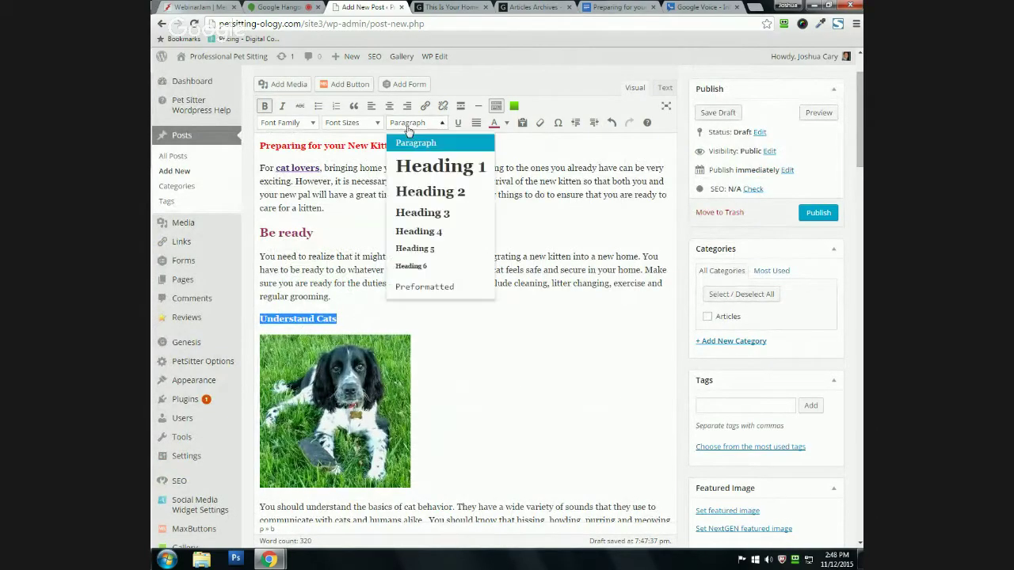
{"action": "left_click", "coordinate": [412, 214]}
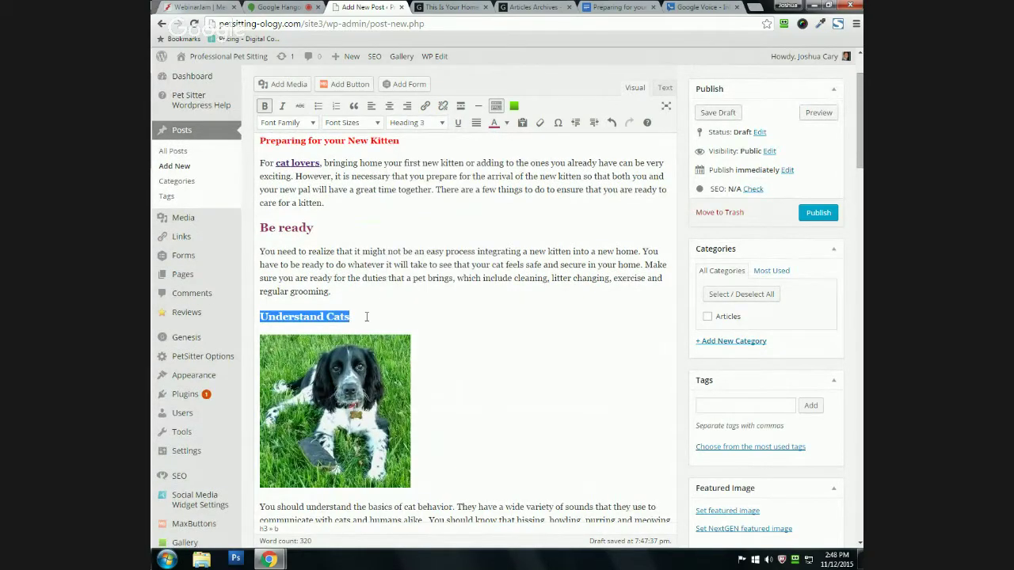
{"action": "left_click", "coordinate": [414, 123]}
{"action": "left_click", "coordinate": [400, 192]}
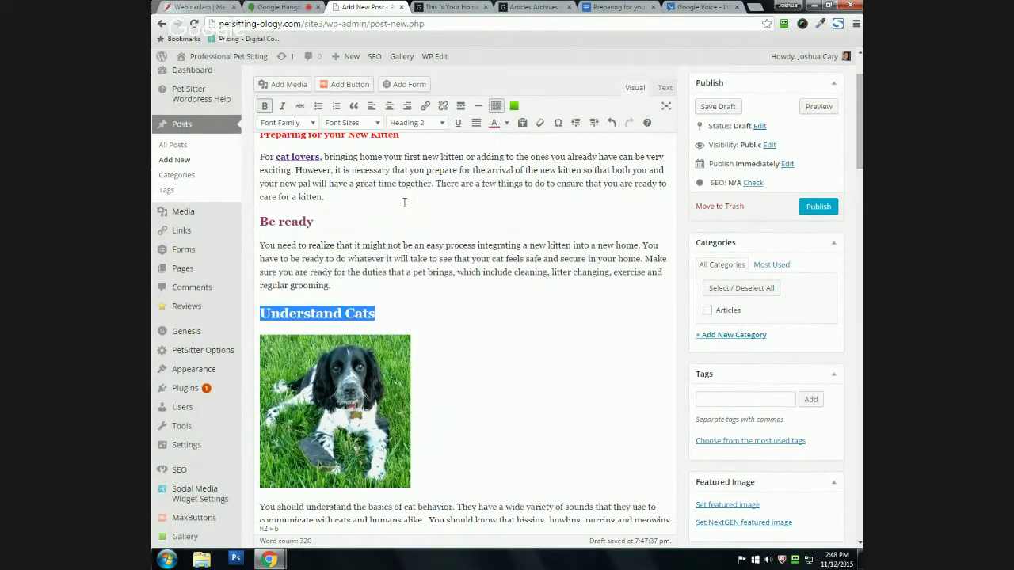
Step: Center-align the Understand Cats heading
{"action": "left_click", "coordinate": [396, 314]}
{"action": "left_click_drag", "start_coordinate": [256, 315], "coordinate": [402, 309]}
{"action": "left_click", "coordinate": [388, 108]}
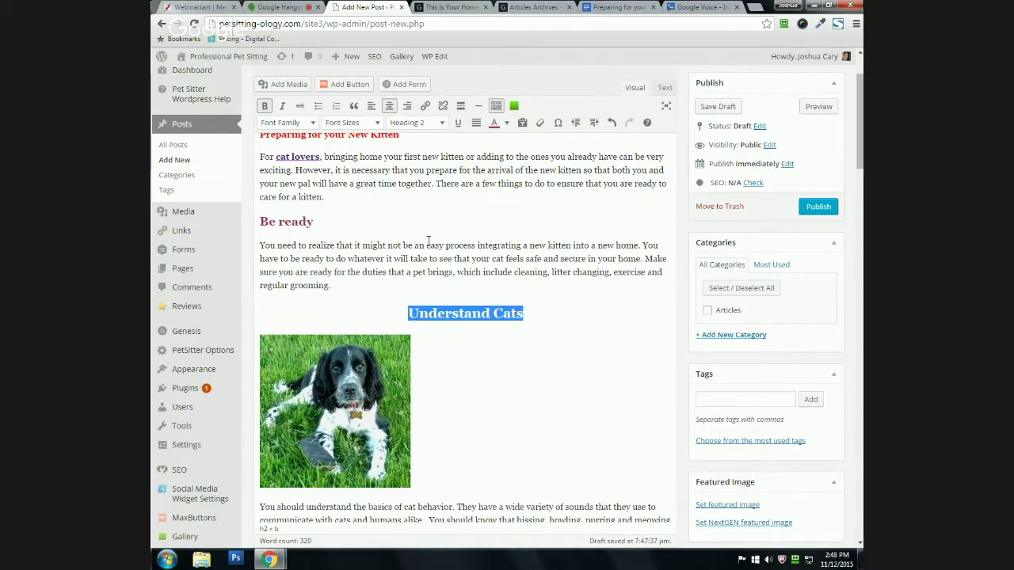
{"action": "left_click", "coordinate": [520, 308]}
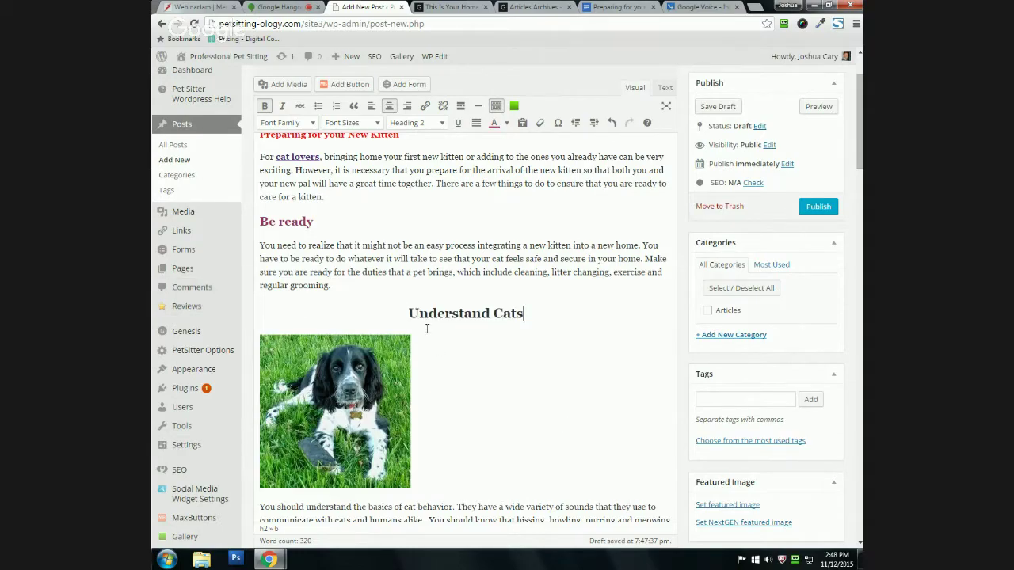
Step: Center-align the spaniel photo under the heading, leaving its image details unchanged
{"action": "scroll", "coordinate": [407, 314], "scroll_direction": "down", "scroll_amount": 1}
{"action": "left_click", "coordinate": [281, 395]}
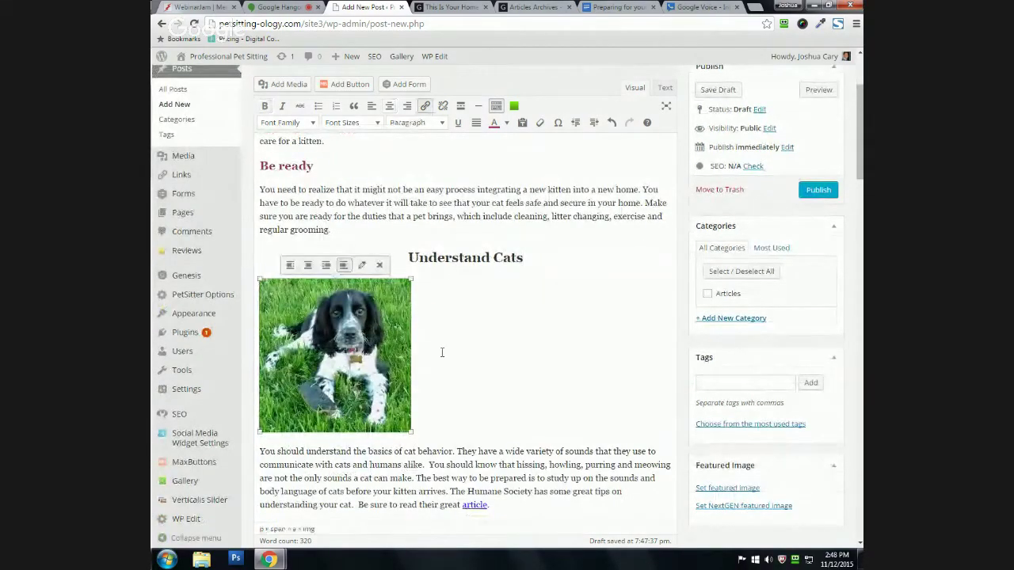
{"action": "left_click", "coordinate": [456, 358]}
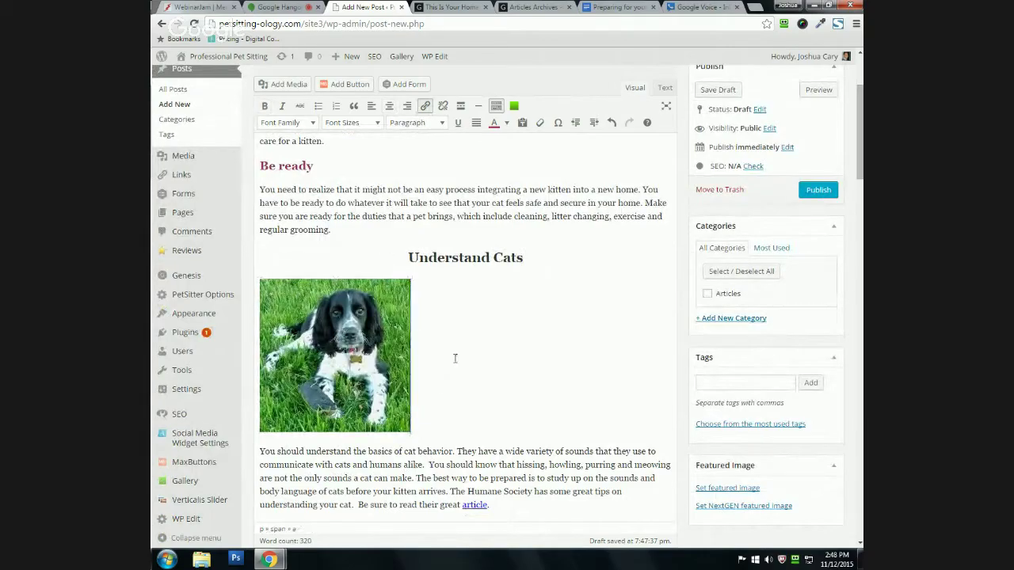
{"action": "left_click", "coordinate": [339, 348]}
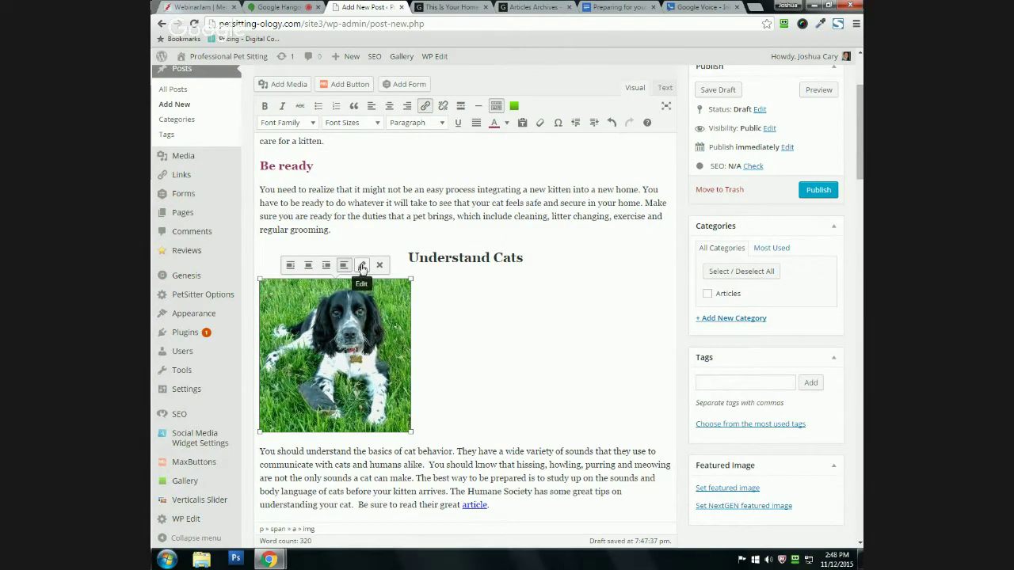
{"action": "left_click", "coordinate": [362, 267]}
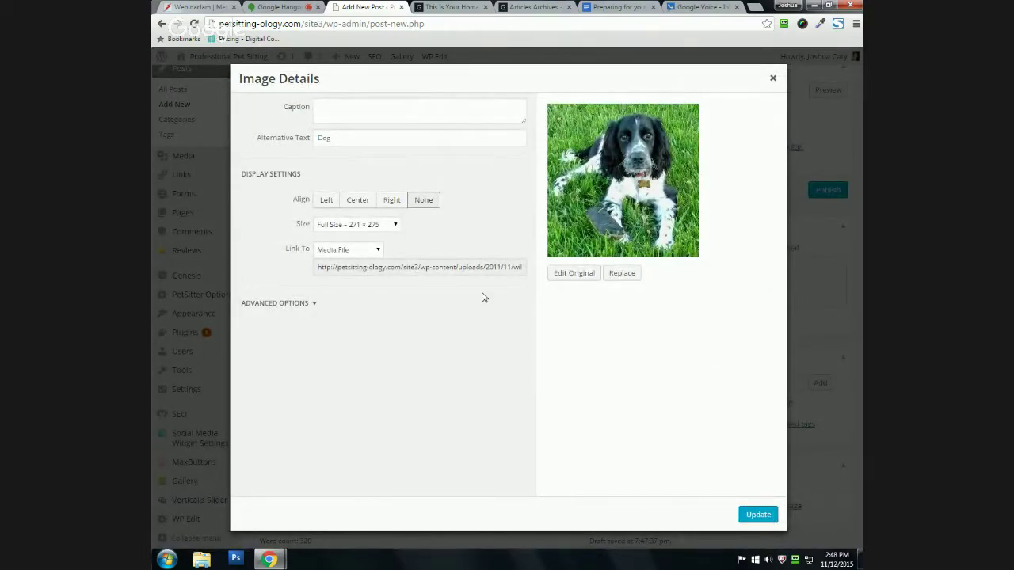
{"action": "left_click", "coordinate": [773, 78]}
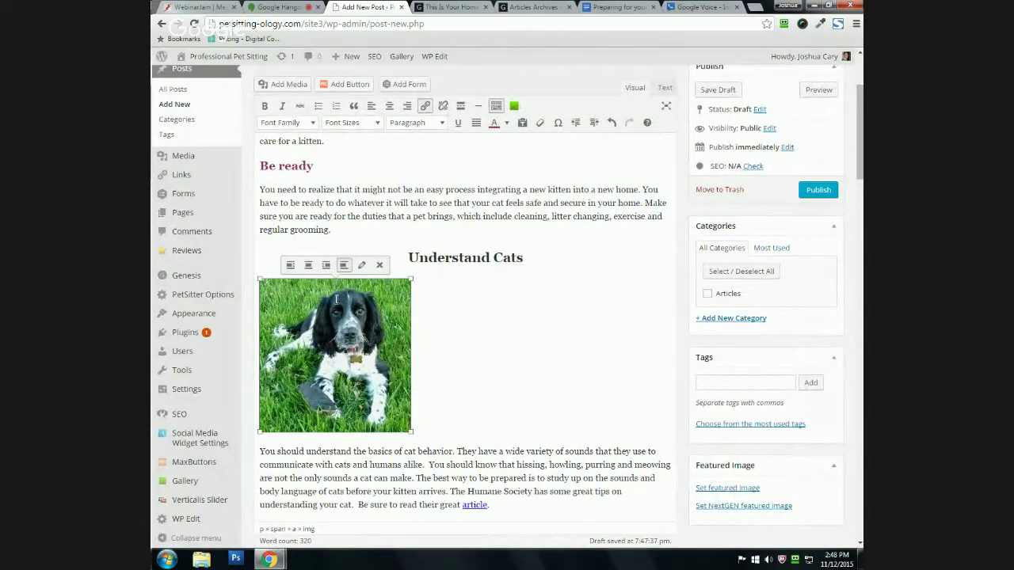
{"action": "left_click", "coordinate": [308, 266]}
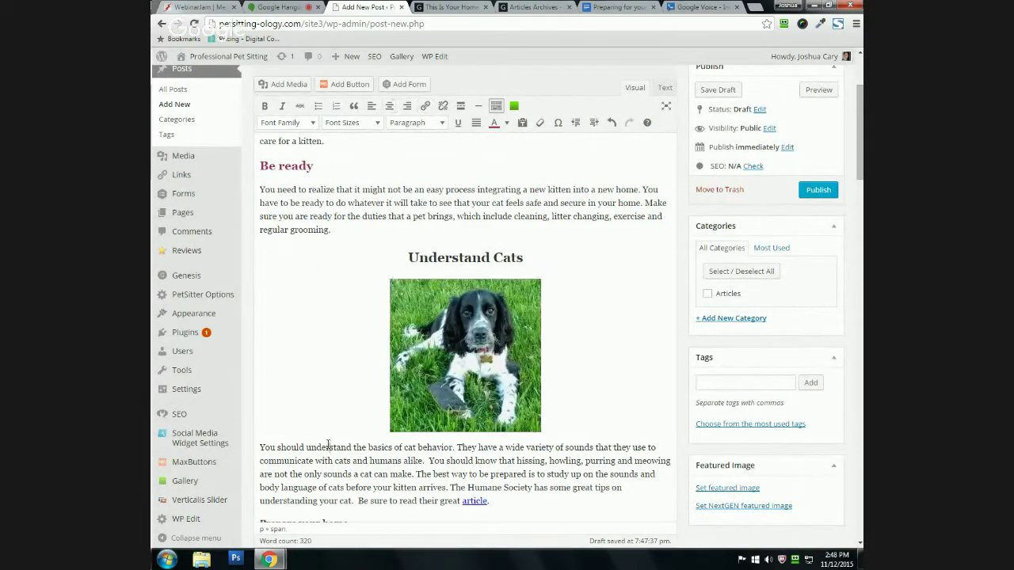
Step: Float the dog photo left so the paragraph text wraps on its right
{"action": "scroll", "coordinate": [355, 430], "scroll_direction": "down", "scroll_amount": 1}
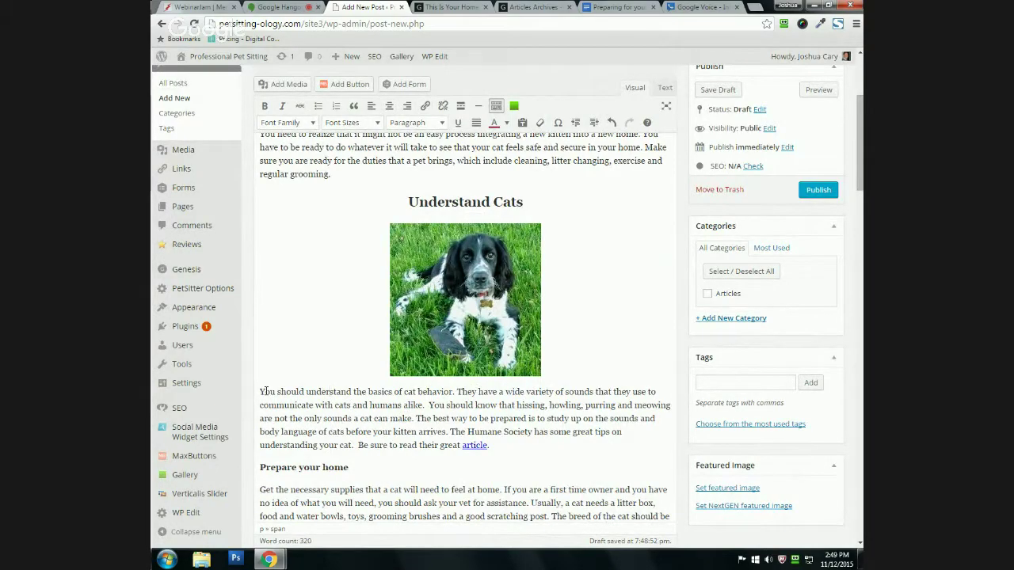
{"action": "left_click", "coordinate": [465, 337]}
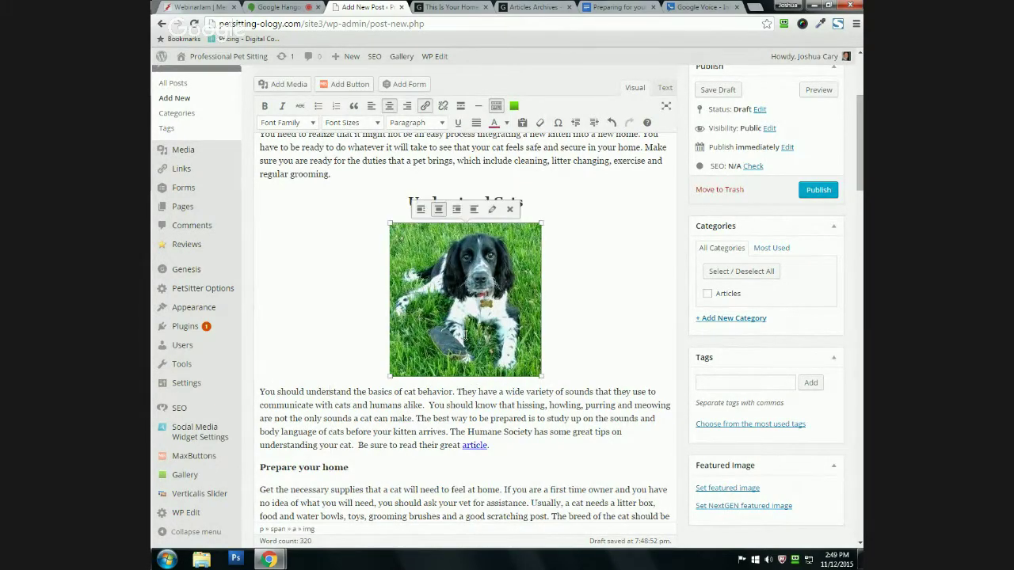
{"action": "left_click", "coordinate": [420, 209]}
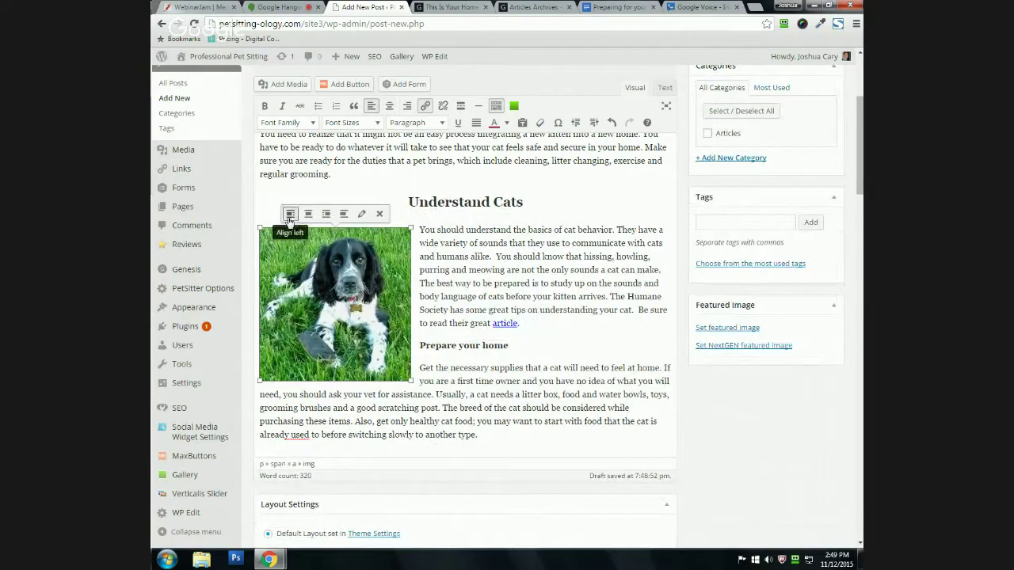
{"action": "left_click", "coordinate": [479, 407]}
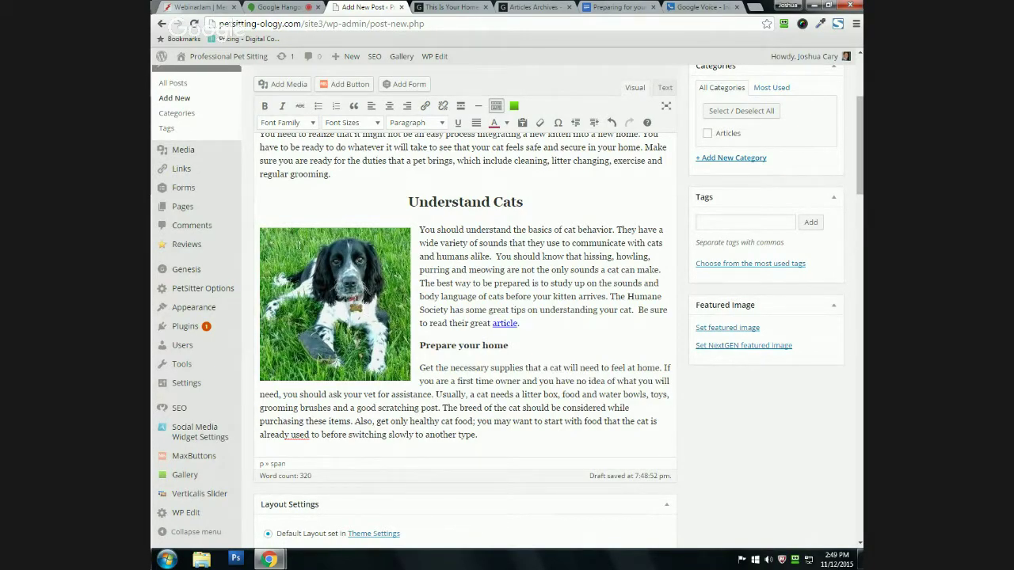
Step: Try right alignment on the dog photo, return it to left, and hide the second toolbar row
{"action": "left_click", "coordinate": [347, 289]}
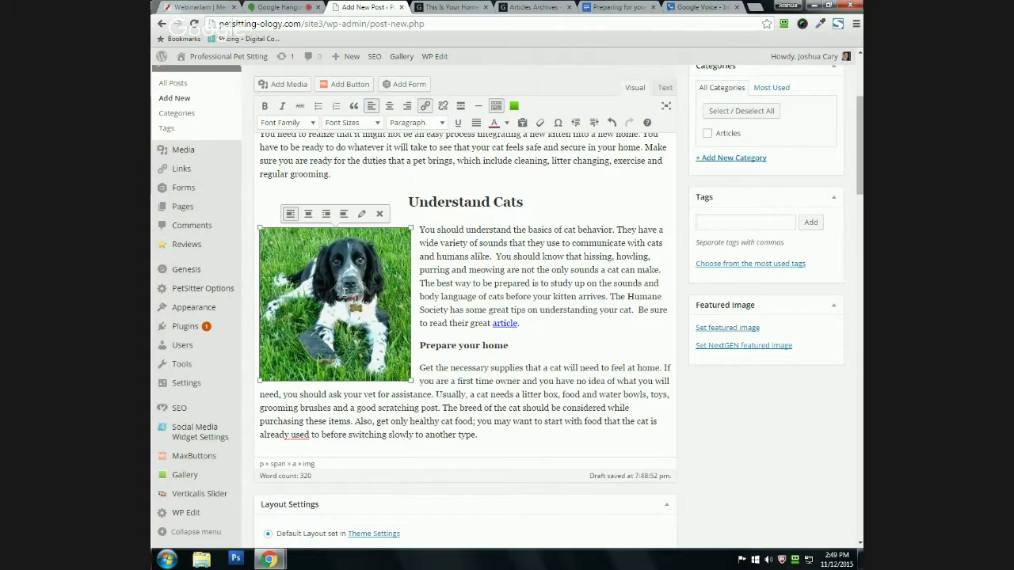
{"action": "left_click", "coordinate": [324, 214]}
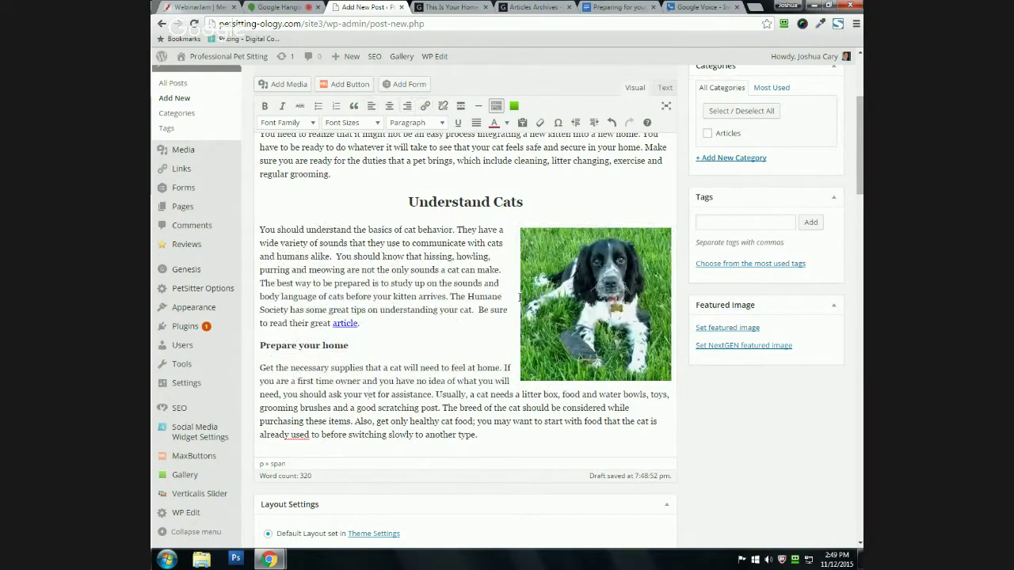
{"action": "scroll", "coordinate": [553, 297], "scroll_direction": "down", "scroll_amount": 1}
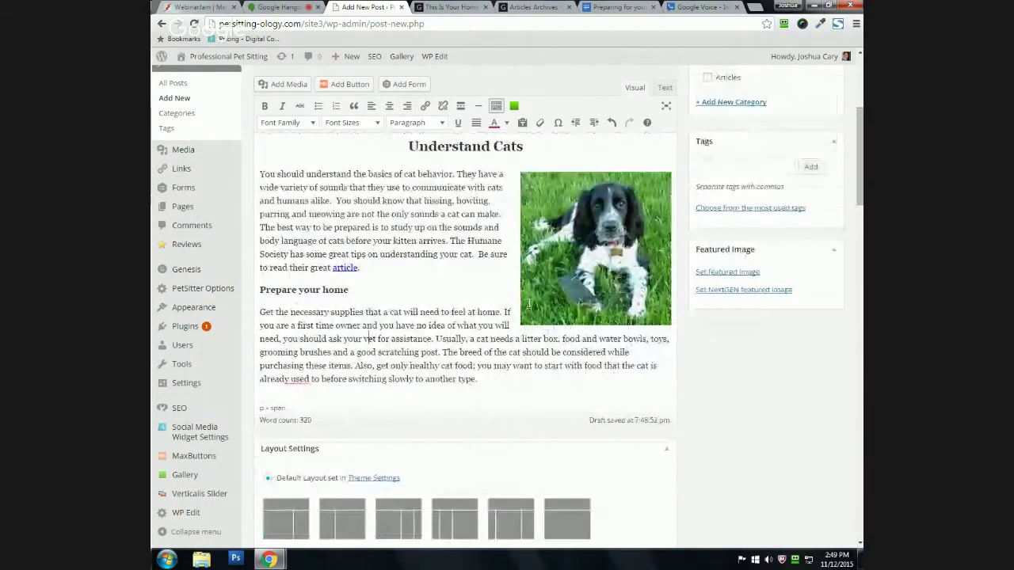
{"action": "scroll", "coordinate": [529, 304], "scroll_direction": "up", "scroll_amount": 1}
{"action": "left_click", "coordinate": [593, 364]}
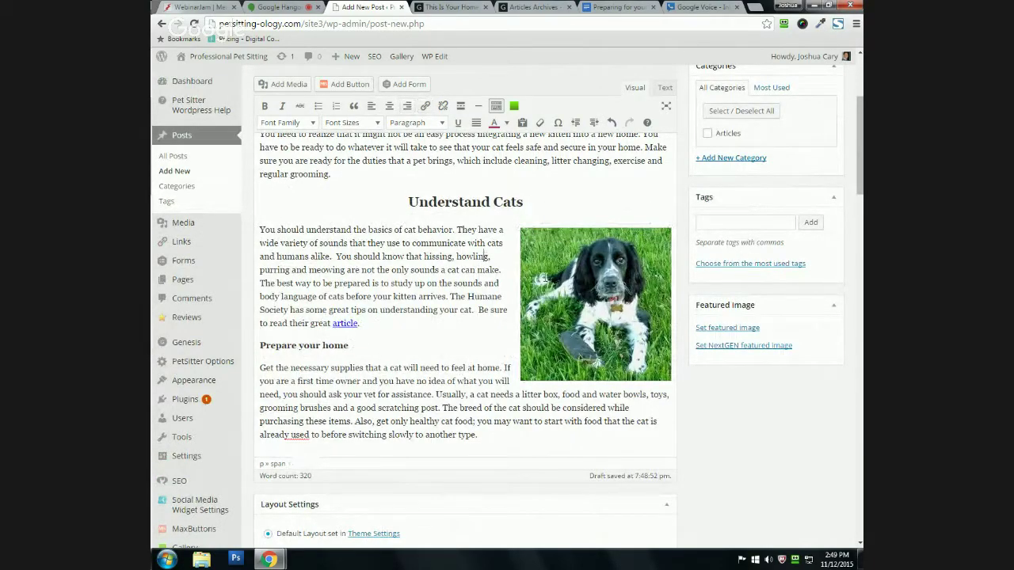
{"action": "left_click", "coordinate": [374, 106]}
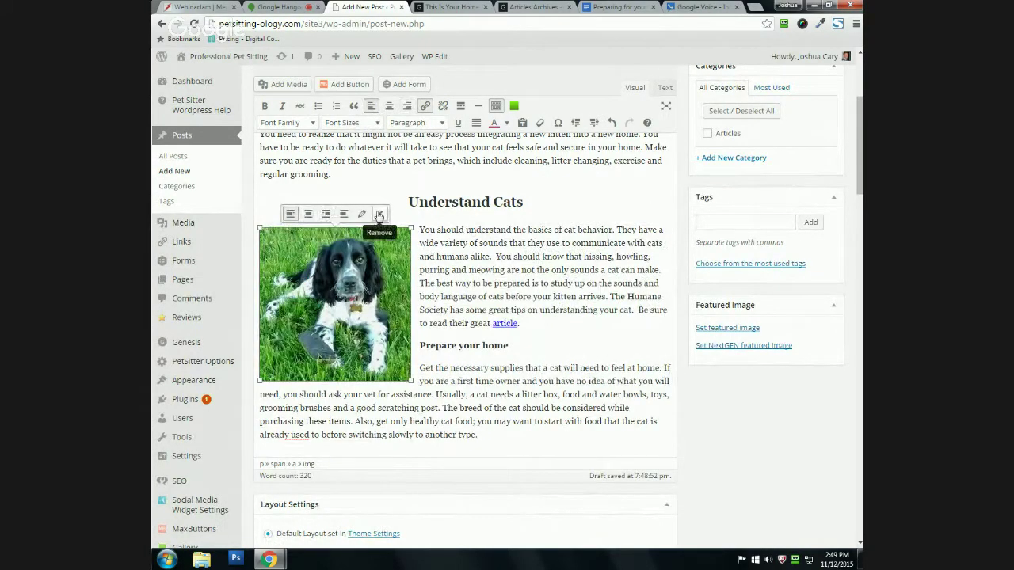
{"action": "left_click", "coordinate": [467, 270]}
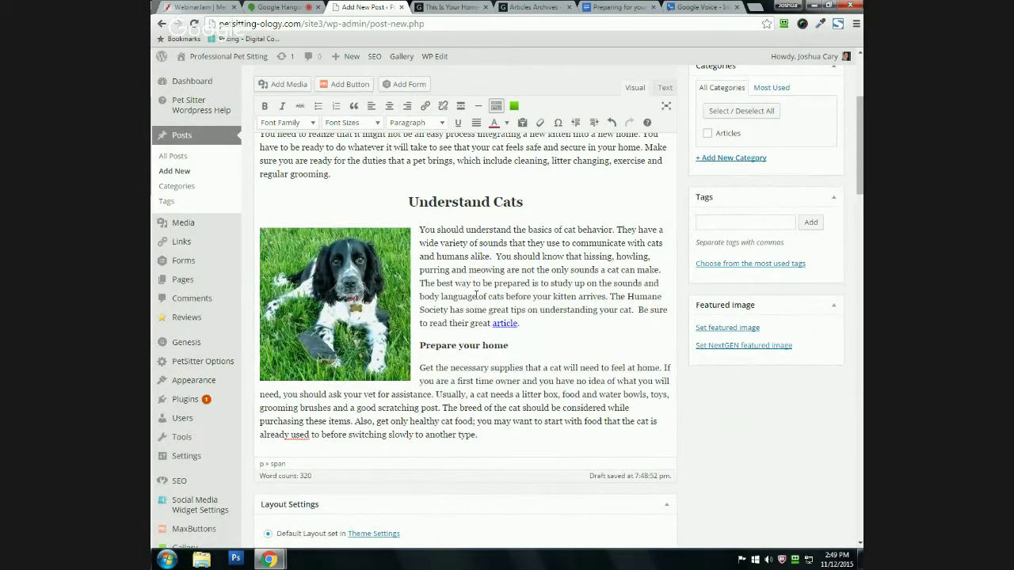
{"action": "scroll", "coordinate": [404, 361], "scroll_direction": "down", "scroll_amount": 1}
{"action": "left_click", "coordinate": [494, 107]}
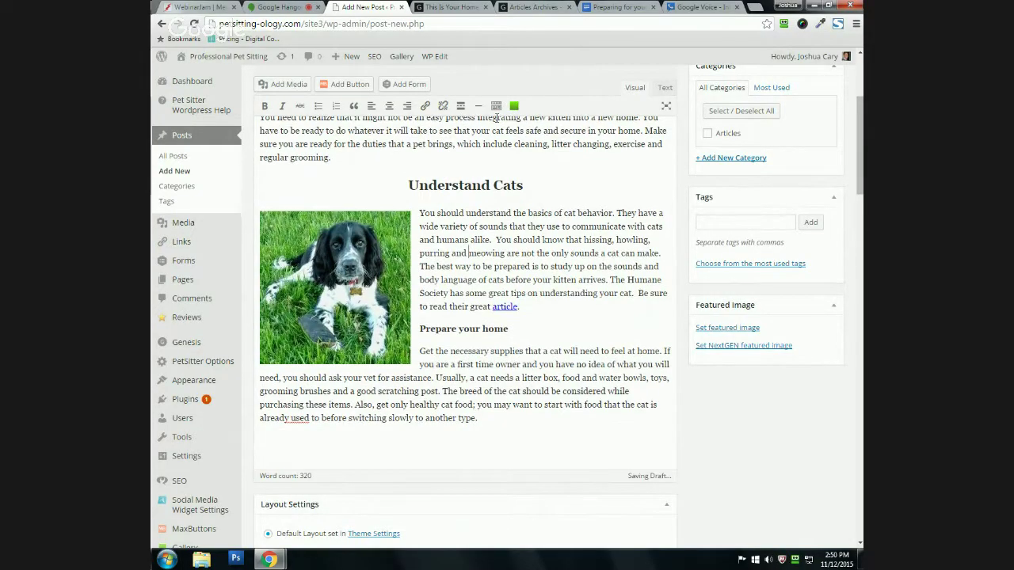
{"action": "left_click", "coordinate": [494, 107]}
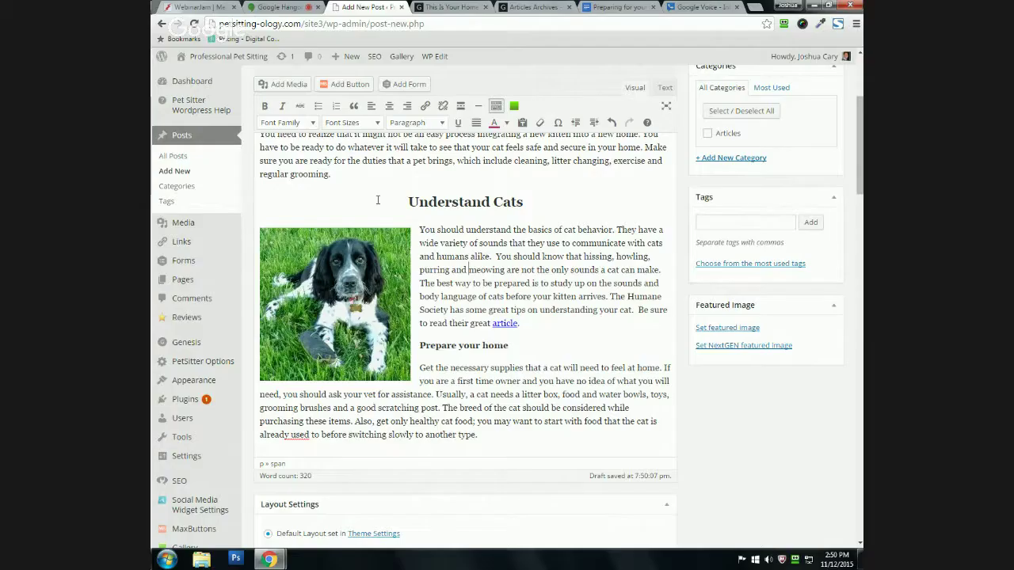
{"action": "scroll", "coordinate": [378, 200], "scroll_direction": "down", "scroll_amount": 1}
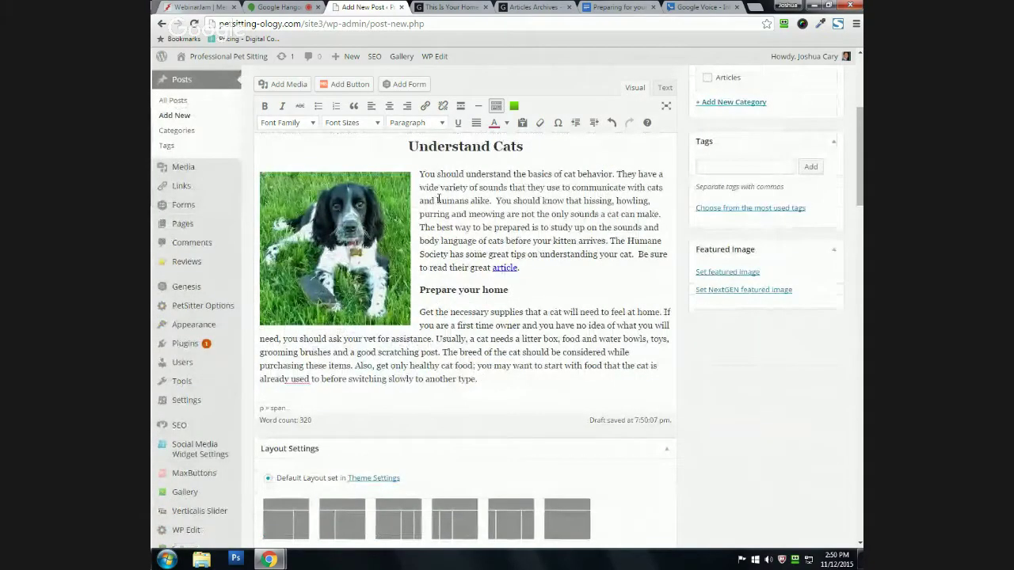
{"action": "scroll", "coordinate": [438, 198], "scroll_direction": "down", "scroll_amount": 4}
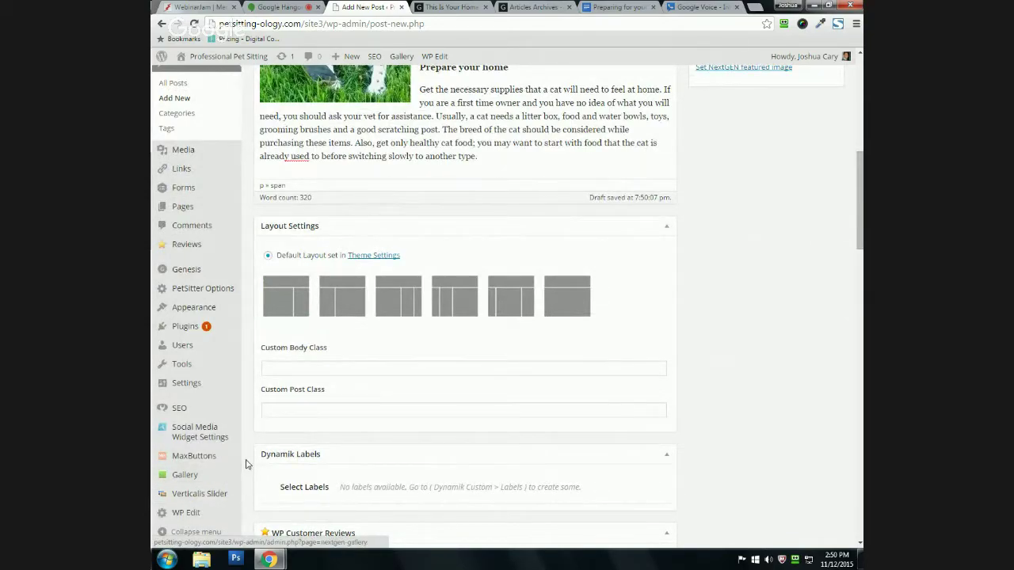
{"action": "scroll", "coordinate": [249, 465], "scroll_direction": "up", "scroll_amount": 6}
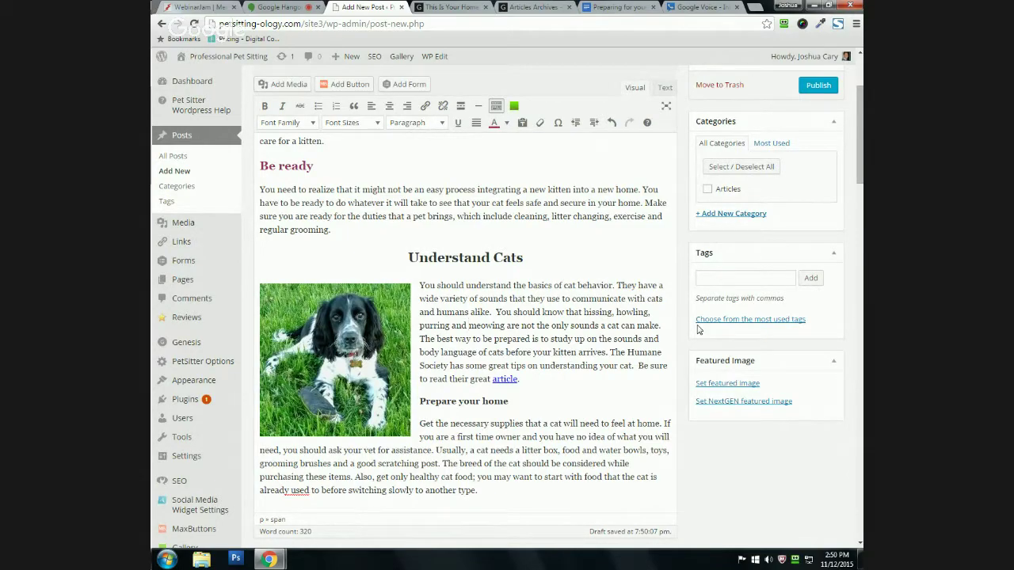
{"action": "right_click", "coordinate": [698, 329]}
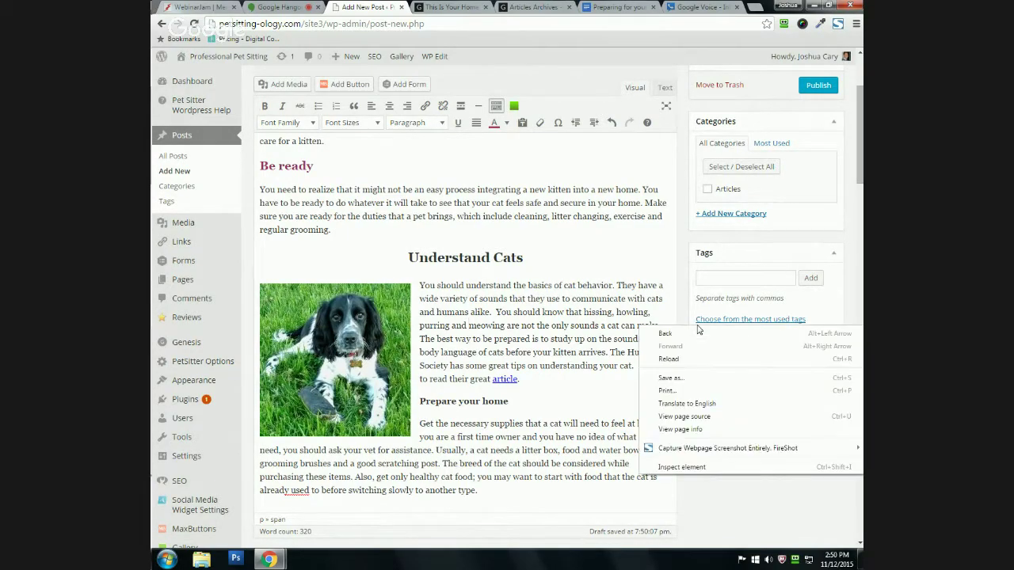
{"action": "left_click", "coordinate": [618, 274]}
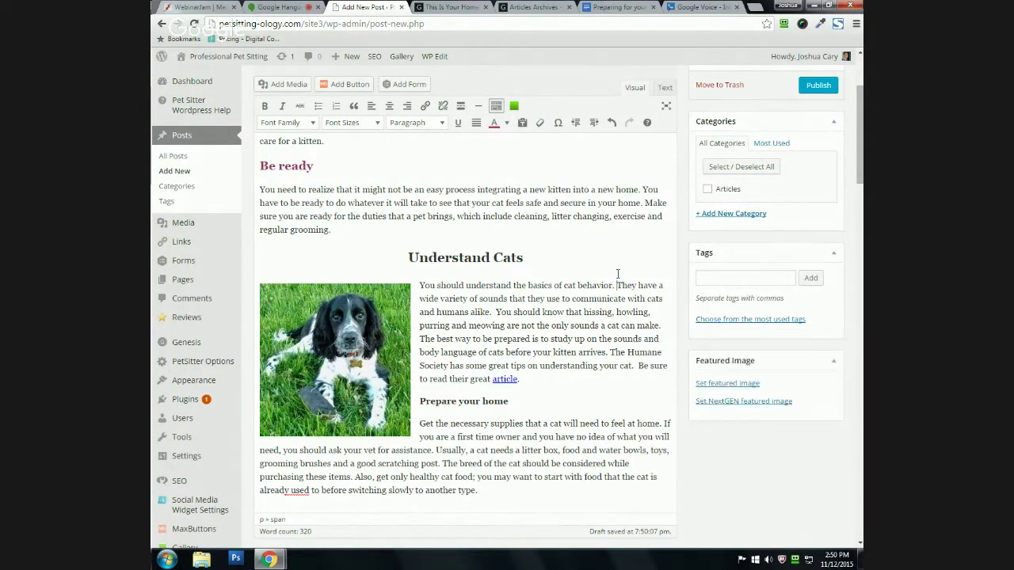
{"action": "scroll", "coordinate": [365, 236], "scroll_direction": "up", "scroll_amount": 3}
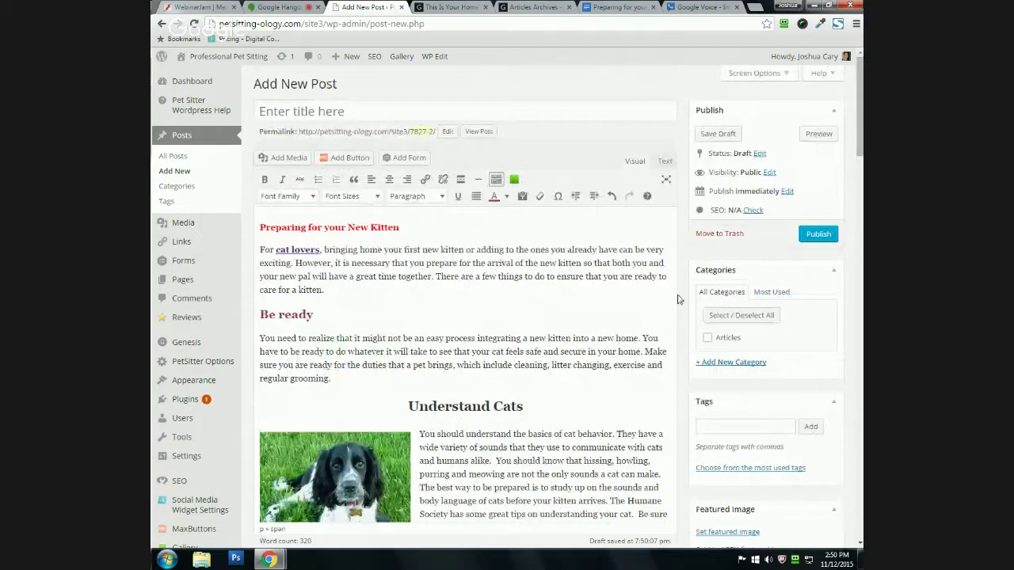
{"action": "scroll", "coordinate": [356, 166], "scroll_direction": "down", "scroll_amount": 1}
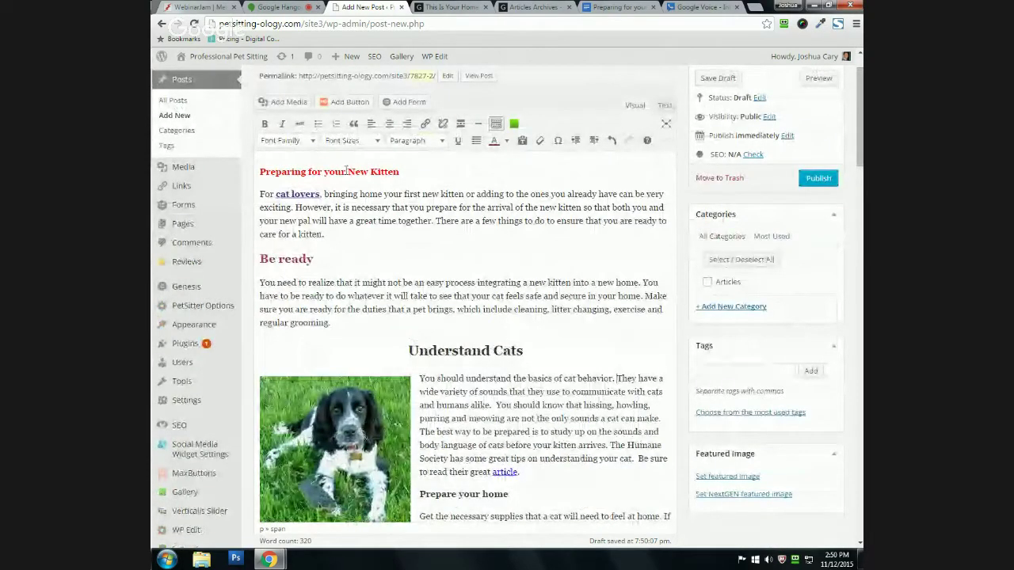
{"action": "scroll", "coordinate": [438, 331], "scroll_direction": "down", "scroll_amount": 1}
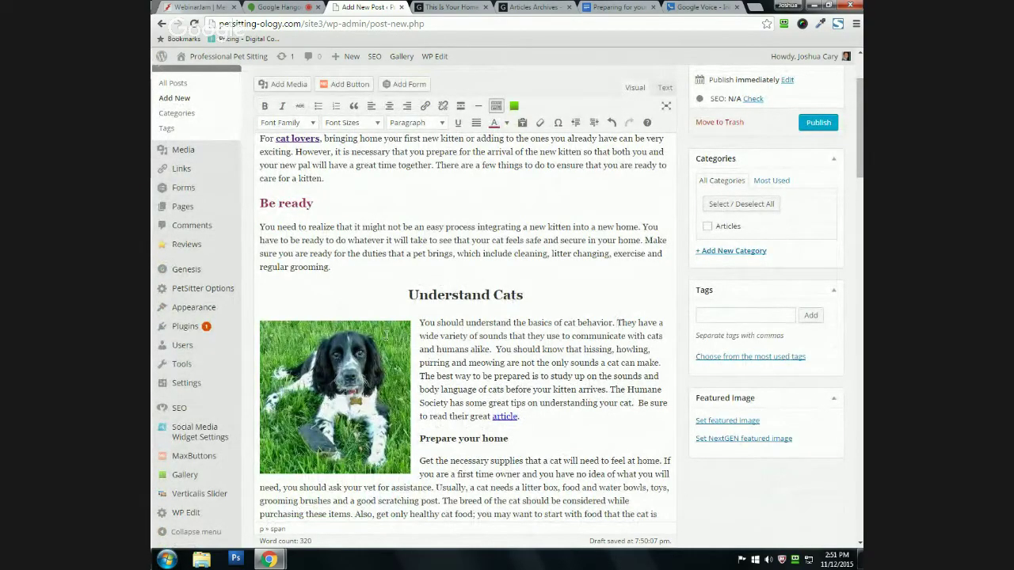
{"action": "scroll", "coordinate": [402, 297], "scroll_direction": "up", "scroll_amount": 2}
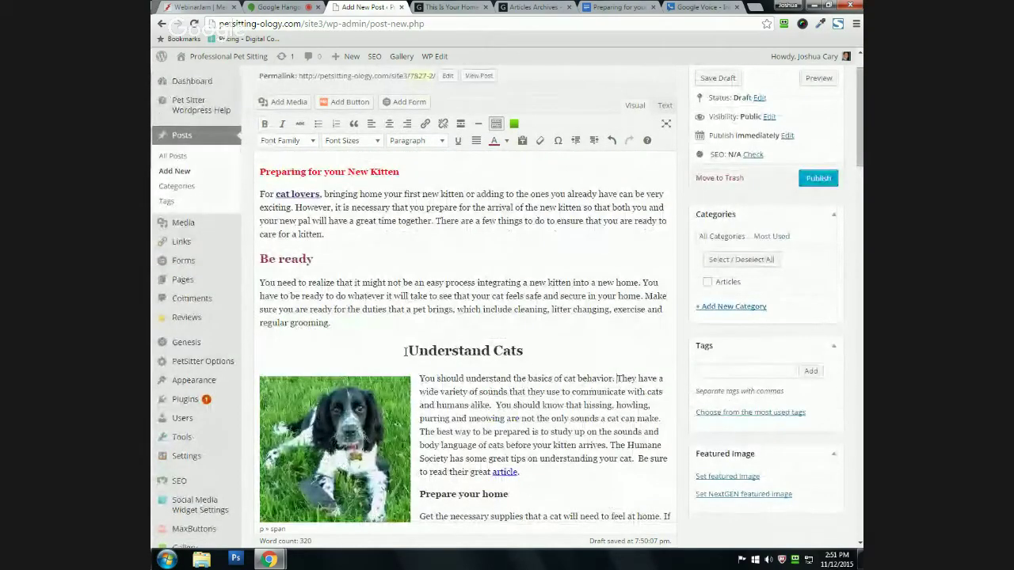
{"action": "scroll", "coordinate": [342, 283], "scroll_direction": "up", "scroll_amount": 1}
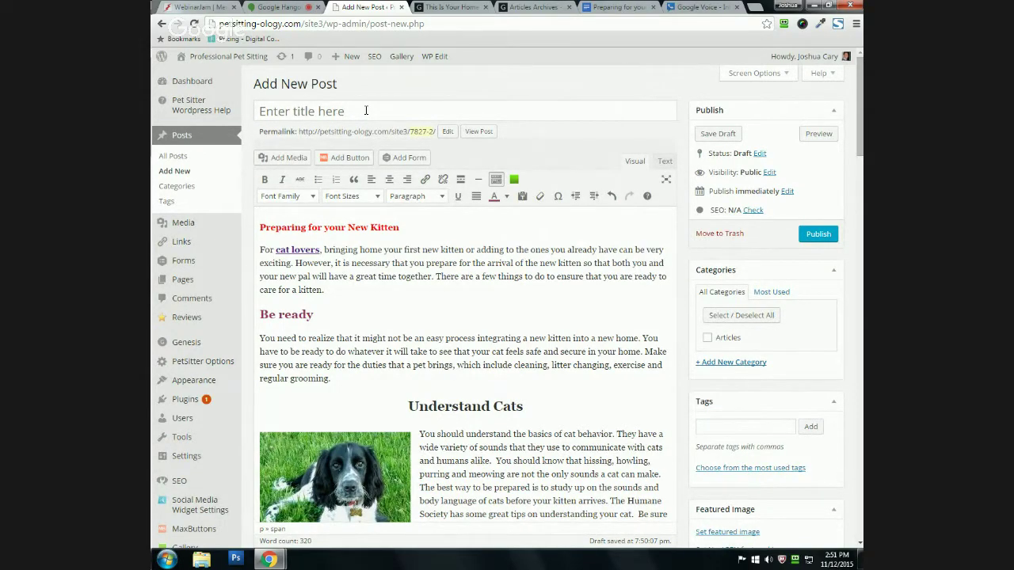
Step: Copy the 'Preparing for your New Kitten' heading into the post title field
{"action": "left_click_drag", "start_coordinate": [258, 227], "coordinate": [434, 227]}
{"action": "key", "text": "ctrl+c"}
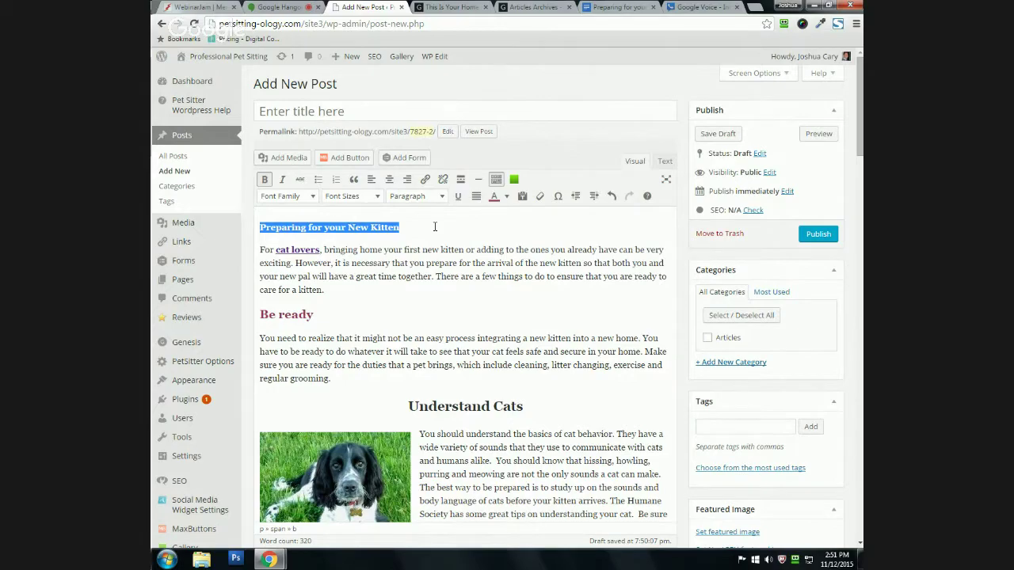
{"action": "left_click", "coordinate": [434, 227]}
{"action": "left_click", "coordinate": [347, 109]}
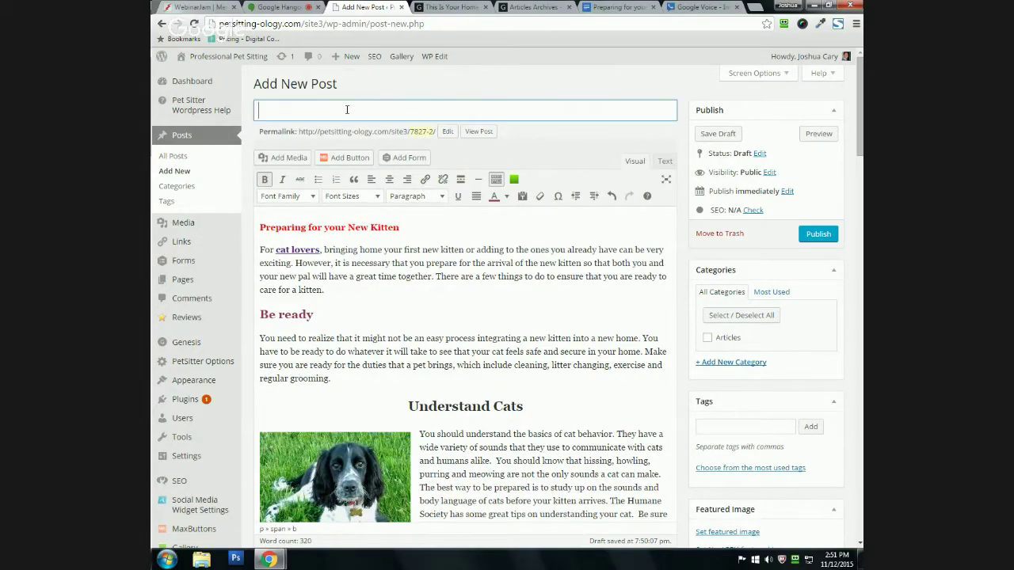
{"action": "key", "text": "ctrl+v"}
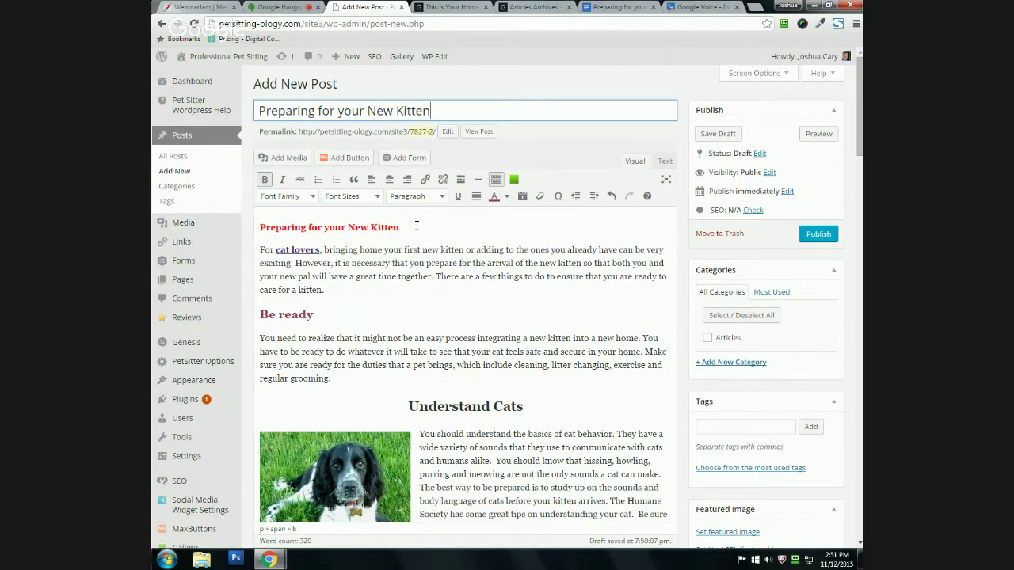
Step: Delete the duplicate heading from the body and save the post as a draft
{"action": "left_click_drag", "start_coordinate": [399, 227], "coordinate": [258, 229]}
{"action": "key", "text": "Delete"}
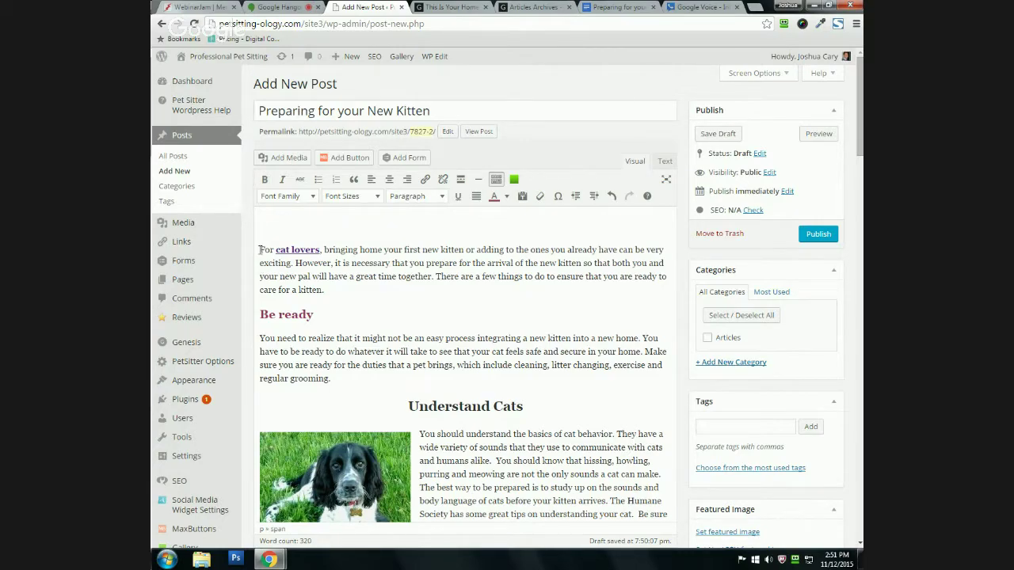
{"action": "key", "text": "Delete"}
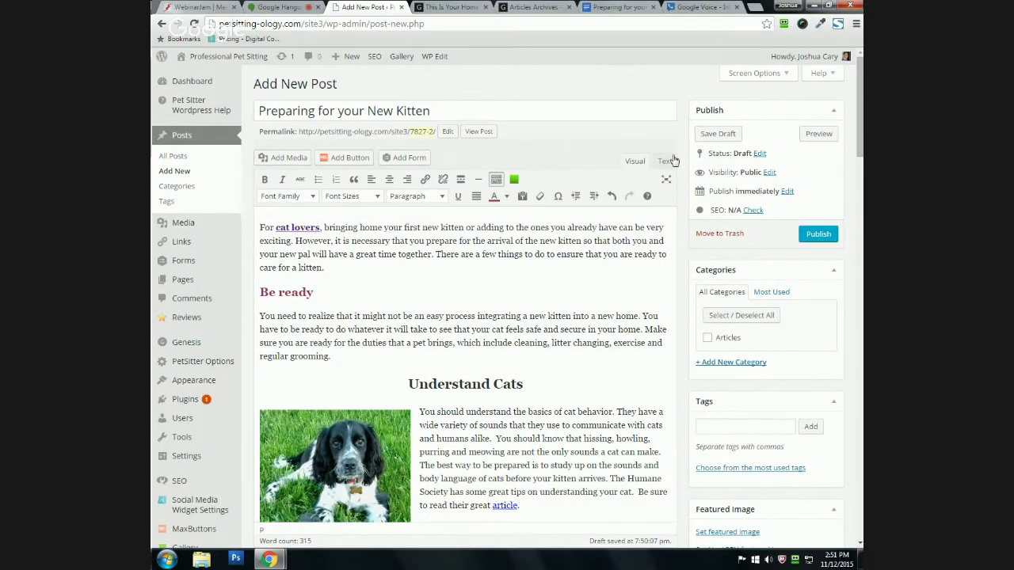
{"action": "left_click", "coordinate": [714, 141]}
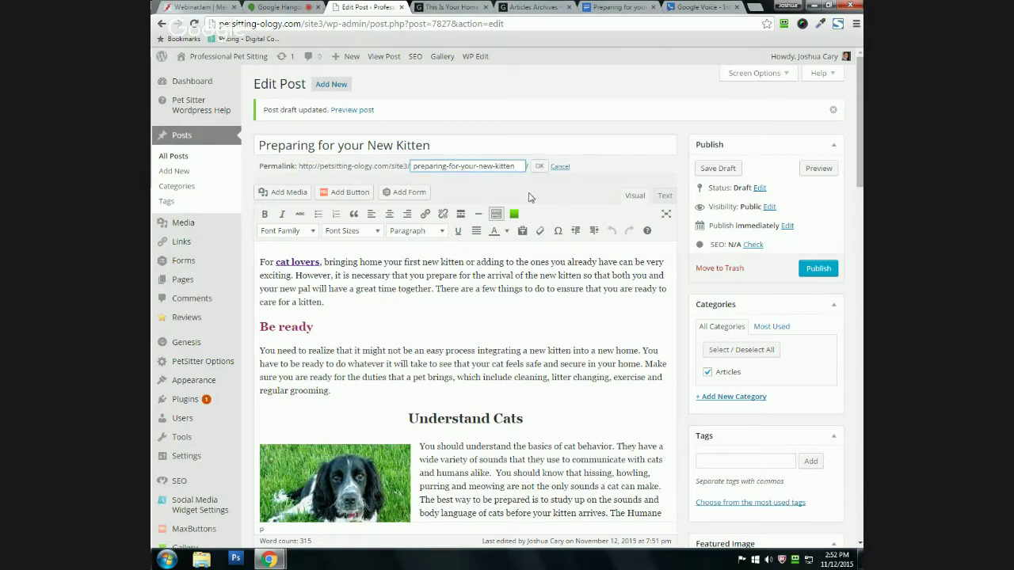
Step: Shorten the permalink slug to your-new-kitten
{"action": "left_click", "coordinate": [525, 165]}
{"action": "left_click_drag", "start_coordinate": [461, 166], "coordinate": [407, 166]}
{"action": "key", "text": "BackSpace"}
{"action": "left_click", "coordinate": [538, 167]}
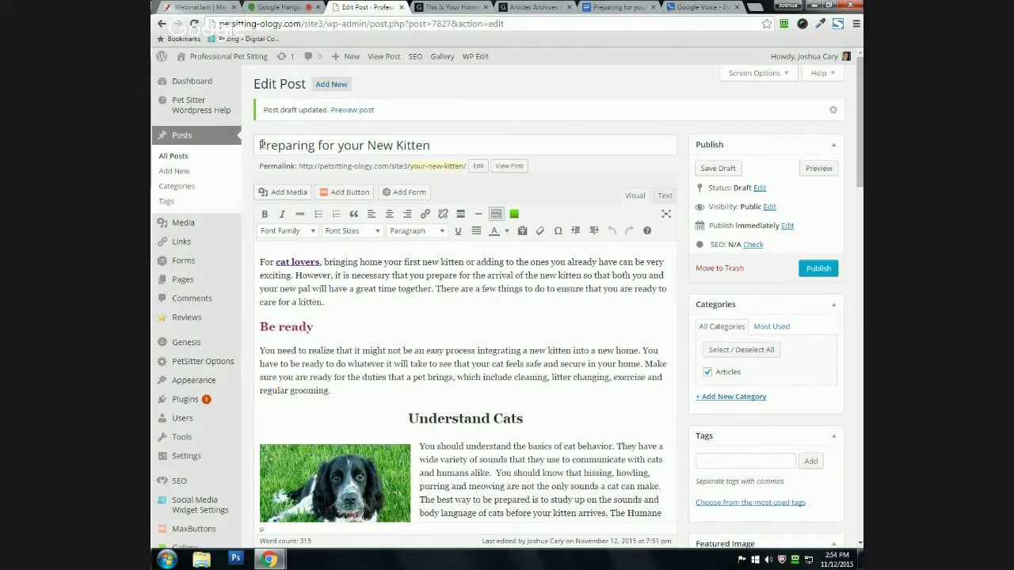
Step: Review the draft and switch to the live Daily Dog Walkers blog tab
{"action": "scroll", "coordinate": [357, 309], "scroll_direction": "down", "scroll_amount": 1}
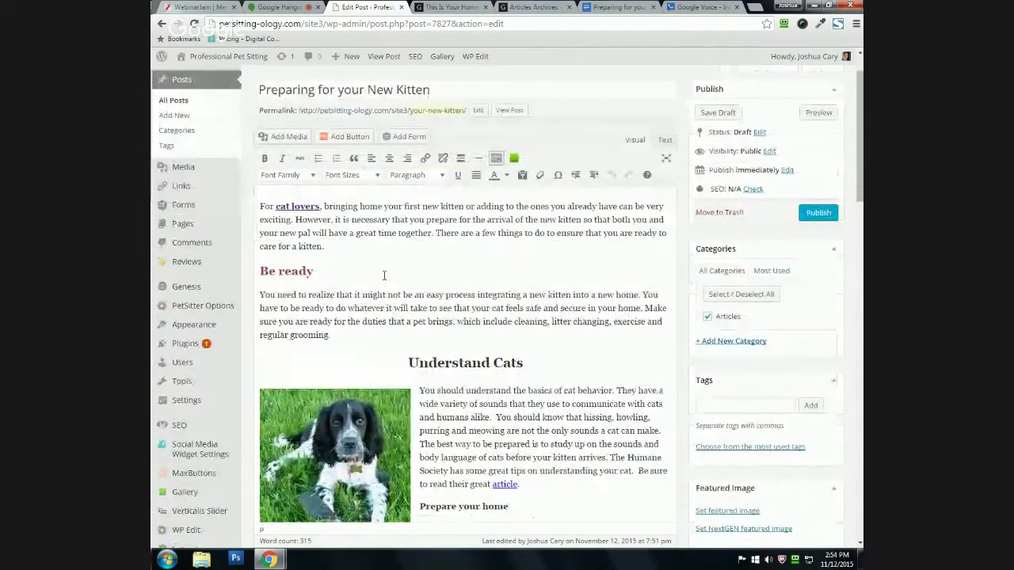
{"action": "scroll", "coordinate": [384, 275], "scroll_direction": "down", "scroll_amount": 2}
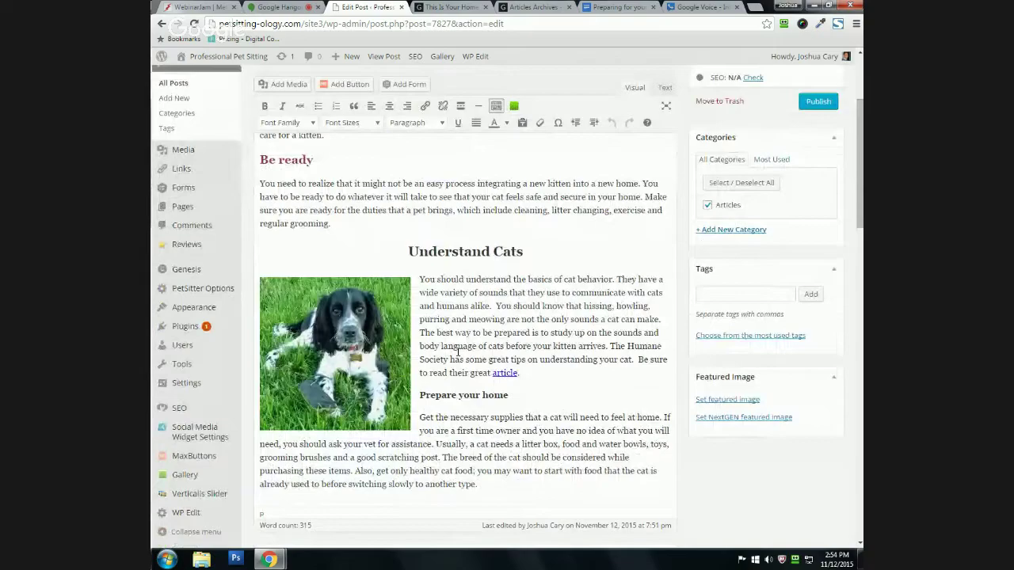
{"action": "scroll", "coordinate": [458, 350], "scroll_direction": "up", "scroll_amount": 3}
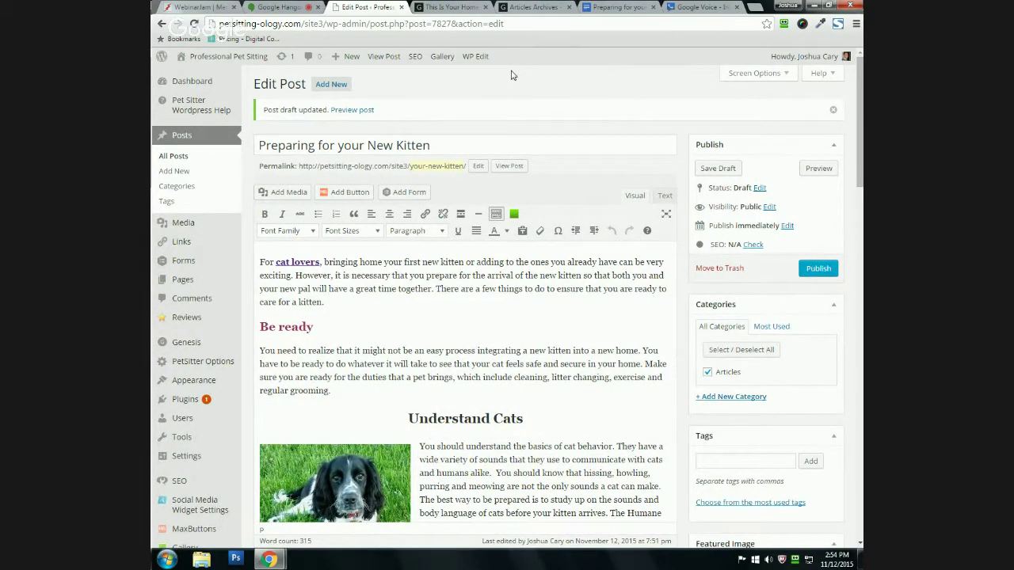
{"action": "left_click", "coordinate": [527, 6]}
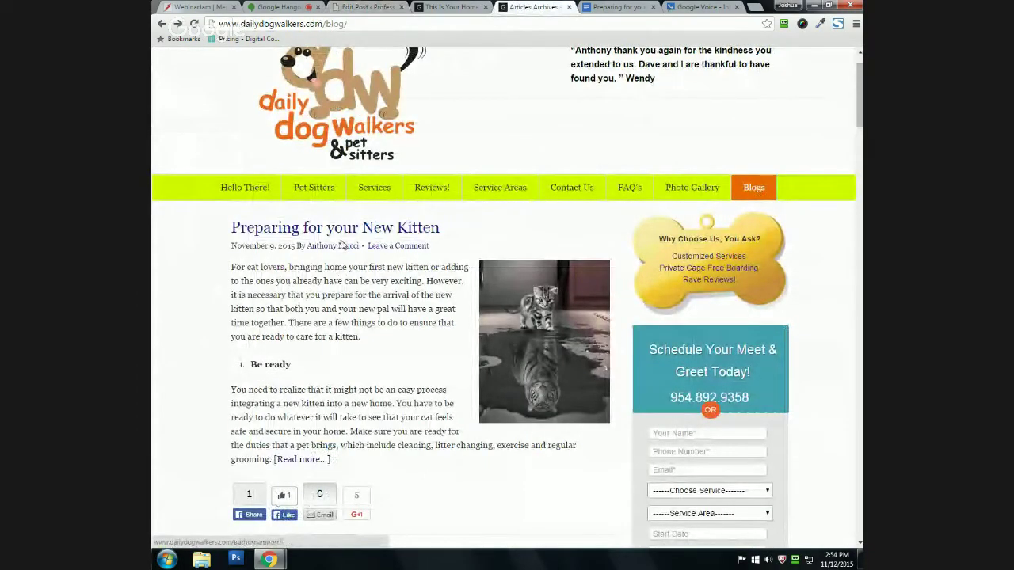
Step: Visit the site's Pet Sitters page, then go back to the blog listing
{"action": "scroll", "coordinate": [152, 286], "scroll_direction": "up", "scroll_amount": 1}
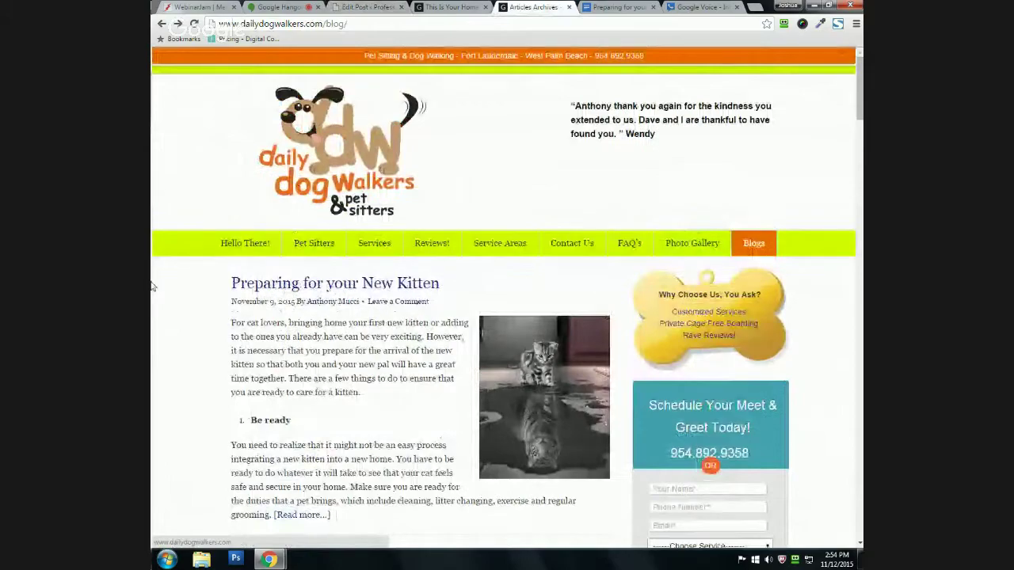
{"action": "left_click", "coordinate": [297, 244]}
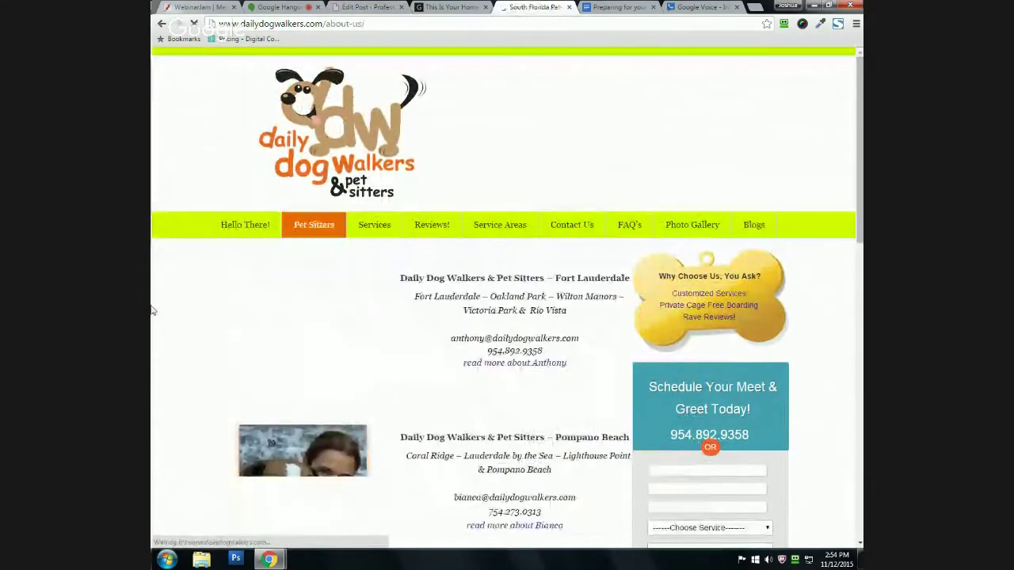
{"action": "scroll", "coordinate": [206, 245], "scroll_direction": "down", "scroll_amount": 5}
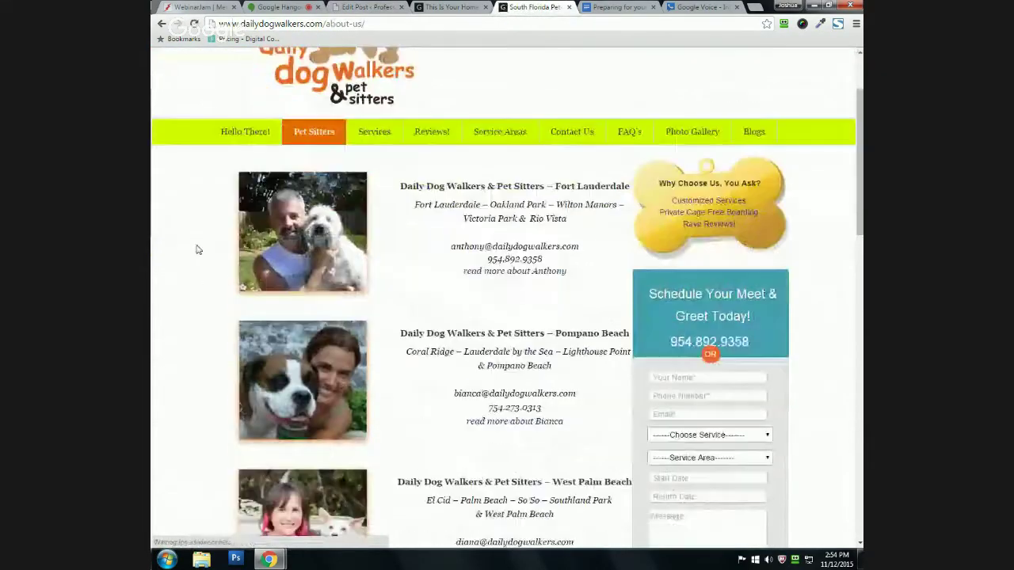
{"action": "scroll", "coordinate": [236, 219], "scroll_direction": "up", "scroll_amount": 5}
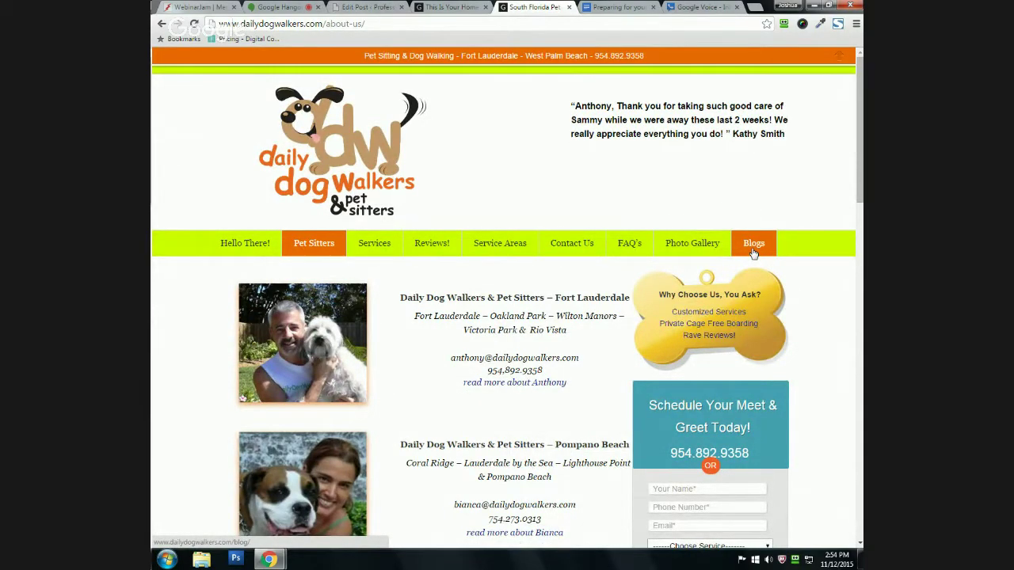
{"action": "left_click", "coordinate": [753, 244]}
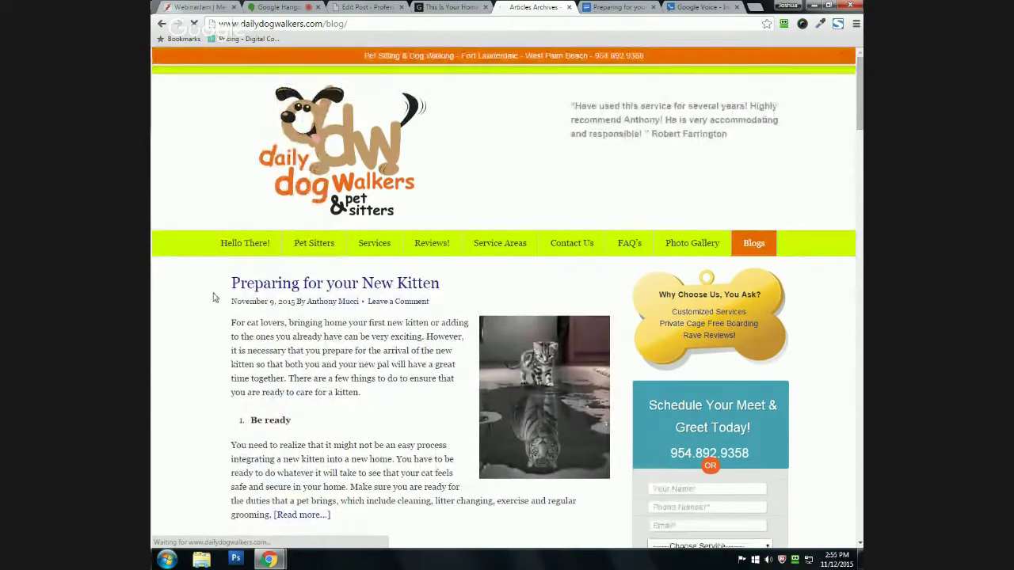
Step: Scroll through the blog's post excerpts and Read more links
{"action": "scroll", "coordinate": [182, 229], "scroll_direction": "down", "scroll_amount": 2}
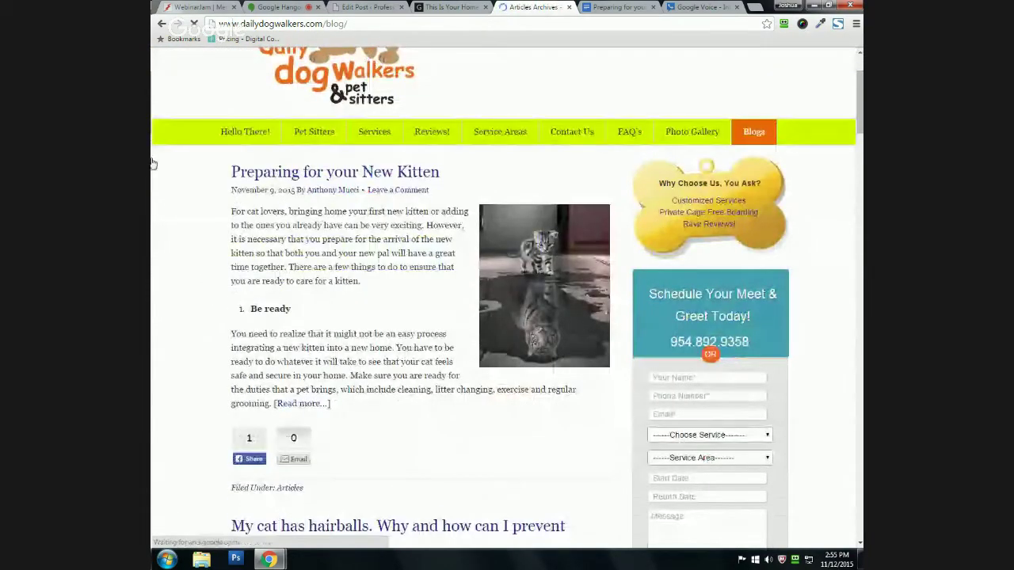
{"action": "scroll", "coordinate": [158, 166], "scroll_direction": "down", "scroll_amount": 1}
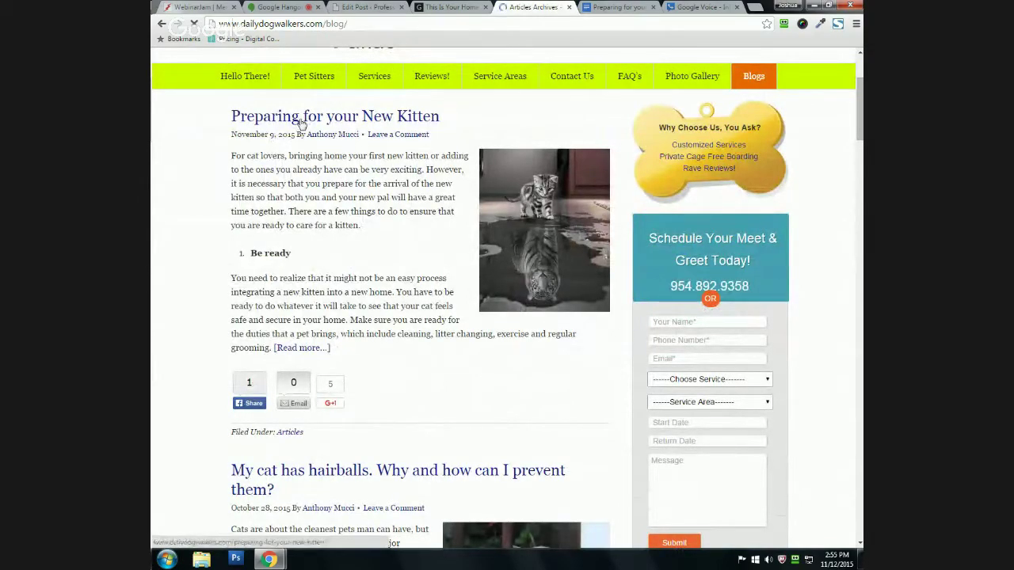
{"action": "scroll", "coordinate": [301, 123], "scroll_direction": "down", "scroll_amount": 4}
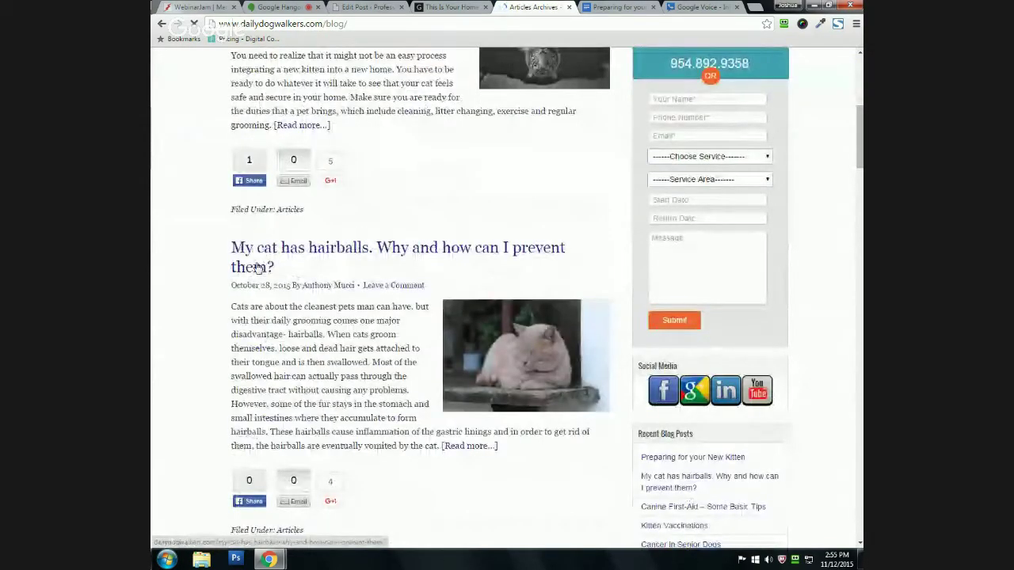
{"action": "scroll", "coordinate": [237, 265], "scroll_direction": "down", "scroll_amount": 4}
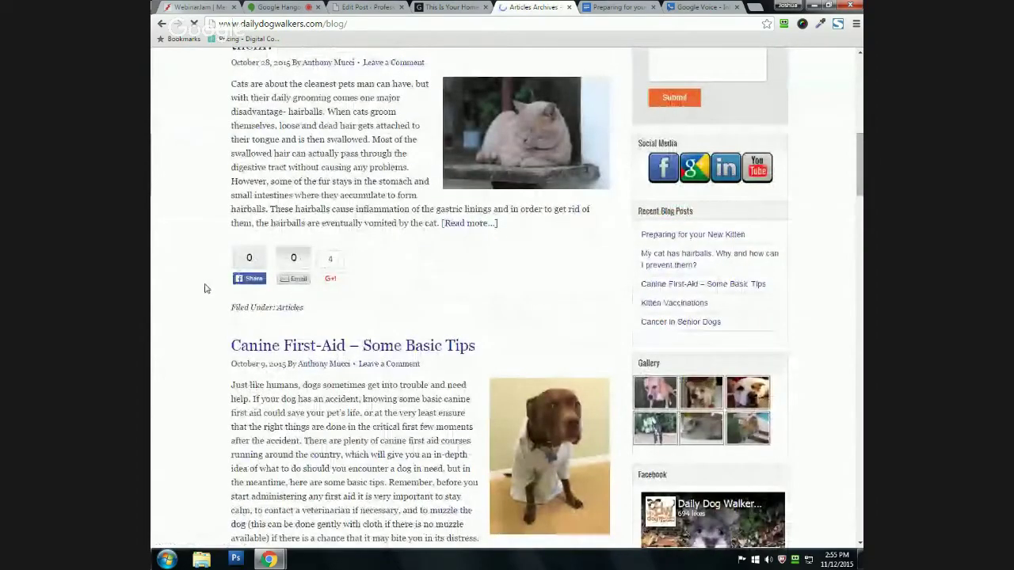
{"action": "scroll", "coordinate": [204, 289], "scroll_direction": "down", "scroll_amount": 3}
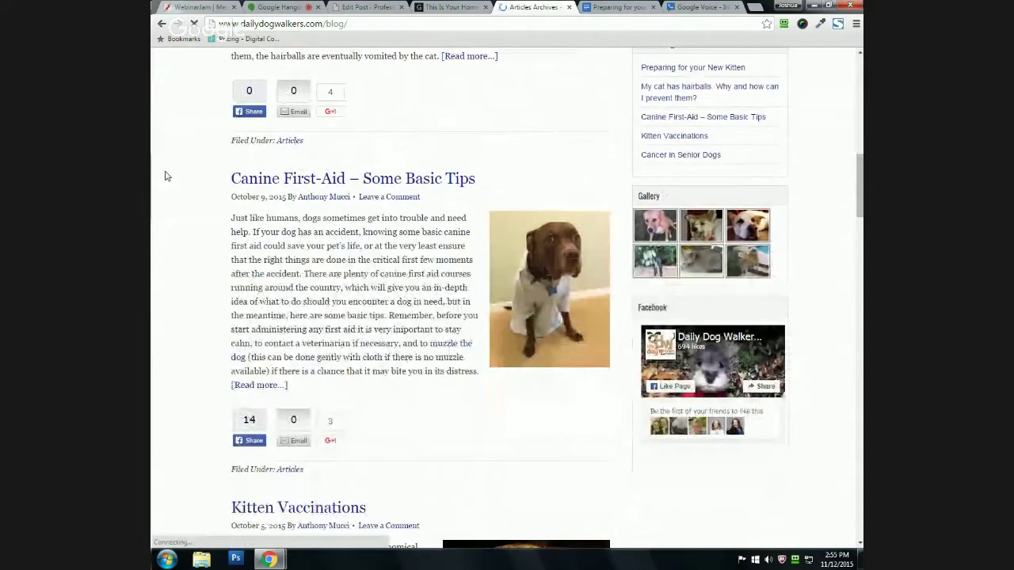
{"action": "scroll", "coordinate": [164, 176], "scroll_direction": "up", "scroll_amount": 10}
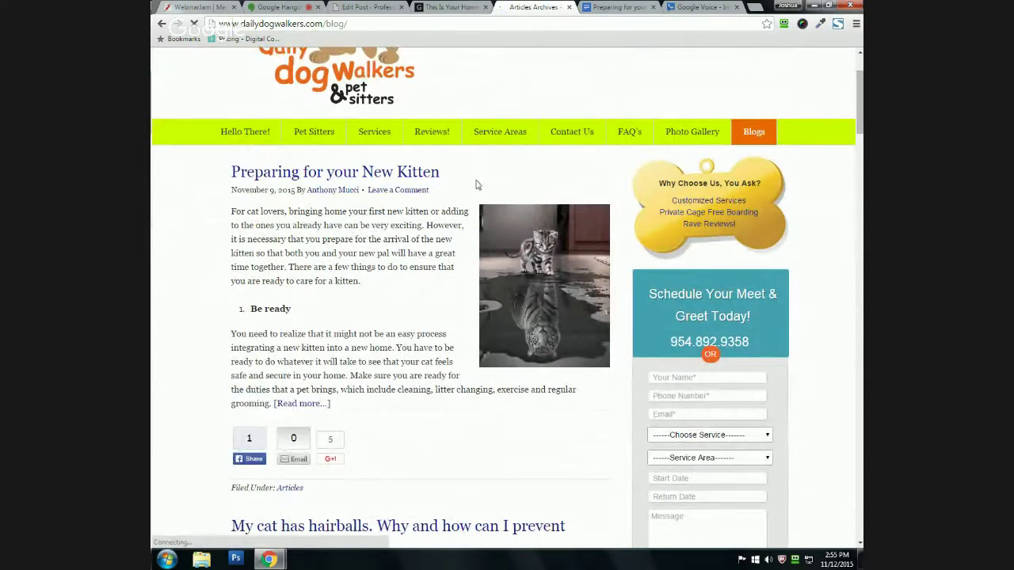
{"action": "scroll", "coordinate": [297, 194], "scroll_direction": "down", "scroll_amount": 1}
{"action": "scroll", "coordinate": [152, 222], "scroll_direction": "down", "scroll_amount": 1}
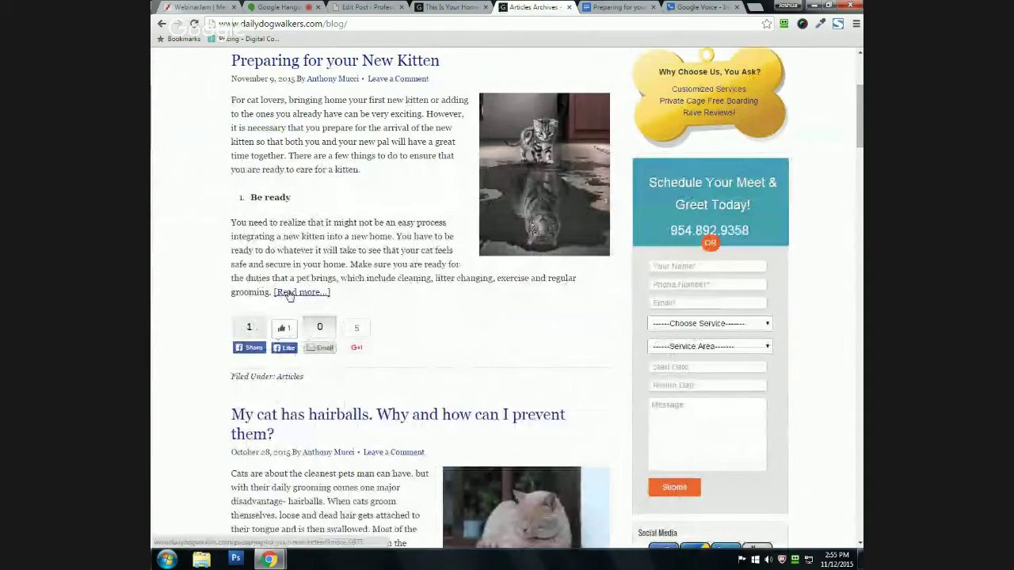
{"action": "scroll", "coordinate": [158, 219], "scroll_direction": "down", "scroll_amount": 5}
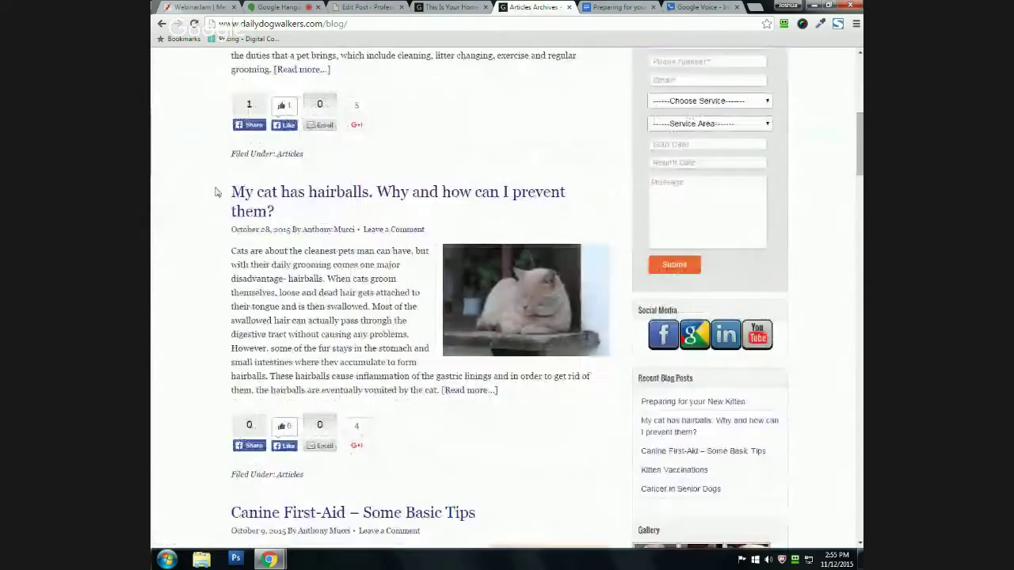
{"action": "scroll", "coordinate": [237, 206], "scroll_direction": "down", "scroll_amount": 1}
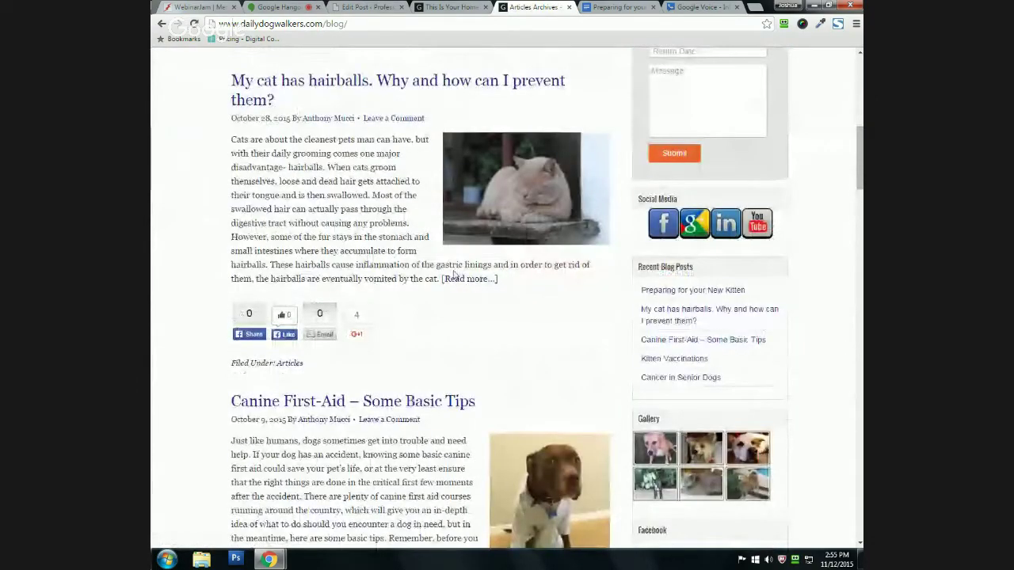
{"action": "scroll", "coordinate": [166, 206], "scroll_direction": "up", "scroll_amount": 1}
{"action": "scroll", "coordinate": [173, 221], "scroll_direction": "up", "scroll_amount": 6}
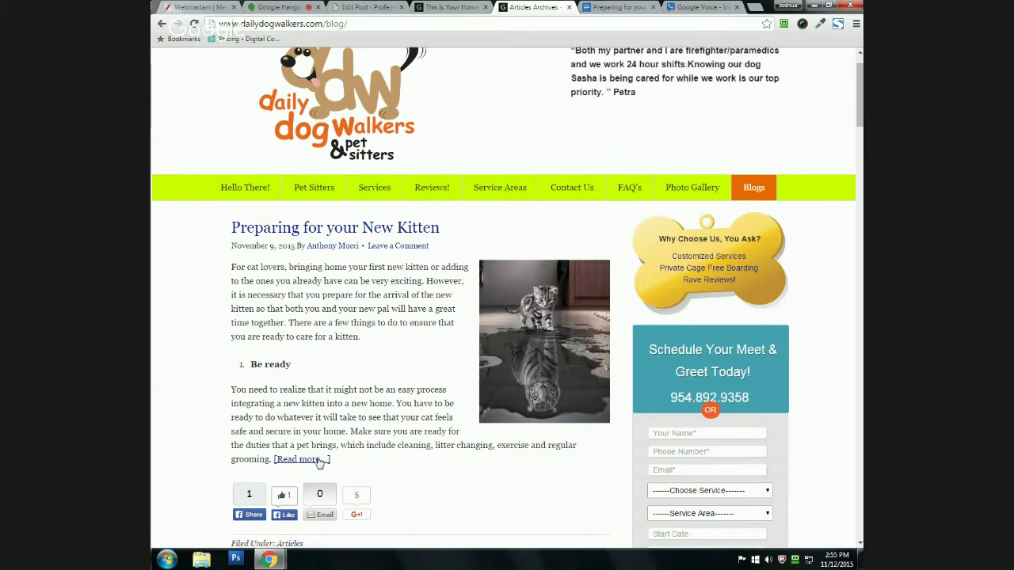
Step: Return to the kitten post in the WordPress editor
{"action": "left_click", "coordinate": [447, 7]}
{"action": "left_click", "coordinate": [535, 7]}
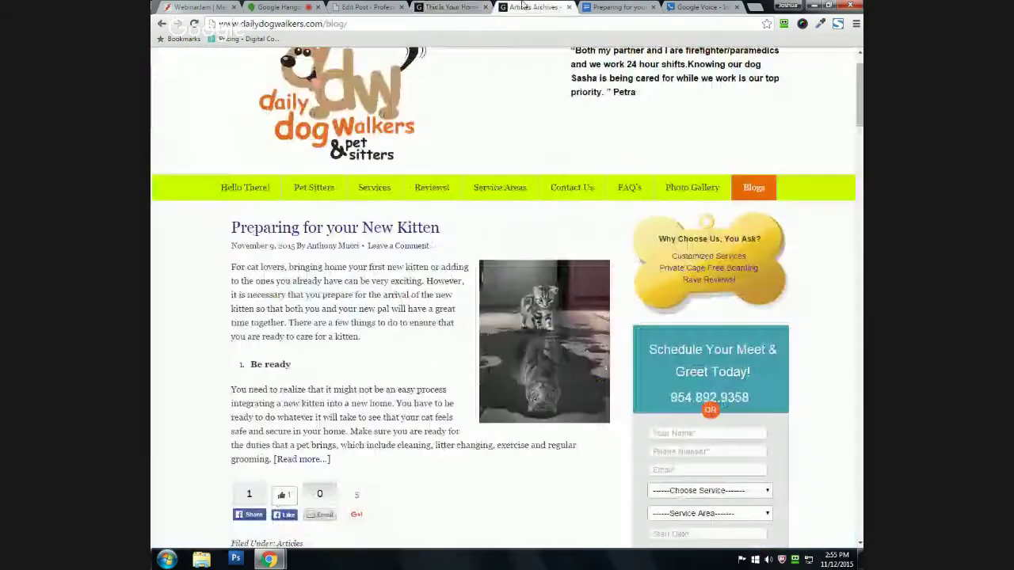
{"action": "left_click", "coordinate": [364, 7]}
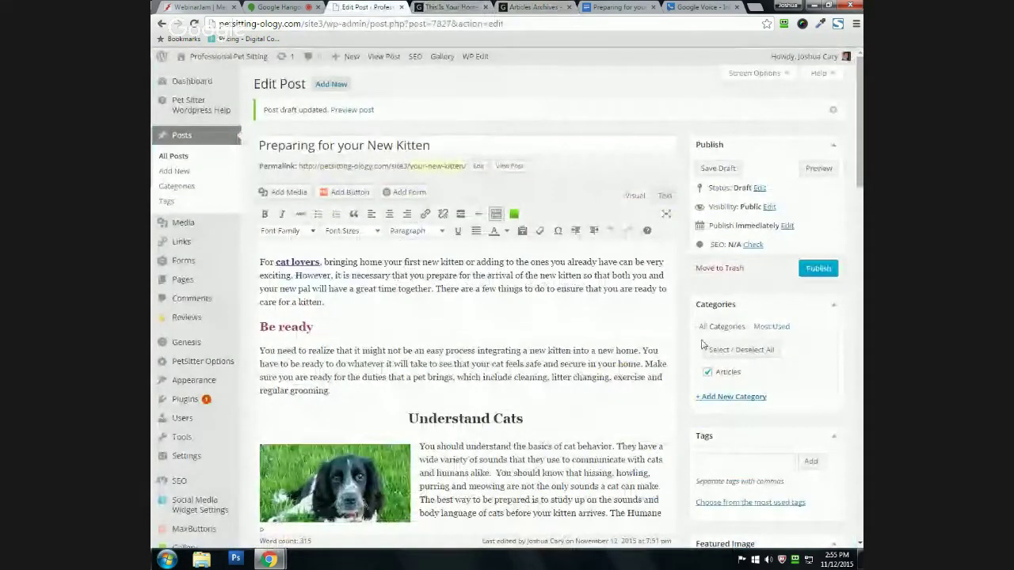
Step: Insert a Read More break after 'regular grooming.' in the Be ready paragraph, then view the live blog
{"action": "scroll", "coordinate": [406, 321], "scroll_direction": "down", "scroll_amount": 1}
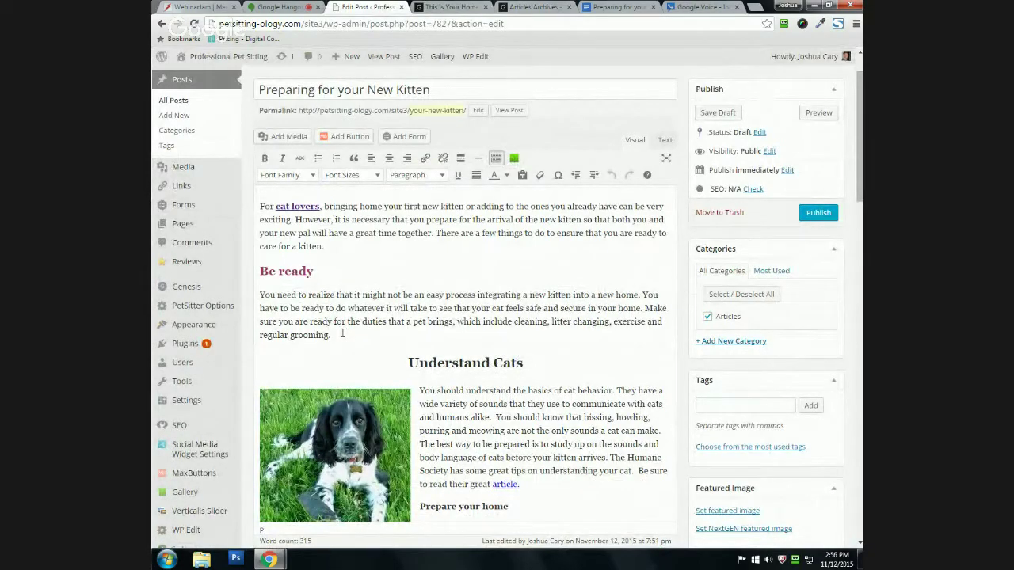
{"action": "left_click", "coordinate": [351, 338]}
{"action": "left_click", "coordinate": [351, 339]}
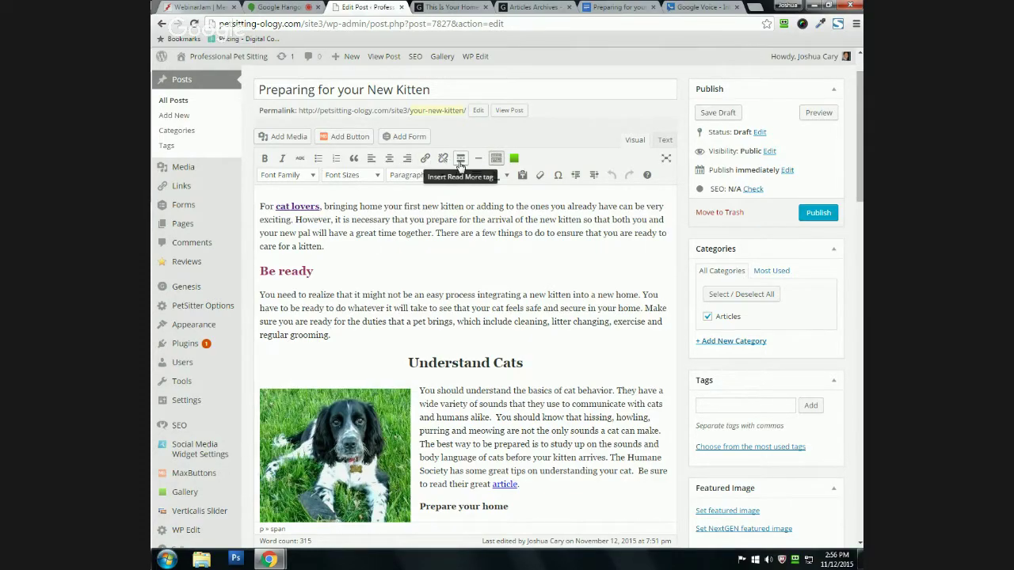
{"action": "left_click", "coordinate": [460, 160]}
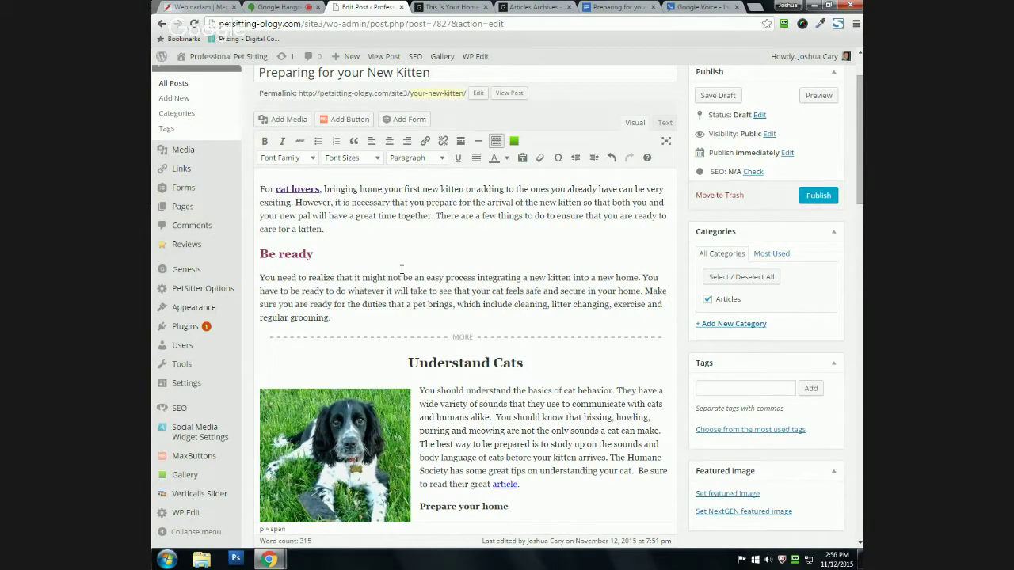
{"action": "left_click", "coordinate": [522, 6]}
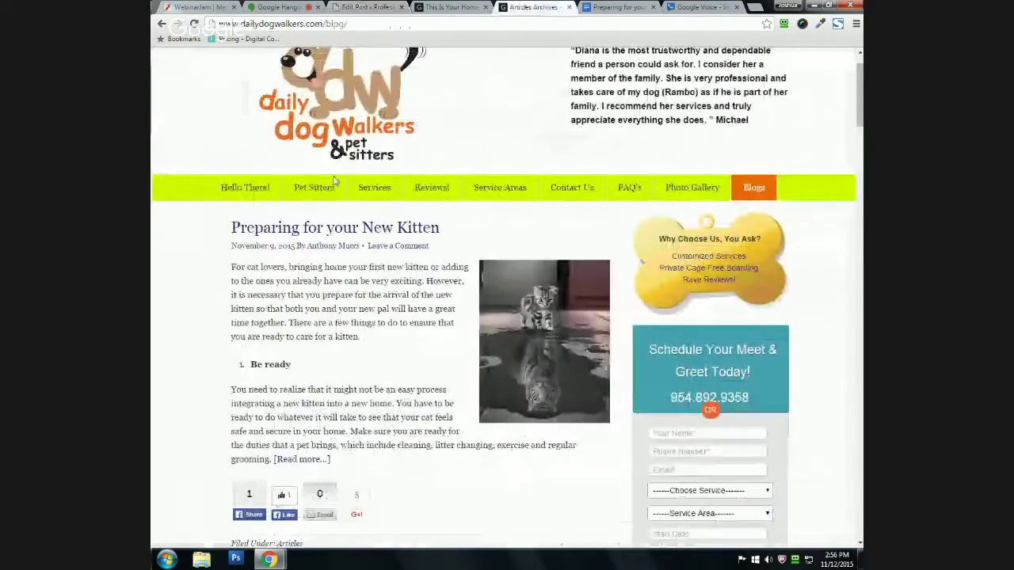
Step: Open the full kitten post from its excerpt, skim it, and go back to the listing
{"action": "scroll", "coordinate": [237, 198], "scroll_direction": "down", "scroll_amount": 3}
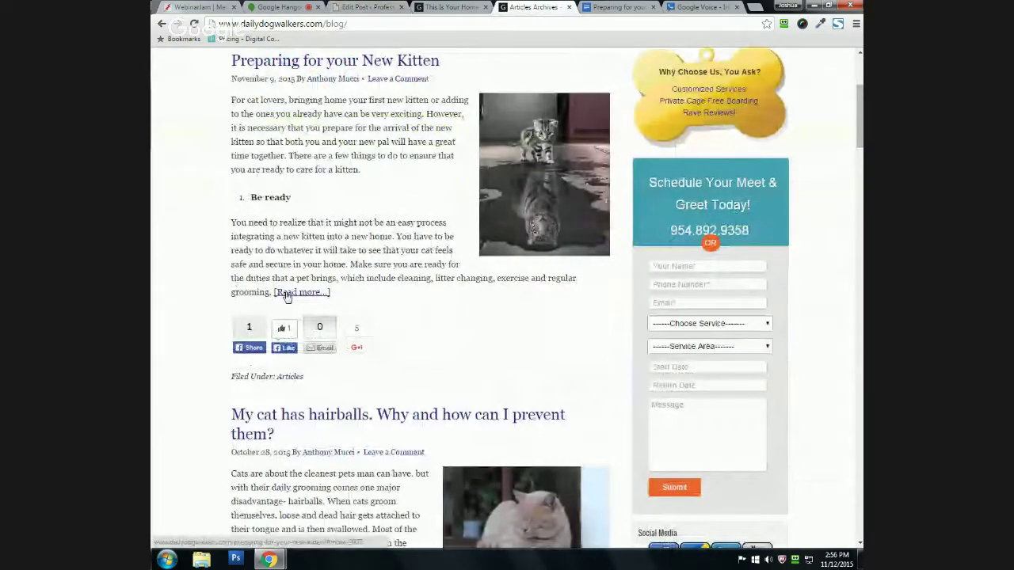
{"action": "left_click", "coordinate": [299, 293]}
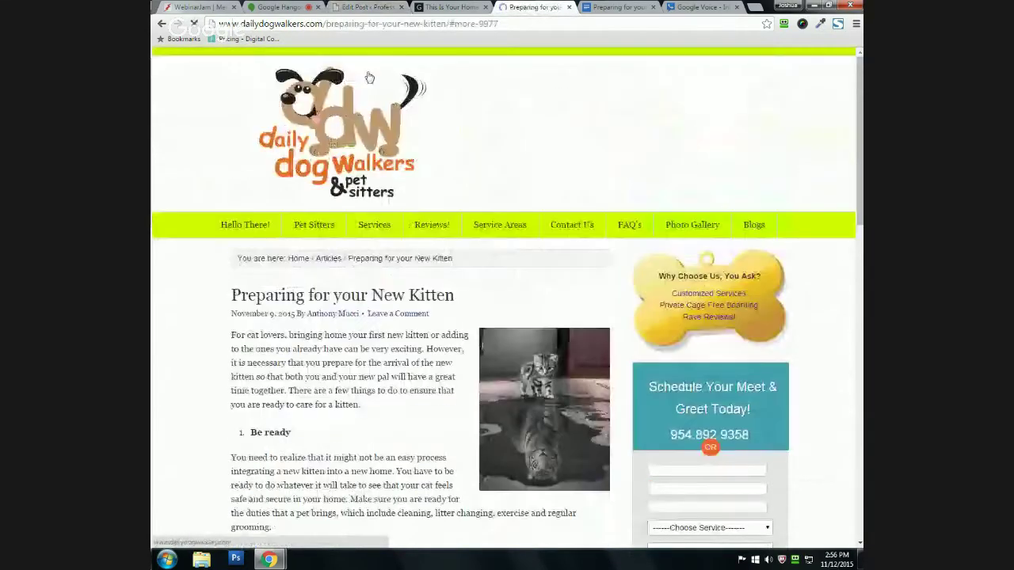
{"action": "scroll", "coordinate": [252, 228], "scroll_direction": "down", "scroll_amount": 1}
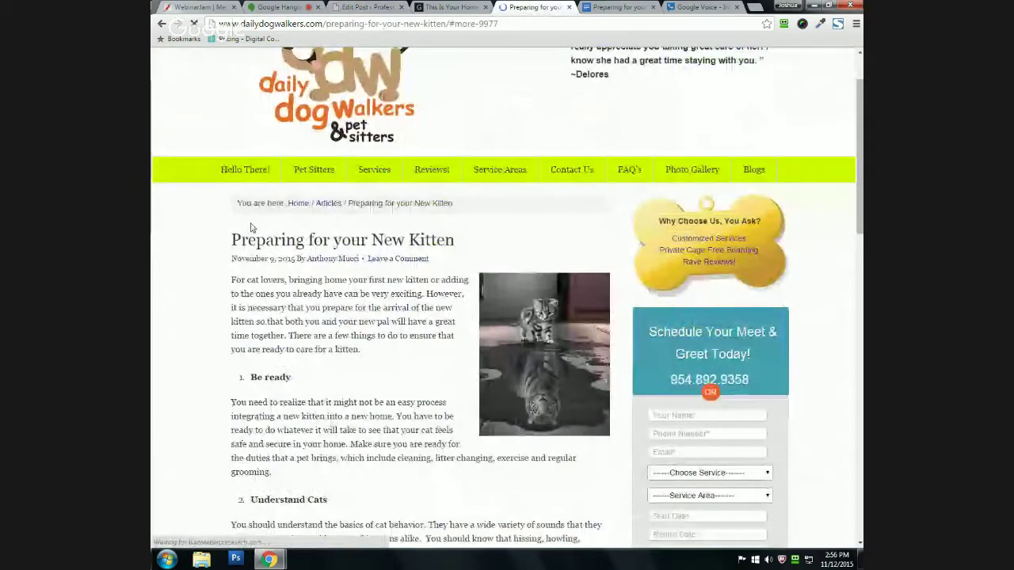
{"action": "scroll", "coordinate": [238, 245], "scroll_direction": "down", "scroll_amount": 2}
{"action": "scroll", "coordinate": [210, 263], "scroll_direction": "up", "scroll_amount": 3}
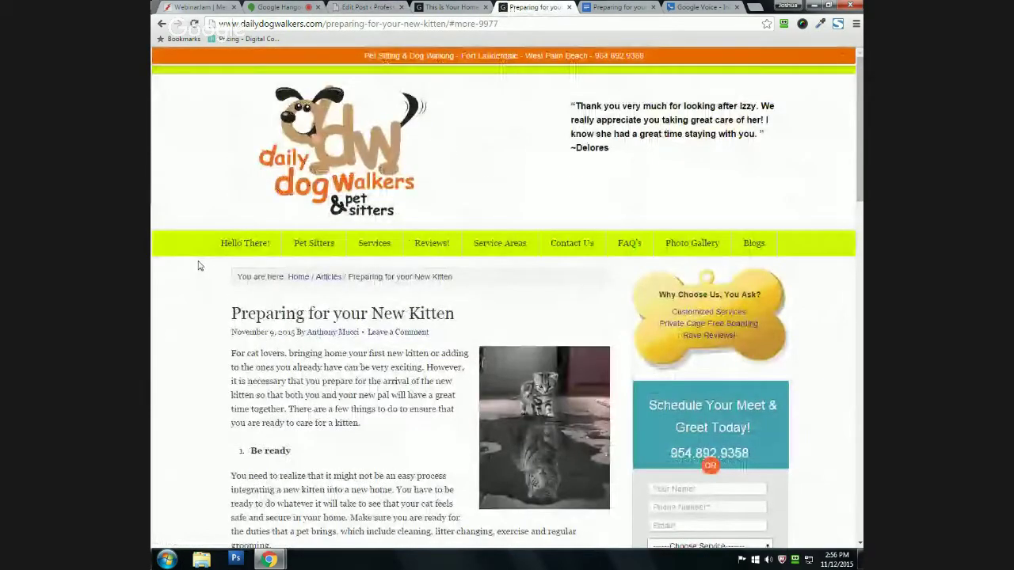
{"action": "key", "text": "alt+Left"}
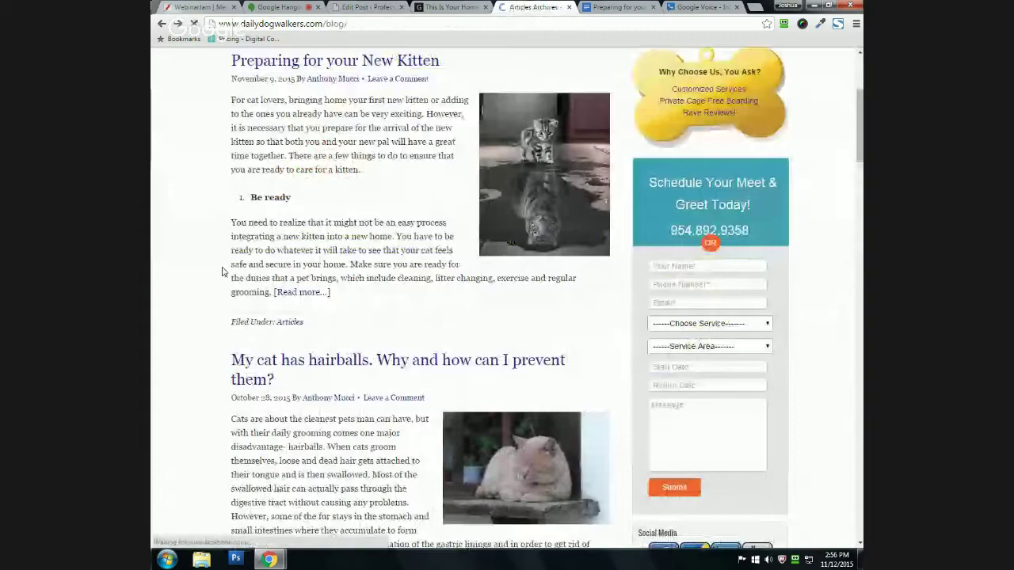
Step: Flip between the WordPress editor and site home page tabs, ending on the blog listing
{"action": "scroll", "coordinate": [179, 333], "scroll_direction": "up", "scroll_amount": 3}
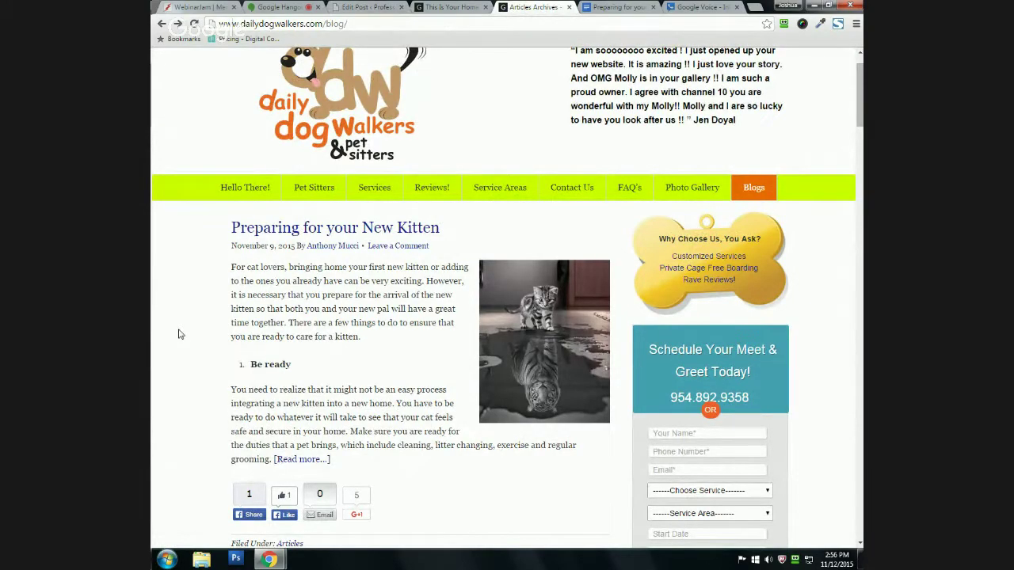
{"action": "scroll", "coordinate": [155, 418], "scroll_direction": "up", "scroll_amount": 1}
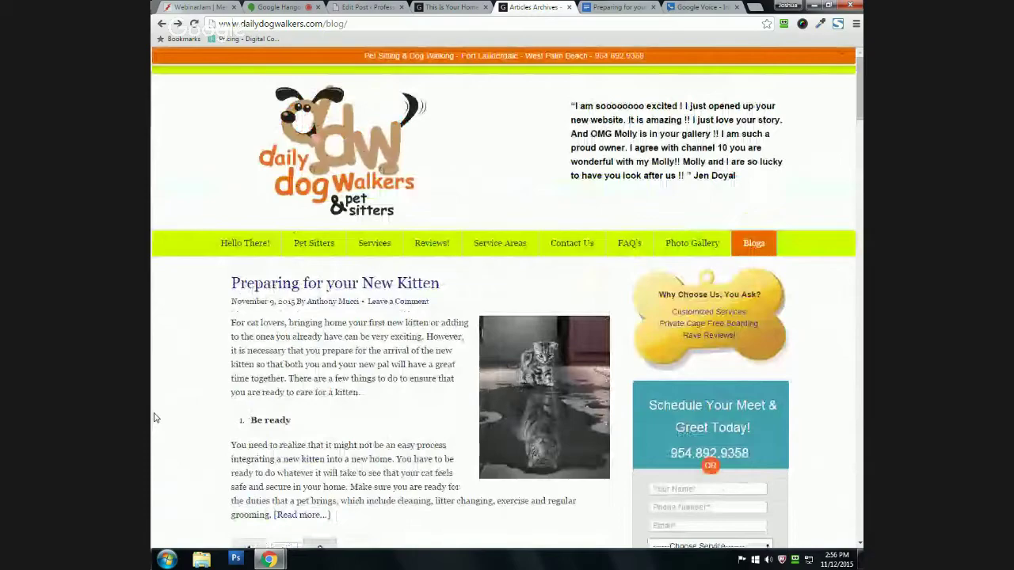
{"action": "left_click", "coordinate": [369, 7]}
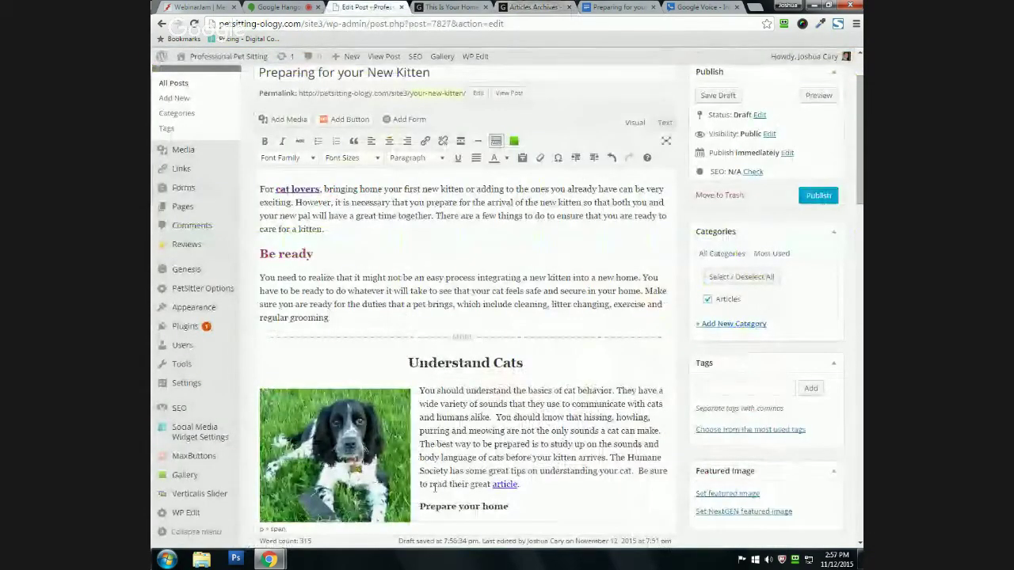
{"action": "left_click", "coordinate": [451, 6]}
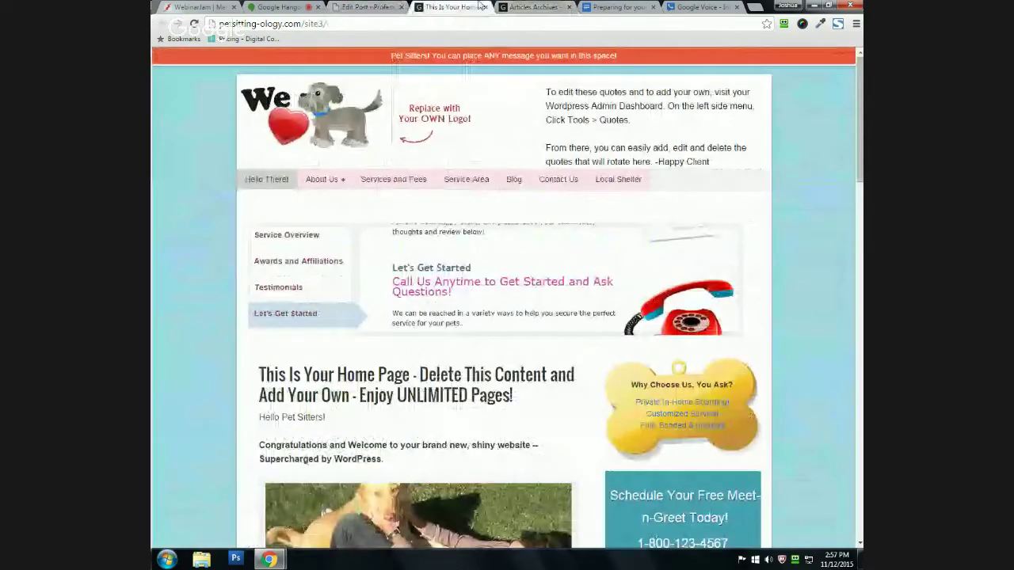
{"action": "left_click", "coordinate": [532, 6]}
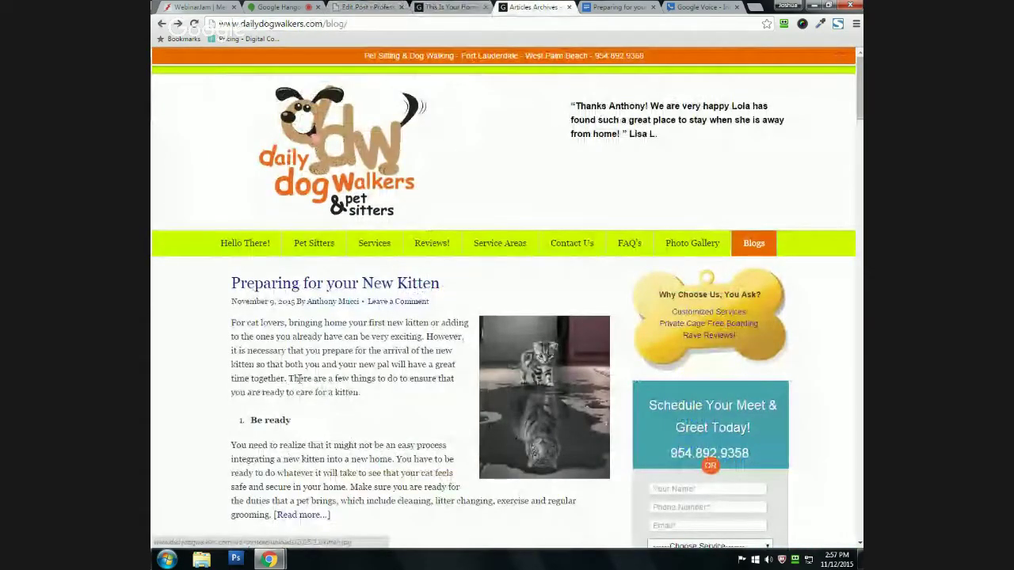
{"action": "scroll", "coordinate": [194, 317], "scroll_direction": "down", "scroll_amount": 1}
{"action": "scroll", "coordinate": [198, 309], "scroll_direction": "down", "scroll_amount": 2}
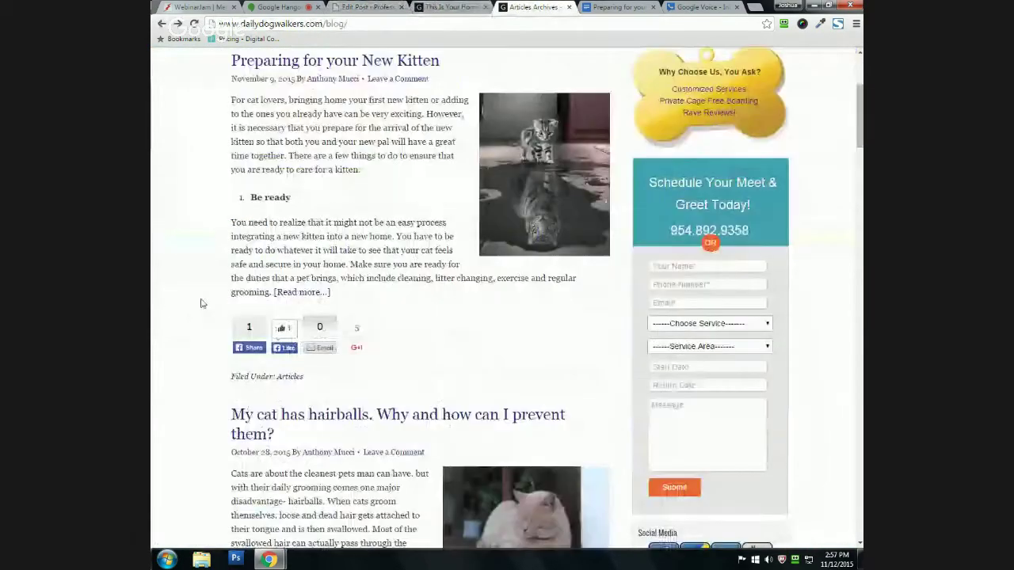
{"action": "scroll", "coordinate": [200, 304], "scroll_direction": "up", "scroll_amount": 3}
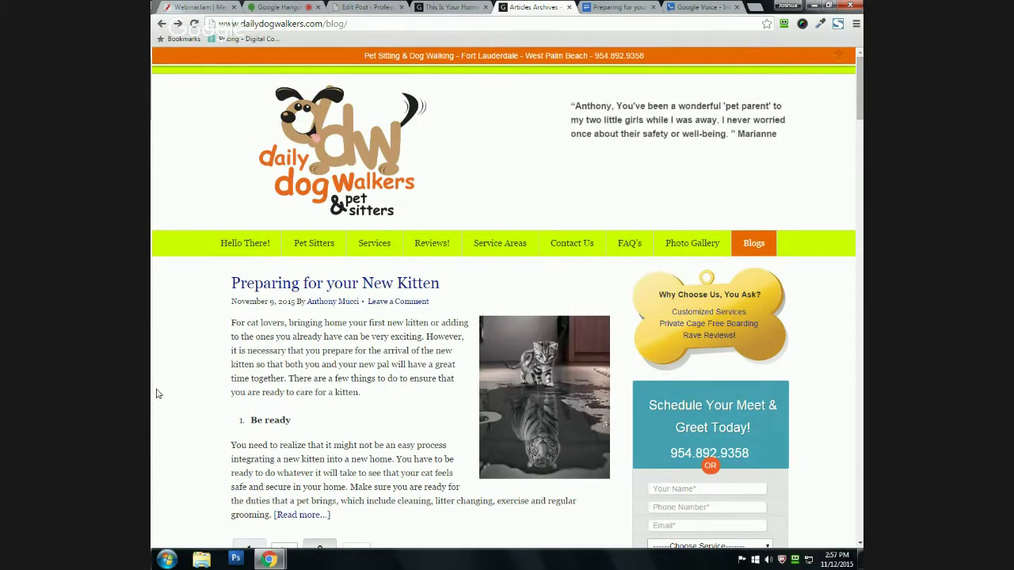
{"action": "left_click", "coordinate": [448, 7]}
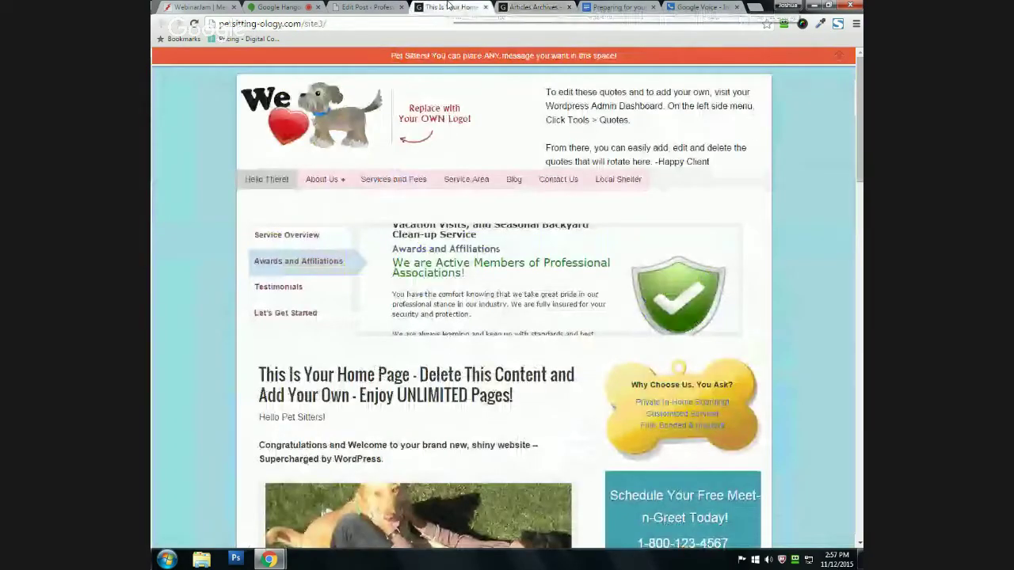
{"action": "key", "text": "ctrl+shift+Tab"}
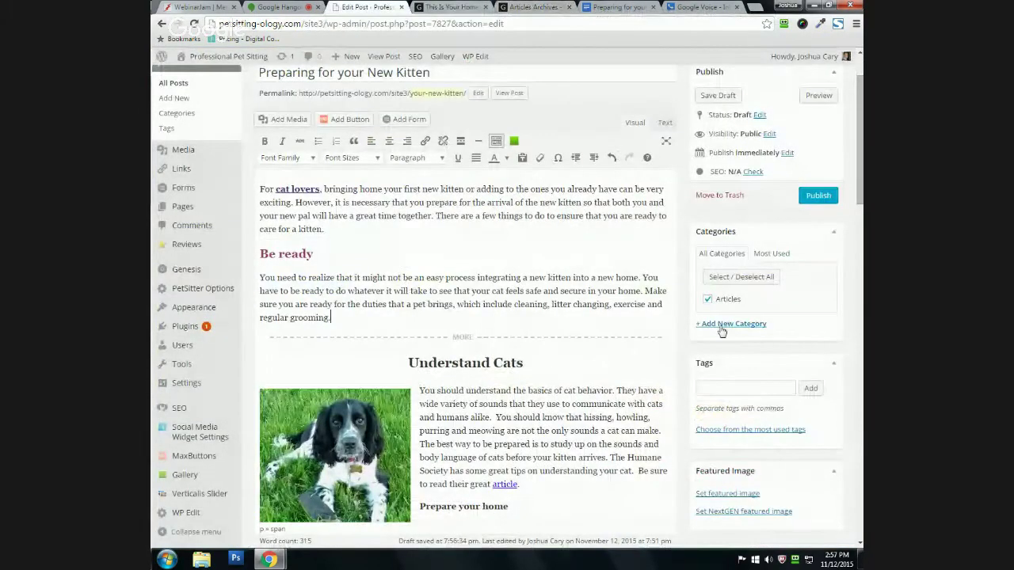
{"action": "key", "text": "ctrl+Tab"}
{"action": "key", "text": "ctrl+Tab"}
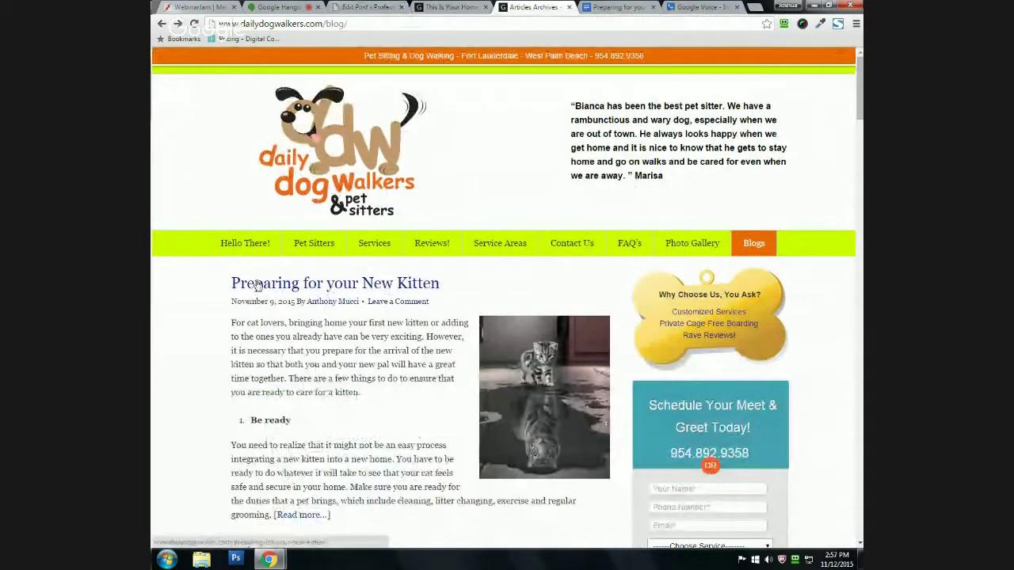
Step: Open the Preparing for your New Kitten post on the blog and read through it
{"action": "left_click", "coordinate": [303, 286]}
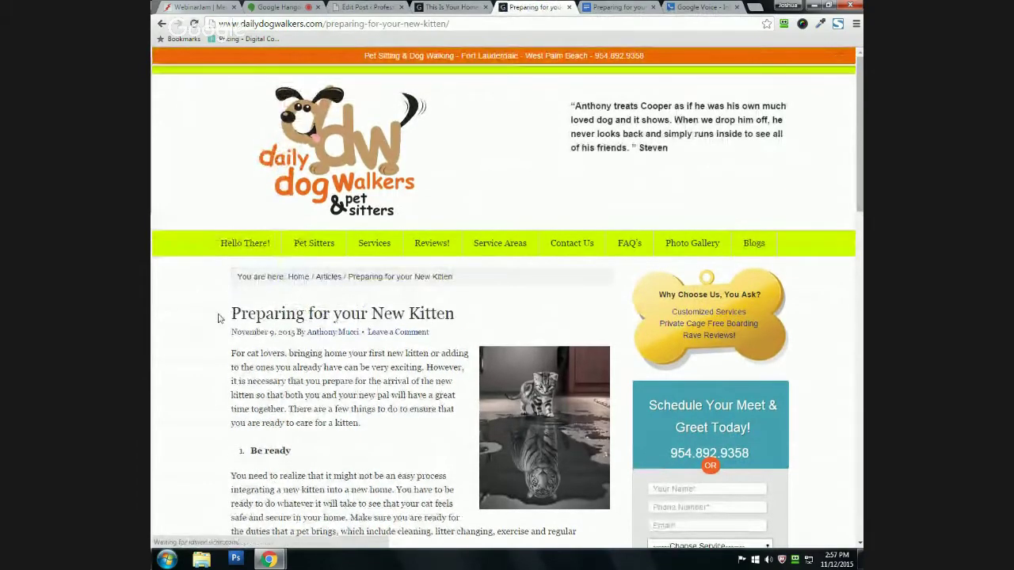
{"action": "scroll", "coordinate": [292, 356], "scroll_direction": "down", "scroll_amount": 2}
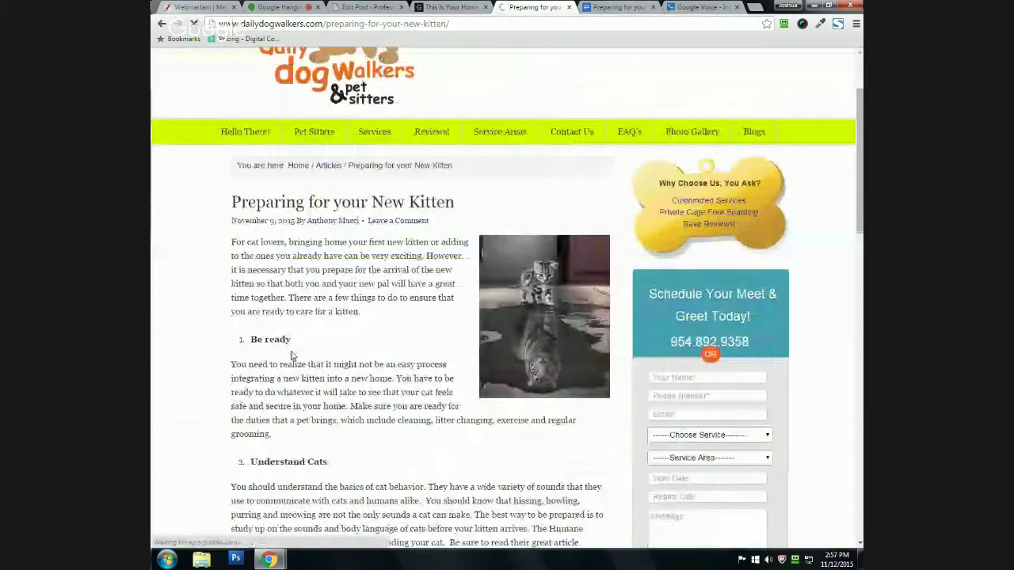
{"action": "scroll", "coordinate": [292, 357], "scroll_direction": "up", "scroll_amount": 2}
{"action": "left_click_drag", "start_coordinate": [324, 23], "coordinate": [475, 23]}
{"action": "left_click", "coordinate": [476, 23]}
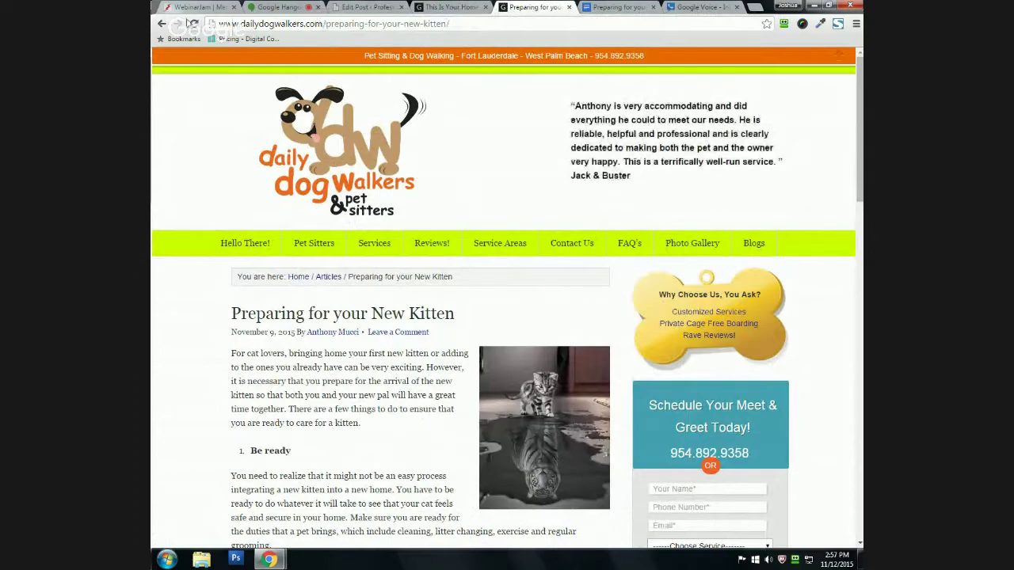
{"action": "scroll", "coordinate": [193, 366], "scroll_direction": "down", "scroll_amount": 3}
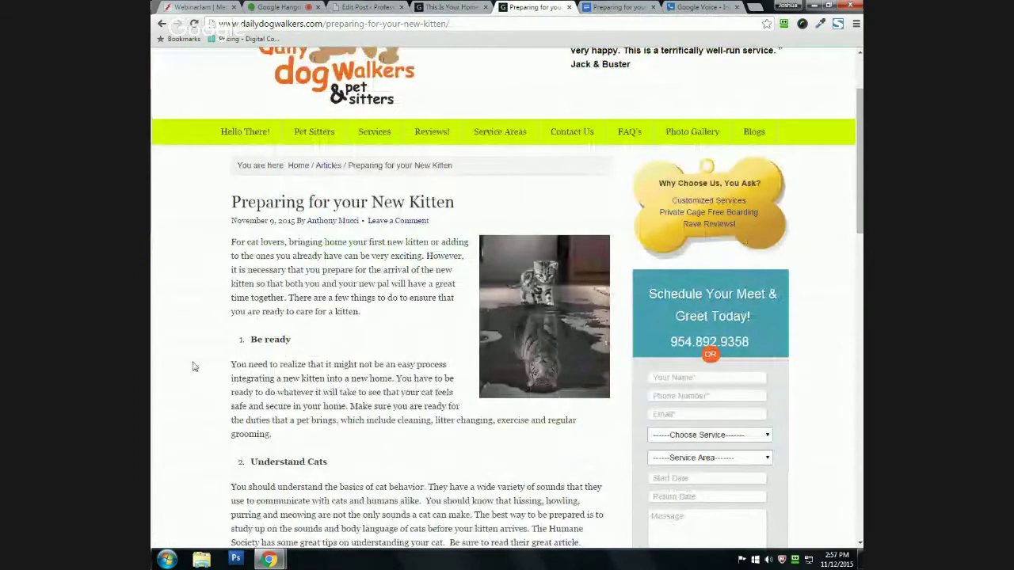
{"action": "scroll", "coordinate": [192, 366], "scroll_direction": "down", "scroll_amount": 10}
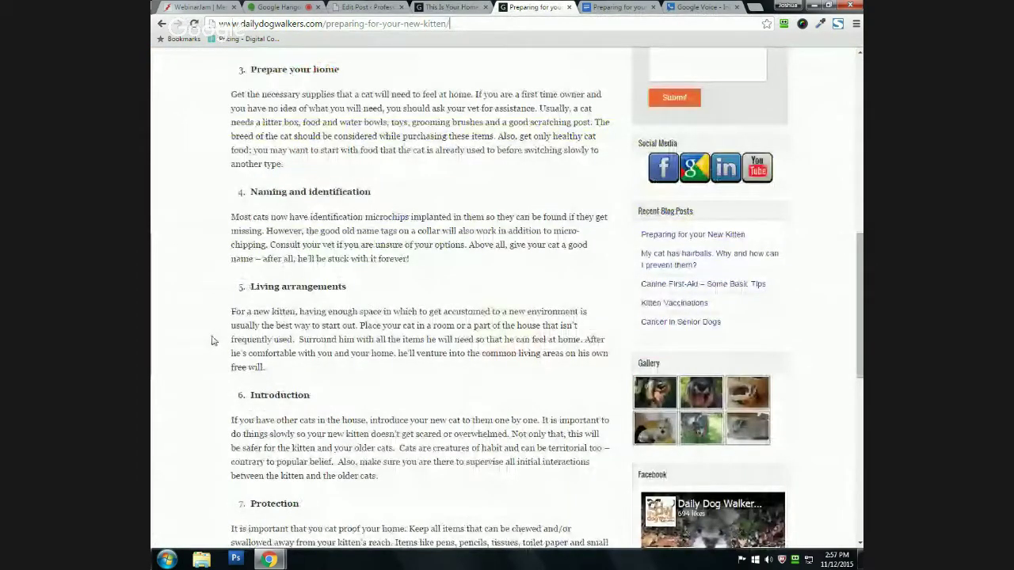
{"action": "scroll", "coordinate": [211, 341], "scroll_direction": "down", "scroll_amount": 6}
{"action": "scroll", "coordinate": [187, 334], "scroll_direction": "down", "scroll_amount": 4}
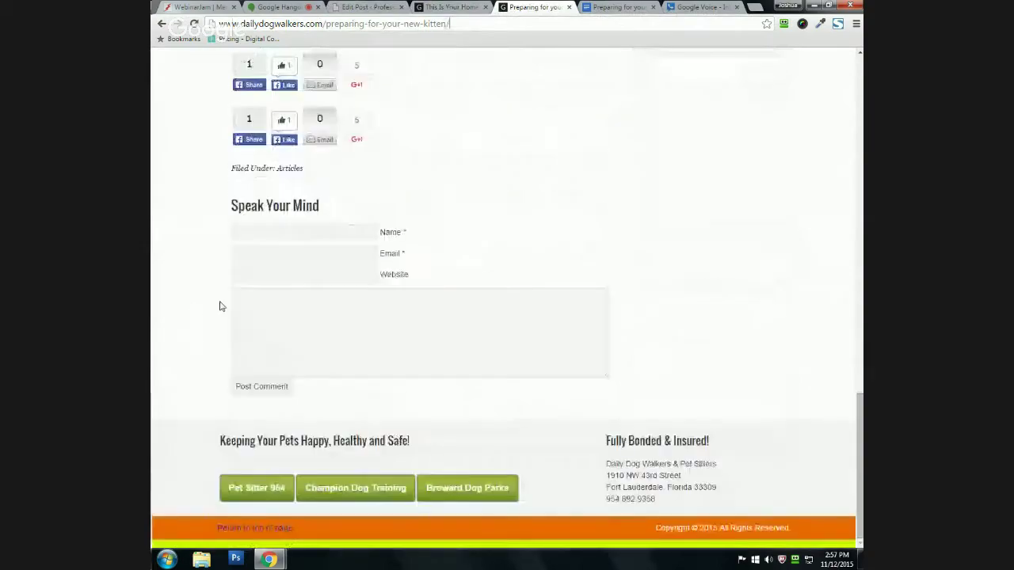
{"action": "scroll", "coordinate": [265, 290], "scroll_direction": "up", "scroll_amount": 3}
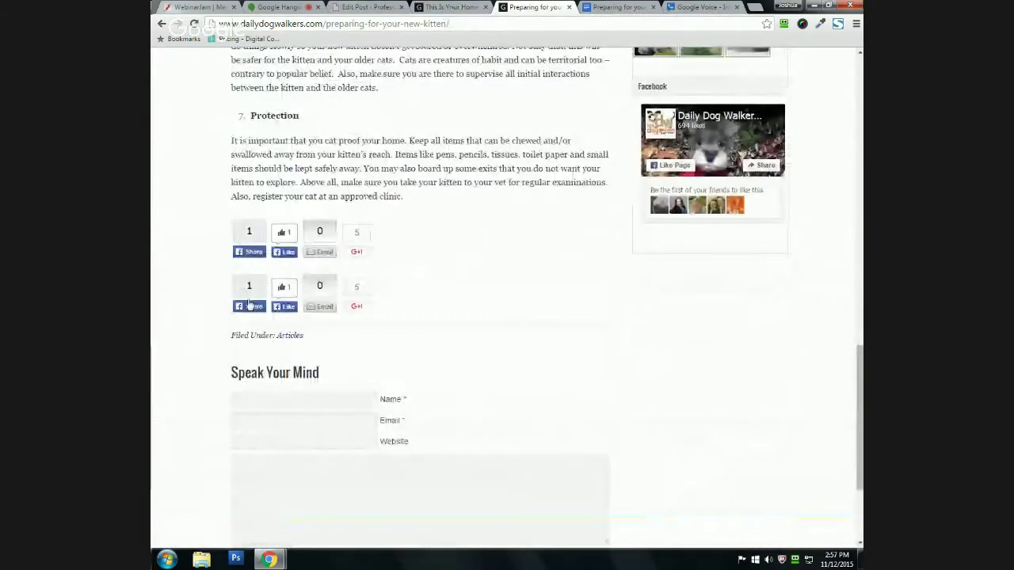
{"action": "scroll", "coordinate": [197, 332], "scroll_direction": "up", "scroll_amount": 7}
{"action": "scroll", "coordinate": [198, 332], "scroll_direction": "up", "scroll_amount": 12}
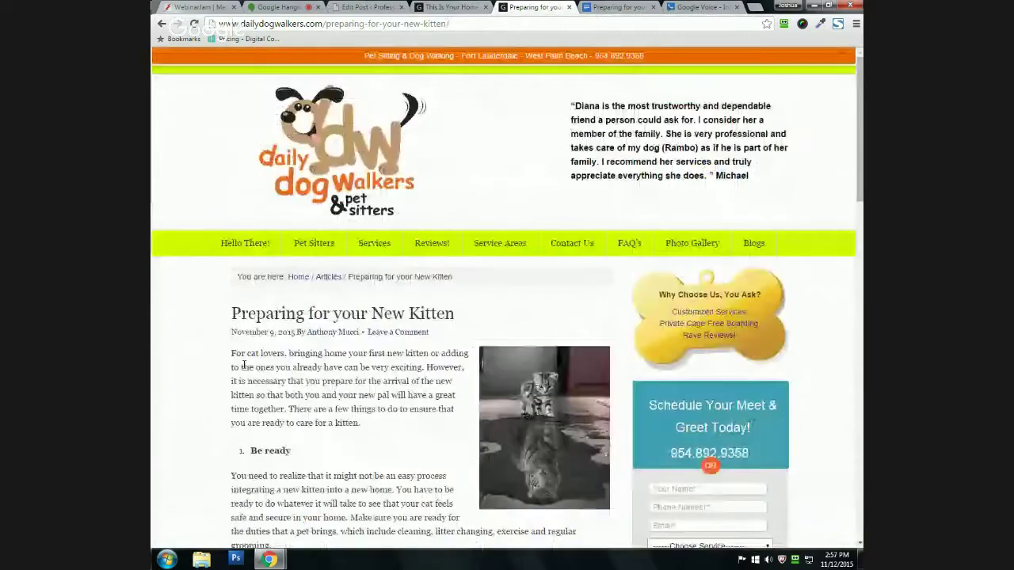
Step: Select the post's full web address, then return to the WordPress Edit Post screen
{"action": "left_click", "coordinate": [230, 25]}
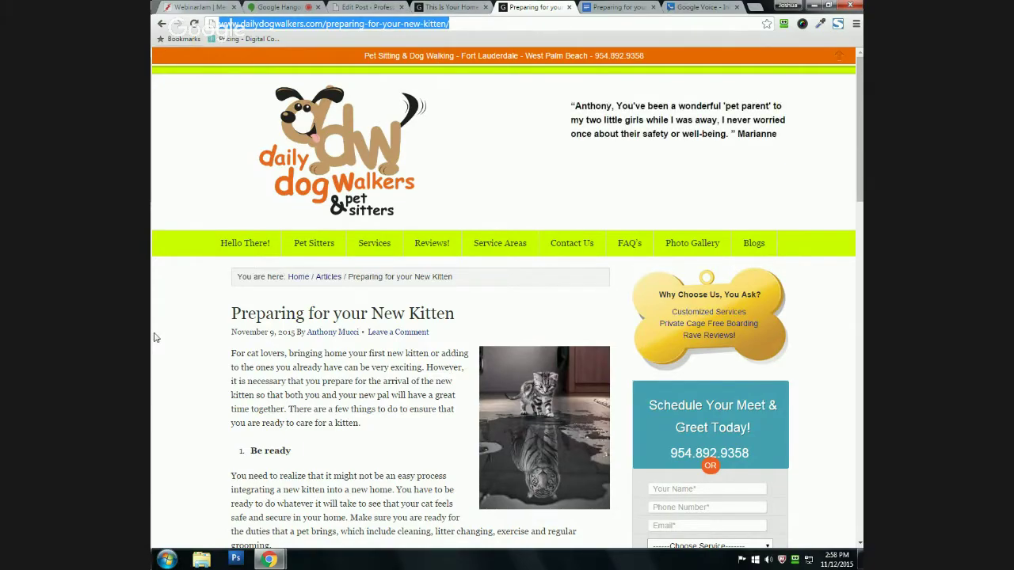
{"action": "scroll", "coordinate": [181, 373], "scroll_direction": "down", "scroll_amount": 2}
{"action": "scroll", "coordinate": [181, 373], "scroll_direction": "up", "scroll_amount": 2}
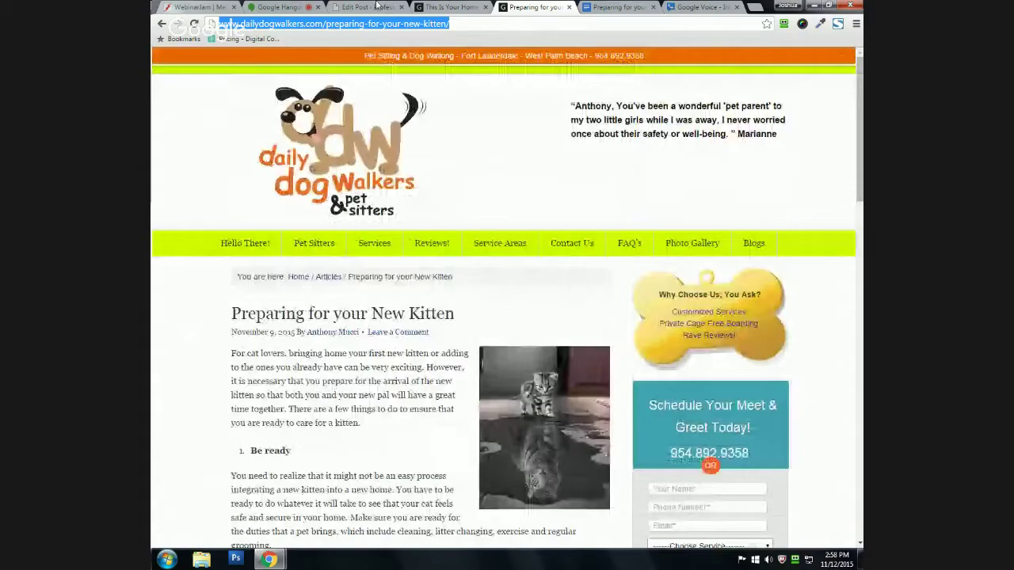
{"action": "left_click", "coordinate": [363, 7]}
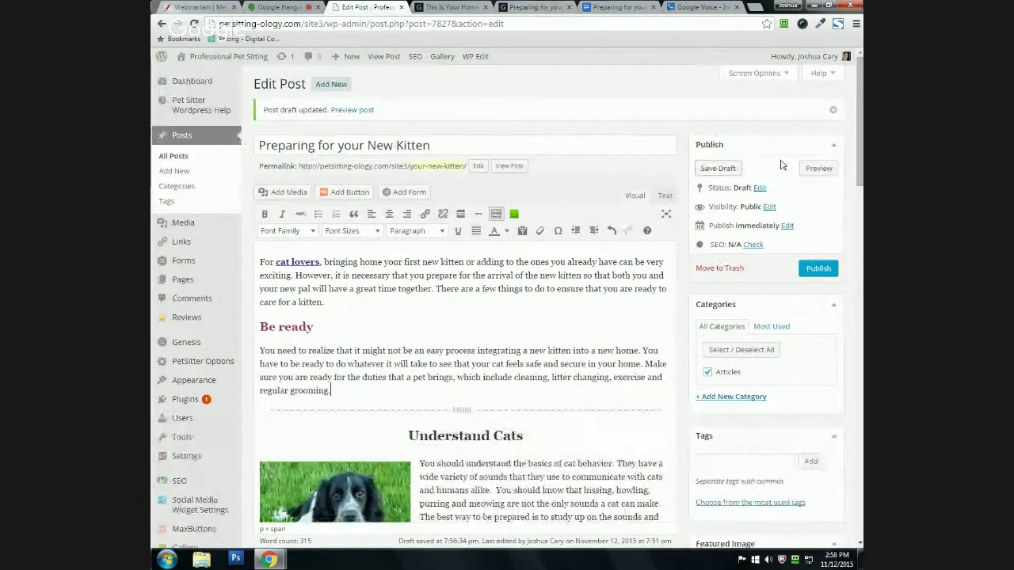
{"action": "scroll", "coordinate": [796, 230], "scroll_direction": "down", "scroll_amount": 1}
{"action": "scroll", "coordinate": [678, 95], "scroll_direction": "up", "scroll_amount": 1}
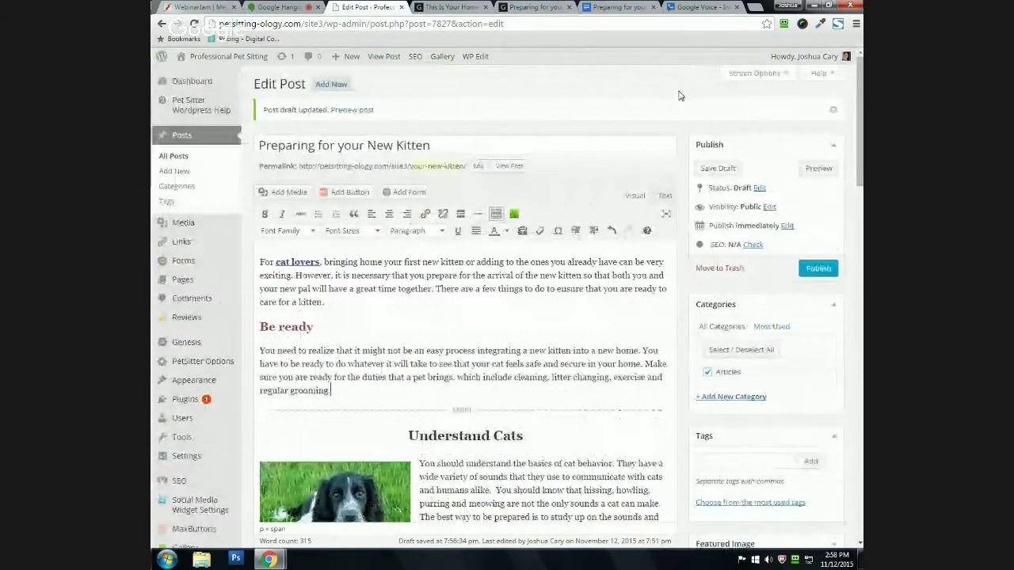
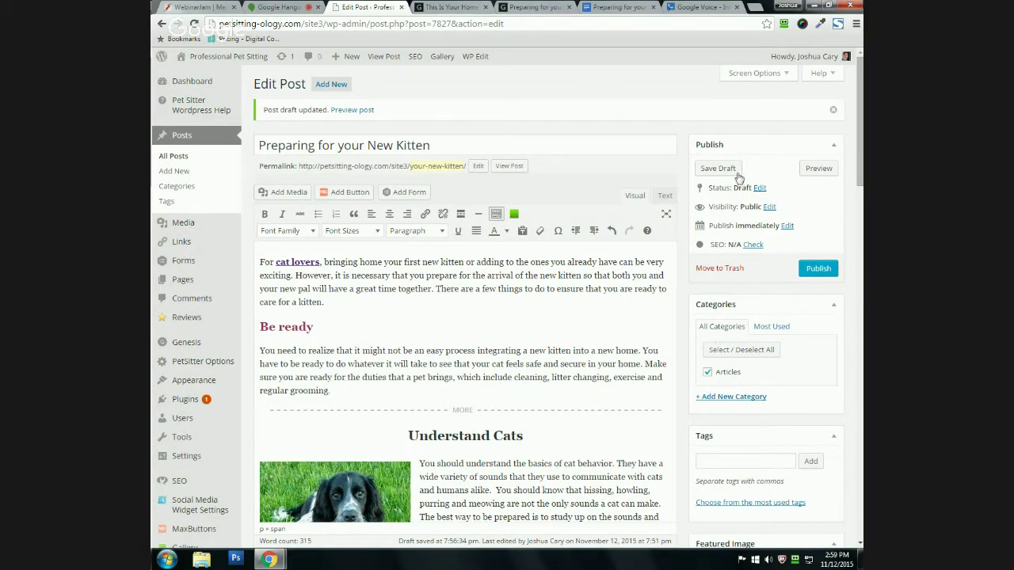
Step: Preview 'Preparing for your New Kitten' in a new tab and scroll down through it
{"action": "scroll", "coordinate": [723, 406], "scroll_direction": "down", "scroll_amount": 1}
{"action": "scroll", "coordinate": [723, 407], "scroll_direction": "down", "scroll_amount": 1}
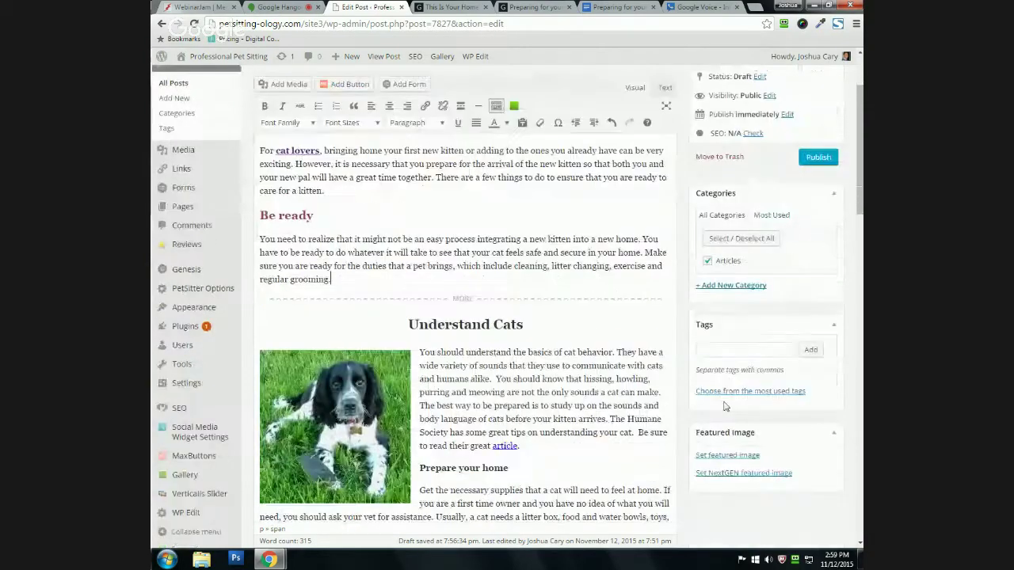
{"action": "scroll", "coordinate": [723, 406], "scroll_direction": "up", "scroll_amount": 2}
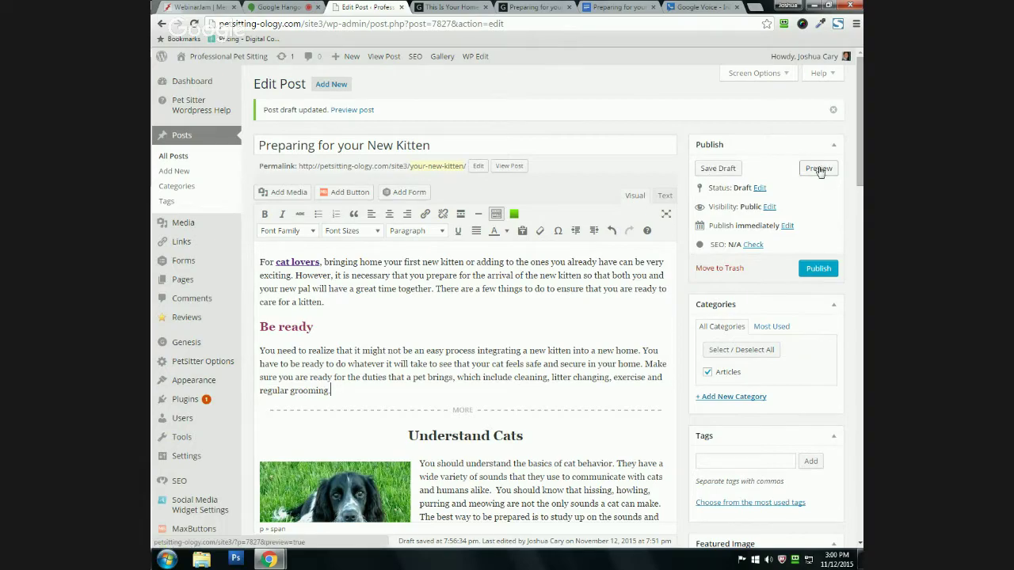
{"action": "left_click", "coordinate": [819, 169]}
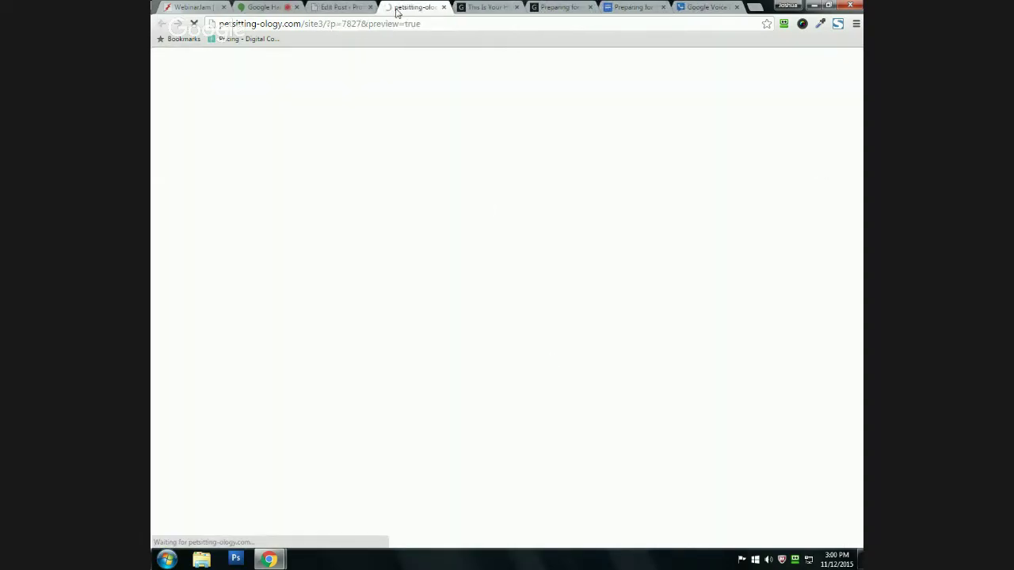
{"action": "scroll", "coordinate": [247, 266], "scroll_direction": "down", "scroll_amount": 1}
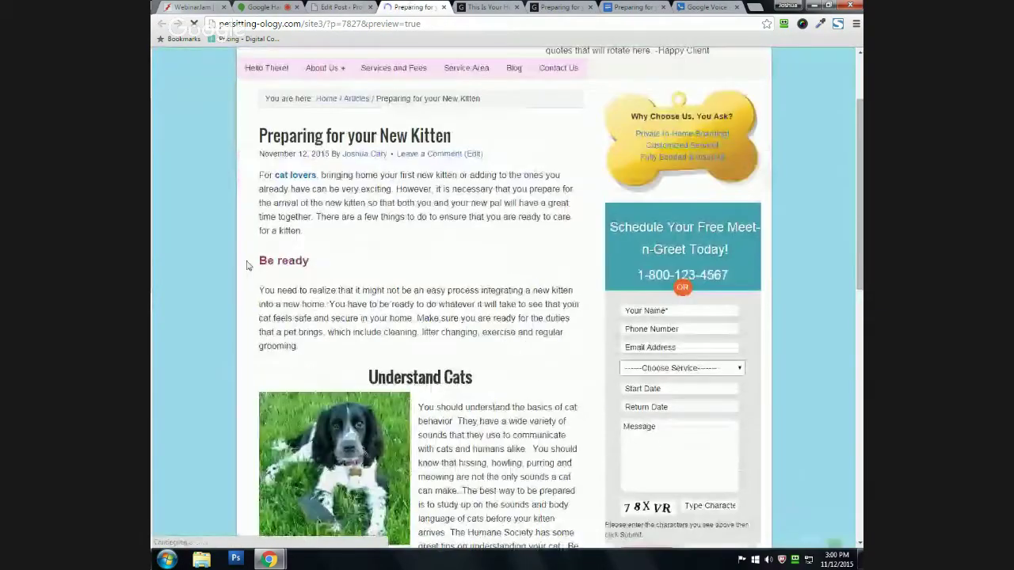
{"action": "scroll", "coordinate": [263, 279], "scroll_direction": "down", "scroll_amount": 1}
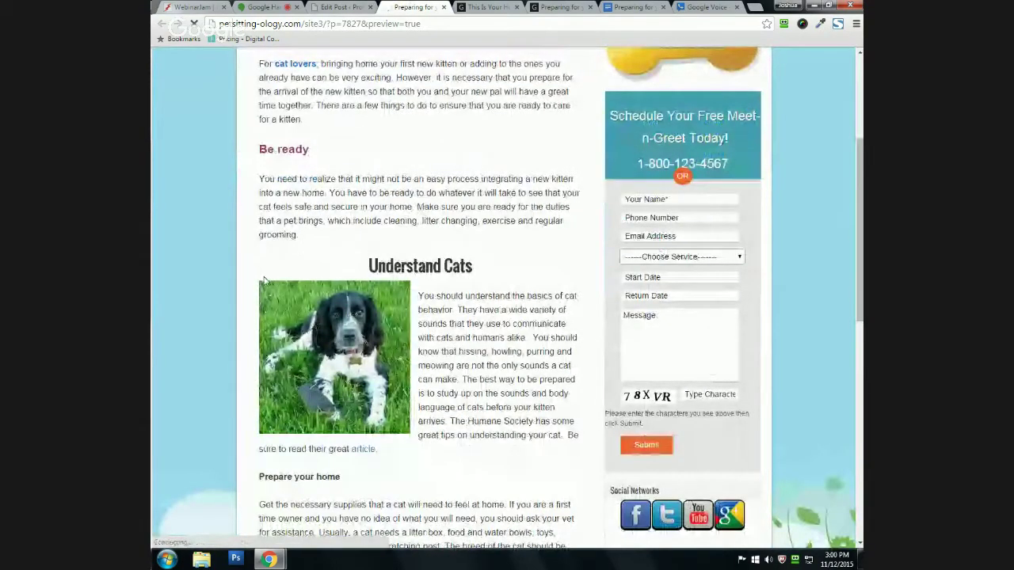
{"action": "scroll", "coordinate": [264, 278], "scroll_direction": "down", "scroll_amount": 1}
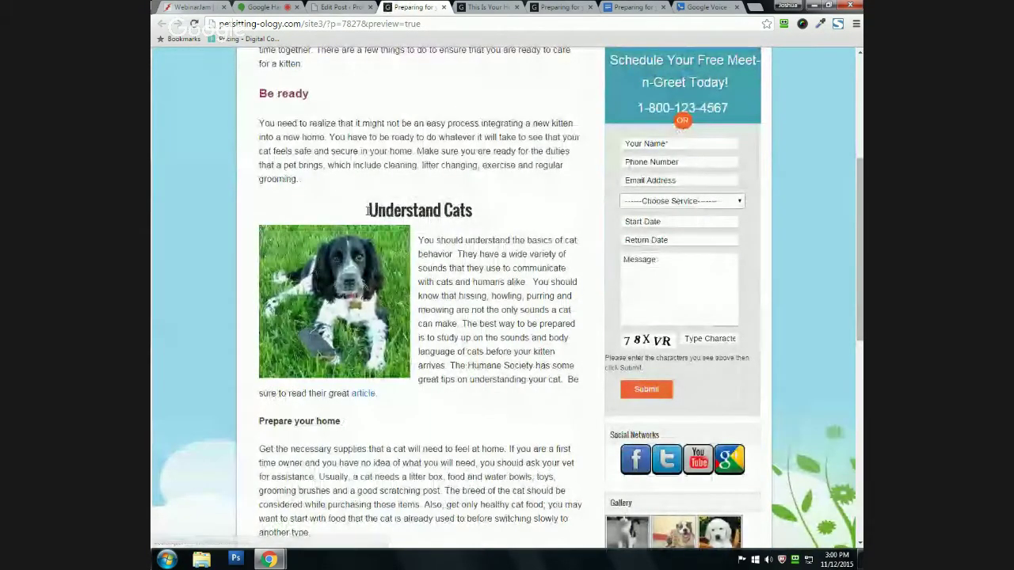
Step: Highlight the 'Understand Cats' heading, read through the preview, and return to the Edit Post tab
{"action": "left_click_drag", "start_coordinate": [367, 210], "coordinate": [565, 209]}
{"action": "left_click", "coordinate": [402, 172]}
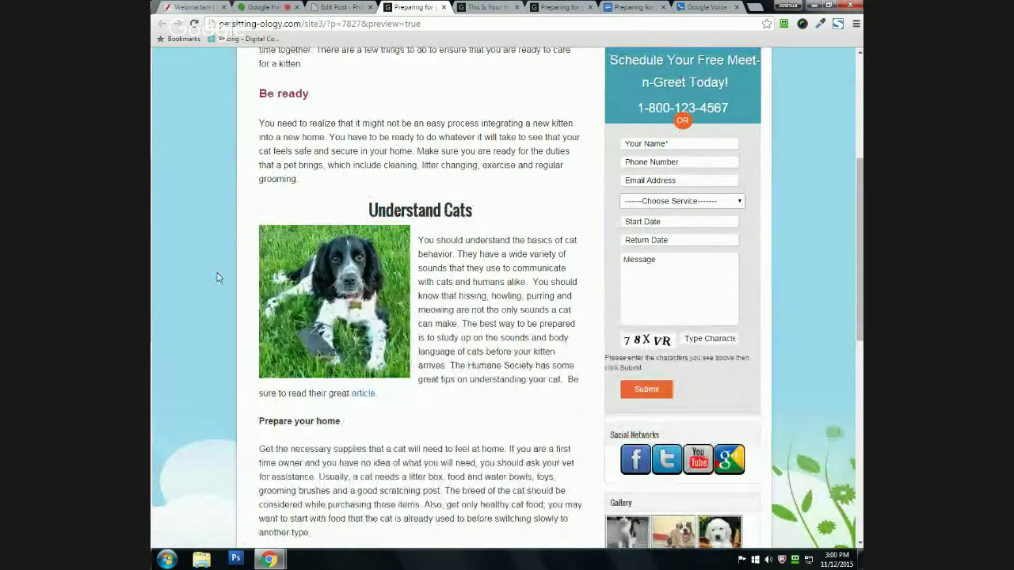
{"action": "scroll", "coordinate": [219, 278], "scroll_direction": "down", "scroll_amount": 1}
{"action": "scroll", "coordinate": [217, 380], "scroll_direction": "up", "scroll_amount": 2}
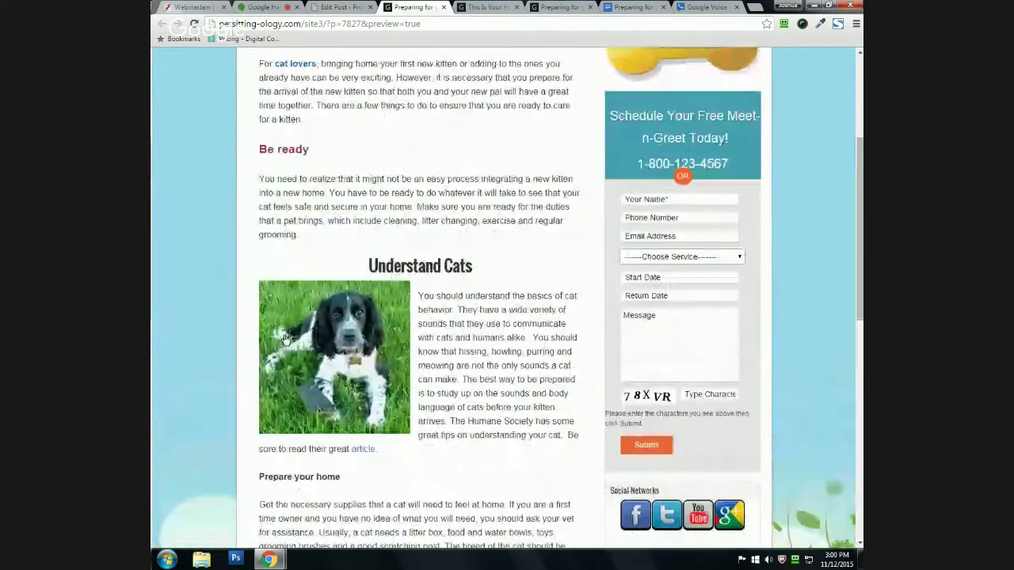
{"action": "scroll", "coordinate": [285, 339], "scroll_direction": "up", "scroll_amount": 3}
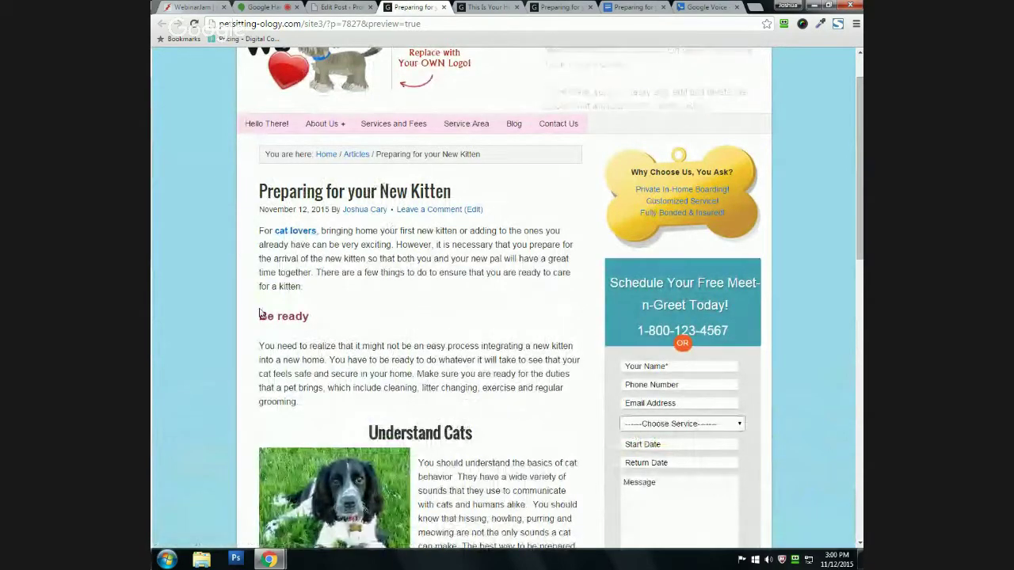
{"action": "scroll", "coordinate": [284, 336], "scroll_direction": "down", "scroll_amount": 2}
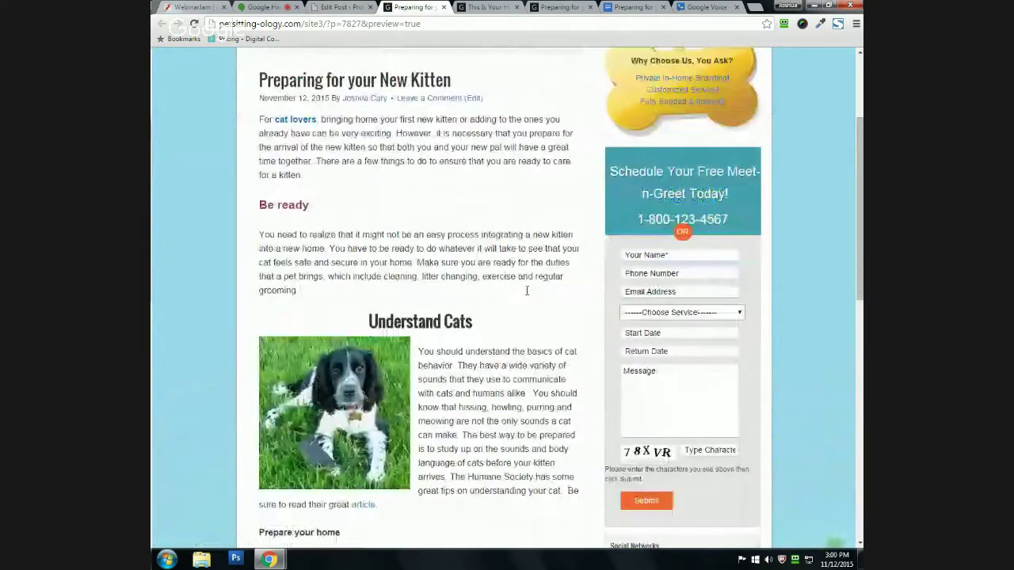
{"action": "scroll", "coordinate": [377, 261], "scroll_direction": "down", "scroll_amount": 2}
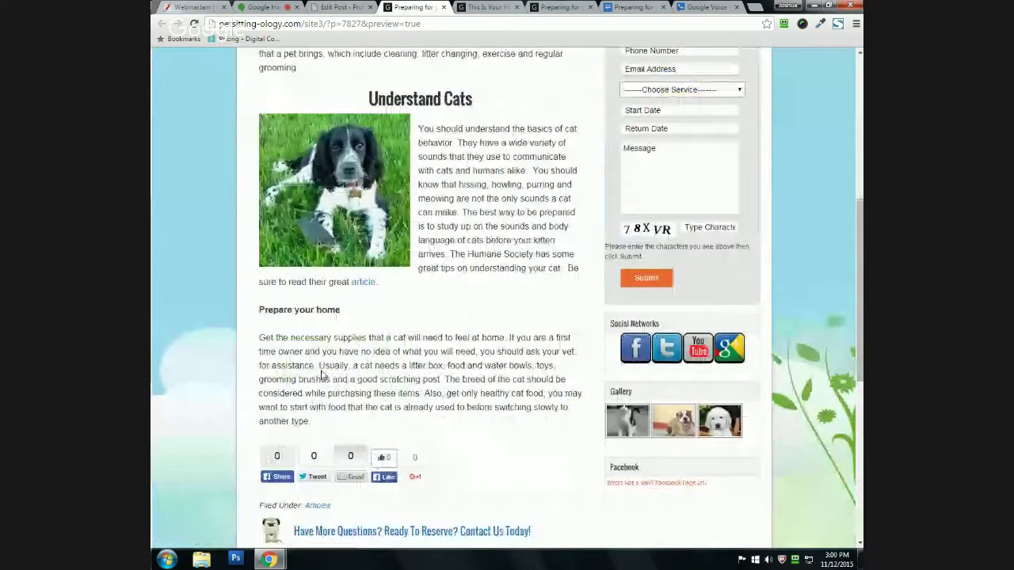
{"action": "scroll", "coordinate": [321, 376], "scroll_direction": "up", "scroll_amount": 3}
{"action": "scroll", "coordinate": [348, 392], "scroll_direction": "up", "scroll_amount": 1}
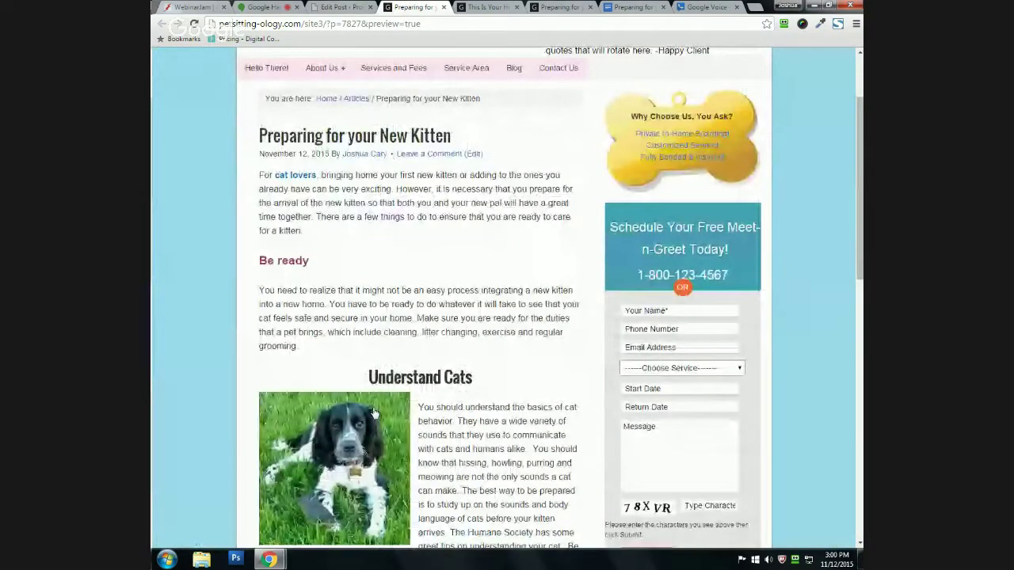
{"action": "scroll", "coordinate": [375, 413], "scroll_direction": "down", "scroll_amount": 2}
{"action": "left_click", "coordinate": [334, 7]}
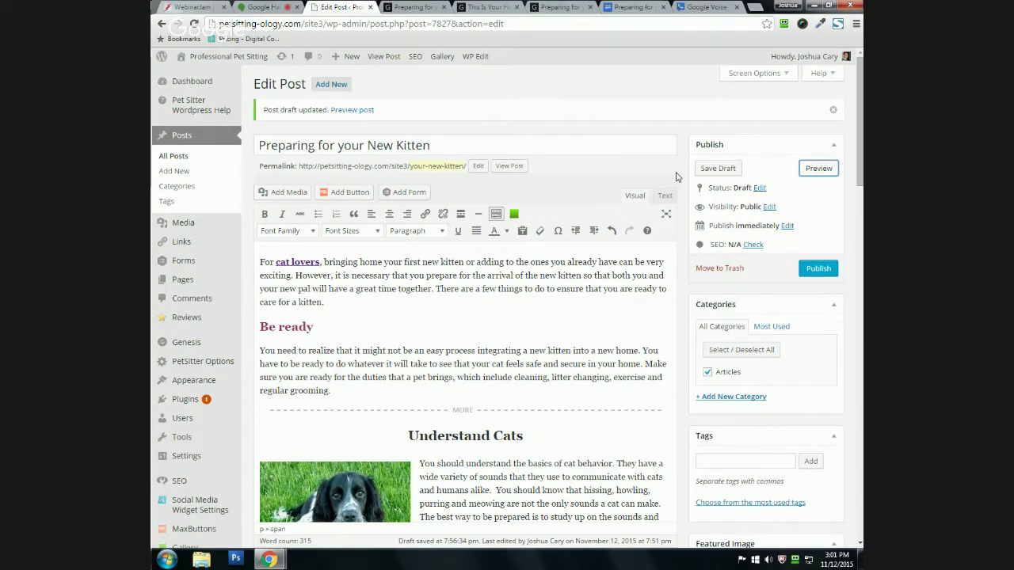
{"action": "scroll", "coordinate": [481, 363], "scroll_direction": "down", "scroll_amount": 2}
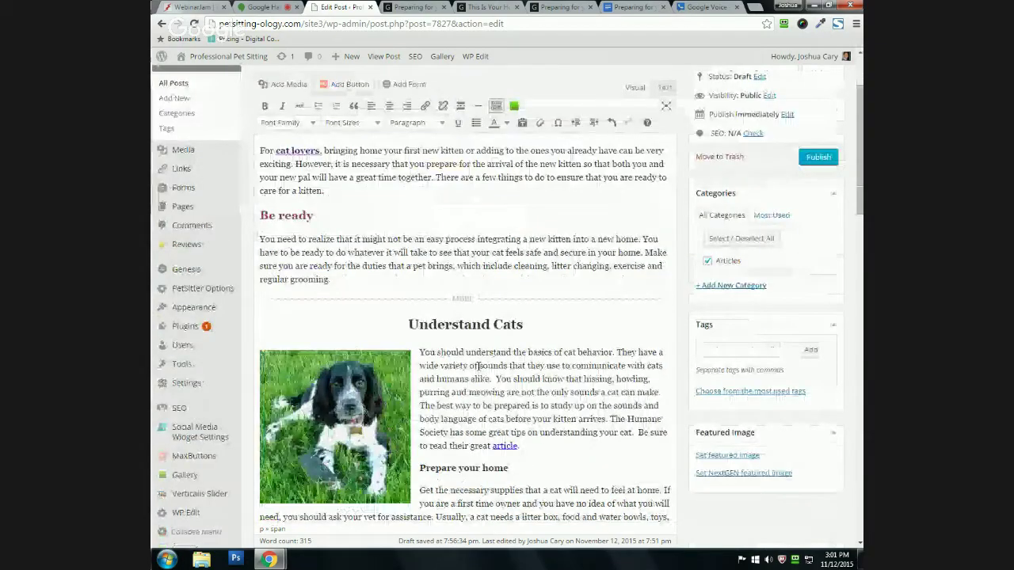
{"action": "scroll", "coordinate": [478, 365], "scroll_direction": "up", "scroll_amount": 2}
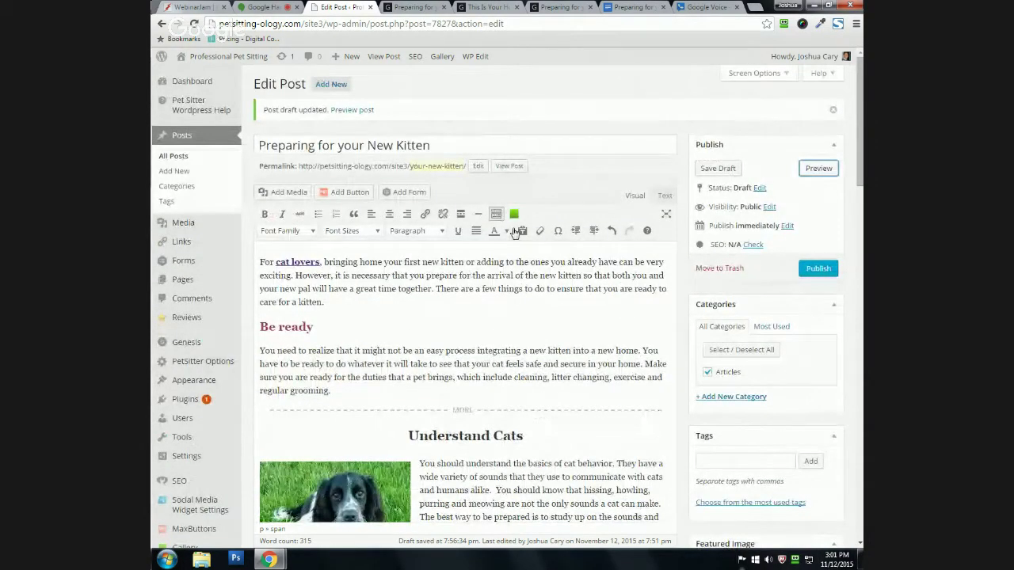
{"action": "scroll", "coordinate": [451, 358], "scroll_direction": "down", "scroll_amount": 2}
{"action": "scroll", "coordinate": [451, 358], "scroll_direction": "up", "scroll_amount": 2}
{"action": "left_click_drag", "start_coordinate": [708, 227], "coordinate": [780, 226]}
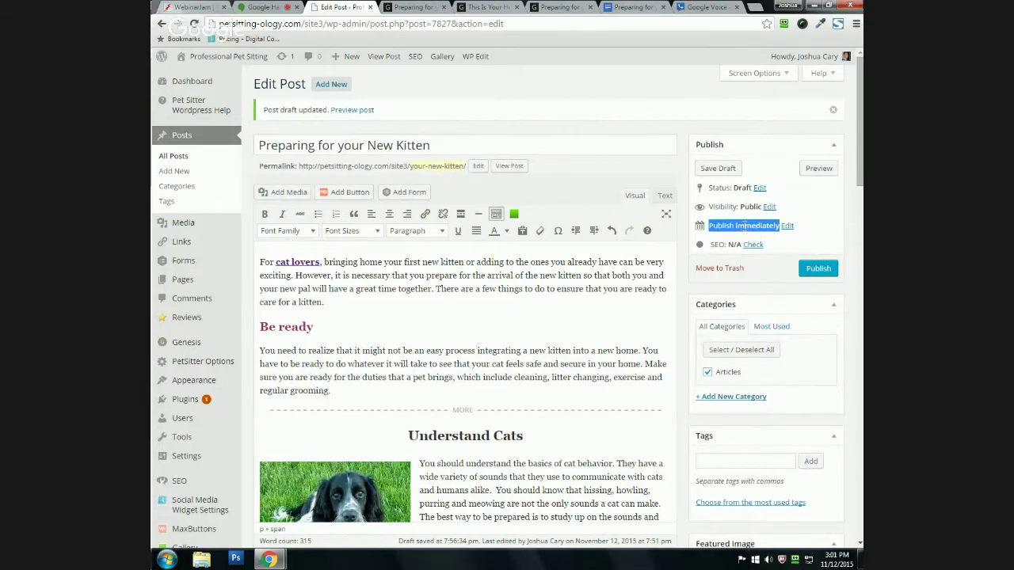
{"action": "left_click", "coordinate": [720, 227]}
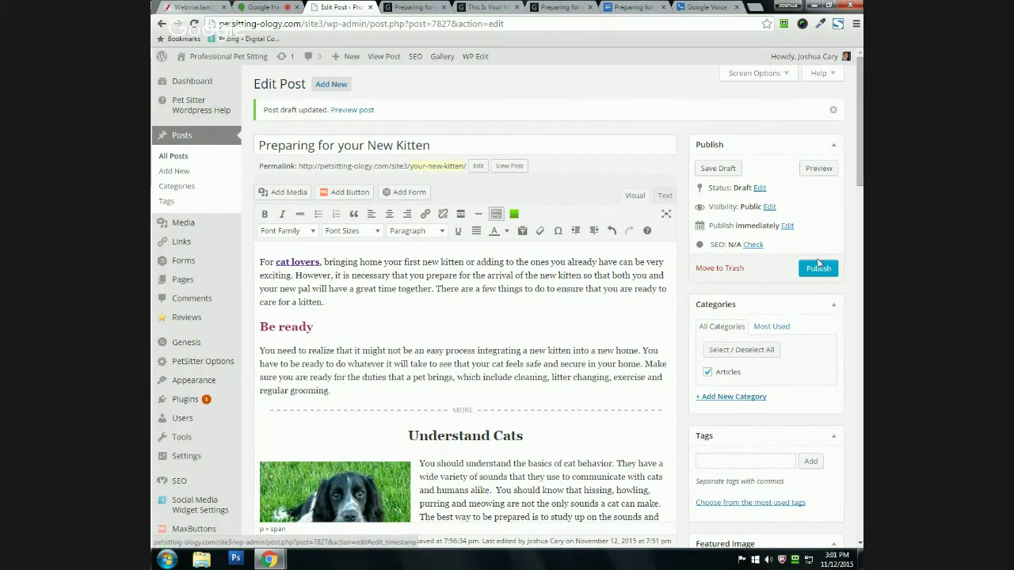
Step: Change the publish day and hour to 19, scheduling the post for Nov 19, 2015 at 19:51
{"action": "left_click", "coordinate": [787, 226]}
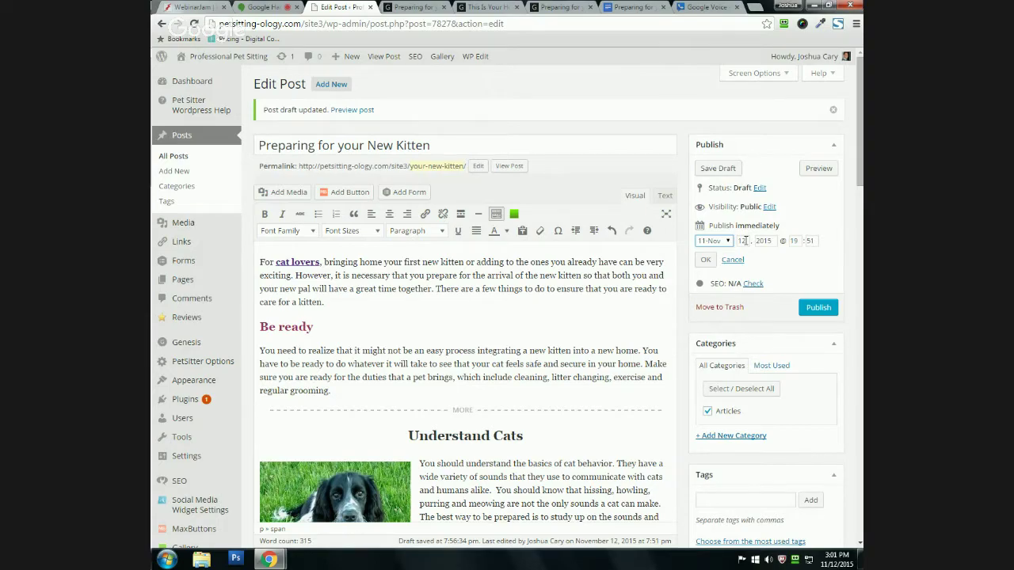
{"action": "left_click", "coordinate": [744, 239]}
{"action": "key", "text": "BackSpace"}
{"action": "type", "text": "9"}
{"action": "double_click", "coordinate": [794, 240]}
{"action": "type", "text": "19"}
{"action": "left_click", "coordinate": [704, 264]}
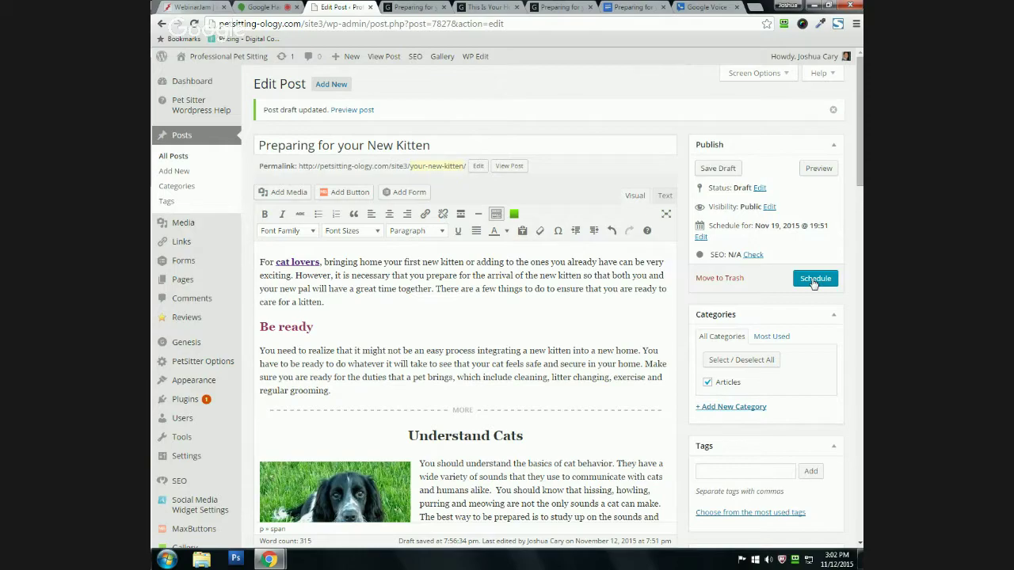
{"action": "scroll", "coordinate": [767, 270], "scroll_direction": "down", "scroll_amount": 1}
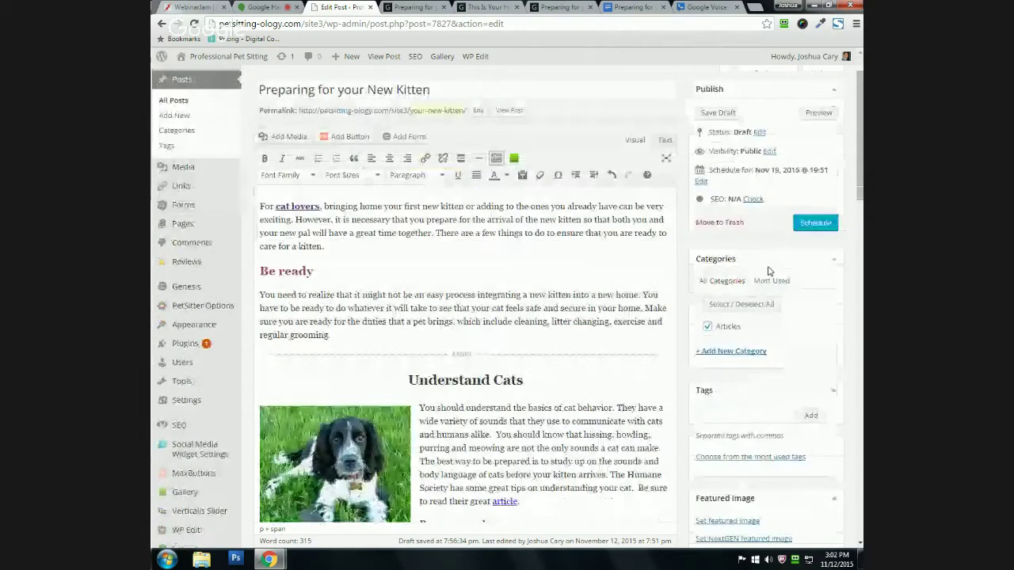
{"action": "scroll", "coordinate": [767, 270], "scroll_direction": "down", "scroll_amount": 1}
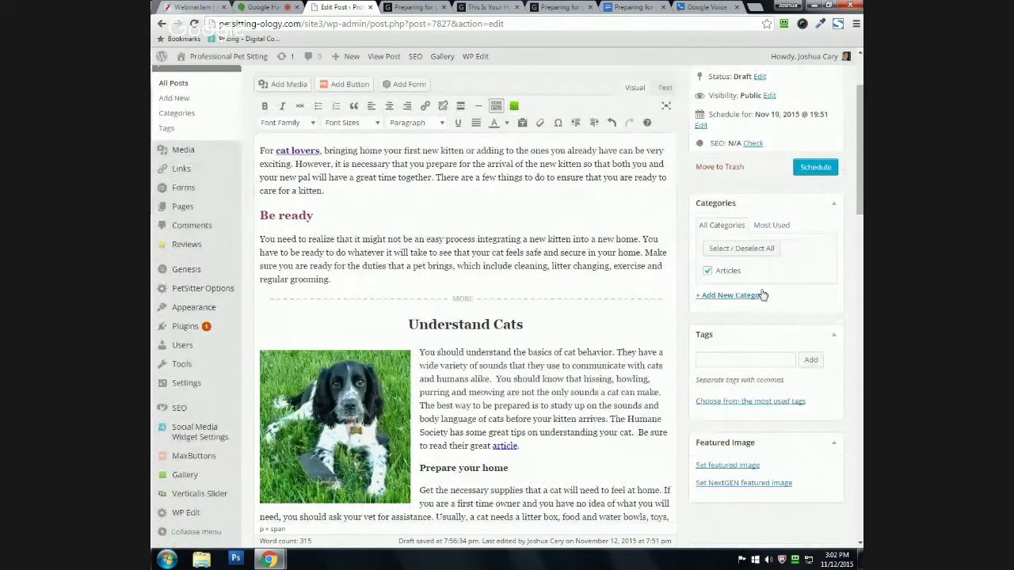
{"action": "scroll", "coordinate": [737, 253], "scroll_direction": "up", "scroll_amount": 2}
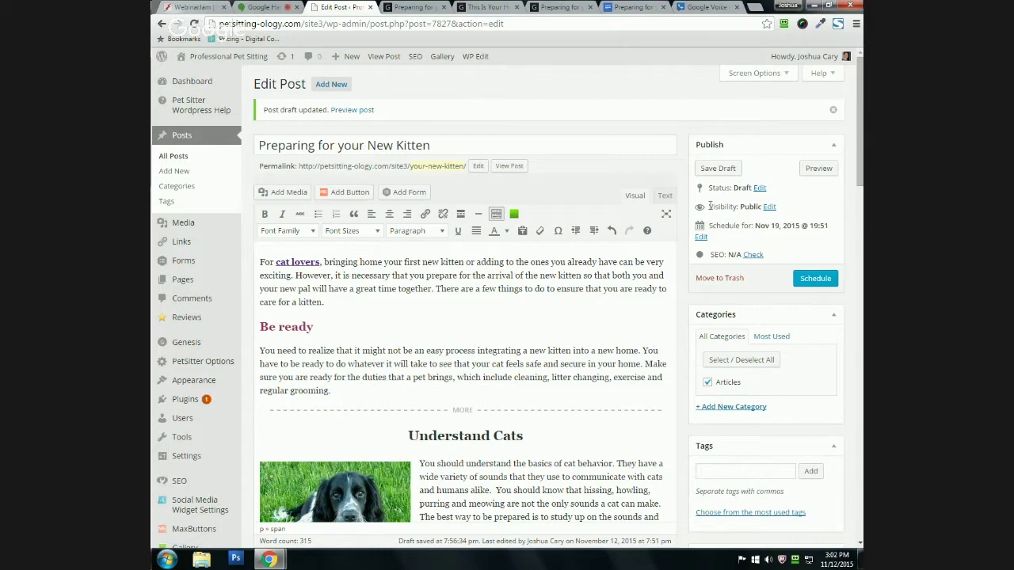
Step: Switch the post's visibility from Public to Password Protected, entering a post password
{"action": "left_click_drag", "start_coordinate": [708, 207], "coordinate": [765, 211]}
{"action": "left_click", "coordinate": [765, 210]}
{"action": "left_click", "coordinate": [768, 209]}
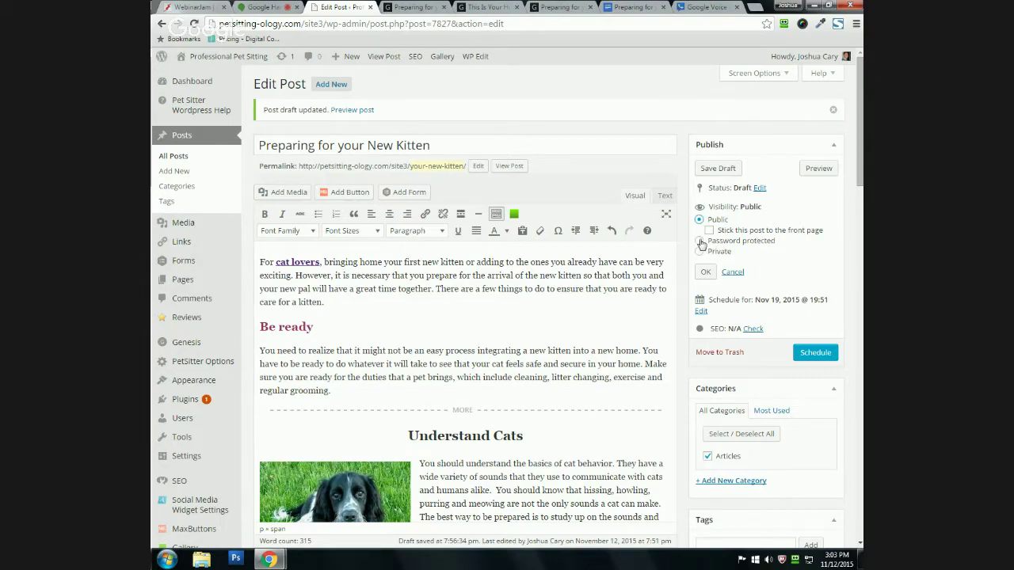
{"action": "left_click", "coordinate": [699, 242]}
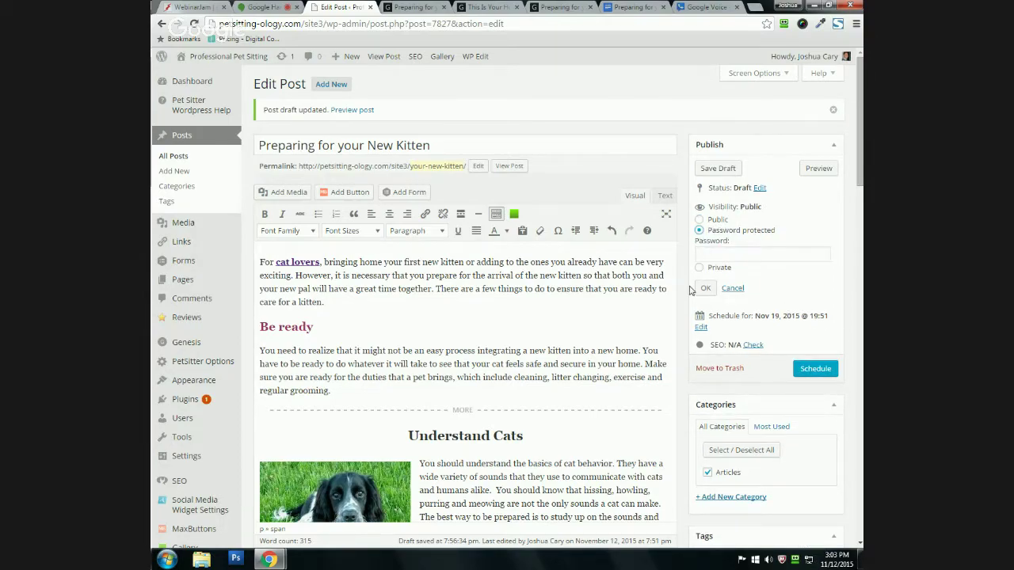
{"action": "left_click", "coordinate": [715, 255]}
{"action": "type", "text": "123456"}
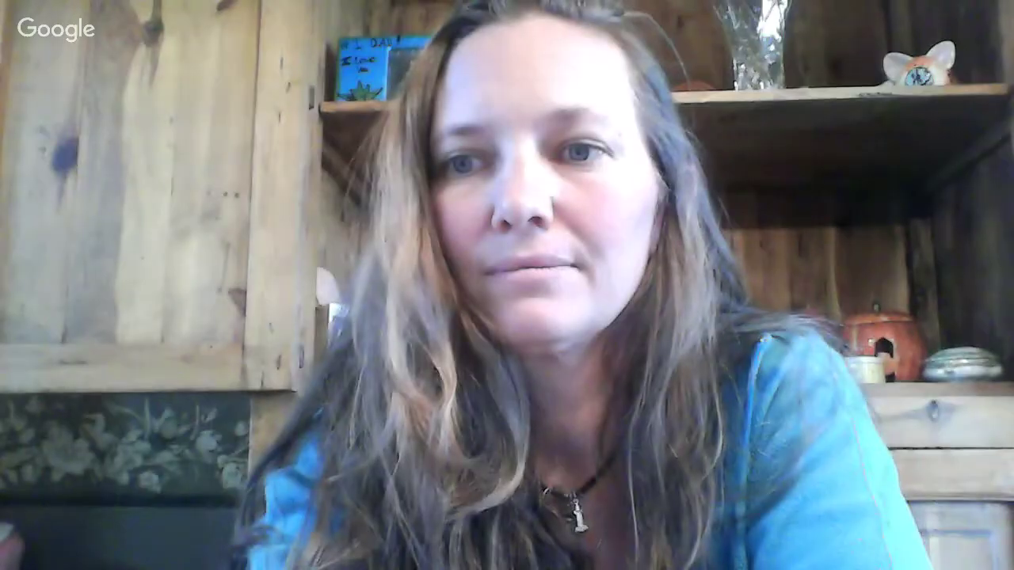
{"action": "left_click", "coordinate": [706, 289]}
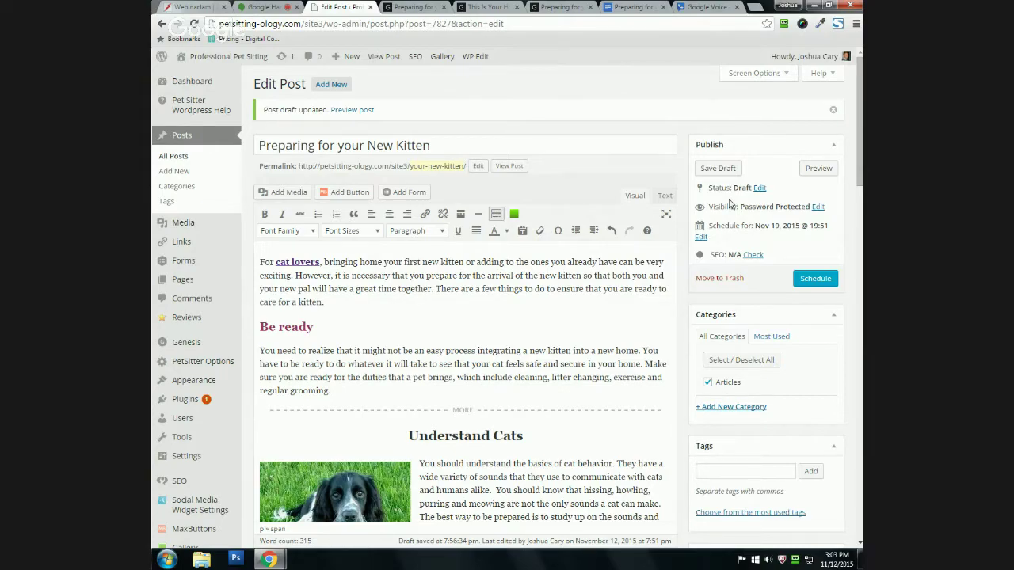
{"action": "scroll", "coordinate": [512, 306], "scroll_direction": "down", "scroll_amount": 3}
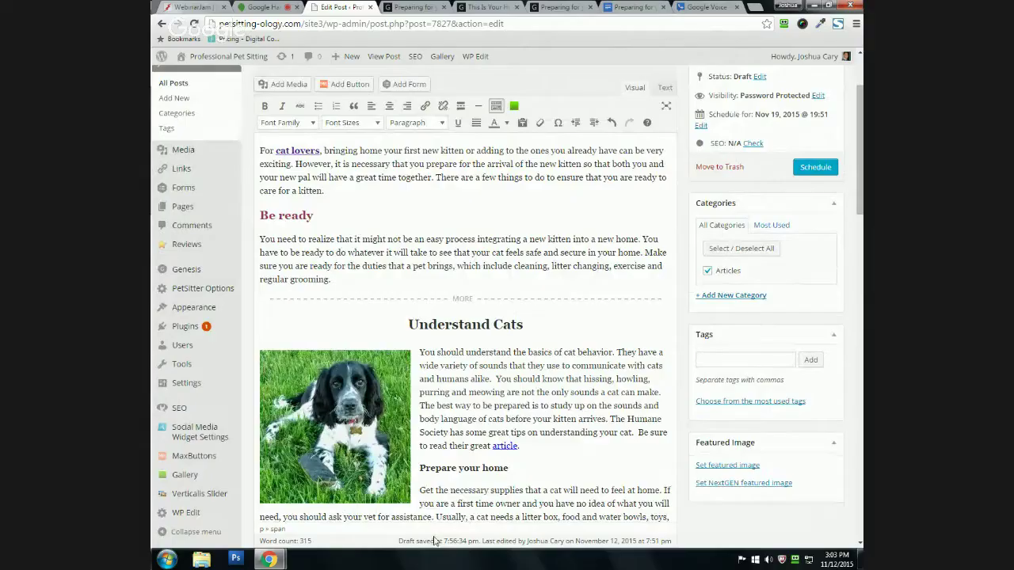
{"action": "scroll", "coordinate": [332, 245], "scroll_direction": "up", "scroll_amount": 2}
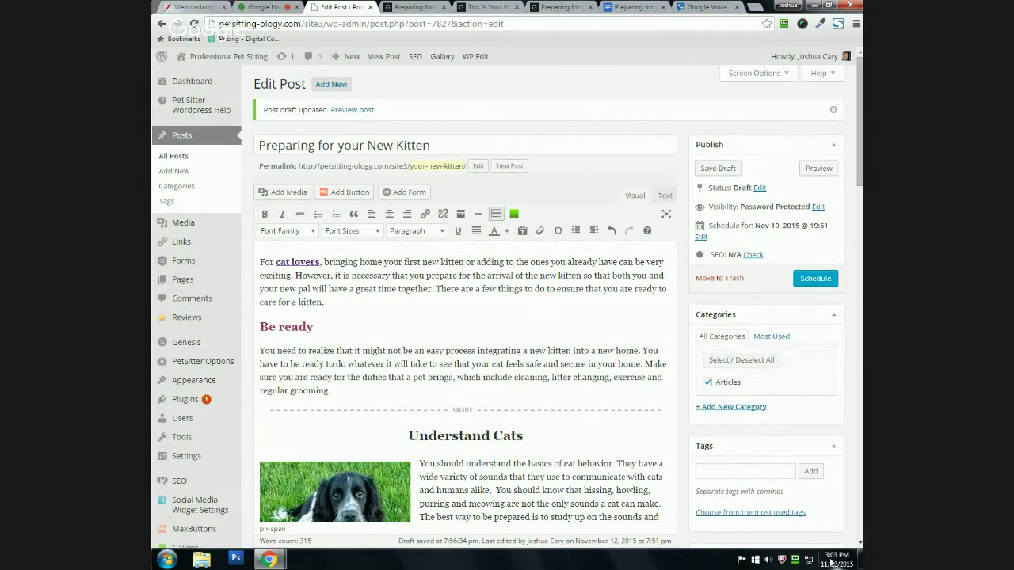
{"action": "mouse_move", "coordinate": [830, 562]}
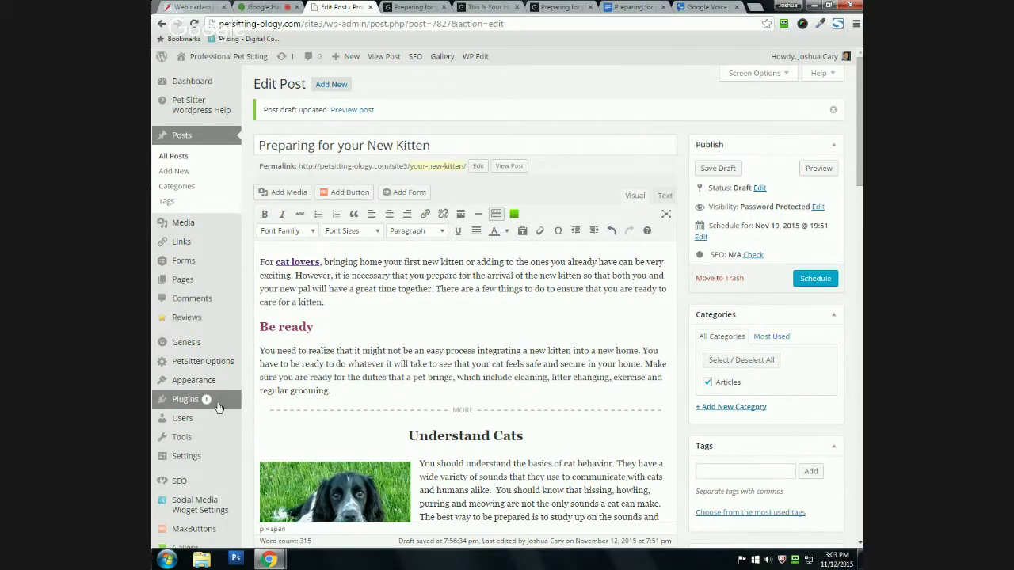
{"action": "mouse_move", "coordinate": [221, 406]}
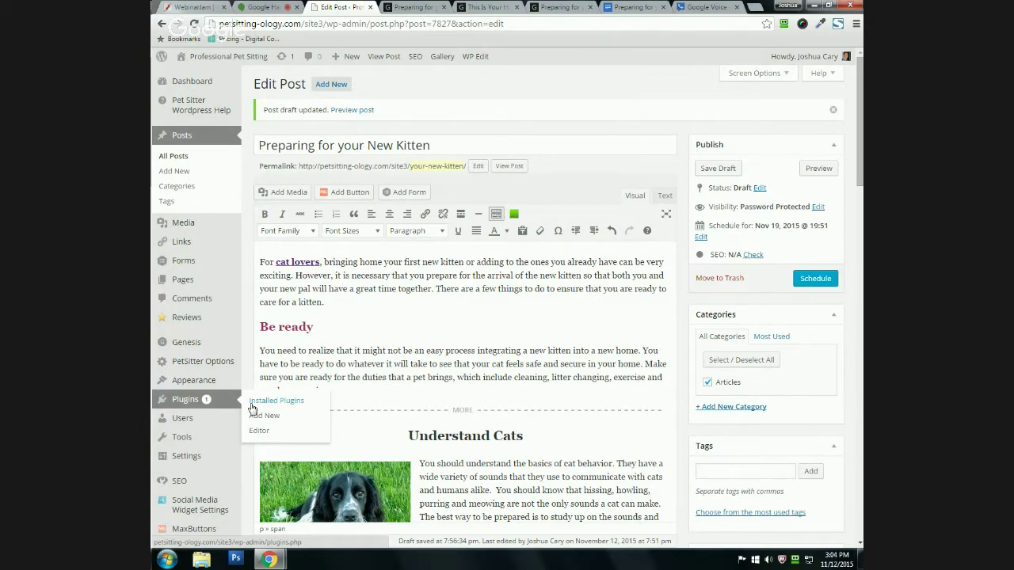
Step: Go to Plugins > Installed Plugins, leaving the editor despite the unsaved-changes warning
{"action": "left_click", "coordinate": [260, 402]}
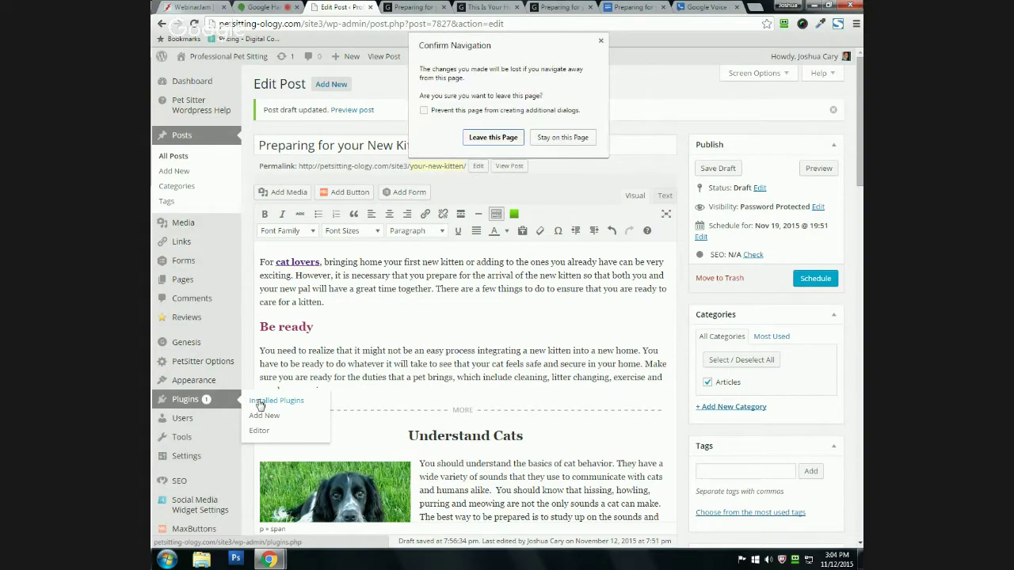
{"action": "left_click", "coordinate": [479, 138]}
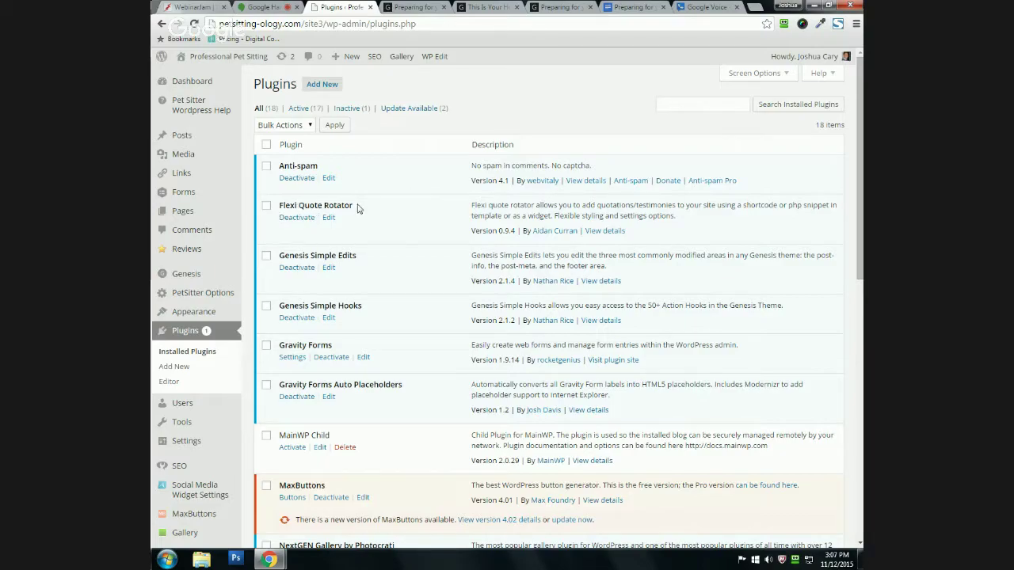
{"action": "scroll", "coordinate": [363, 209], "scroll_direction": "down", "scroll_amount": 1}
{"action": "scroll", "coordinate": [365, 209], "scroll_direction": "down", "scroll_amount": 1}
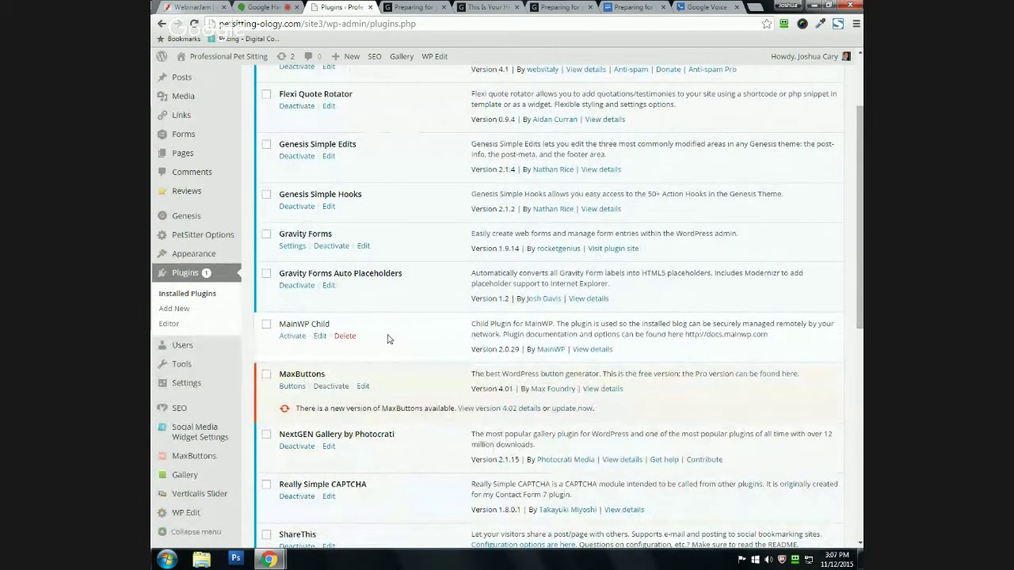
{"action": "scroll", "coordinate": [388, 339], "scroll_direction": "down", "scroll_amount": 1}
{"action": "left_click_drag", "start_coordinate": [279, 317], "coordinate": [328, 316]}
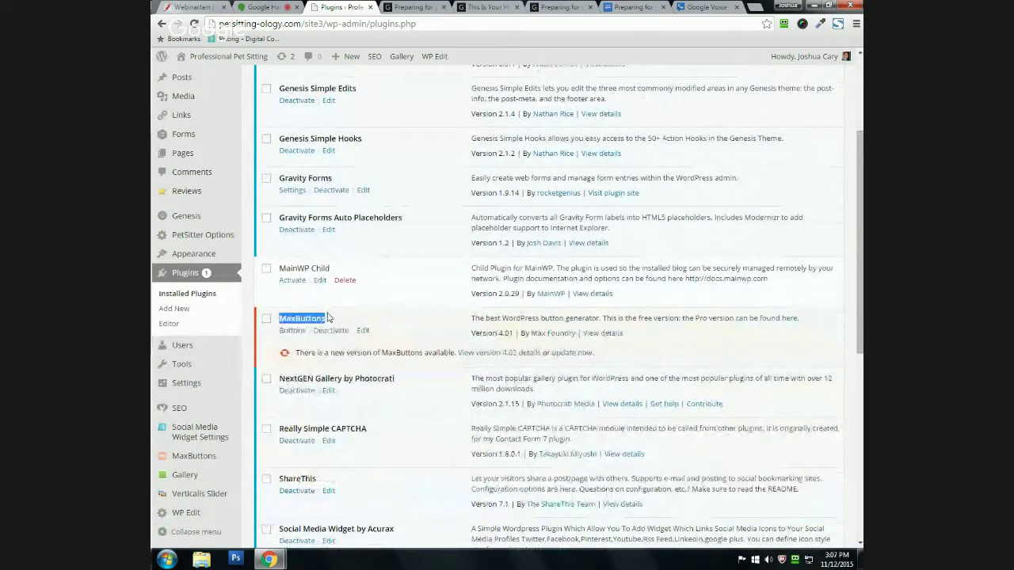
{"action": "left_click", "coordinate": [327, 317]}
{"action": "scroll", "coordinate": [325, 317], "scroll_direction": "down", "scroll_amount": 1}
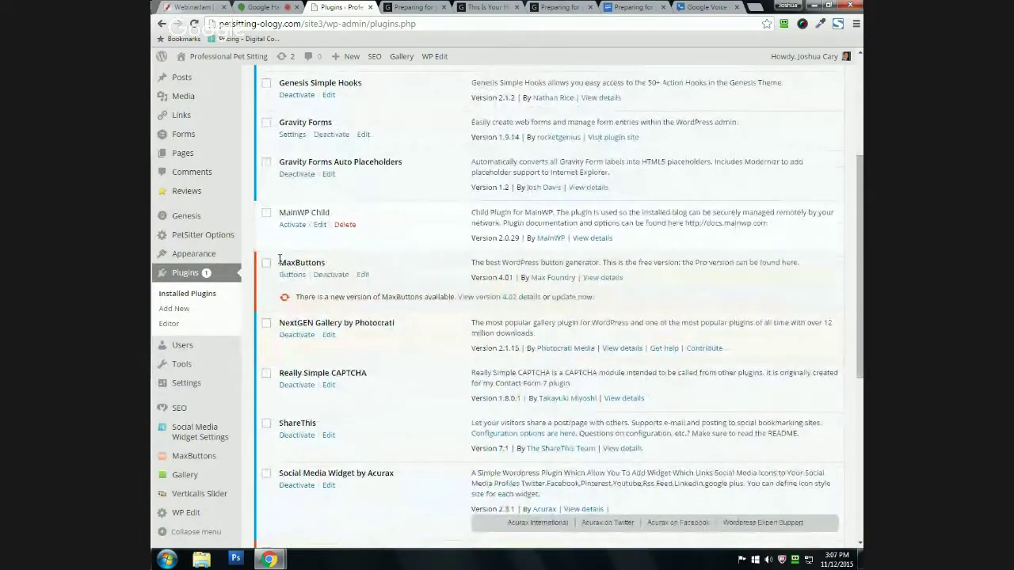
{"action": "scroll", "coordinate": [288, 316], "scroll_direction": "down", "scroll_amount": 1}
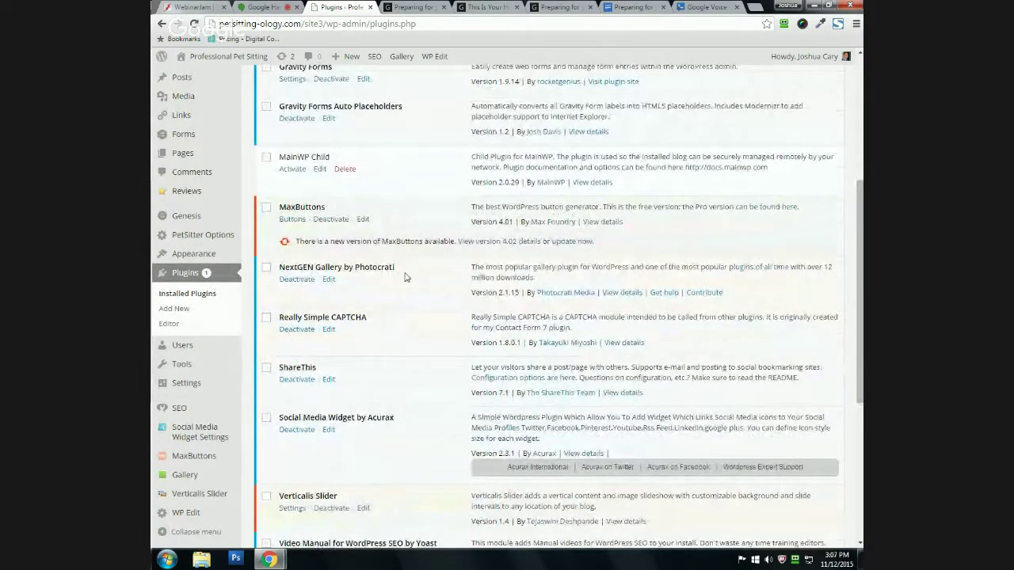
{"action": "scroll", "coordinate": [394, 267], "scroll_direction": "down", "scroll_amount": 2}
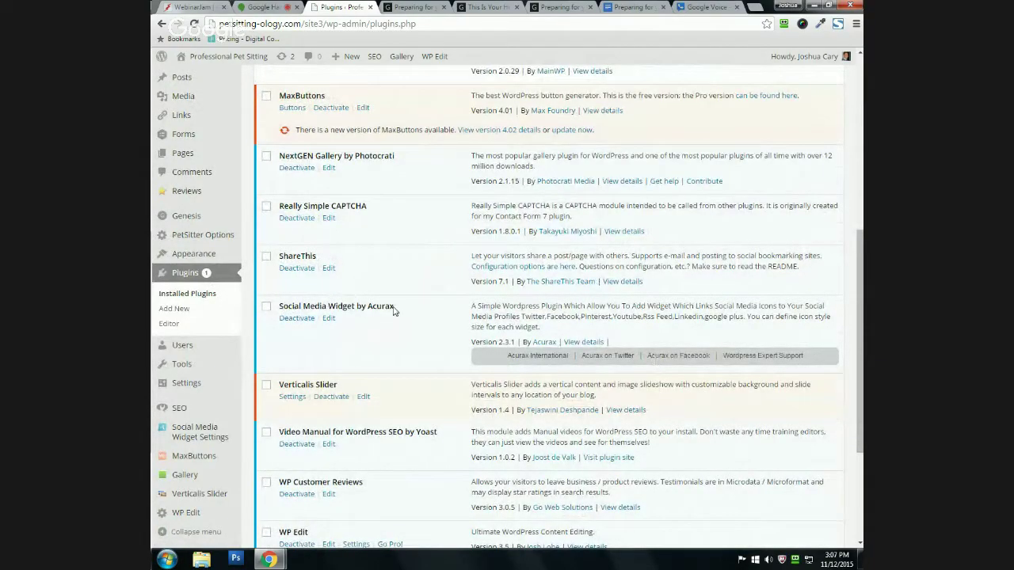
{"action": "scroll", "coordinate": [352, 304], "scroll_direction": "down", "scroll_amount": 2}
{"action": "scroll", "coordinate": [321, 368], "scroll_direction": "down", "scroll_amount": 1}
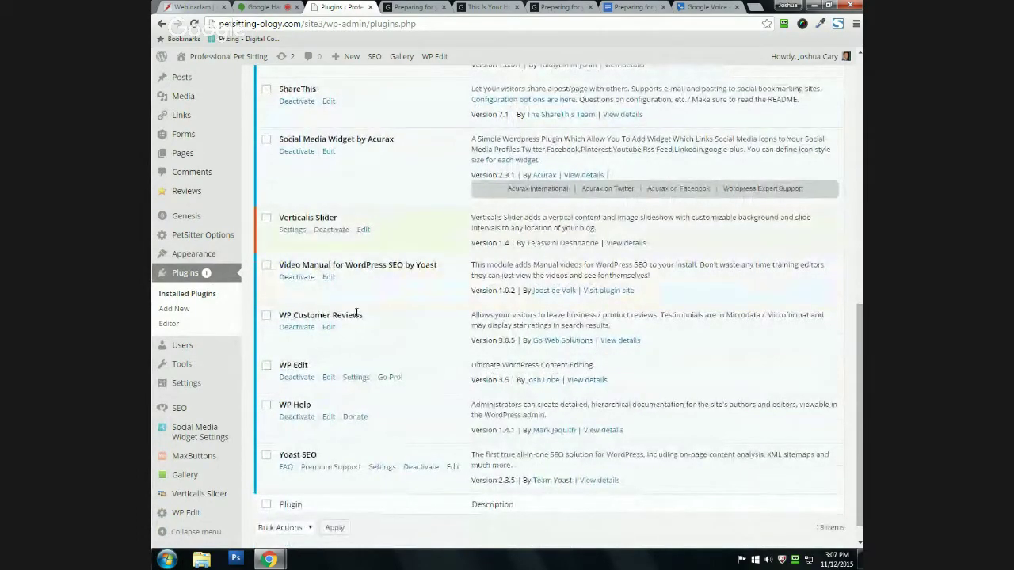
{"action": "scroll", "coordinate": [316, 372], "scroll_direction": "down", "scroll_amount": 1}
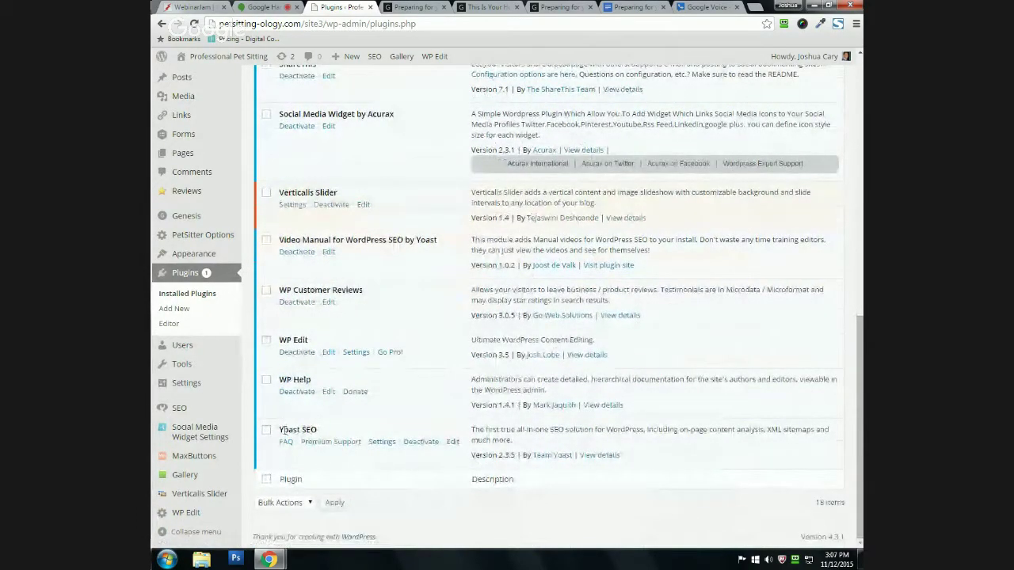
{"action": "scroll", "coordinate": [305, 429], "scroll_direction": "up", "scroll_amount": 10}
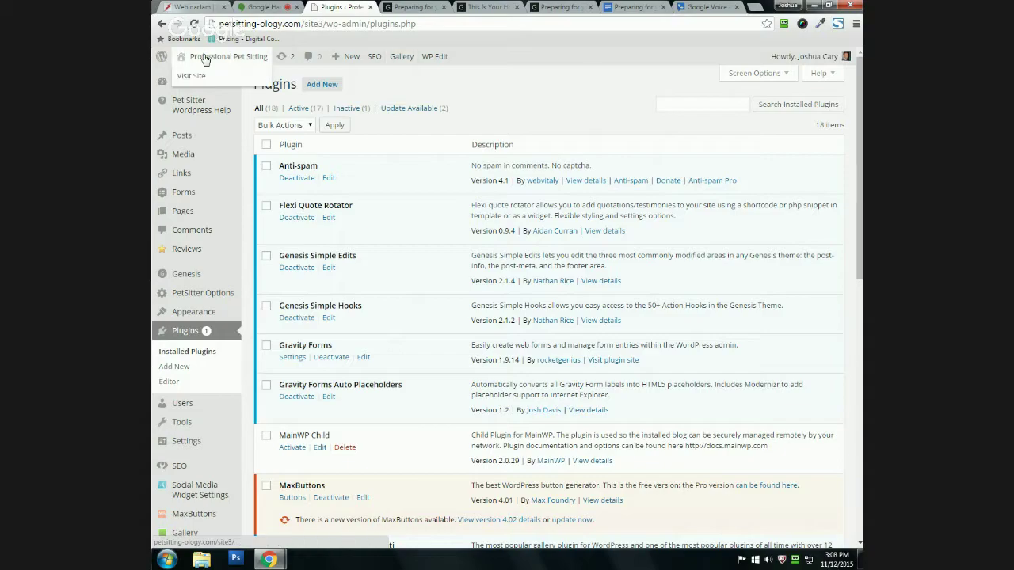
Step: Open the Add Plugins page and scroll through it
{"action": "left_click", "coordinate": [319, 87]}
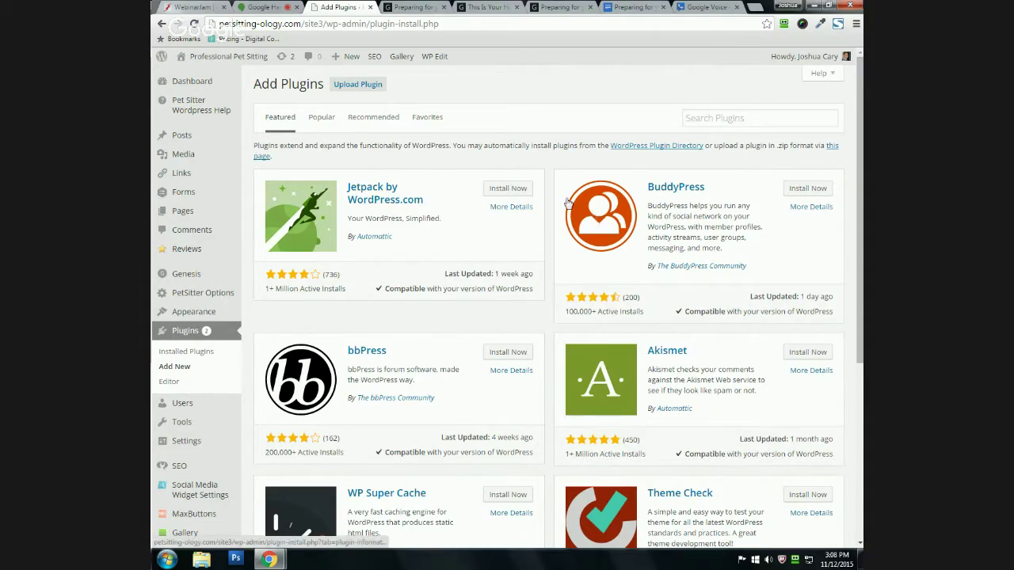
{"action": "scroll", "coordinate": [568, 208], "scroll_direction": "down", "scroll_amount": 2}
{"action": "scroll", "coordinate": [569, 207], "scroll_direction": "down", "scroll_amount": 3}
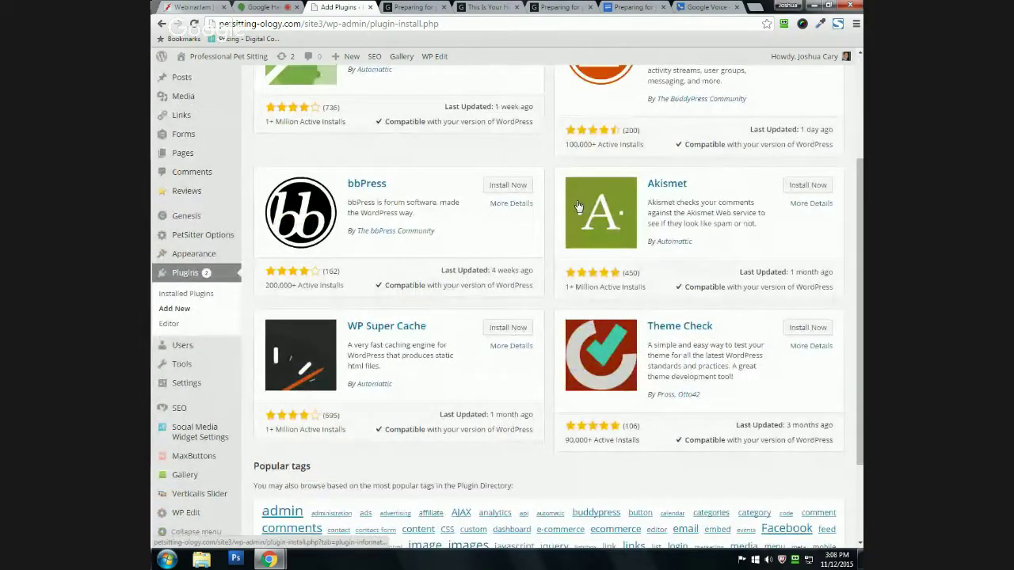
{"action": "scroll", "coordinate": [574, 206], "scroll_direction": "up", "scroll_amount": 4}
{"action": "scroll", "coordinate": [475, 356], "scroll_direction": "down", "scroll_amount": 5}
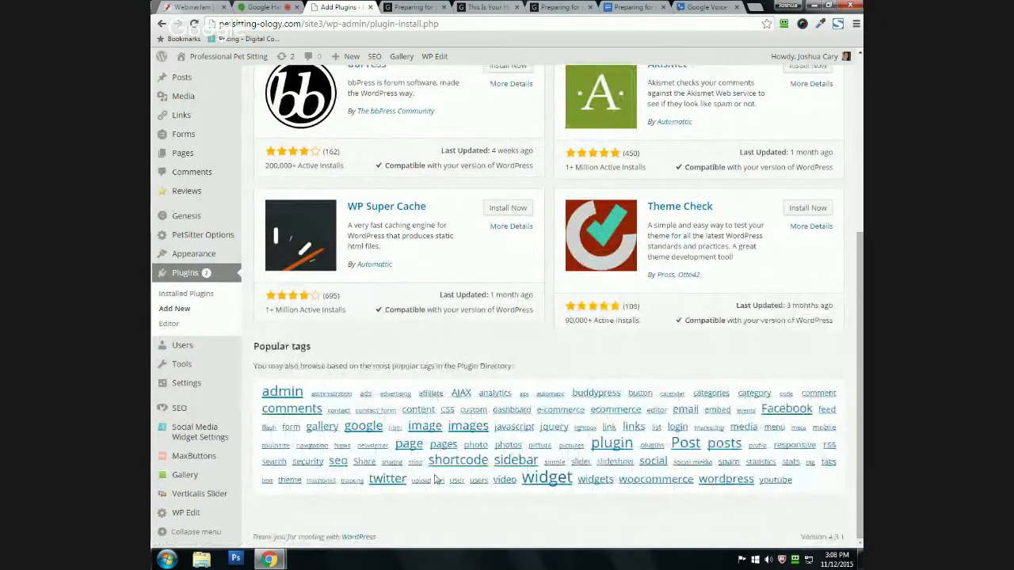
{"action": "scroll", "coordinate": [412, 424], "scroll_direction": "up", "scroll_amount": 5}
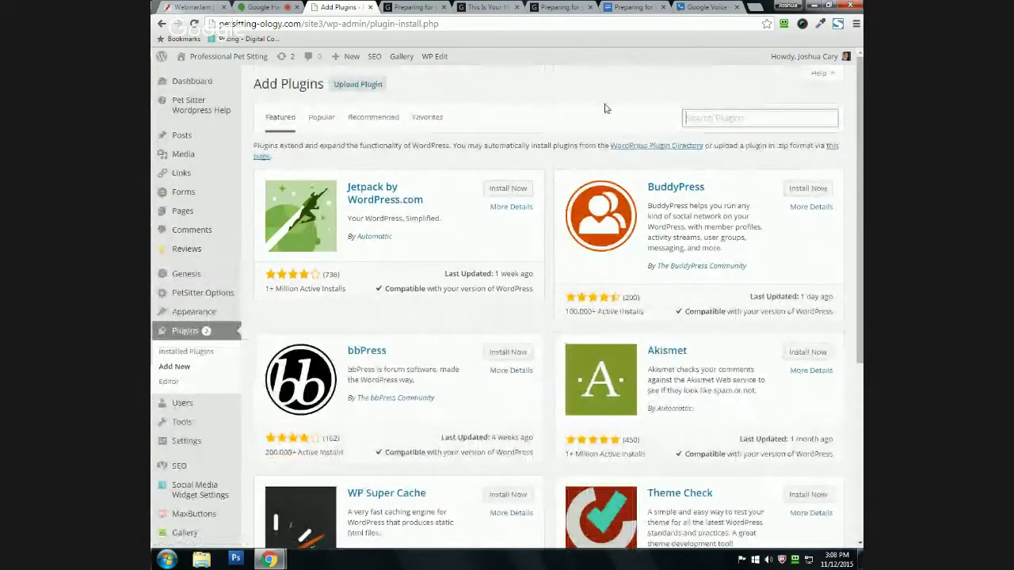
Step: Search the plugin directory for 'calendar' and scroll through the 593 results
{"action": "type", "text": "calen"}
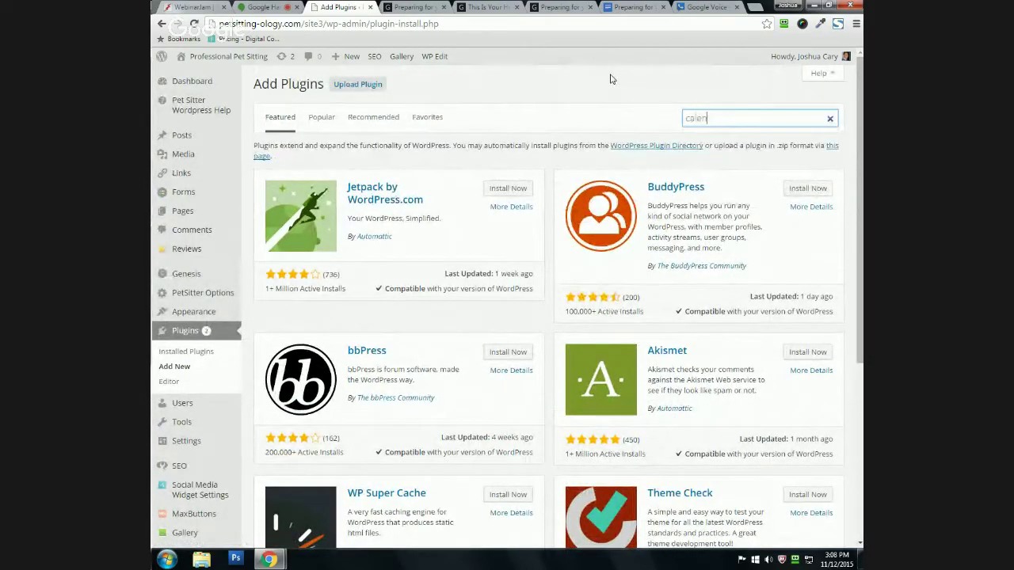
{"action": "type", "text": "dar"}
{"action": "key", "text": "Return"}
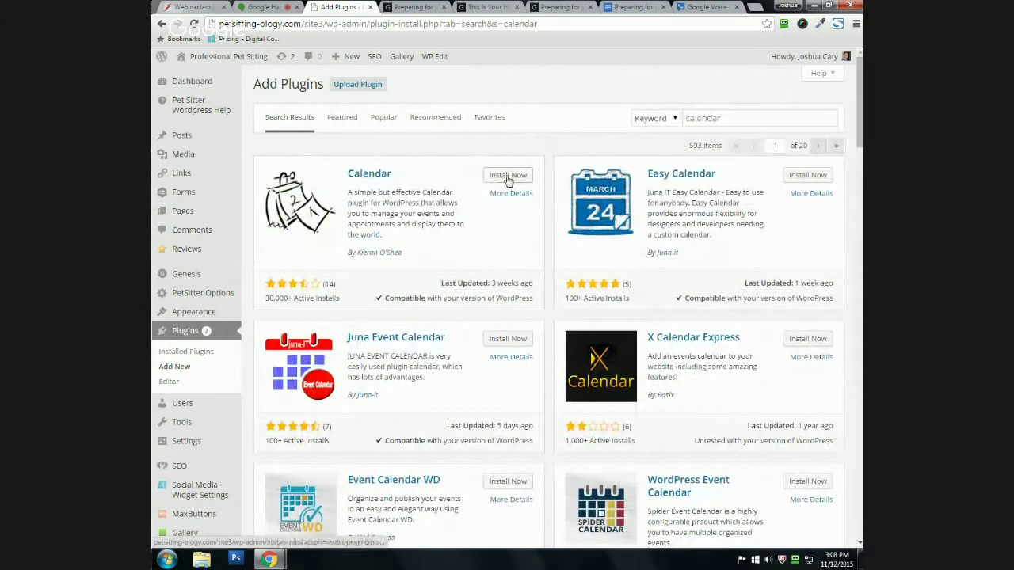
{"action": "scroll", "coordinate": [460, 356], "scroll_direction": "down", "scroll_amount": 2}
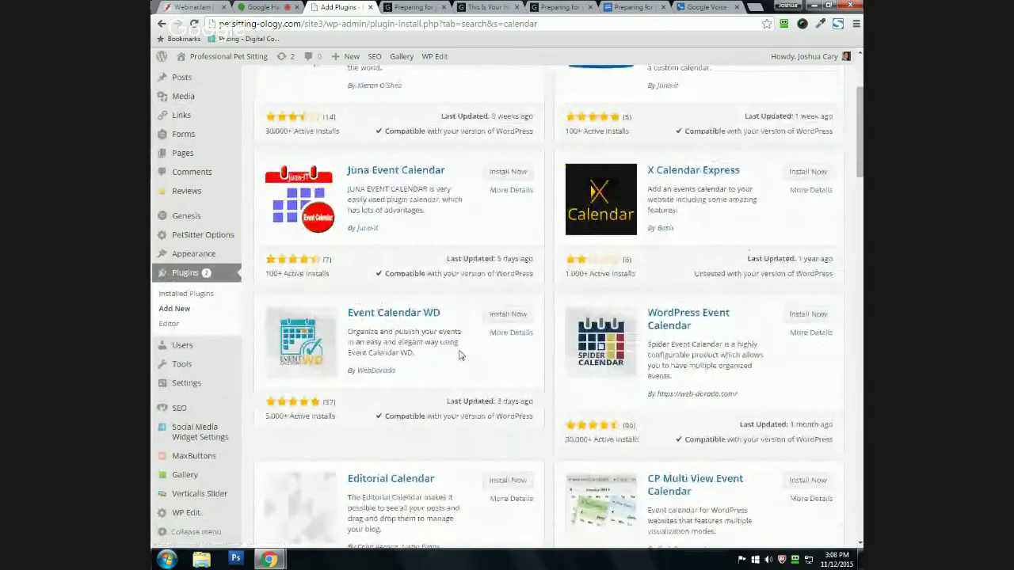
{"action": "scroll", "coordinate": [460, 356], "scroll_direction": "down", "scroll_amount": 1}
{"action": "scroll", "coordinate": [463, 380], "scroll_direction": "up", "scroll_amount": 3}
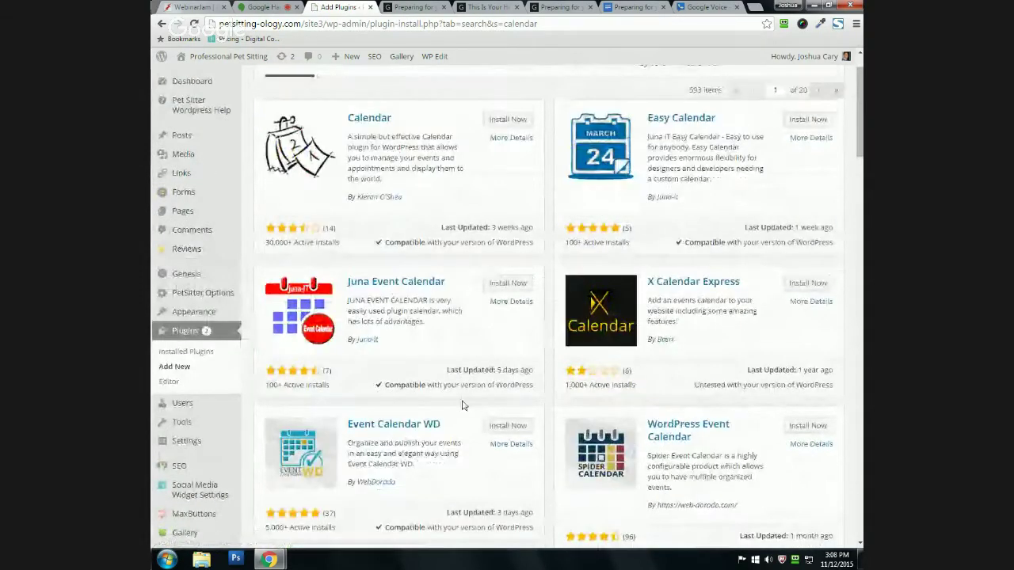
{"action": "scroll", "coordinate": [464, 406], "scroll_direction": "up", "scroll_amount": 1}
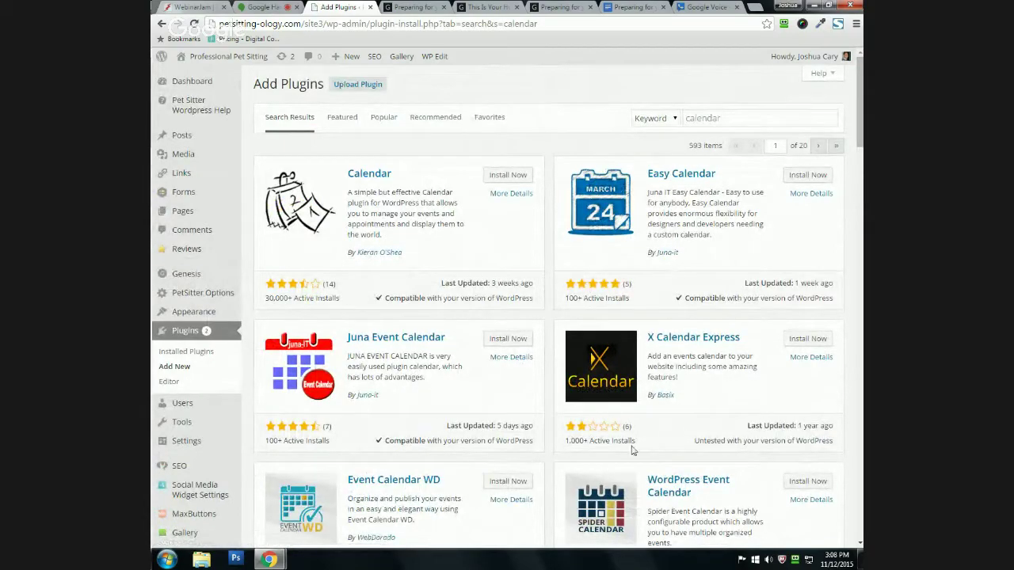
Step: View the Calendar plugin's details window, then close it
{"action": "left_click", "coordinate": [502, 194]}
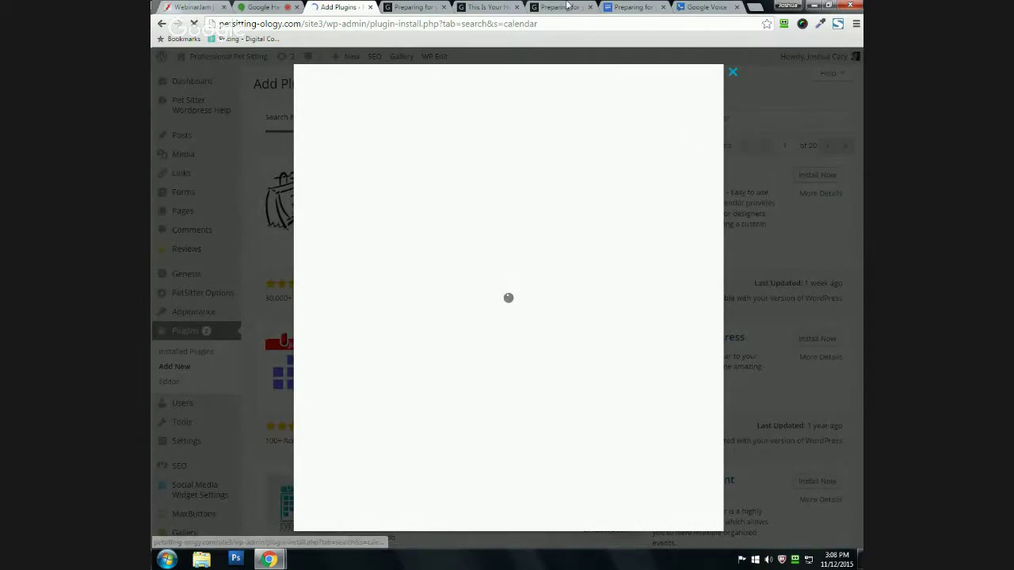
{"action": "scroll", "coordinate": [352, 292], "scroll_direction": "down", "scroll_amount": 2}
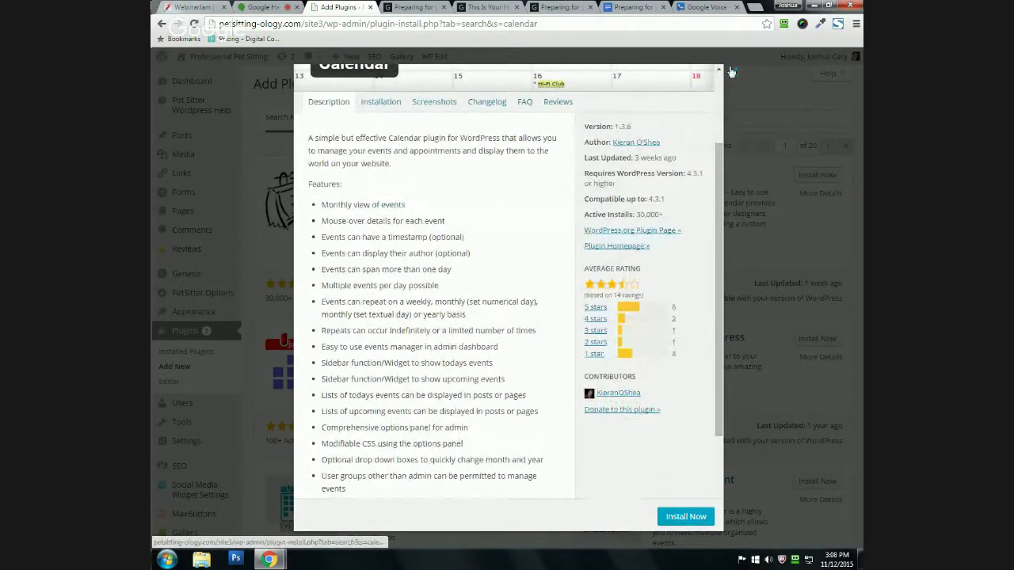
{"action": "left_click", "coordinate": [732, 72]}
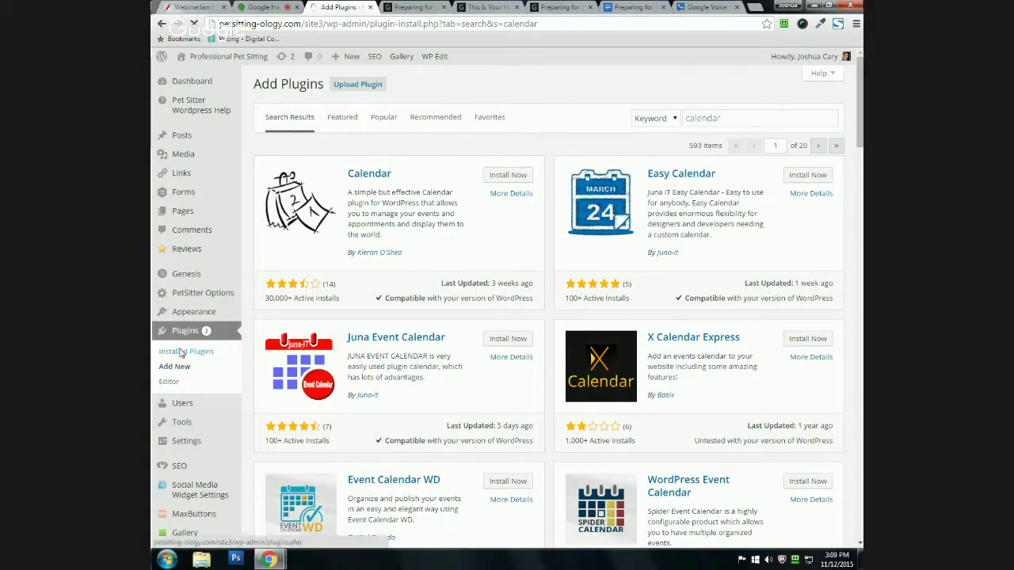
Step: Return to Installed Plugins and scroll through the 18 plugins, 2 with updates
{"action": "left_click", "coordinate": [185, 351]}
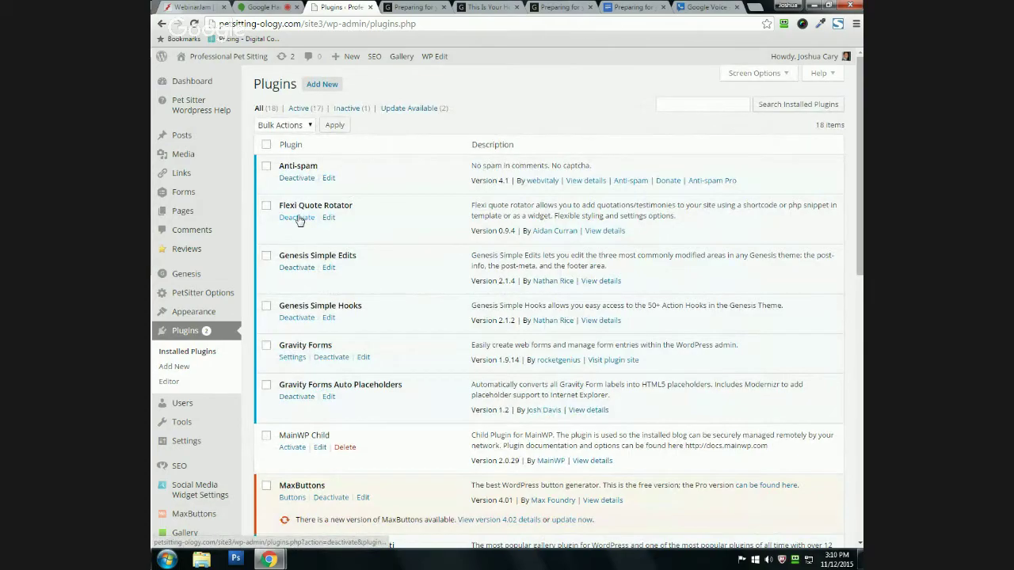
{"action": "scroll", "coordinate": [316, 293], "scroll_direction": "down", "scroll_amount": 1}
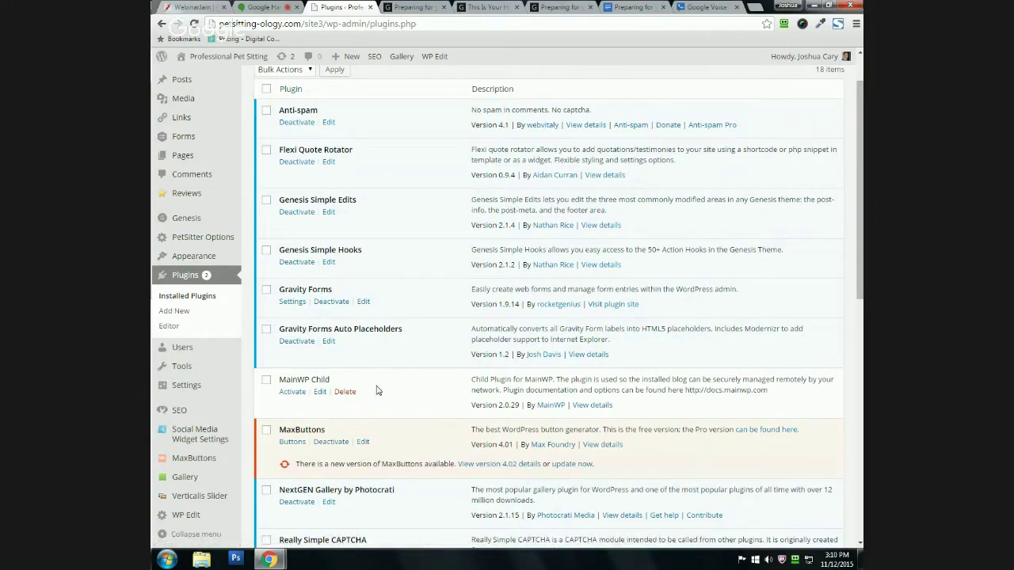
{"action": "mouse_move", "coordinate": [276, 561]}
{"action": "scroll", "coordinate": [445, 389], "scroll_direction": "up", "scroll_amount": 1}
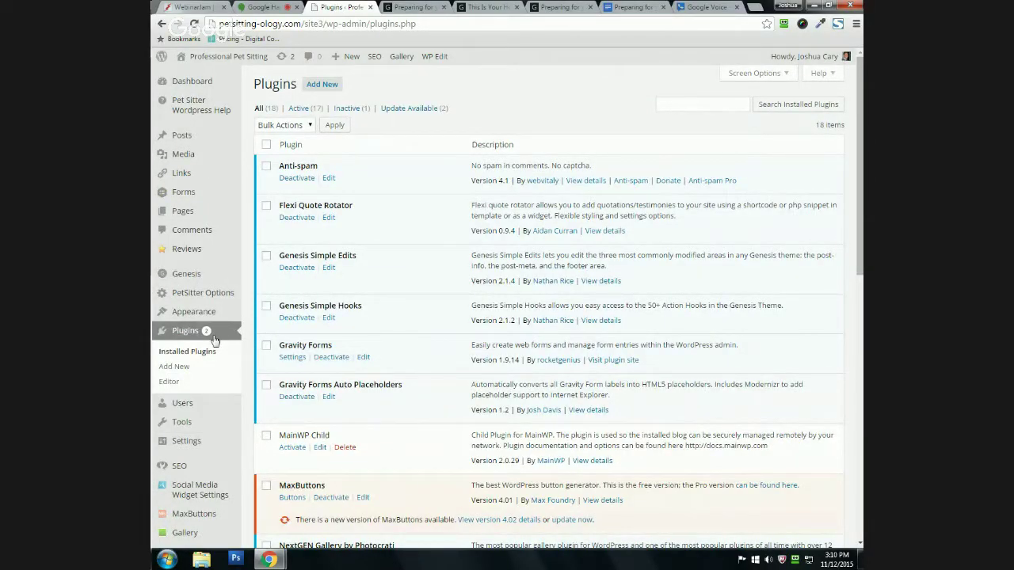
{"action": "mouse_move", "coordinate": [214, 82]}
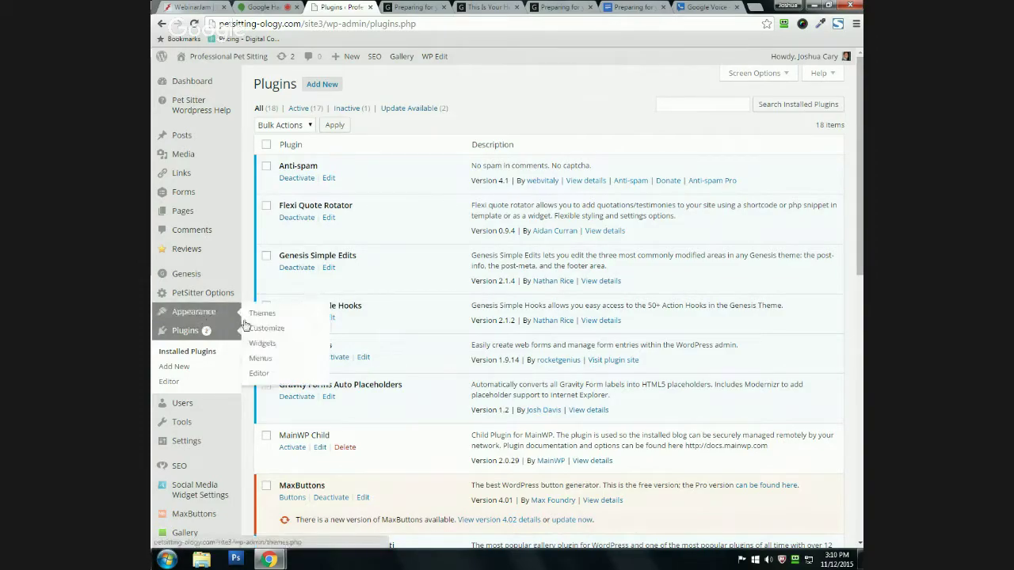
{"action": "left_click", "coordinate": [178, 85]}
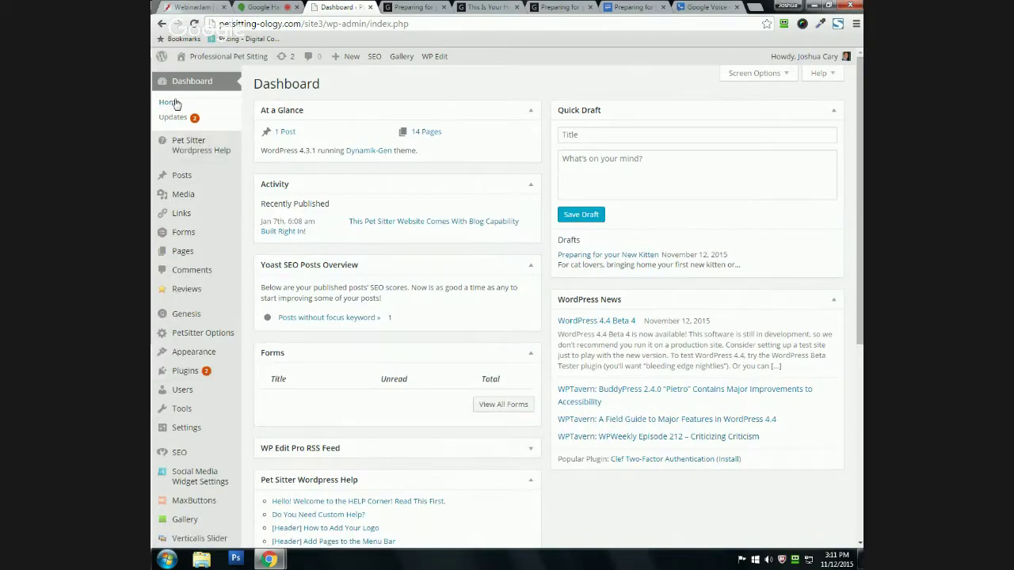
{"action": "mouse_move", "coordinate": [209, 379]}
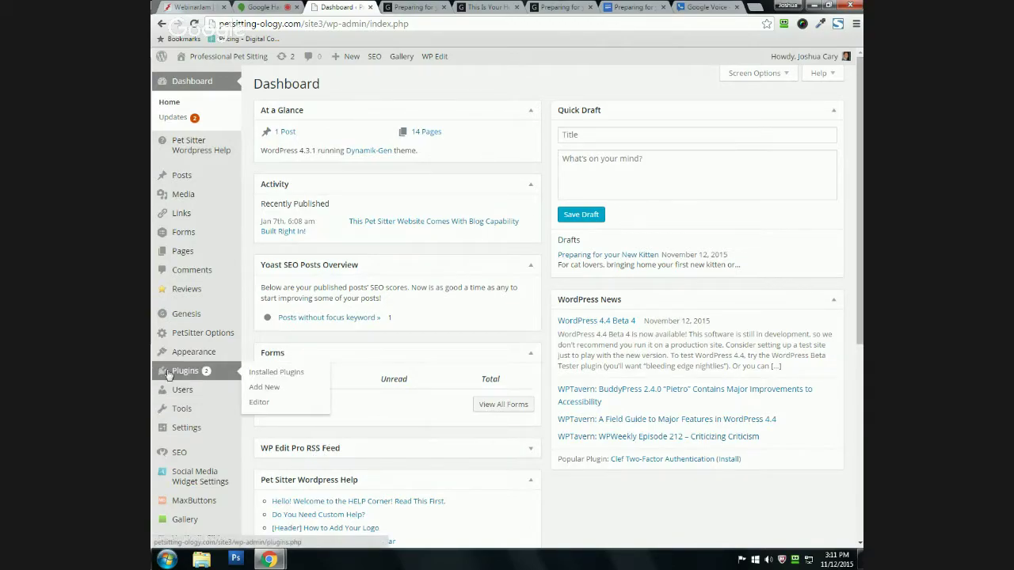
{"action": "left_click", "coordinate": [179, 372]}
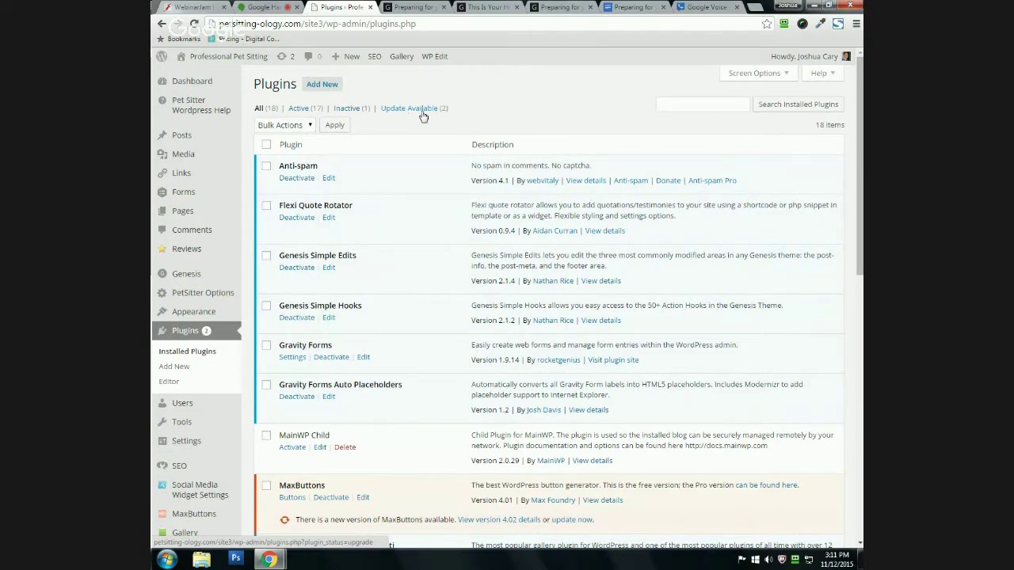
Step: Filter to Update Available, select MaxButtons and Verticalis Slider, and pick Update from Bulk Actions
{"action": "scroll", "coordinate": [519, 119], "scroll_direction": "down", "scroll_amount": 1}
{"action": "scroll", "coordinate": [519, 119], "scroll_direction": "down", "scroll_amount": 2}
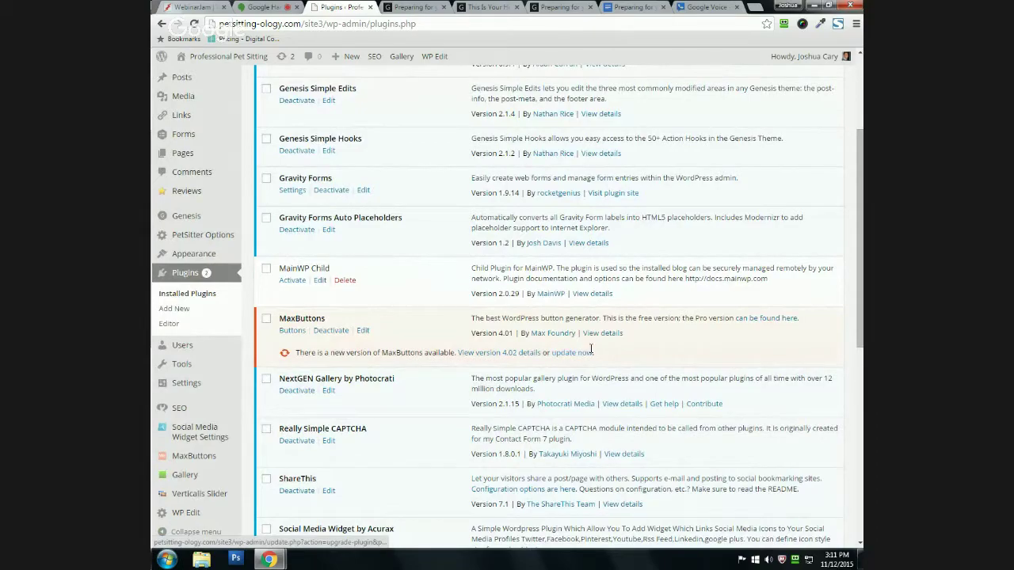
{"action": "scroll", "coordinate": [563, 356], "scroll_direction": "up", "scroll_amount": 3}
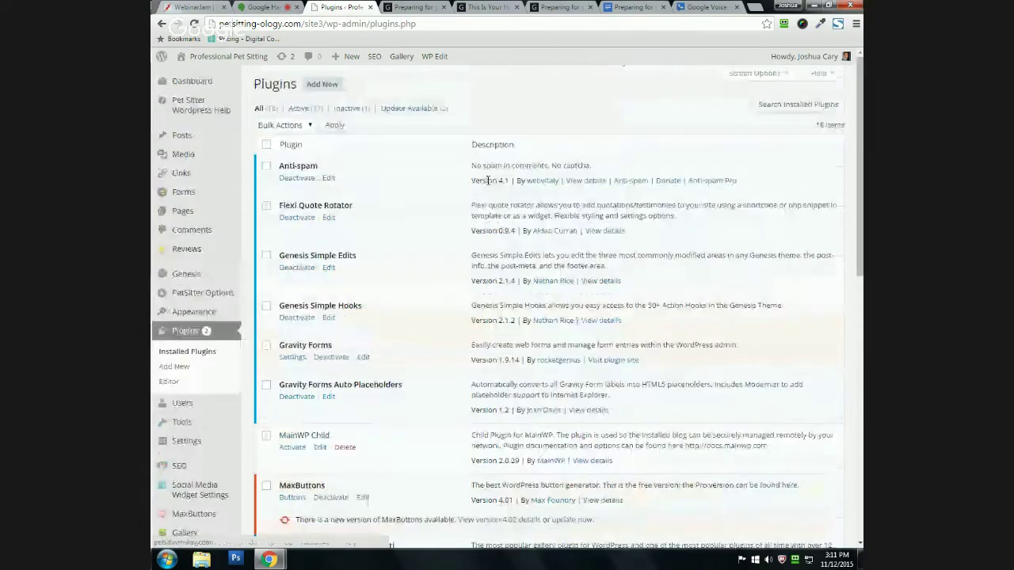
{"action": "left_click", "coordinate": [406, 109]}
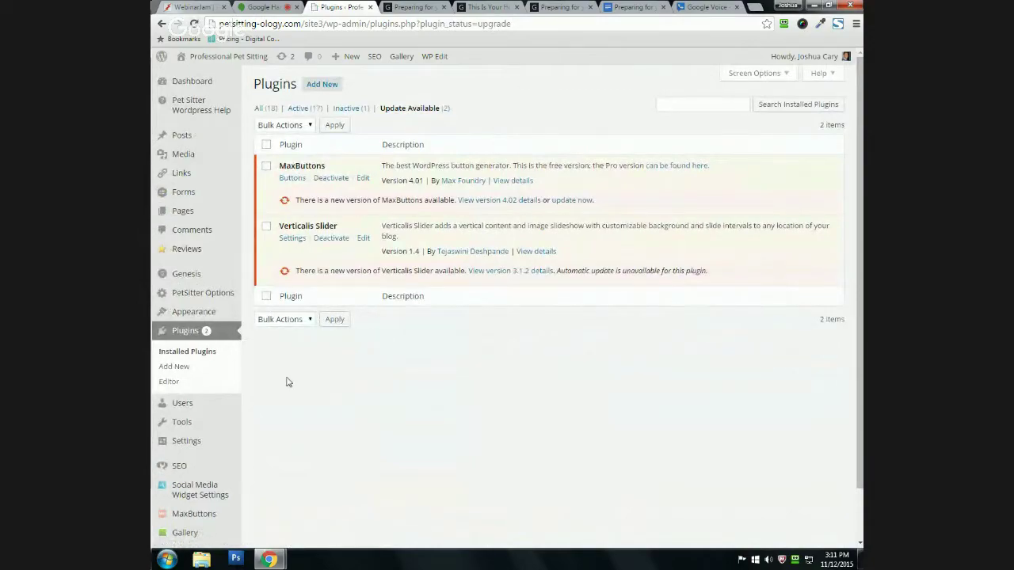
{"action": "left_click", "coordinate": [266, 145]}
{"action": "left_click", "coordinate": [270, 127]}
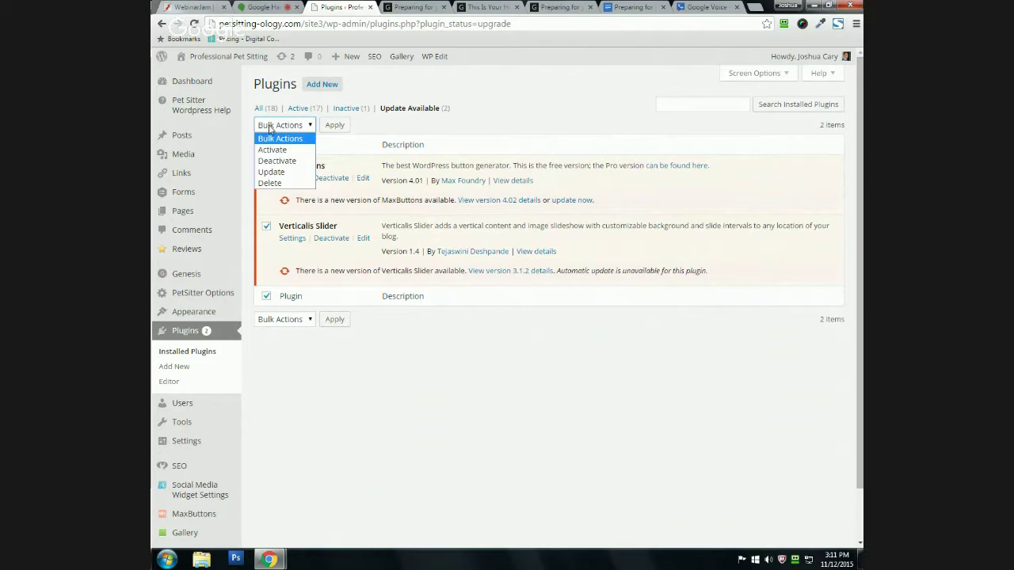
{"action": "left_click", "coordinate": [264, 173]}
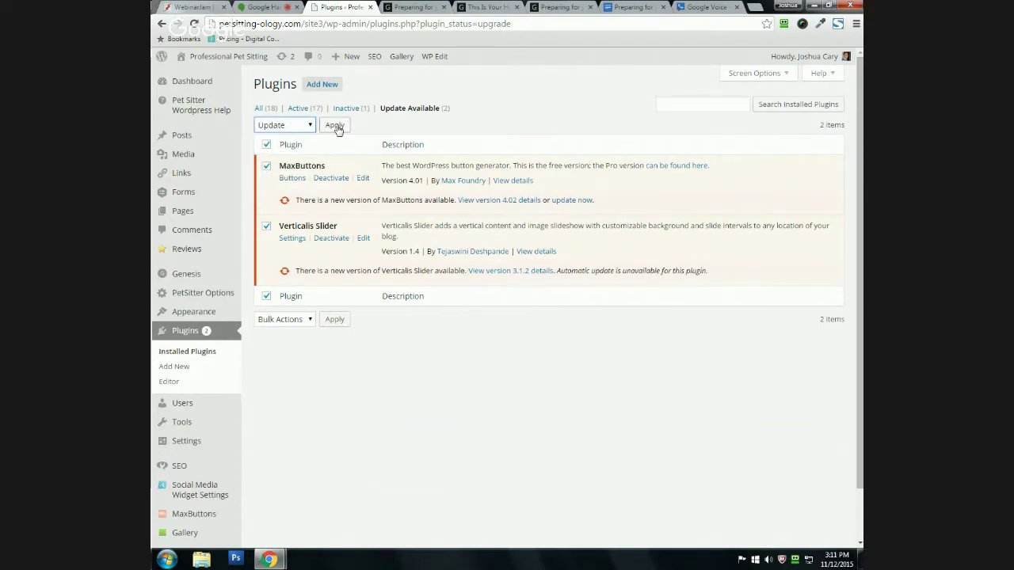
{"action": "left_click", "coordinate": [272, 125]}
{"action": "left_click", "coordinate": [275, 135]}
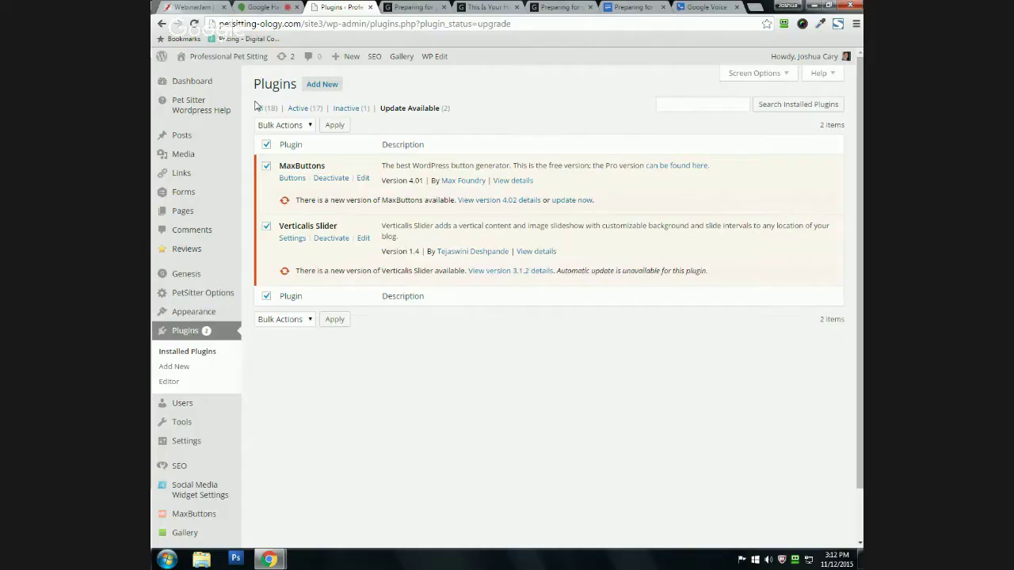
Step: Show All (18) plugins and scroll the list, then switch to the site's home page tab
{"action": "left_click", "coordinate": [265, 107]}
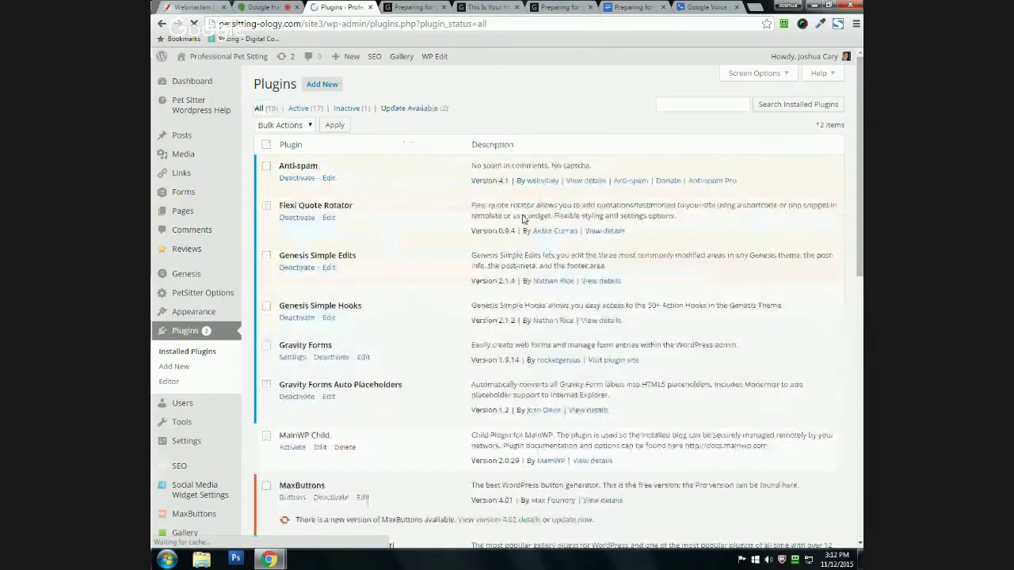
{"action": "scroll", "coordinate": [590, 267], "scroll_direction": "down", "scroll_amount": 2}
{"action": "scroll", "coordinate": [589, 268], "scroll_direction": "down", "scroll_amount": 1}
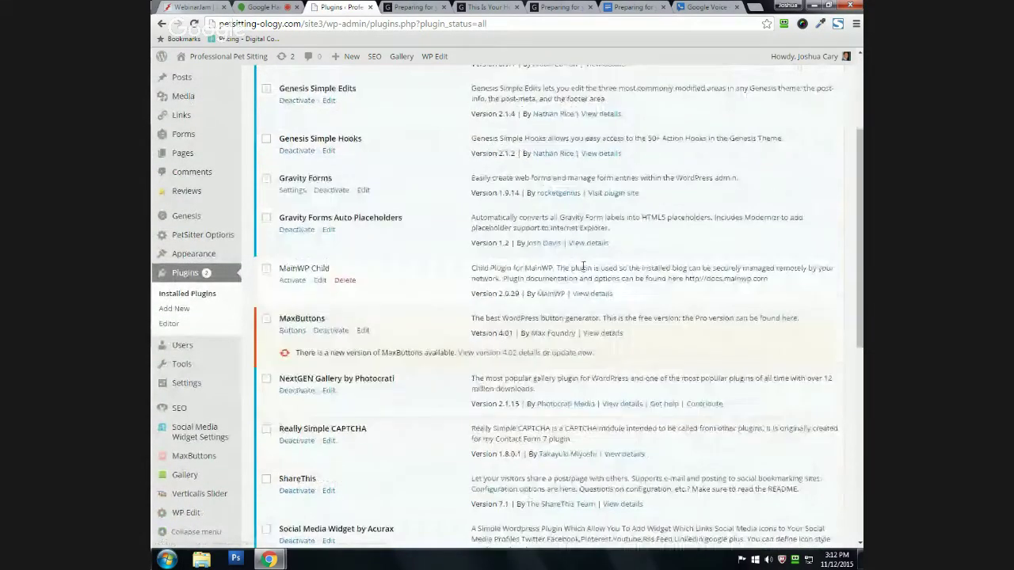
{"action": "scroll", "coordinate": [274, 424], "scroll_direction": "down", "scroll_amount": 1}
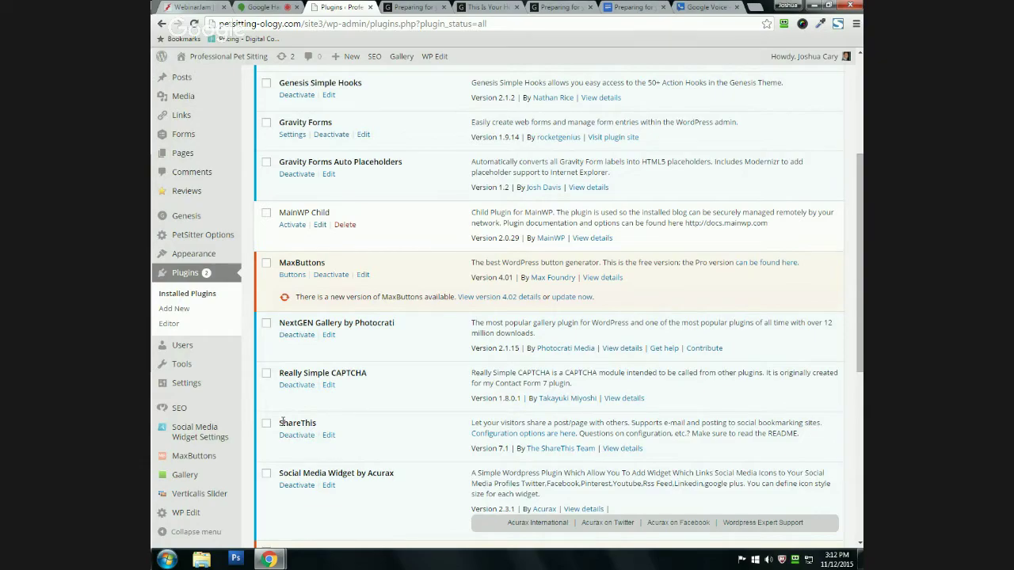
{"action": "scroll", "coordinate": [282, 422], "scroll_direction": "down", "scroll_amount": 1}
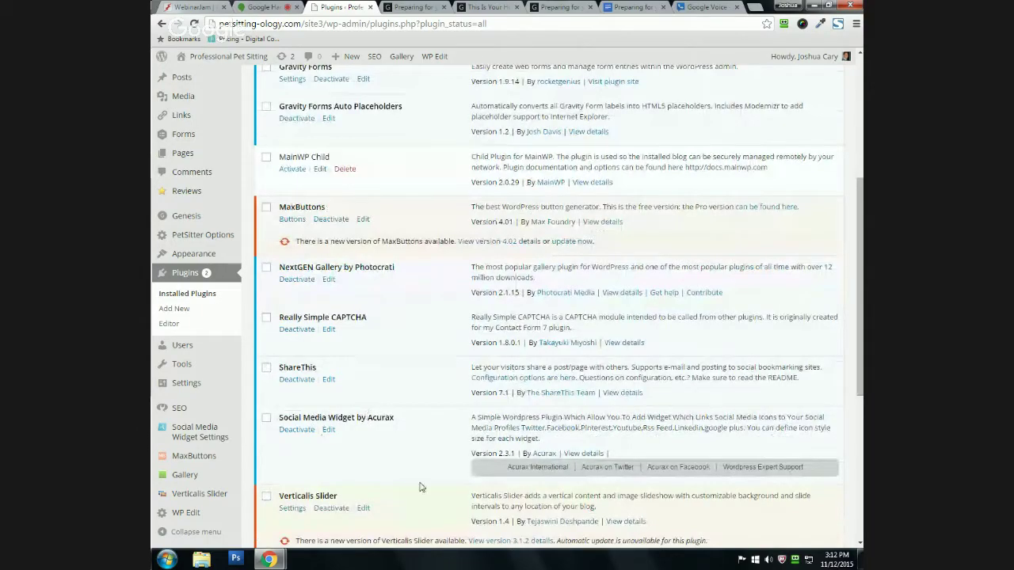
{"action": "left_click", "coordinate": [481, 7]}
{"action": "scroll", "coordinate": [292, 187], "scroll_direction": "down", "scroll_amount": 4}
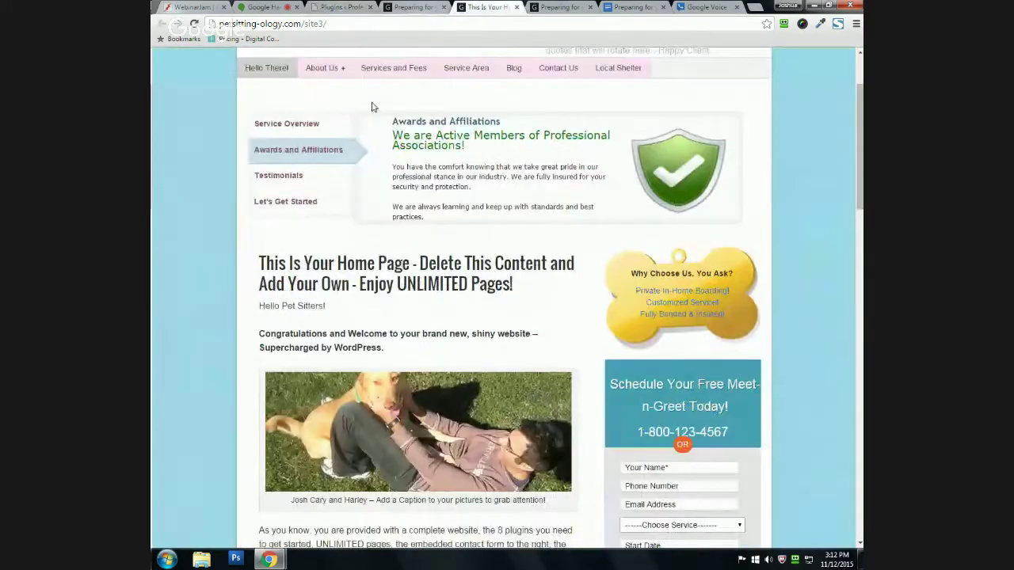
Step: Switch back to the Plugins tab, then on to the Google Hangouts broadcast tab
{"action": "scroll", "coordinate": [292, 187], "scroll_direction": "down", "scroll_amount": 3}
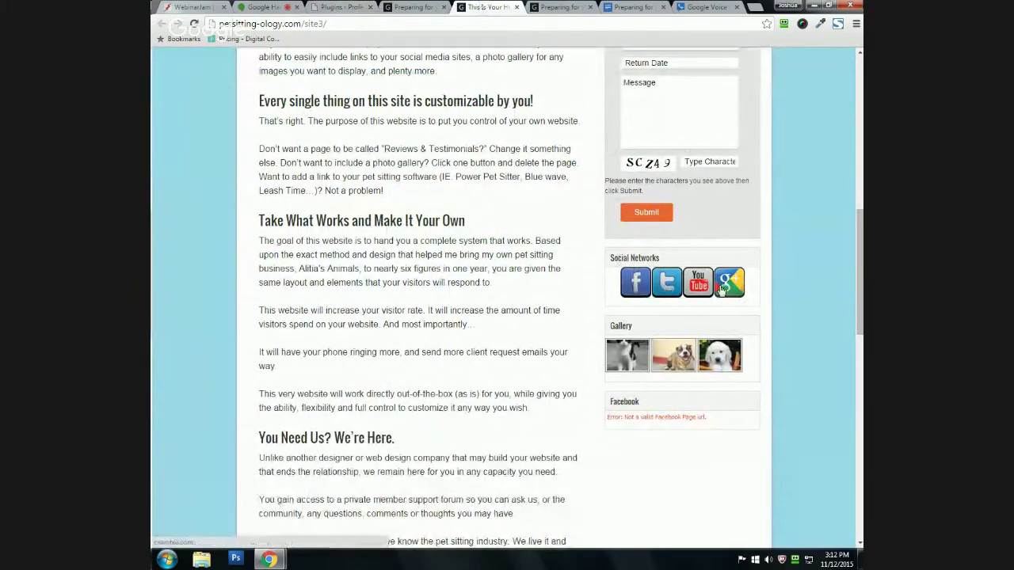
{"action": "left_click", "coordinate": [319, 6]}
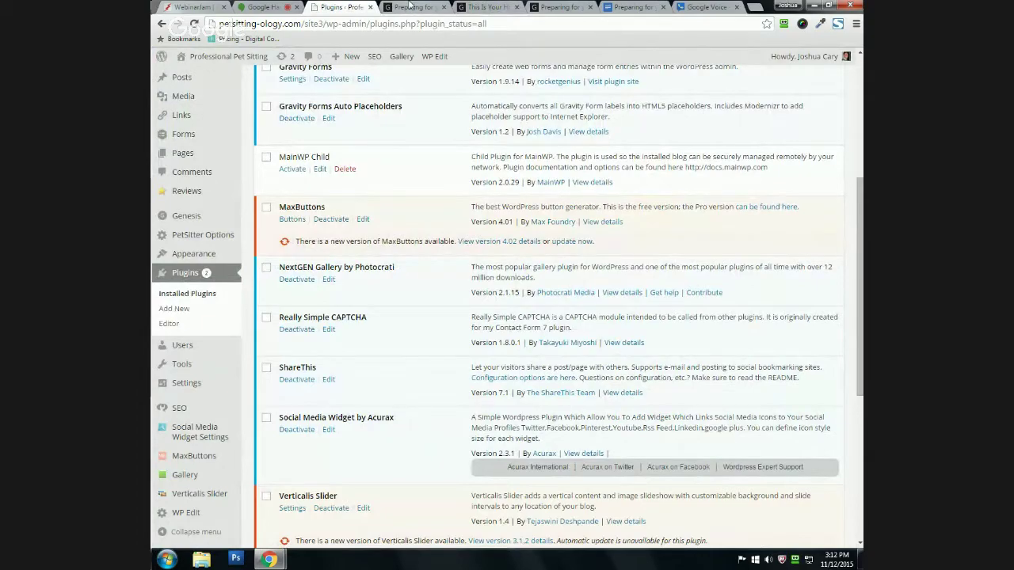
{"action": "scroll", "coordinate": [549, 297], "scroll_direction": "up", "scroll_amount": 4}
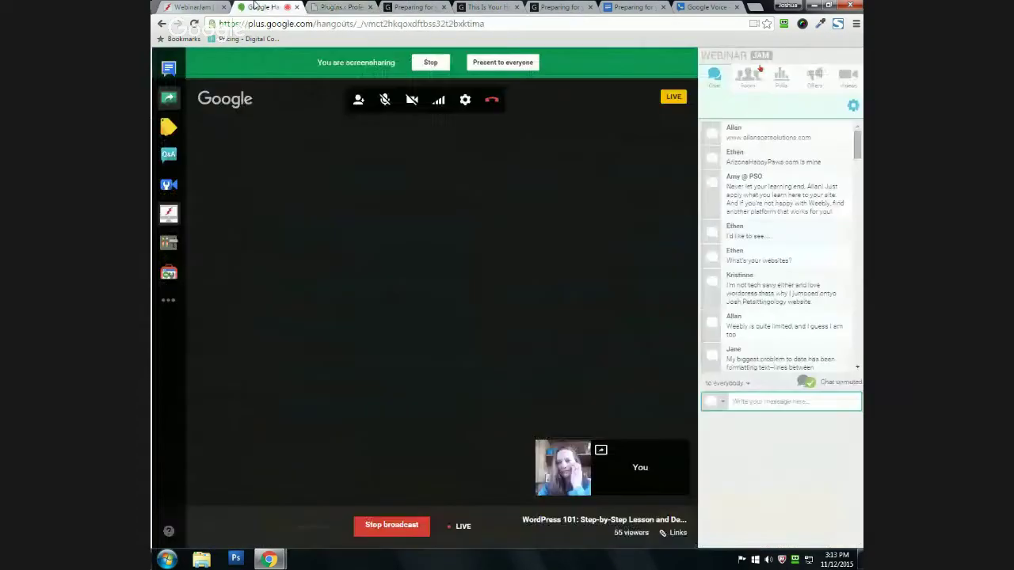
{"action": "left_click", "coordinate": [261, 6]}
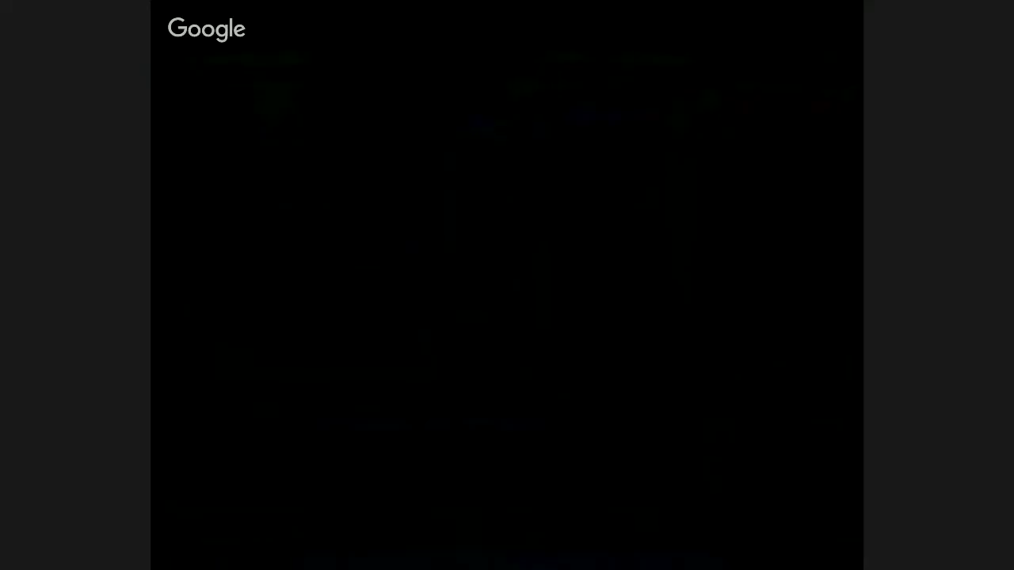